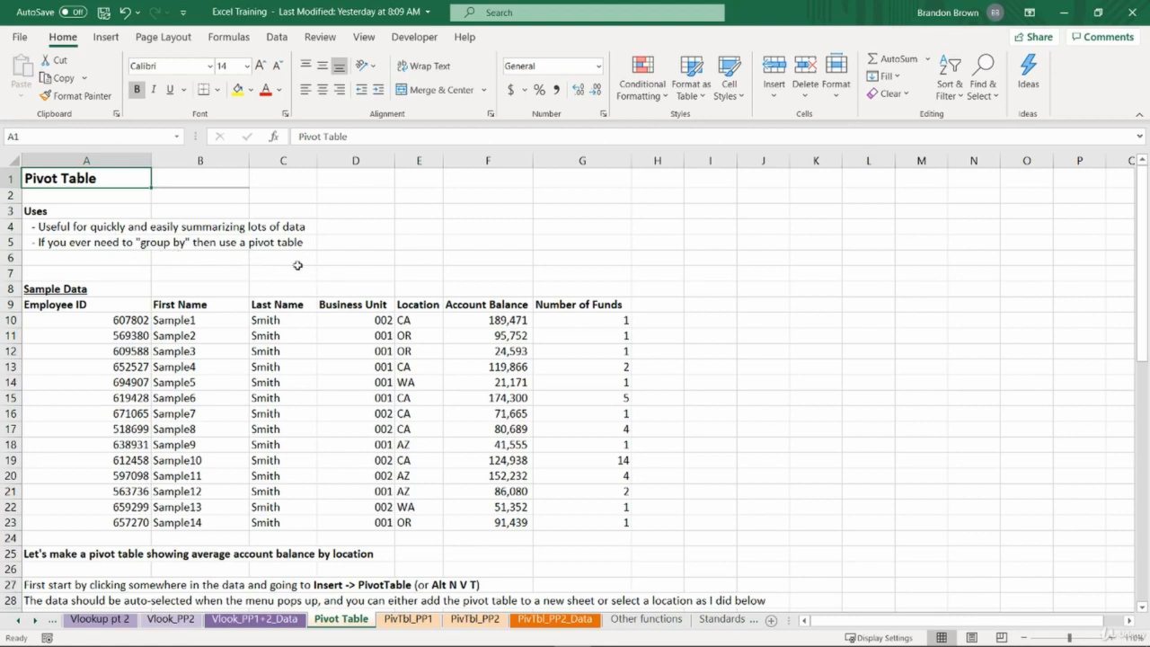
- Highlight the Account Balance values and the Location values in the sample data to review what the pivot table summarizes
left_click(500, 325)
left_click_drag(500, 329, 488, 521)
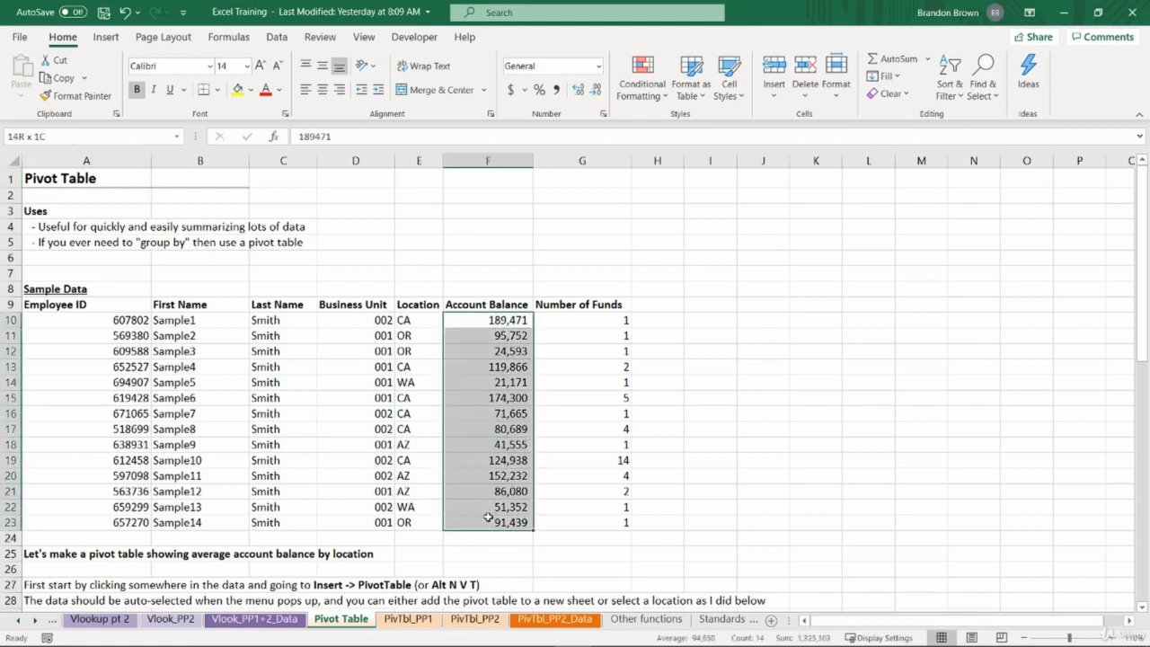
left_click_drag(422, 325, 412, 522)
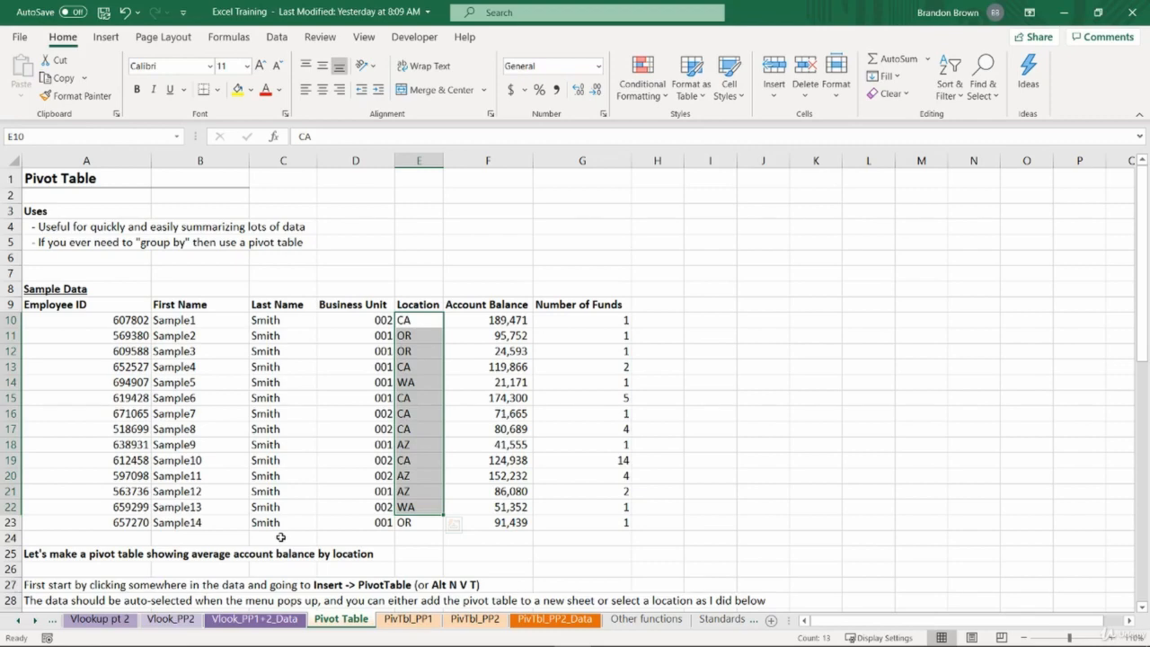
- Delete the existing pivot table in A34:B39 that summarizes Account Balance by Location
scroll(281, 537, "down", 7)
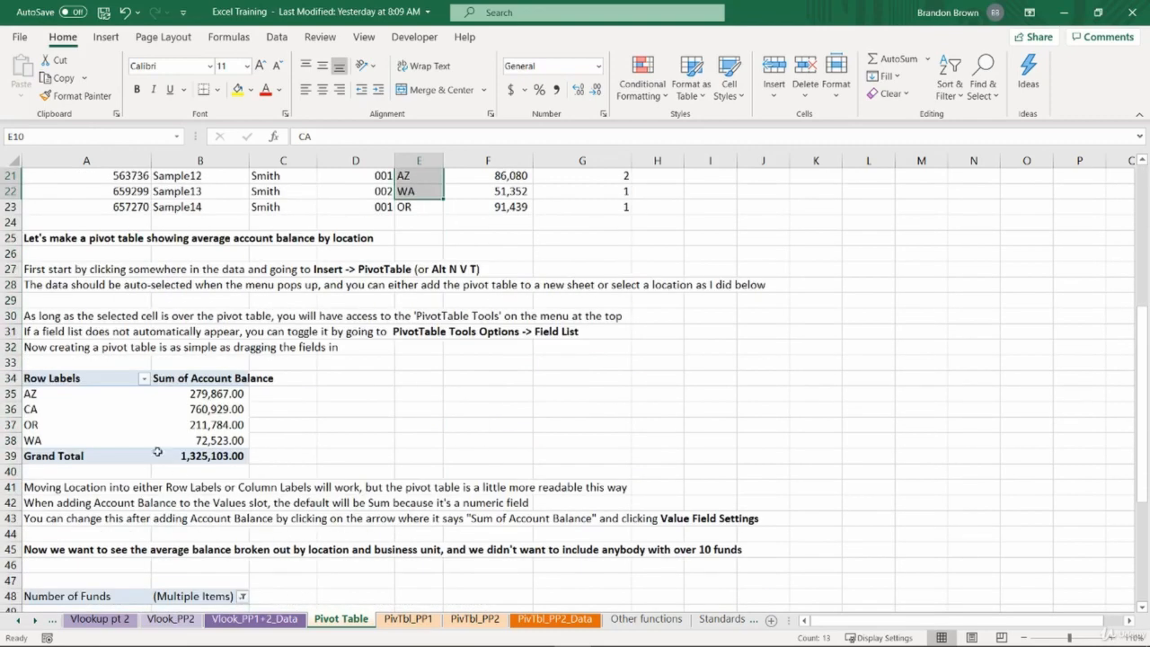
left_click_drag(63, 379, 217, 452)
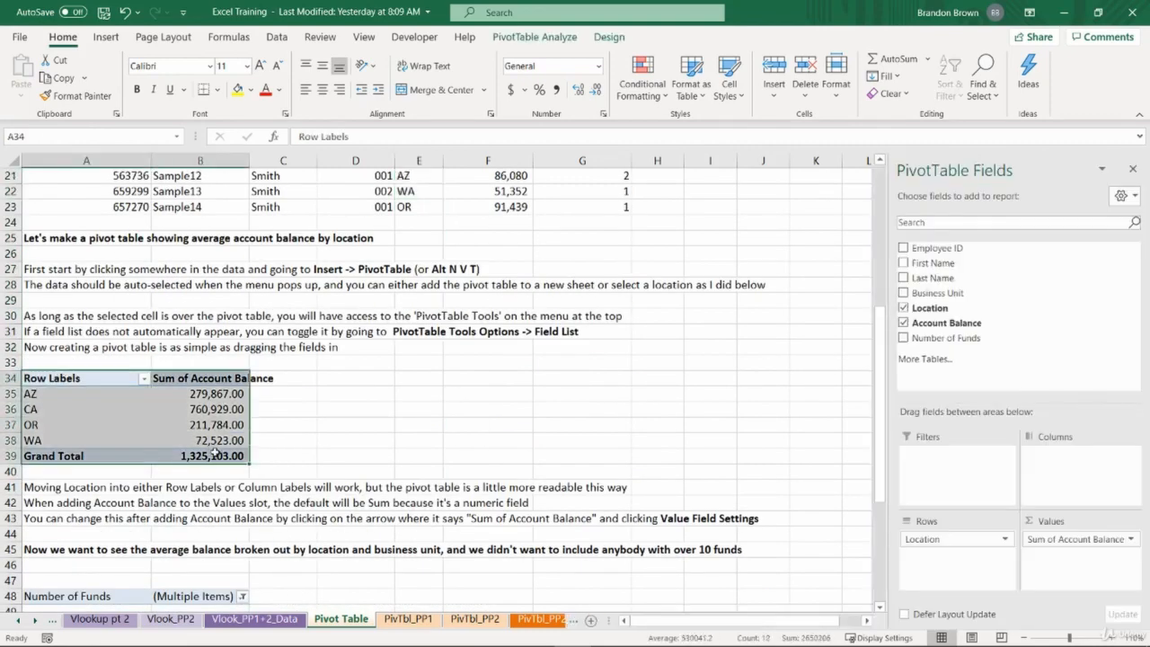
key("Delete")
left_click(368, 381)
- Start a new pivot table using the sample data range A9:G23 as its source
scroll(367, 382, "up", 2)
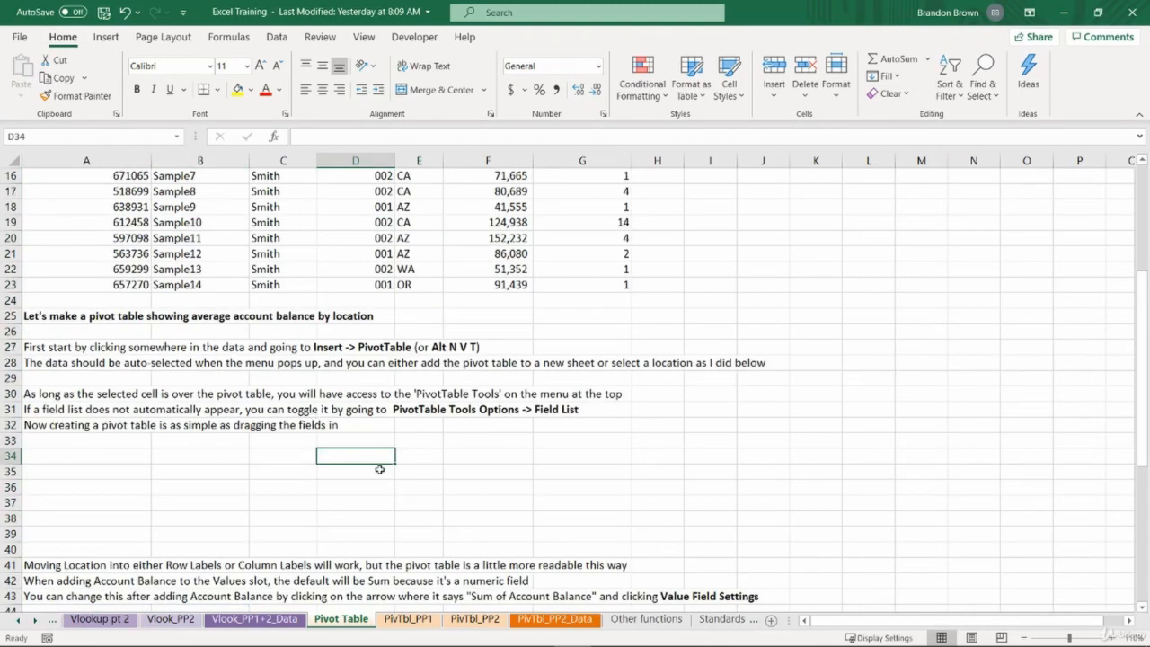
scroll(384, 537, "up", 3)
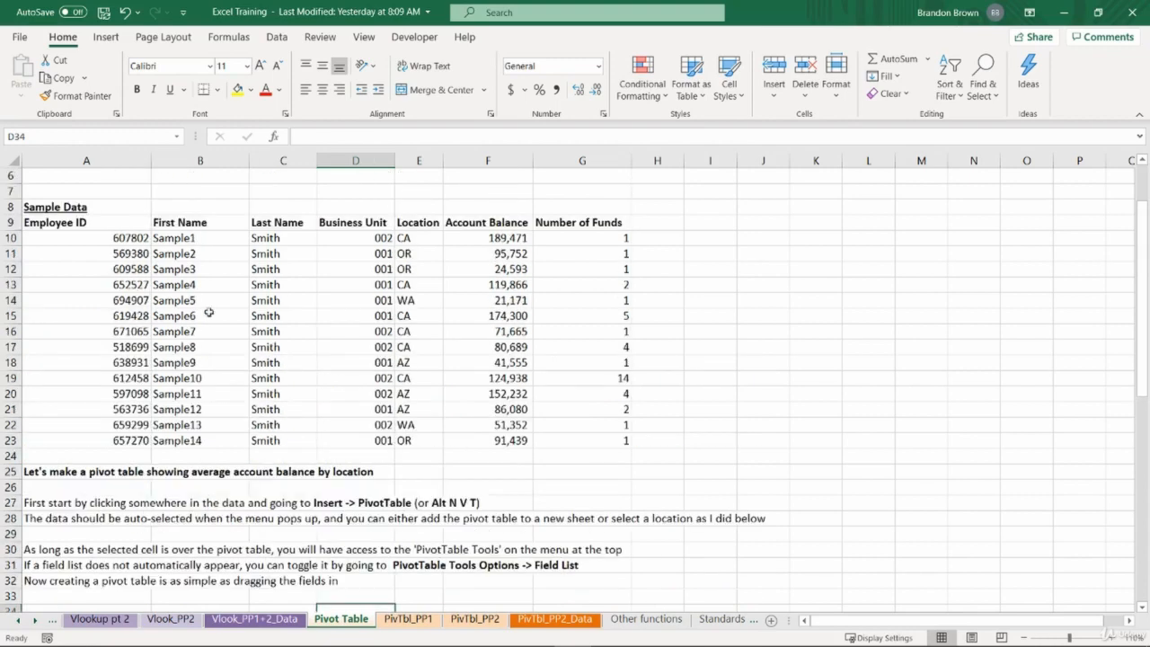
left_click(206, 304)
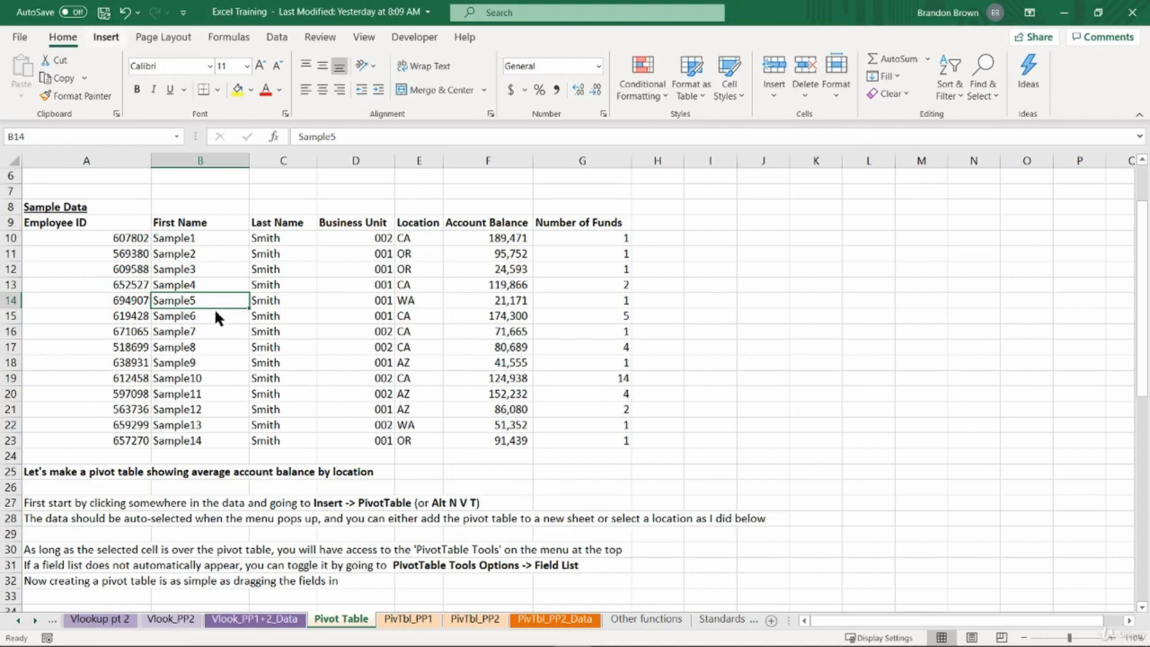
left_click(106, 37)
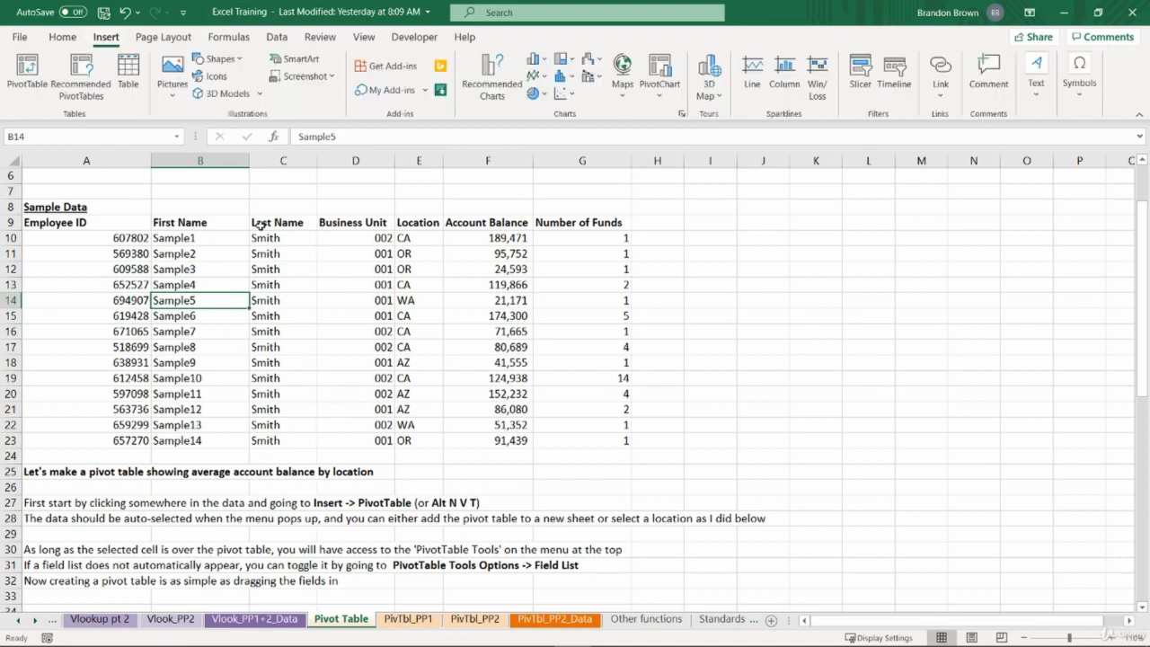
left_click(22, 76)
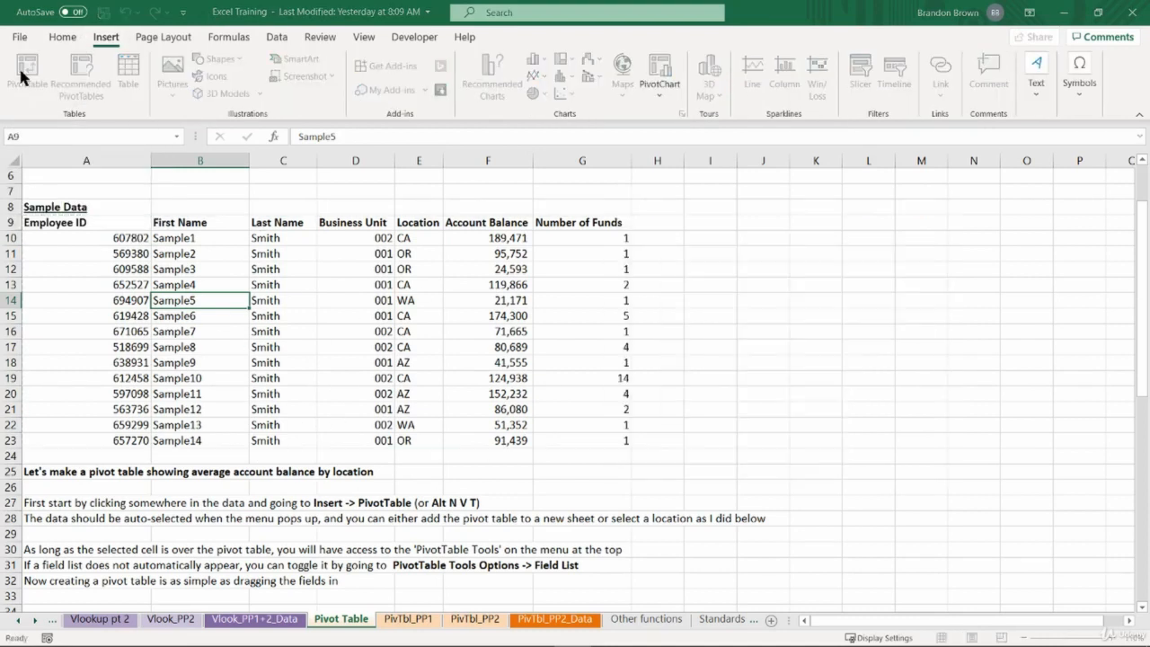
left_click(218, 335)
key("alt")
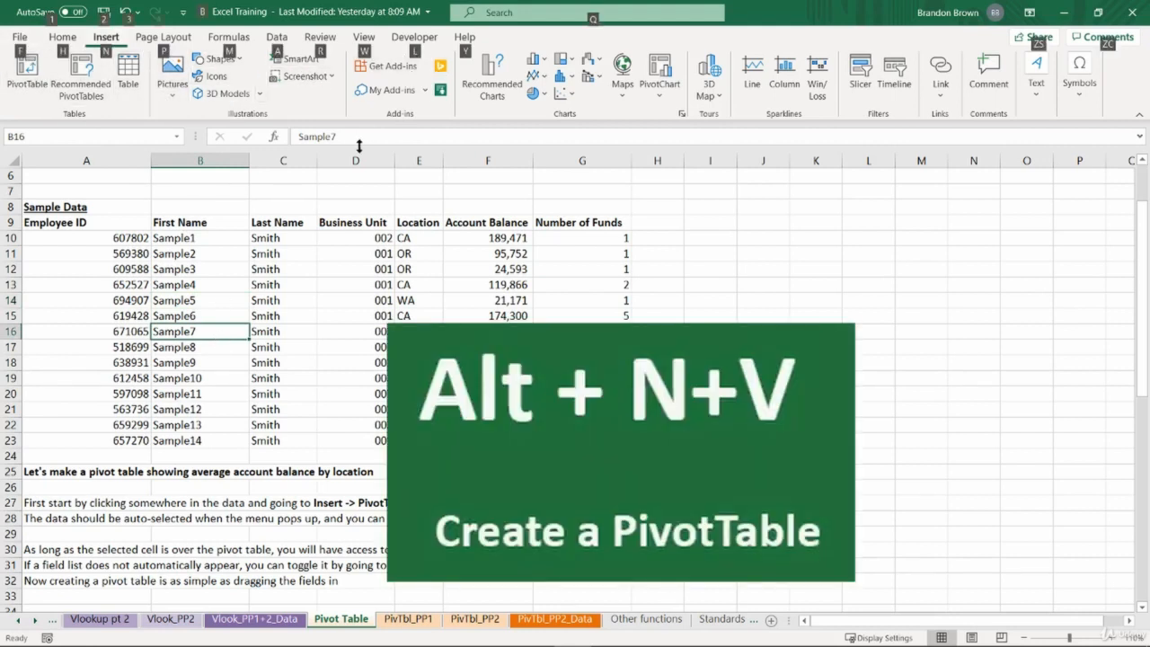
key("n")
key("v")
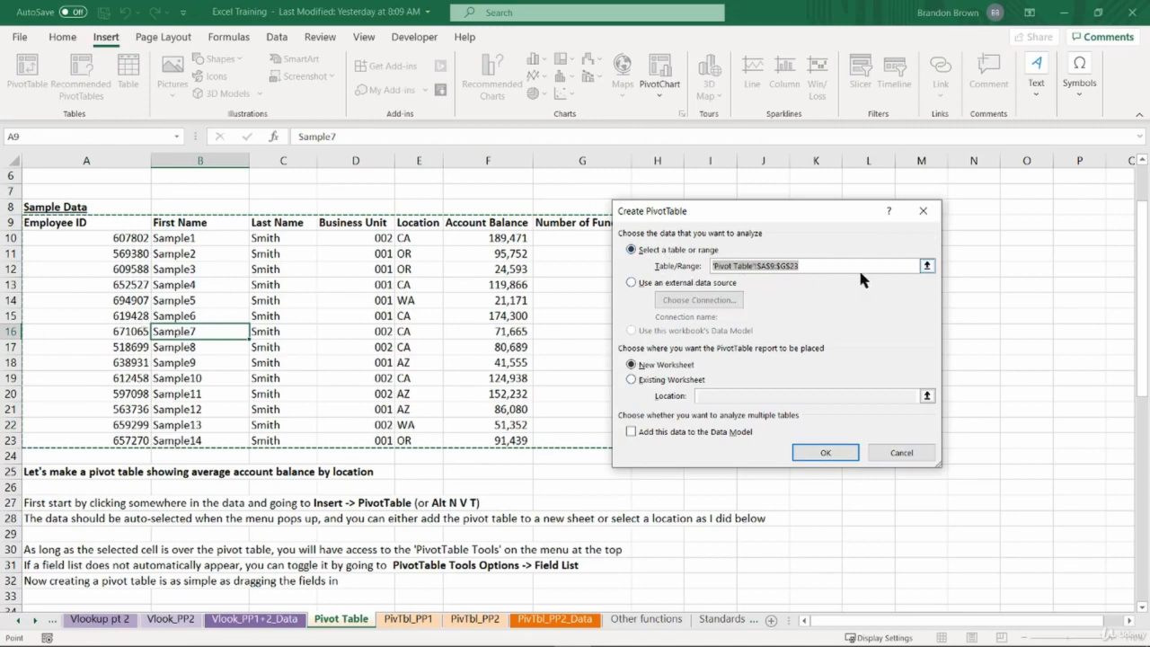
- Place the new pivot table on the existing worksheet at cell A34 and create it
left_click_drag(771, 210, 840, 232)
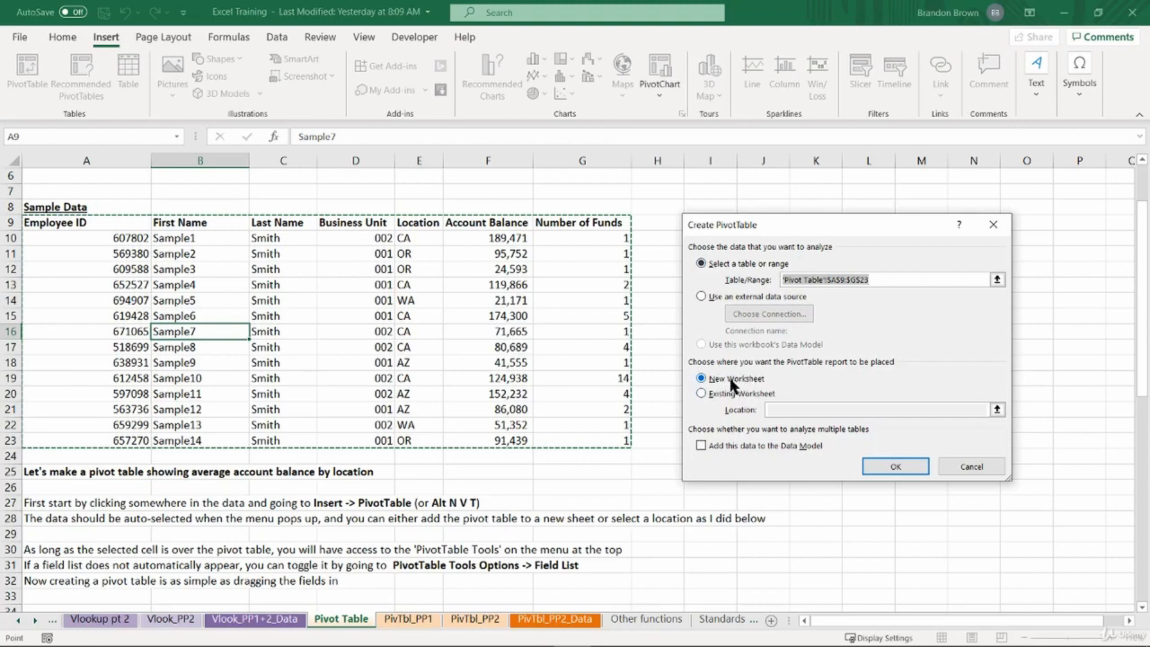
left_click(706, 395)
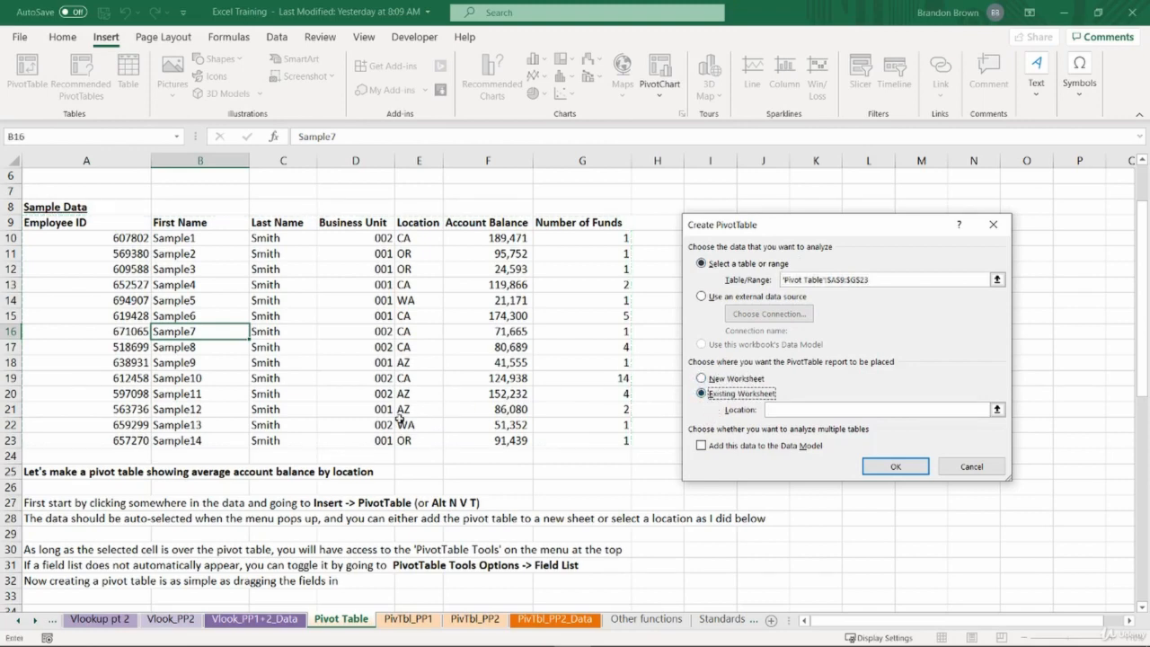
scroll(436, 428, "down", 5)
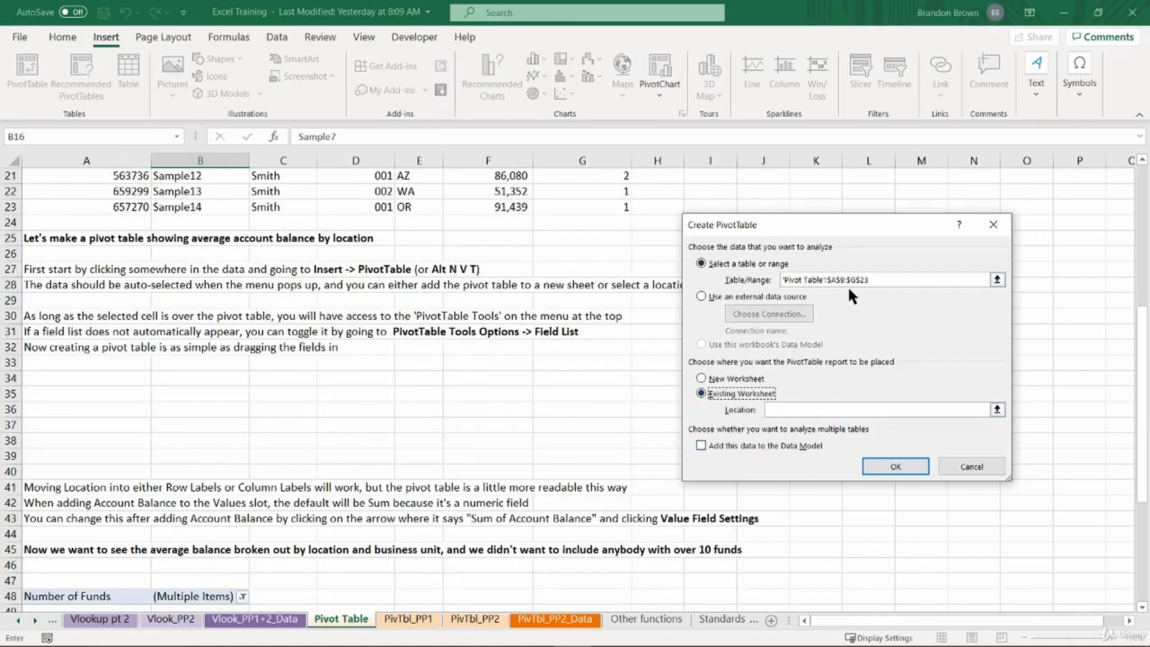
left_click(788, 410)
left_click(996, 410)
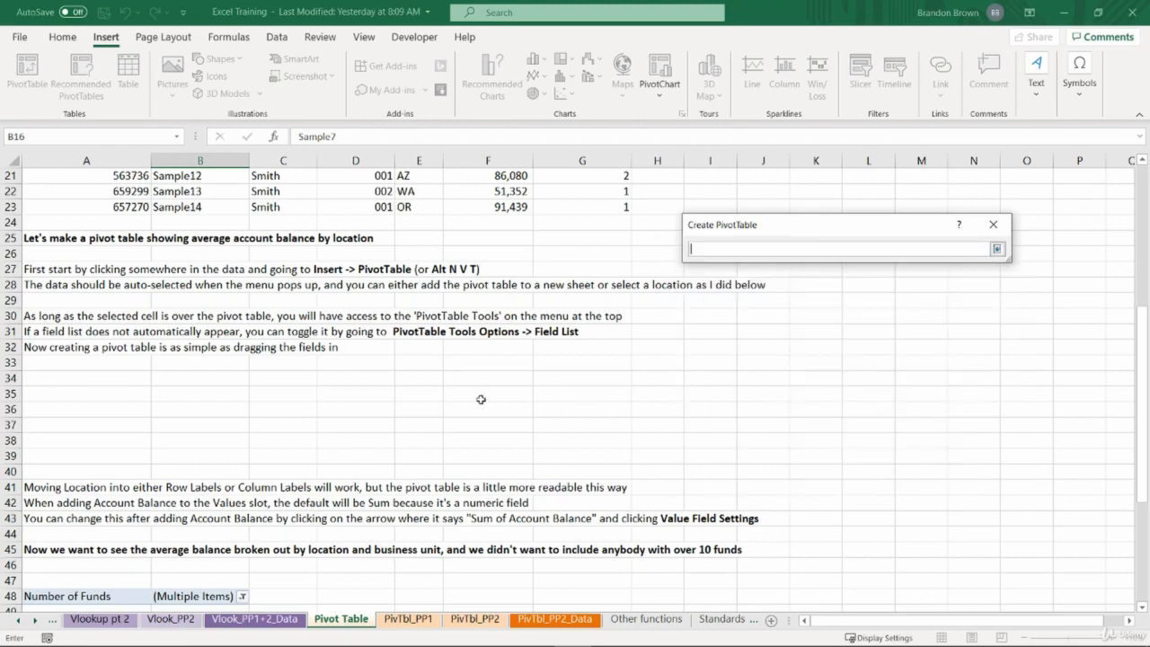
left_click(81, 383)
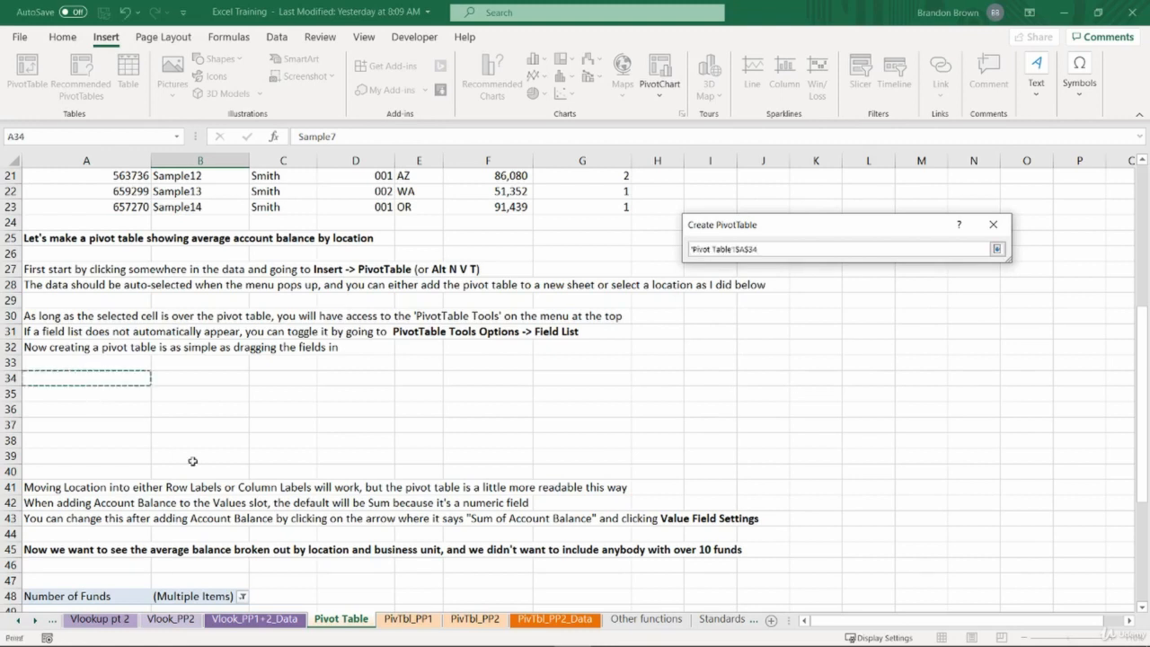
key("Return")
left_click(903, 460)
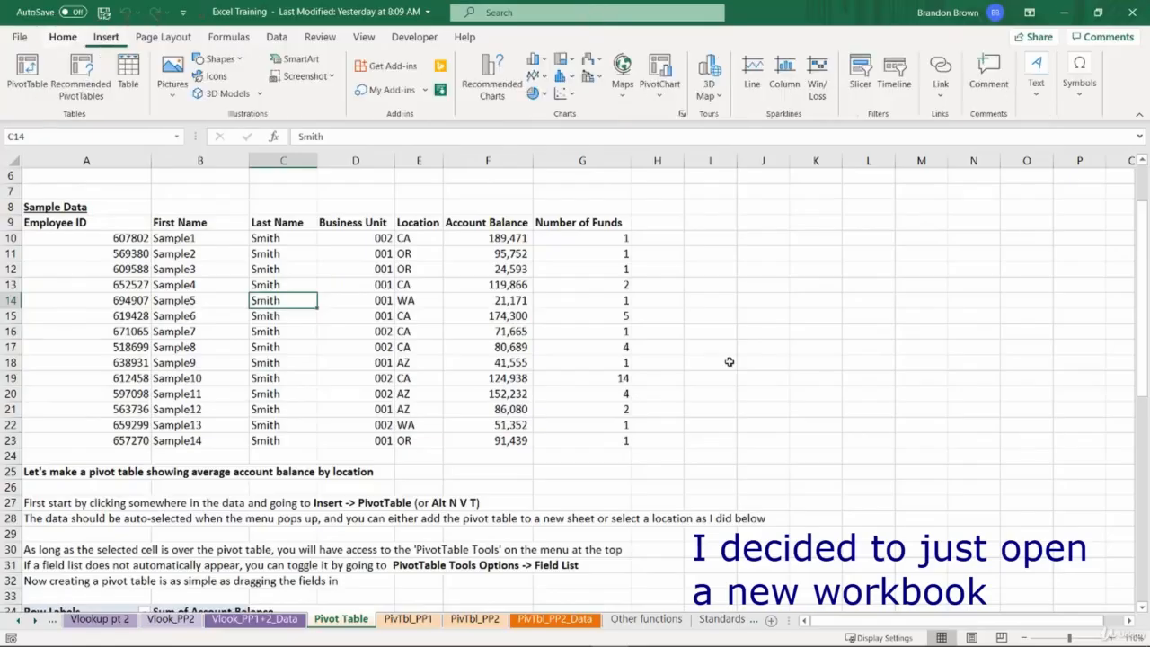
- Create a pivot table from the sample data range A9:G23 on the existing worksheet at cell F34
key("alt+n")
key("v")
key("t")
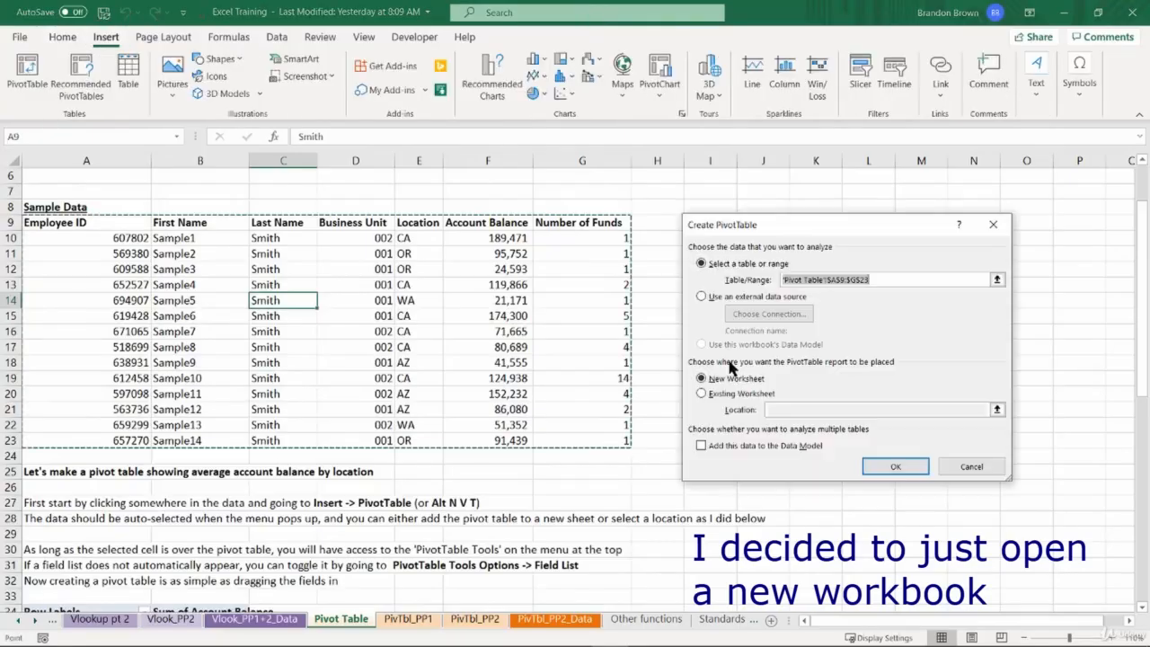
left_click(730, 395)
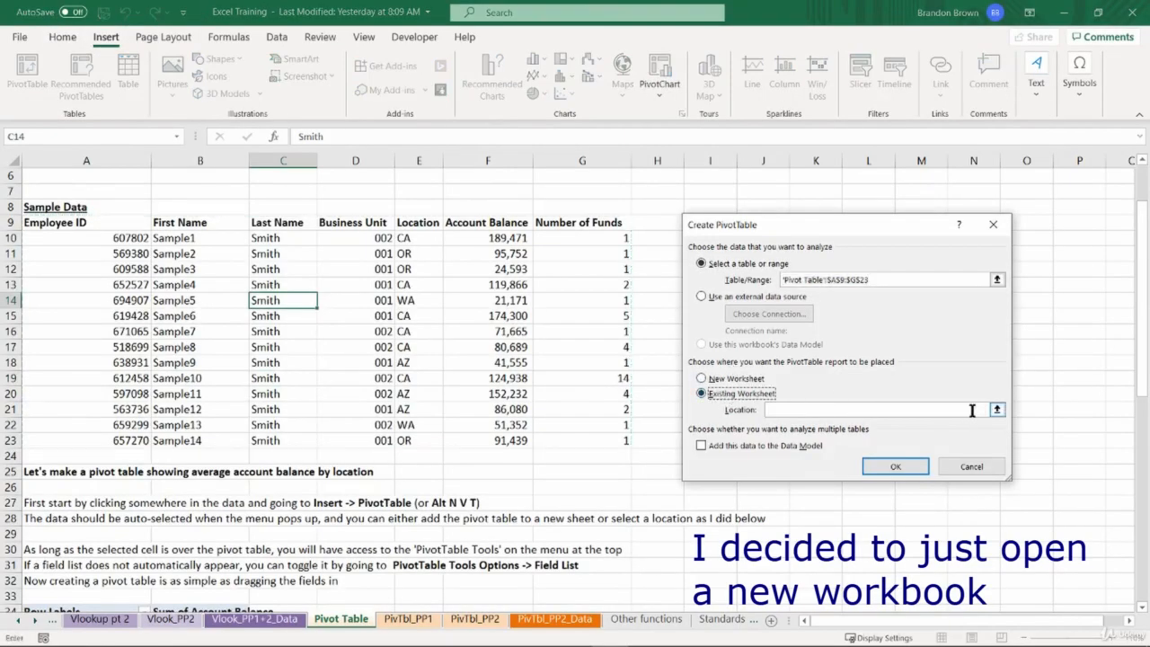
left_click(997, 410)
scroll(541, 457, "down", 7)
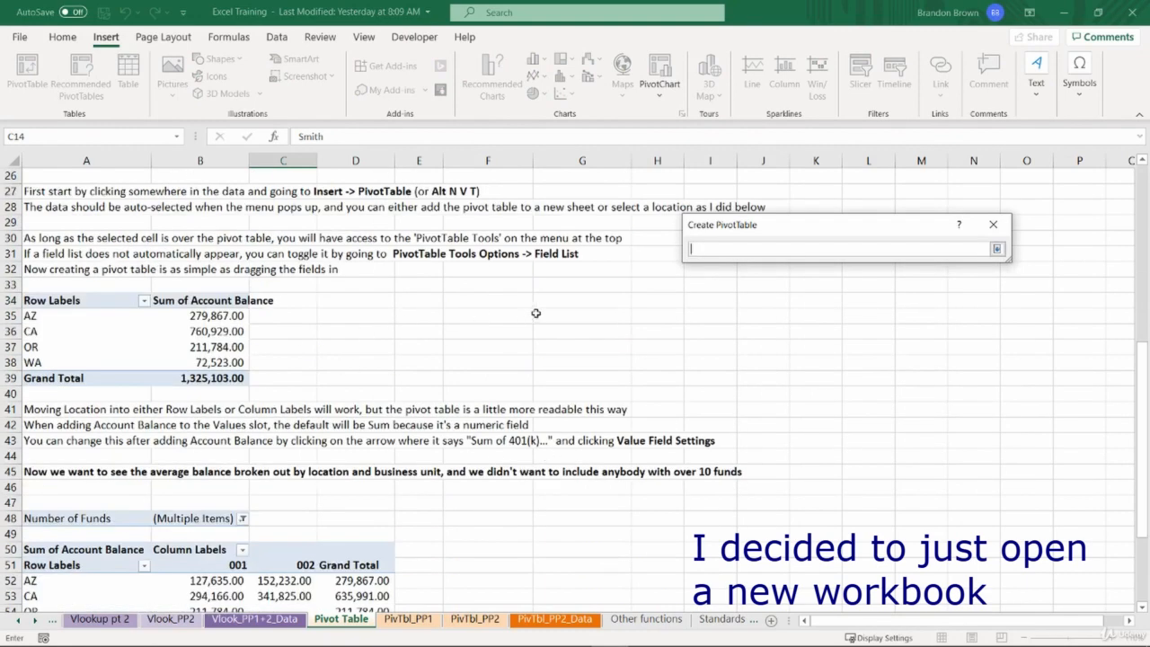
left_click(496, 303)
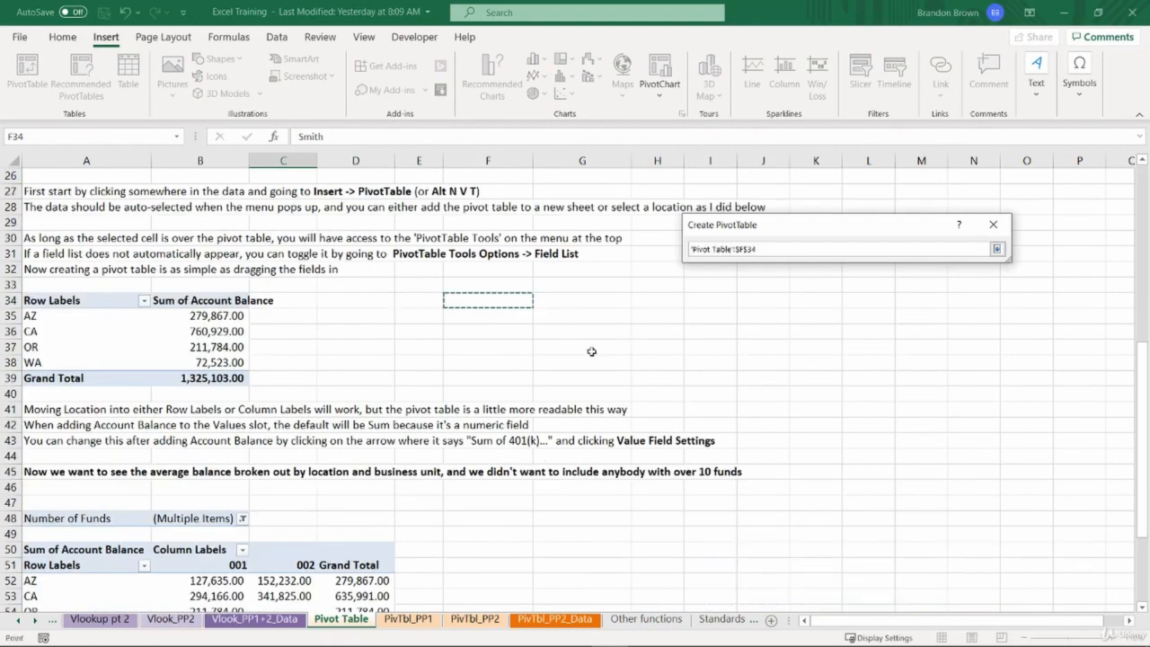
key("Return")
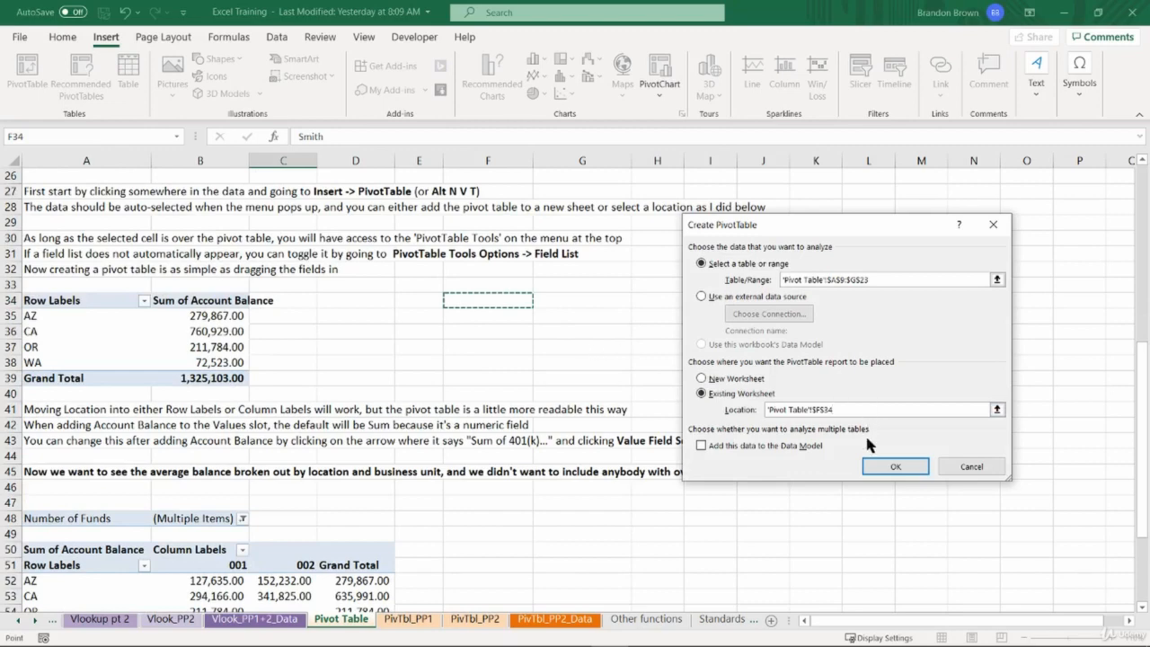
left_click(898, 467)
- Examine the empty pivot table's area and compare its available fields with the sample data's column headers
scroll(747, 462, "down", 2)
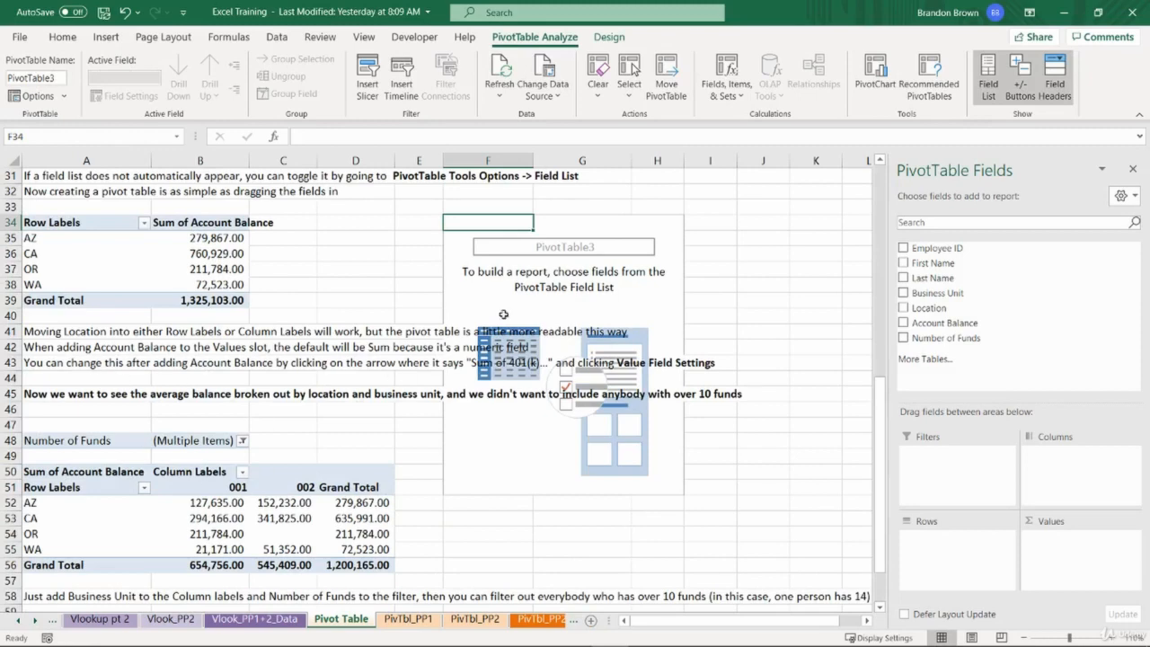
left_click(651, 475, "shift")
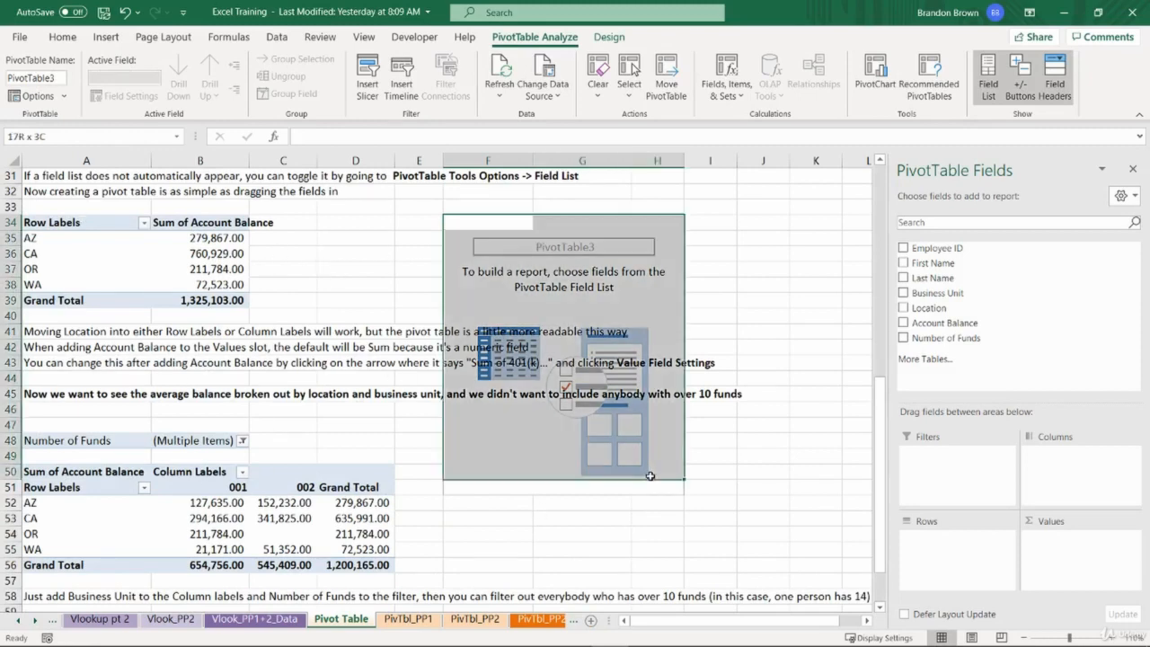
scroll(617, 495, "up", 5)
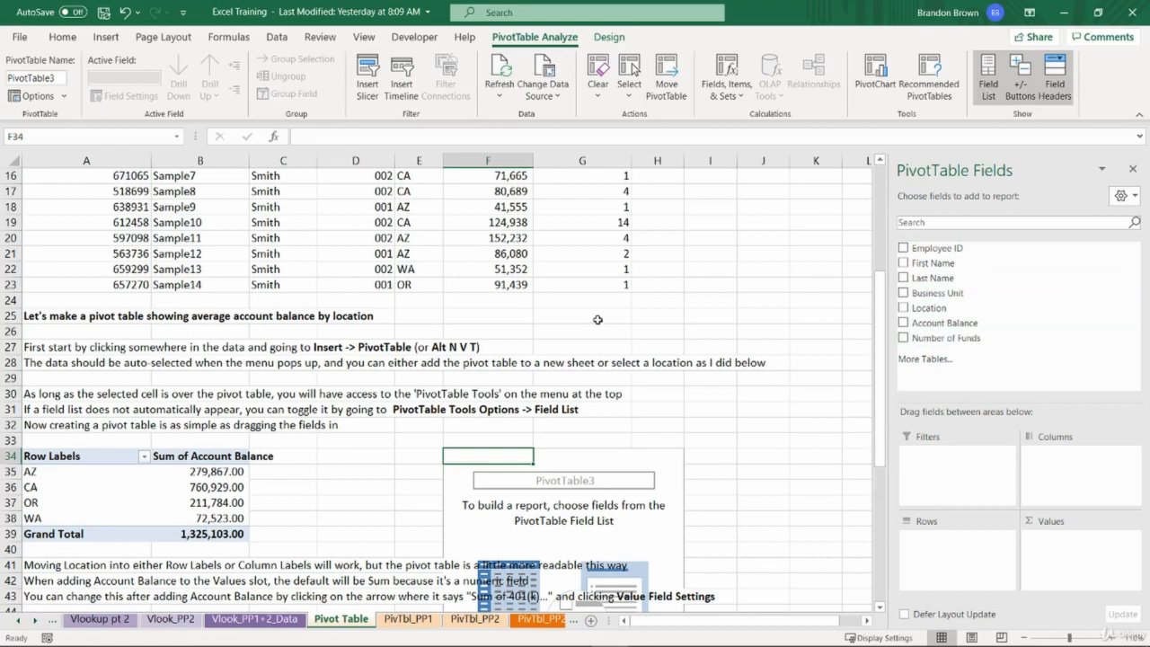
scroll(598, 320, "up", 3)
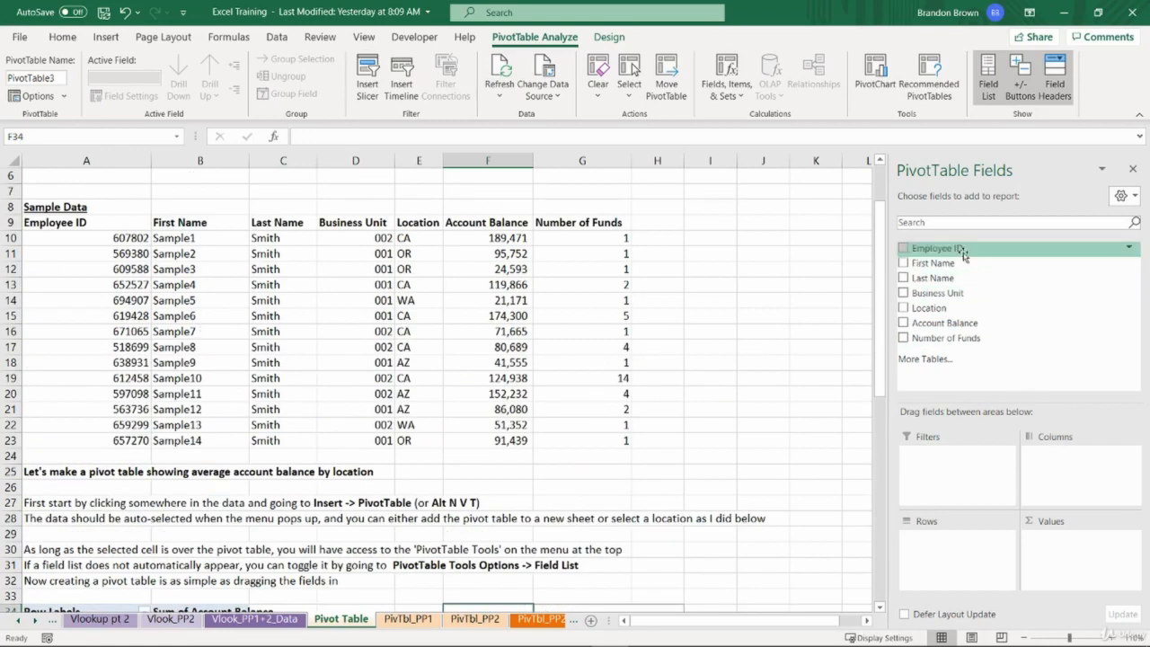
scroll(365, 289, "down", 5)
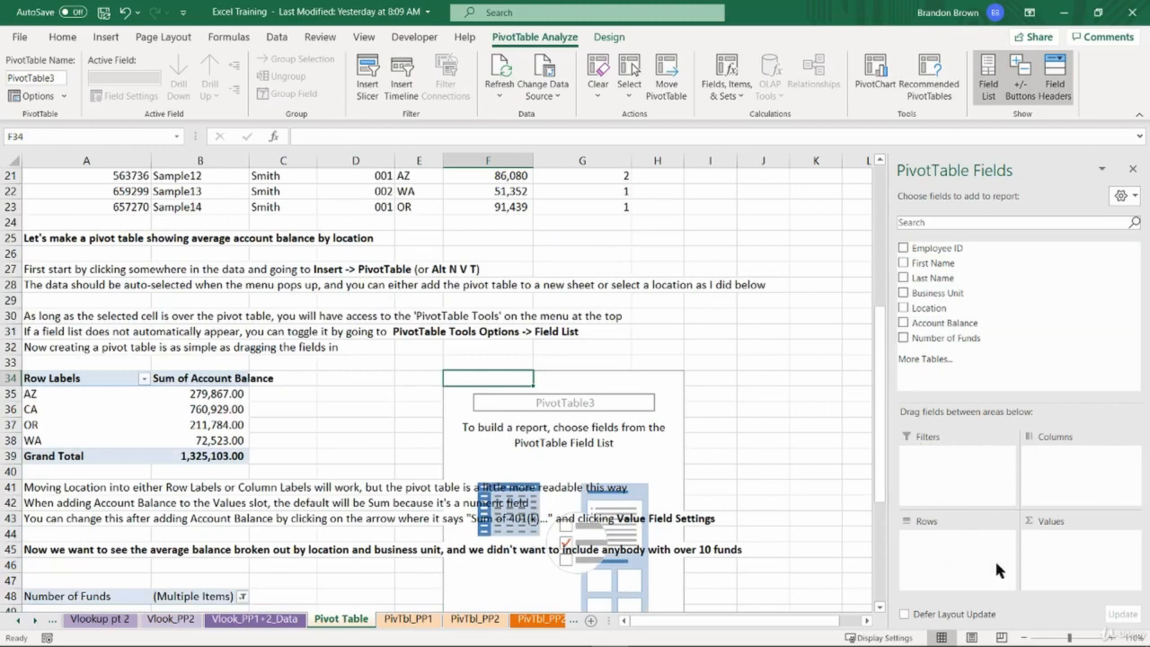
- Add Location to the pivot table's rows and Account Balance to its values
mouse_move(932, 279)
left_mouse_down()
mouse_move(966, 561)
mouse_move(1036, 518)
mouse_move(1041, 562)
mouse_move(944, 296)
left_mouse_up()
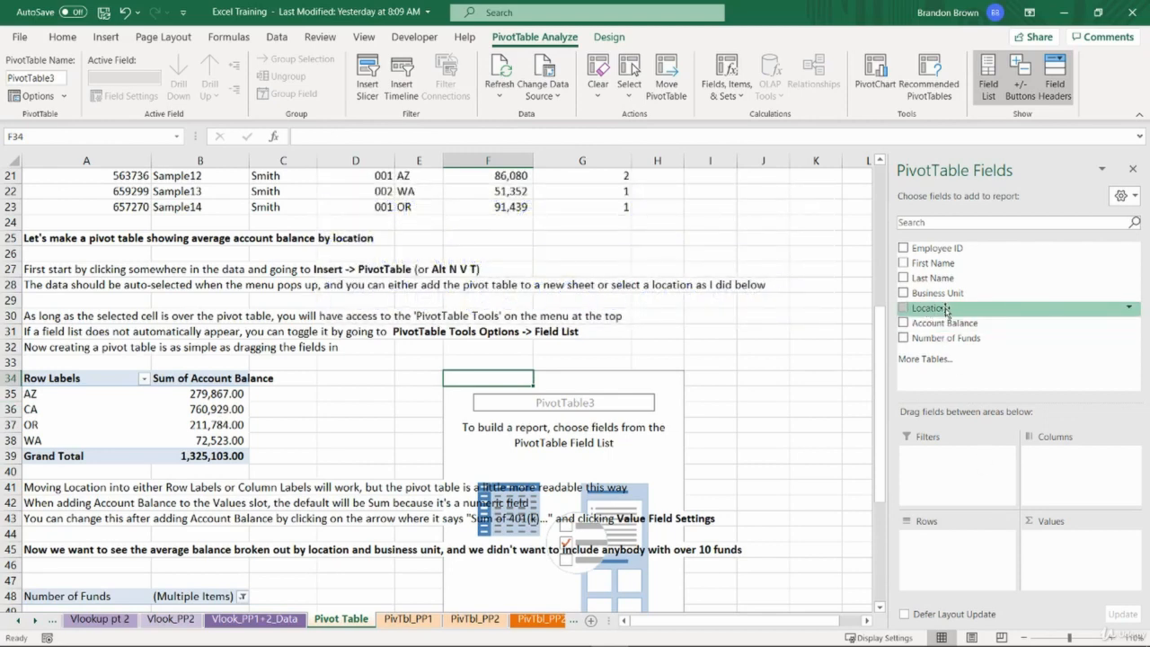
left_click_drag(945, 310, 956, 552)
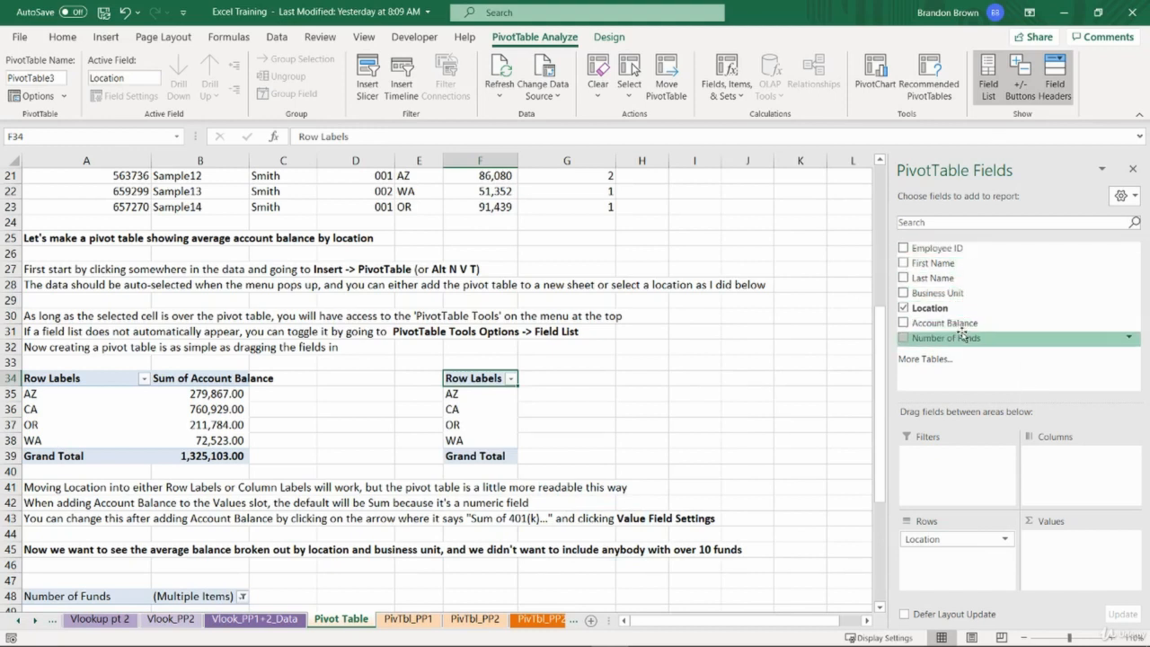
left_click_drag(962, 324, 1066, 559)
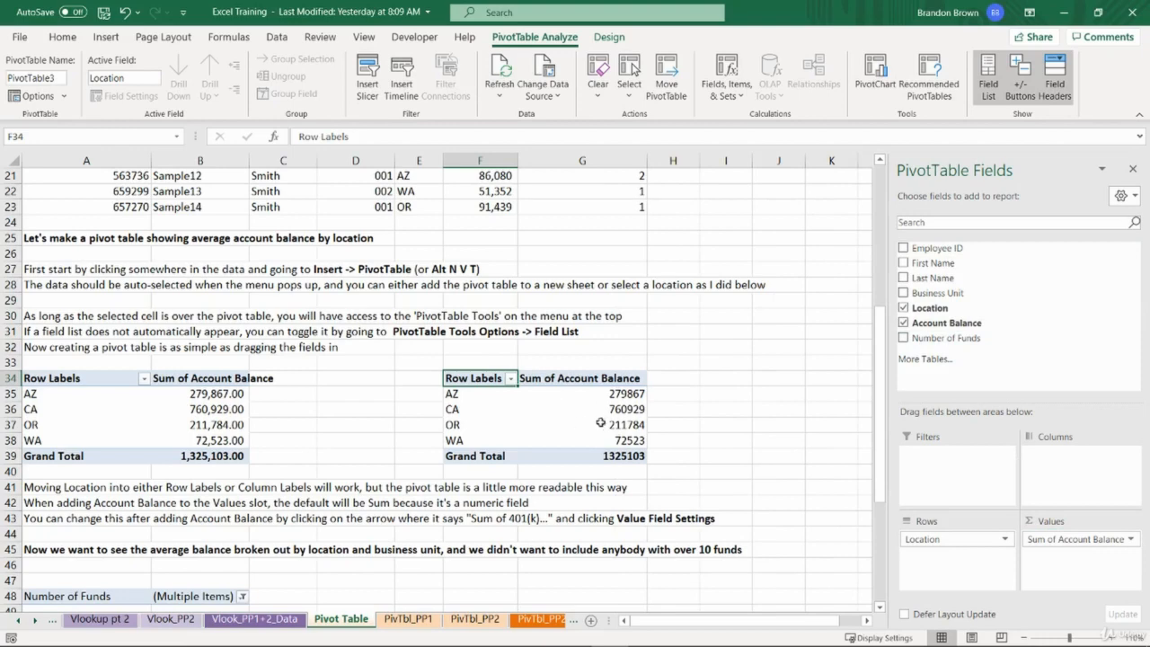
- Apply the comma number style to the pivot table's location balances in G35:G38 and the grand total in G39
left_click_drag(616, 394, 624, 443)
left_click(62, 37)
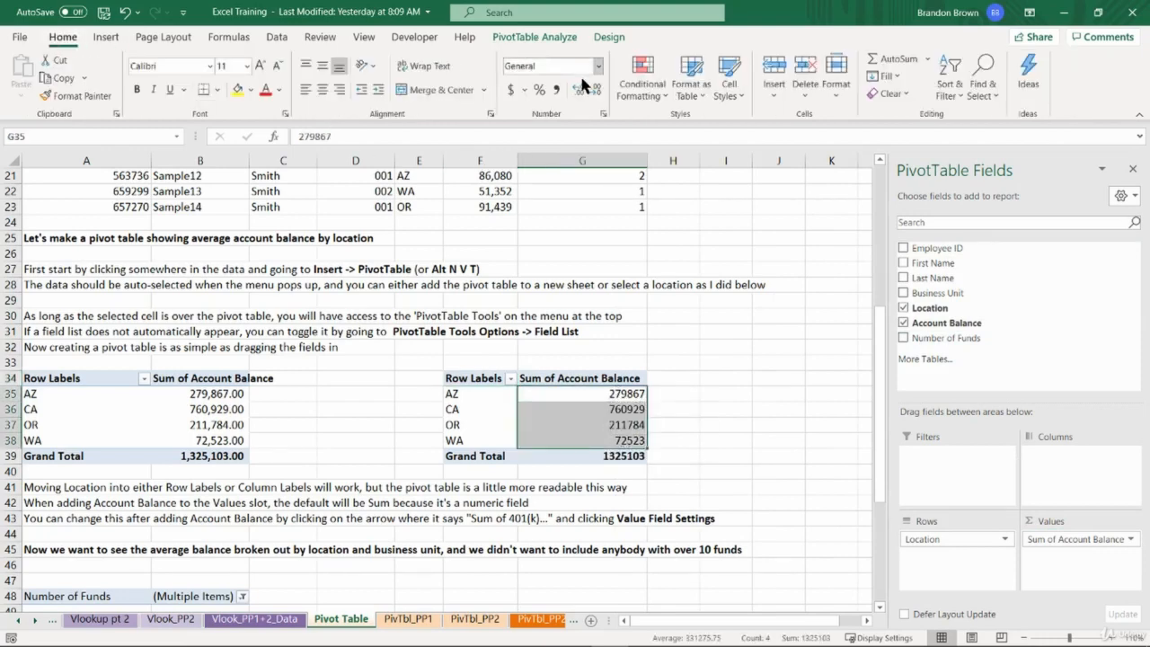
left_click(557, 90)
left_click(590, 398)
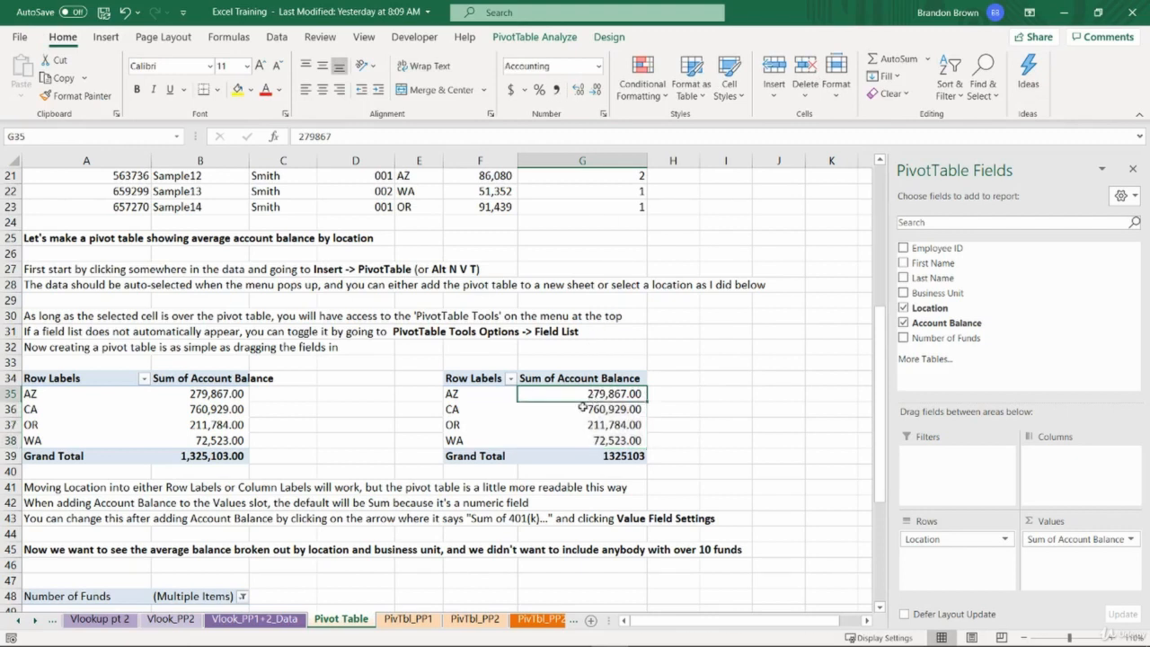
left_click(614, 456)
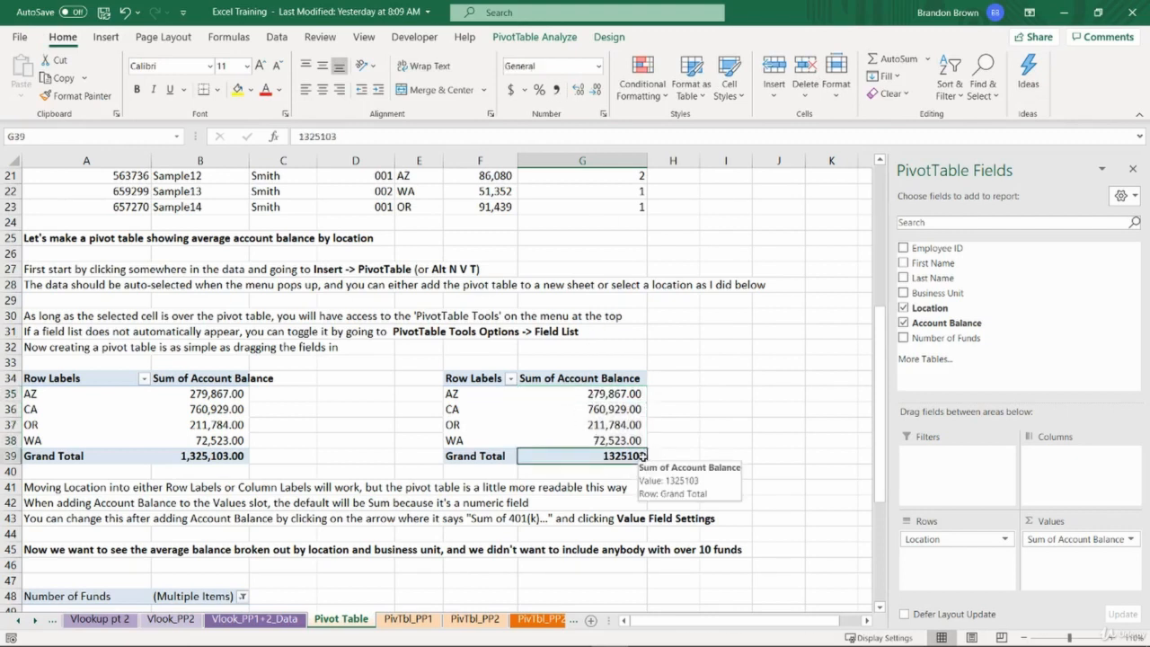
left_click(558, 90)
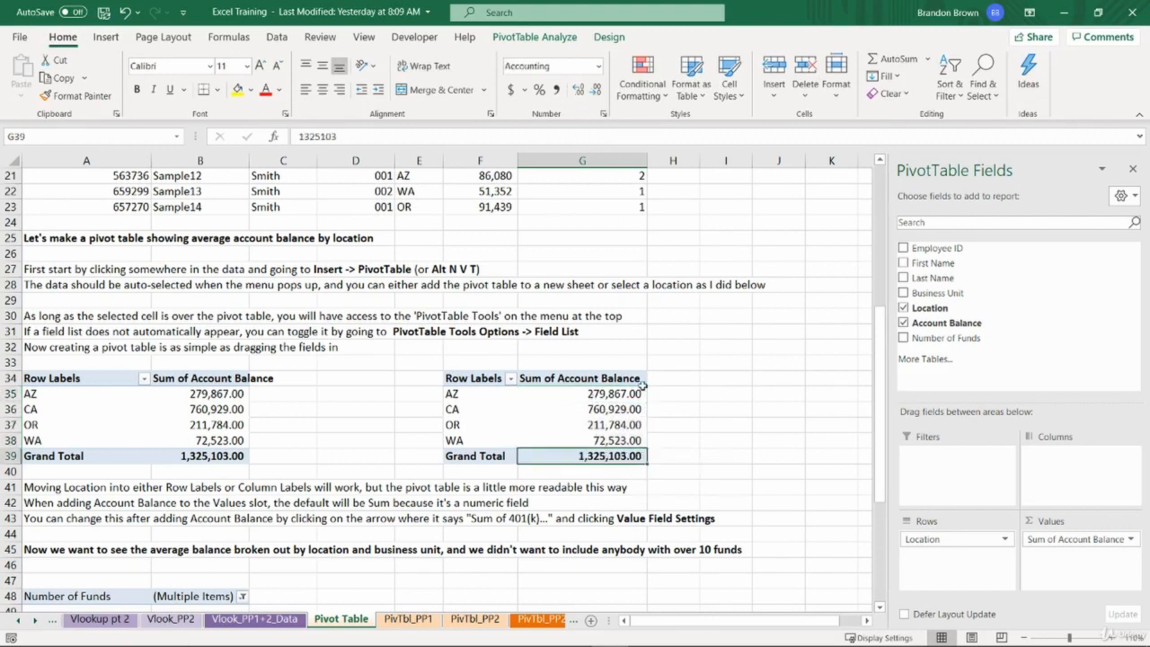
left_click(473, 379)
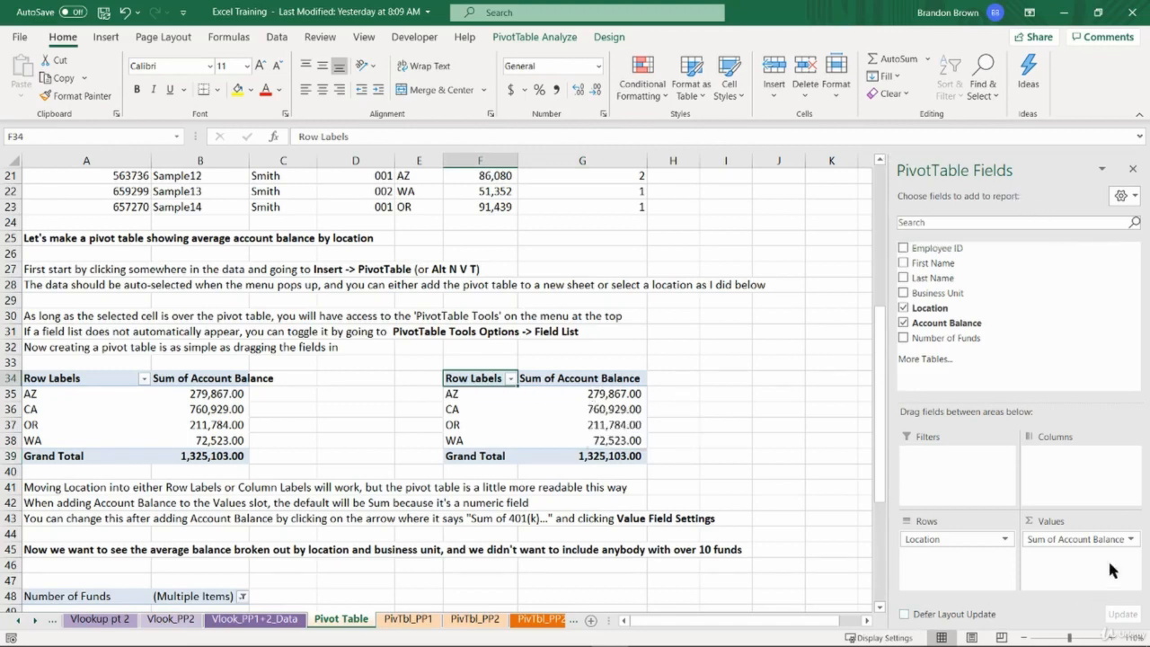
- Hide the PivotTable field list and show it again
left_click(534, 40)
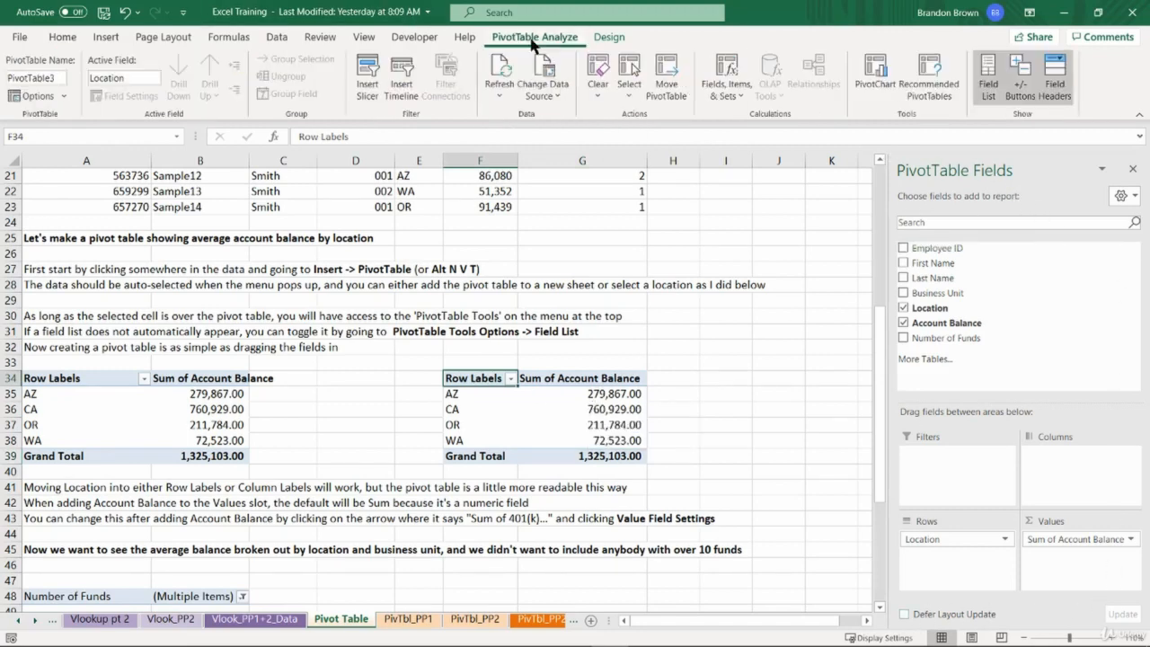
left_click(988, 76)
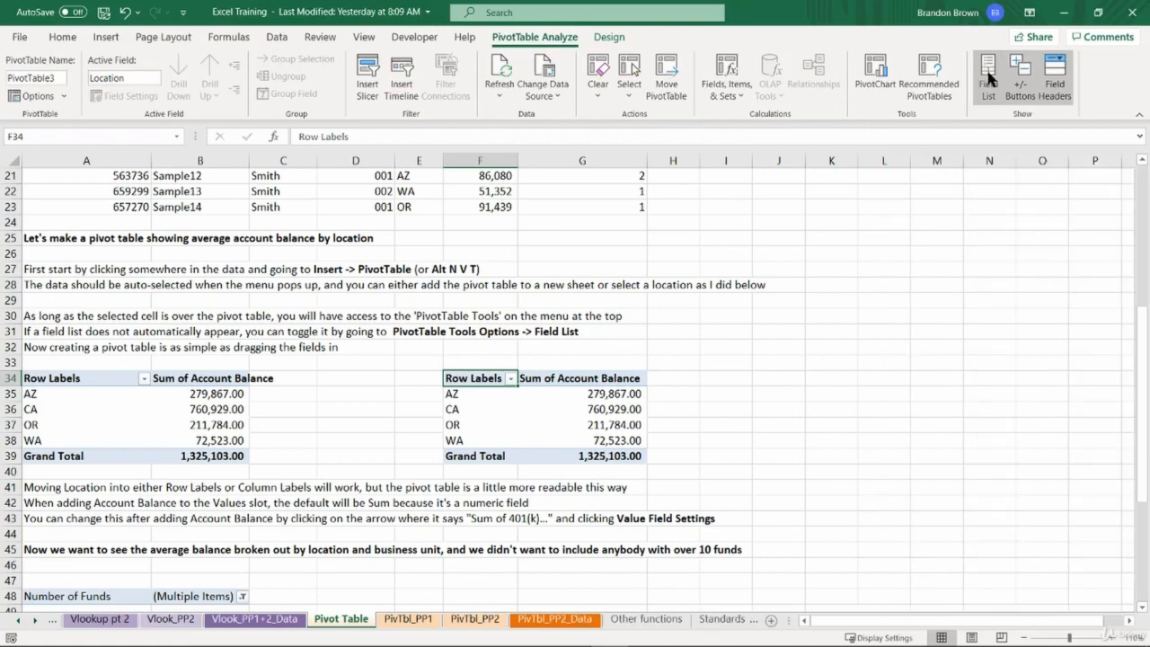
left_click(989, 77)
left_click(989, 76)
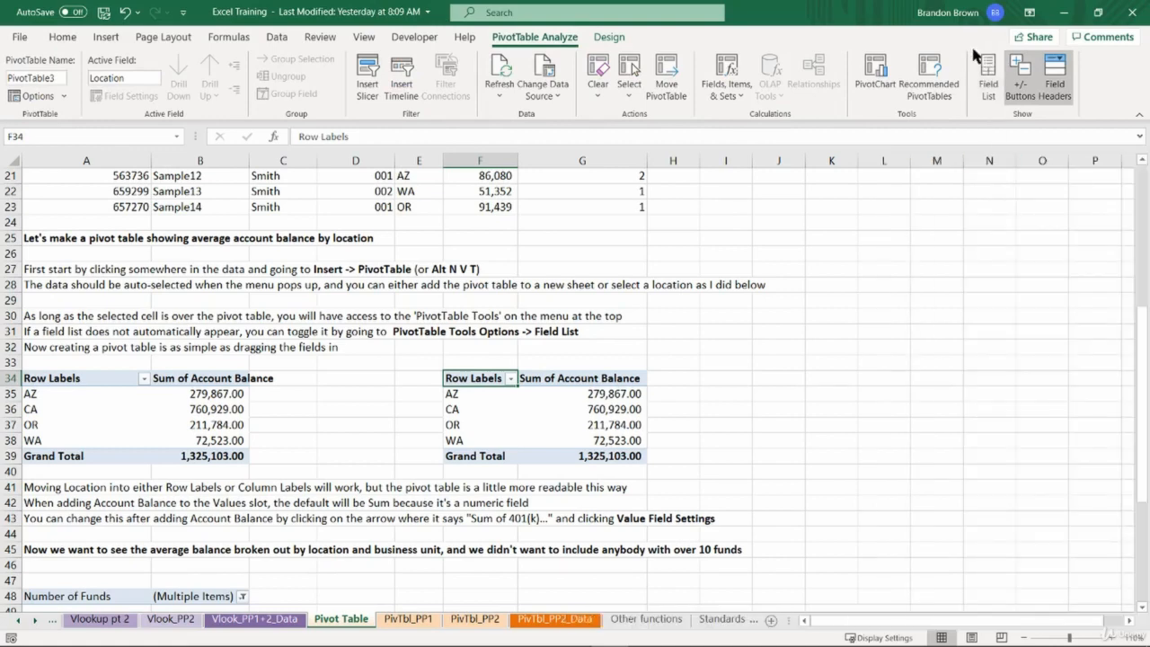
left_click(994, 85)
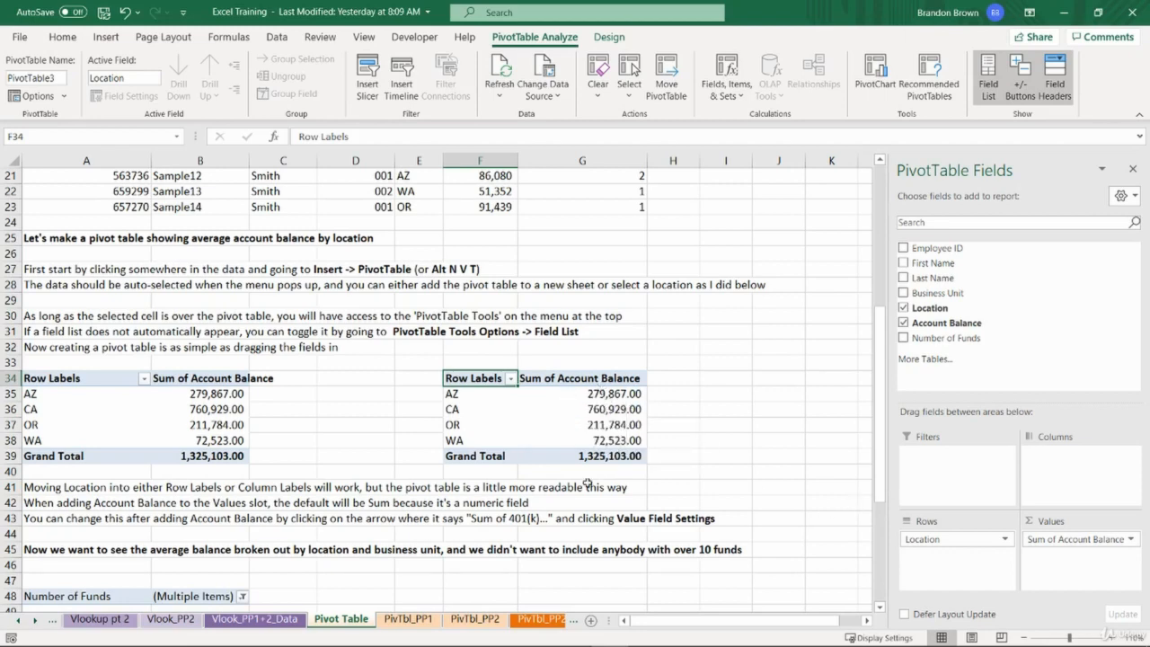
- Review the summary functions available in Account Balance's value field settings and keep Sum as the calculation
left_click(1131, 540)
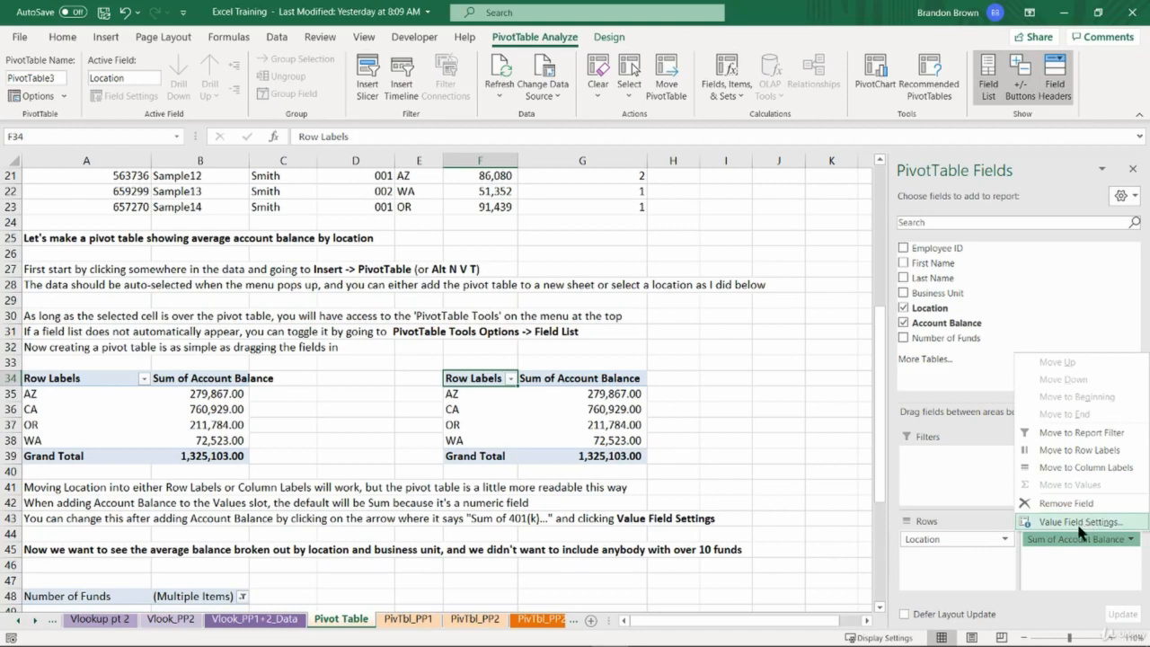
left_click(1053, 564)
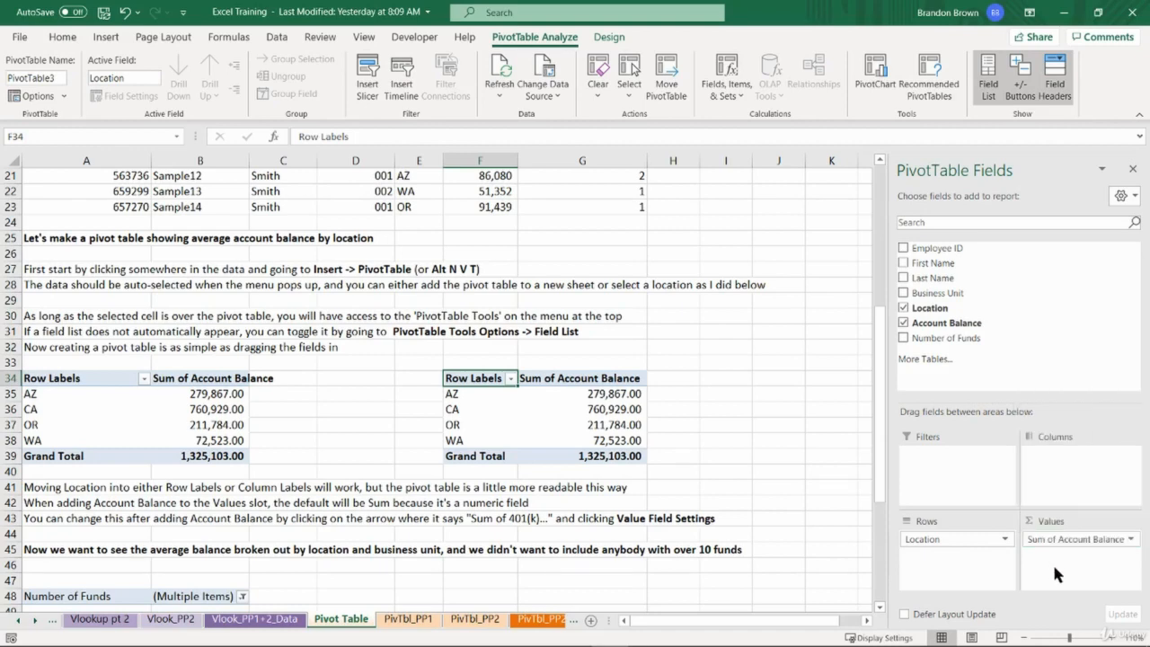
left_click(1132, 540)
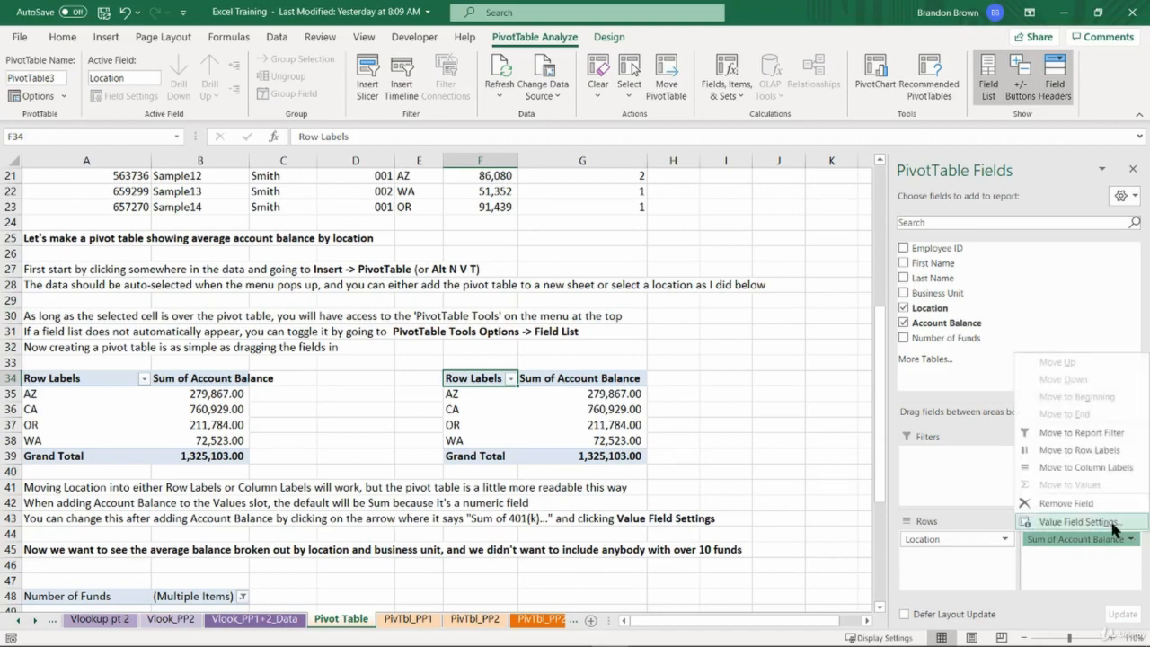
left_click(1115, 530)
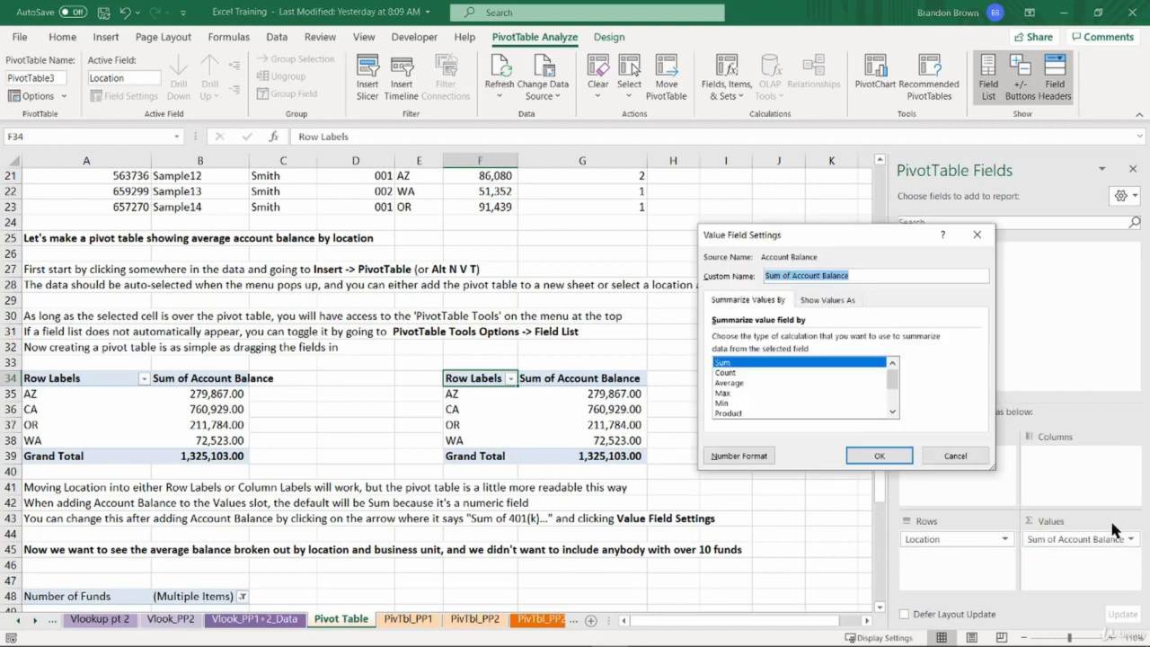
left_click(741, 373)
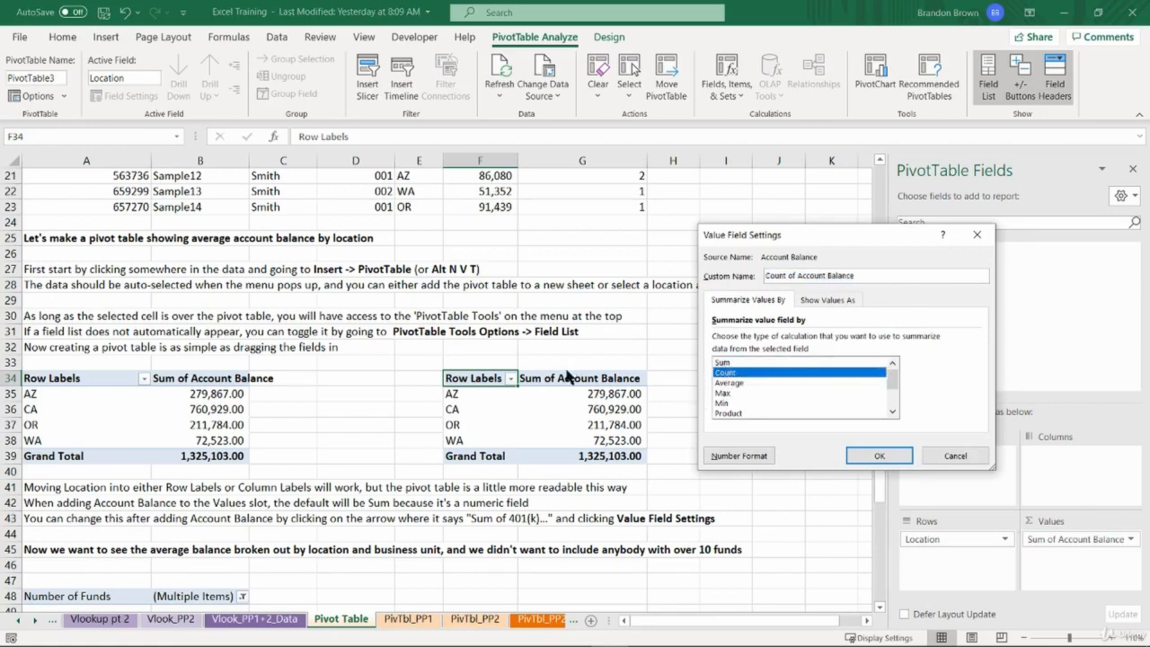
left_click(755, 385)
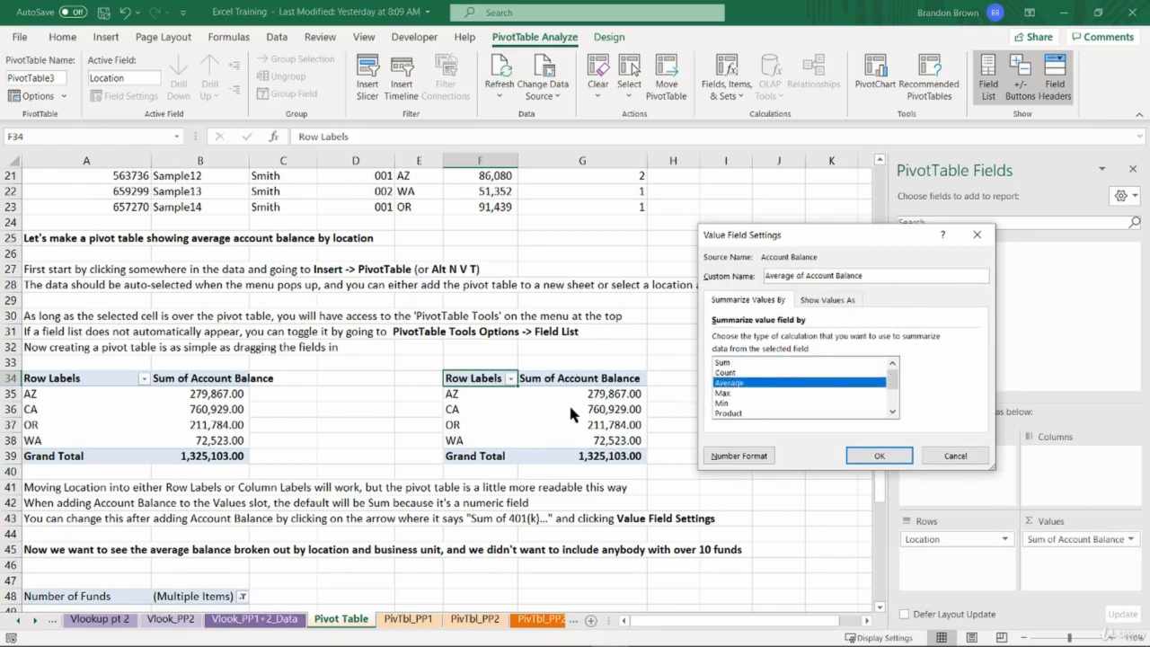
left_click(732, 393)
left_click(737, 403)
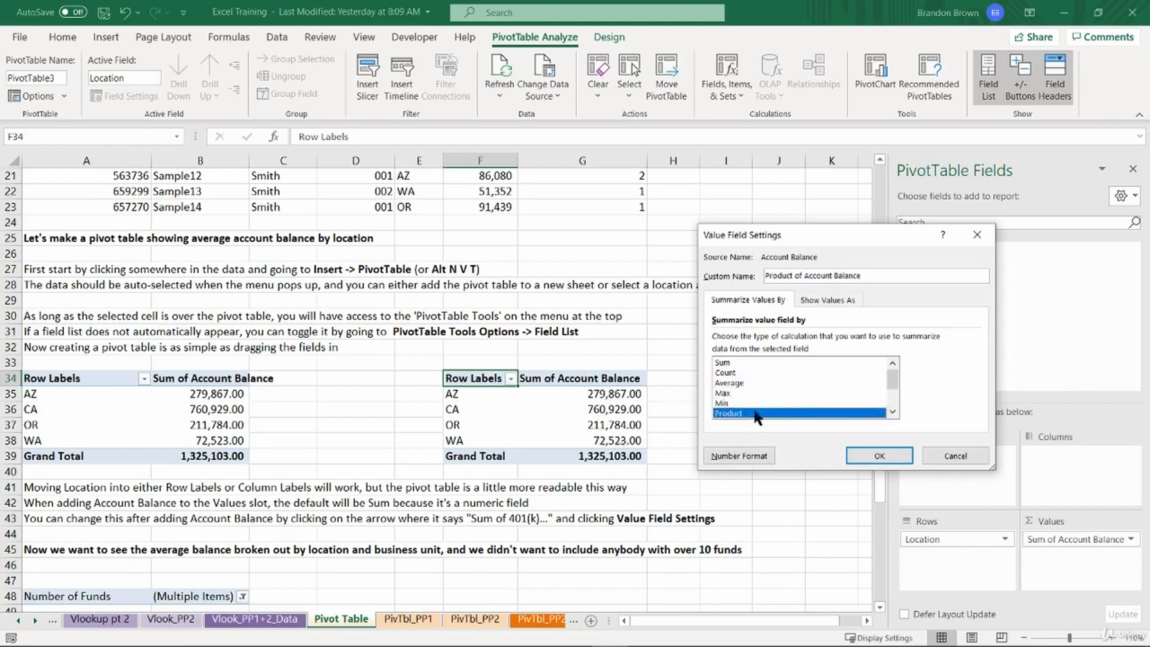
left_click(791, 414)
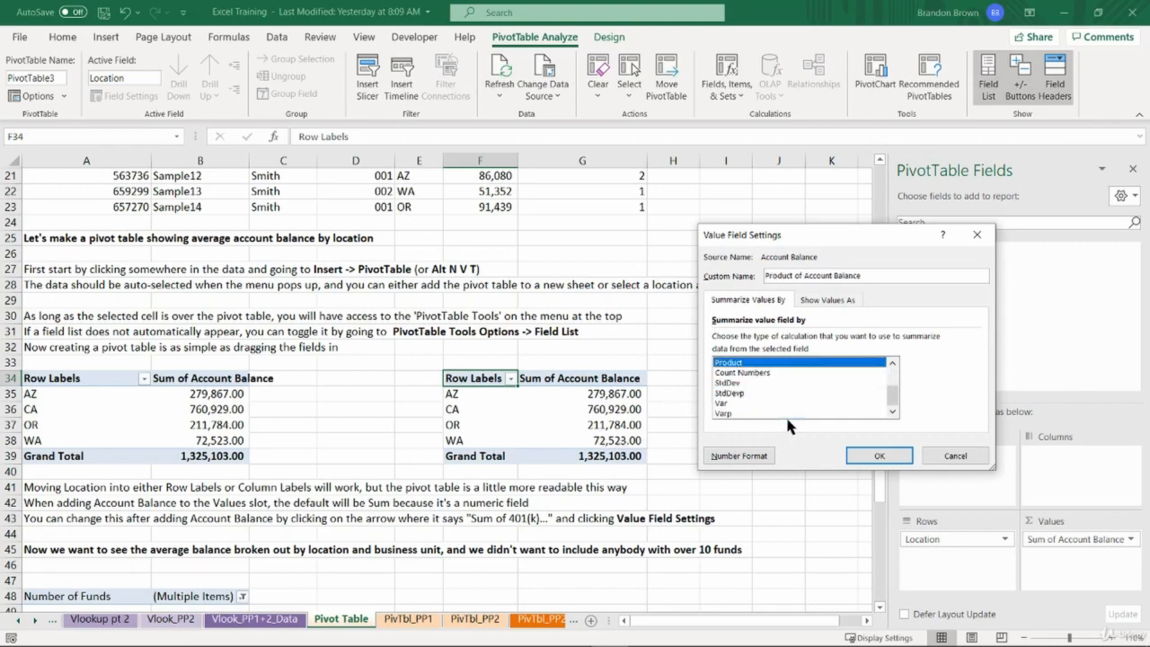
scroll(755, 409, "up", 2)
left_click(733, 364)
left_click(744, 383)
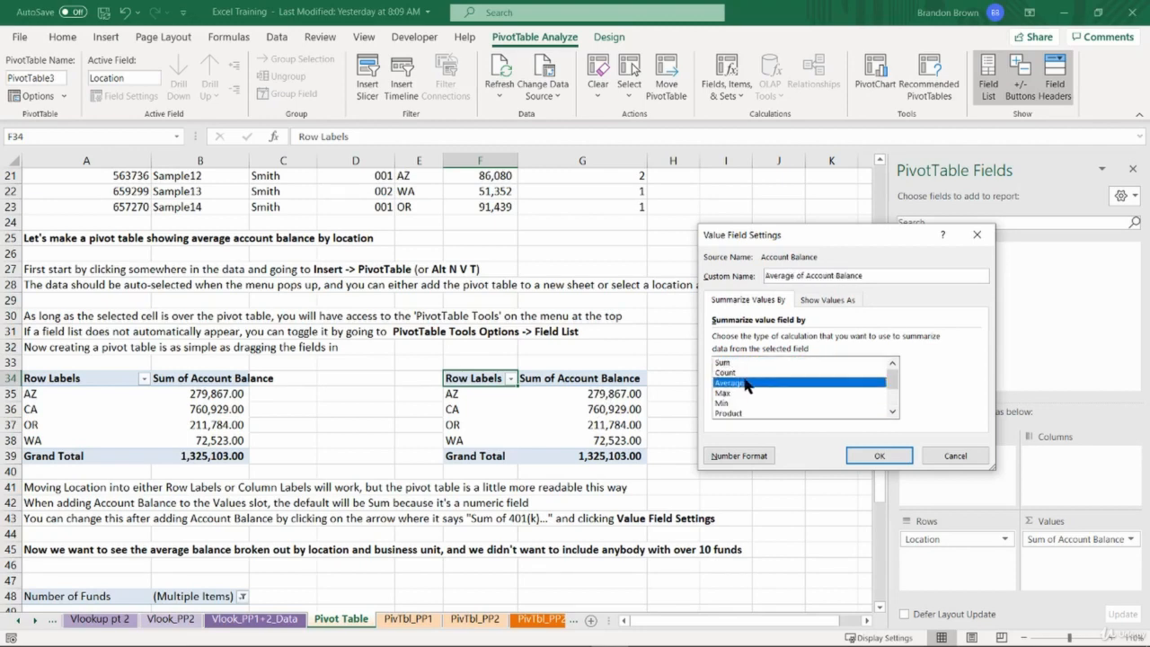
left_click(746, 373)
left_click(745, 384)
left_click(795, 363)
left_click(880, 456)
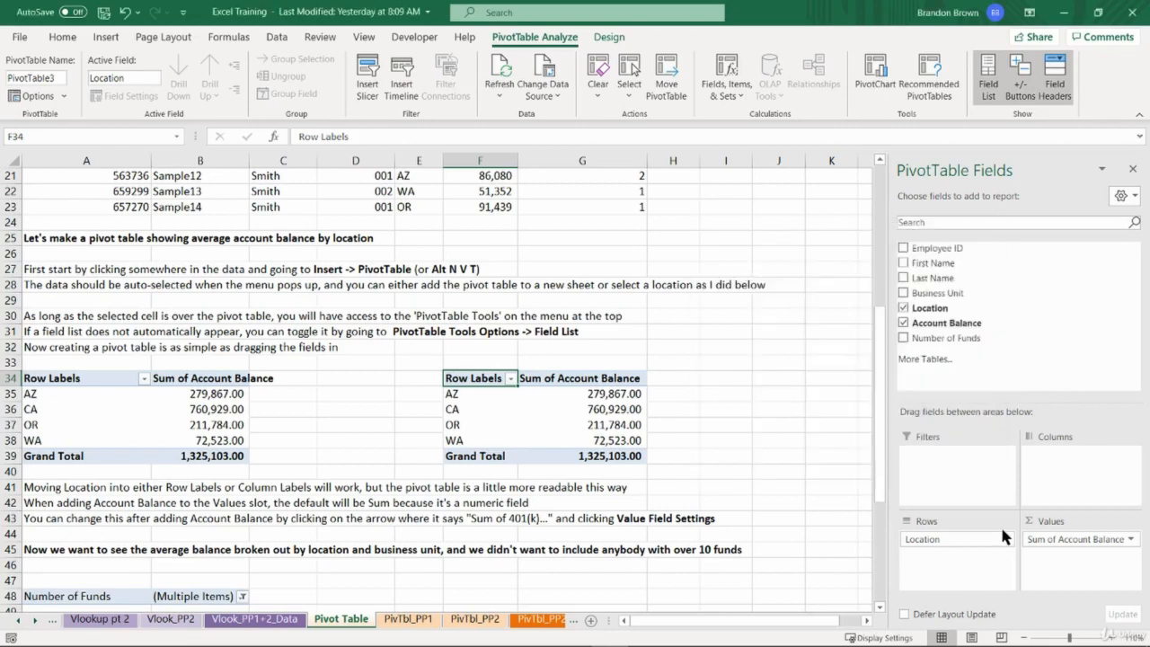
- Create a second pivot table from the sample data range A9:G23 on the existing worksheet at cell F50
left_click(606, 440)
scroll(401, 521, "down", 5)
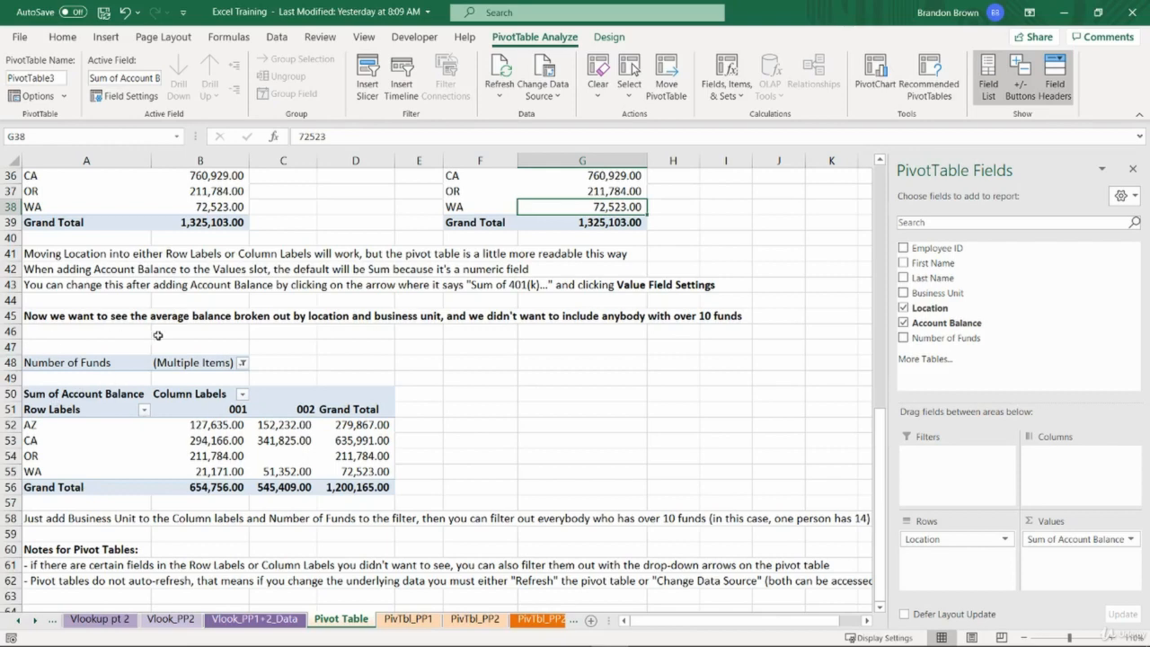
left_click(70, 316)
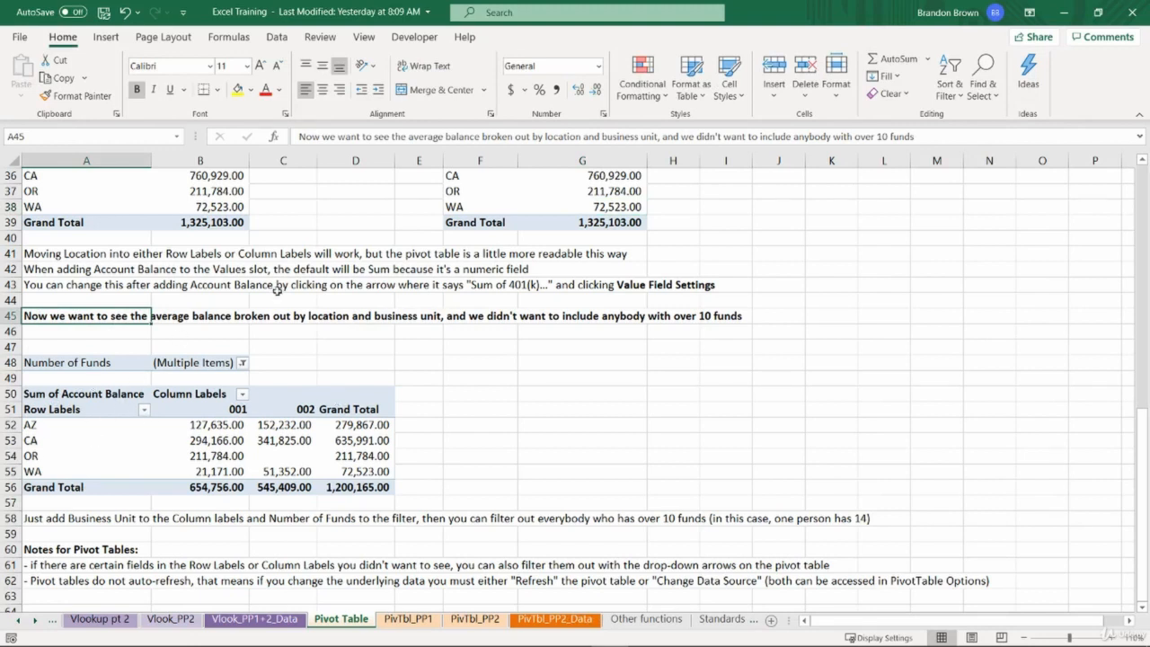
left_click(470, 391)
scroll(526, 377, "up", 10)
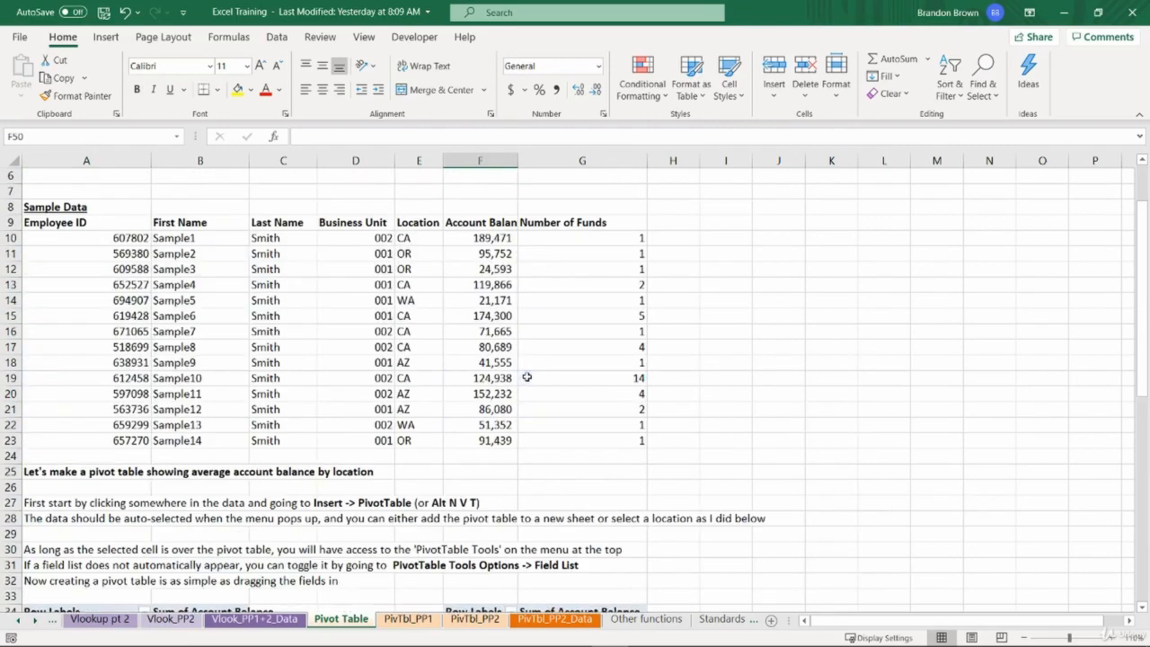
left_click(283, 335)
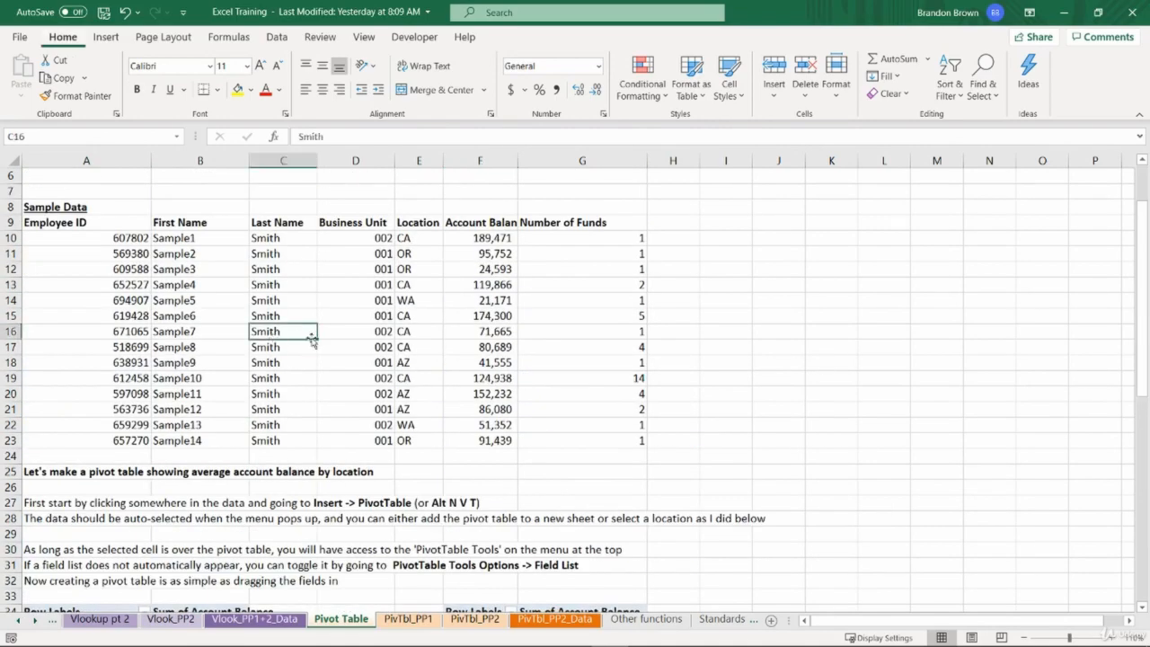
key("alt+n")
key("v")
key("t")
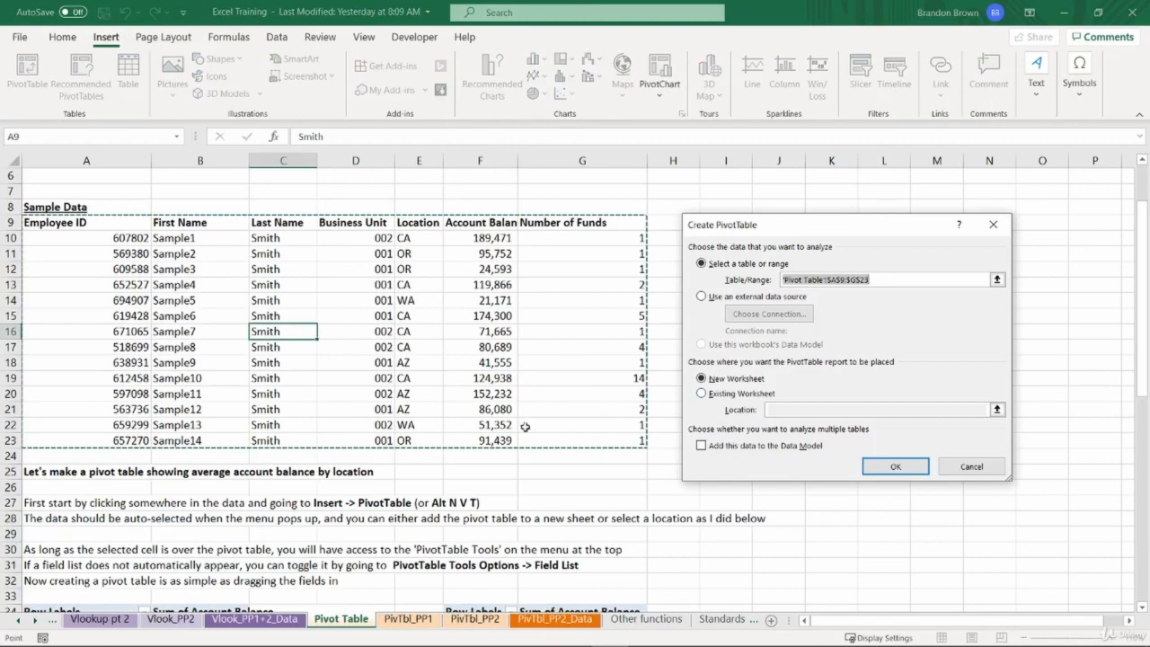
scroll(525, 426, "down", 10)
left_click(775, 395)
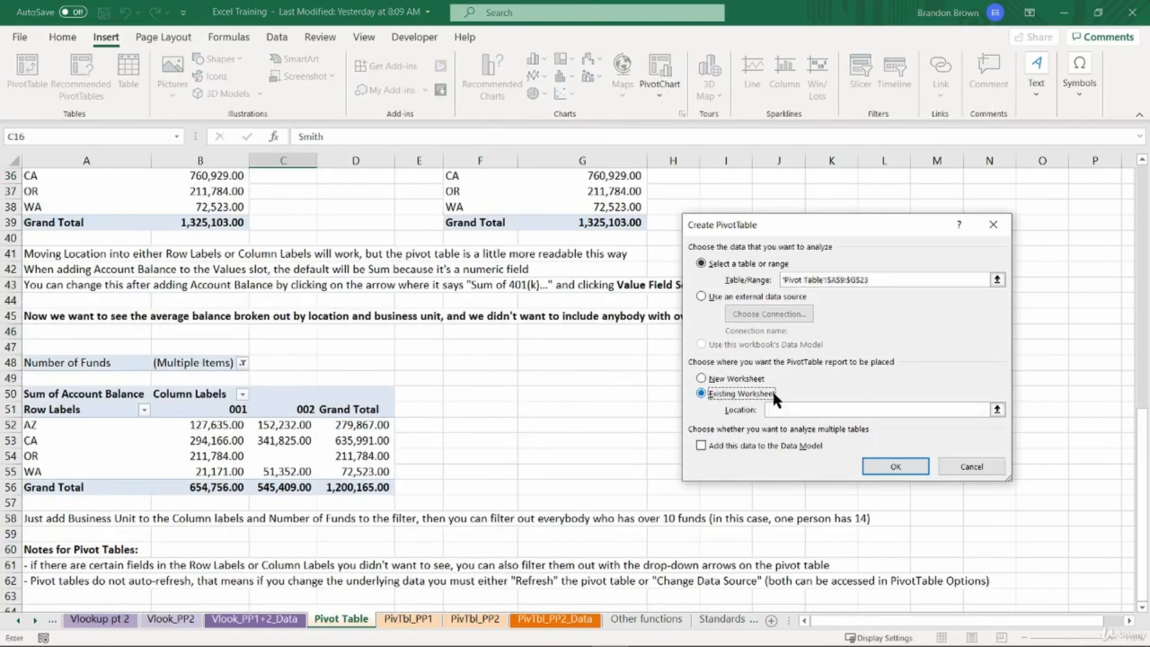
left_click(995, 410)
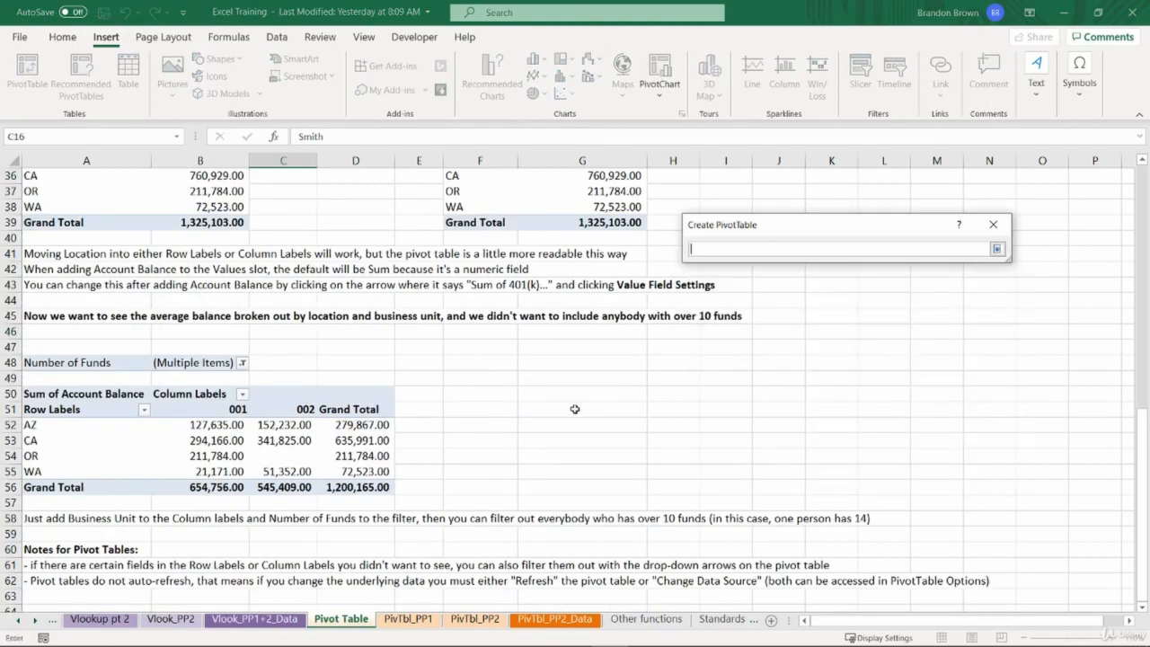
left_click(493, 392)
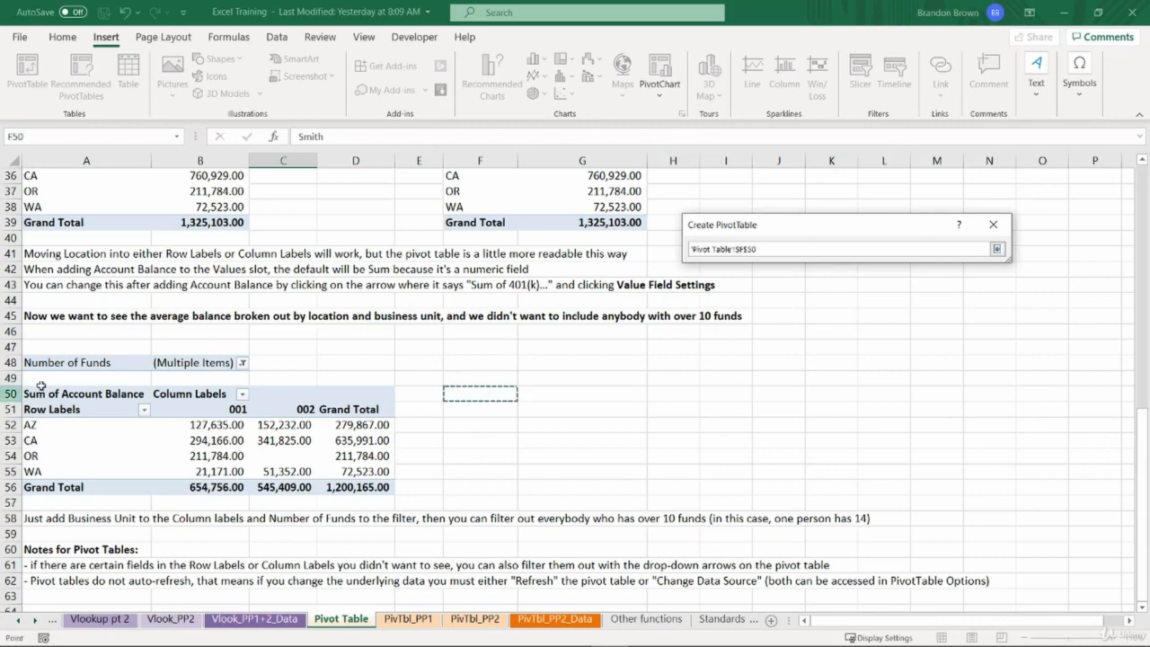
key("Return")
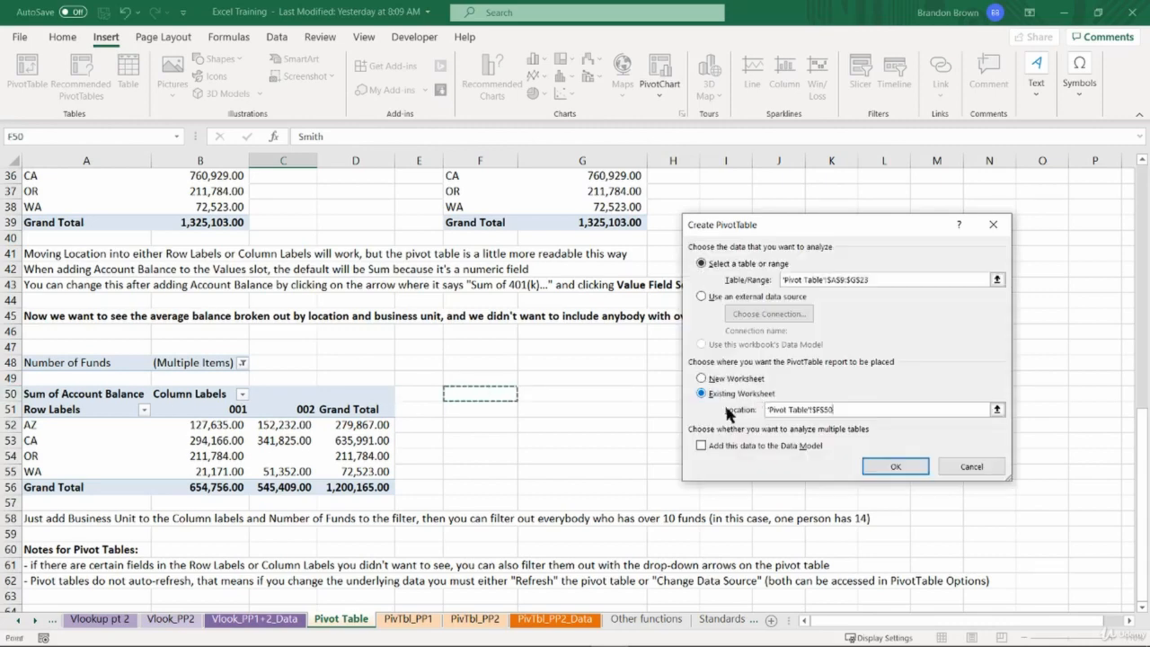
left_click(897, 466)
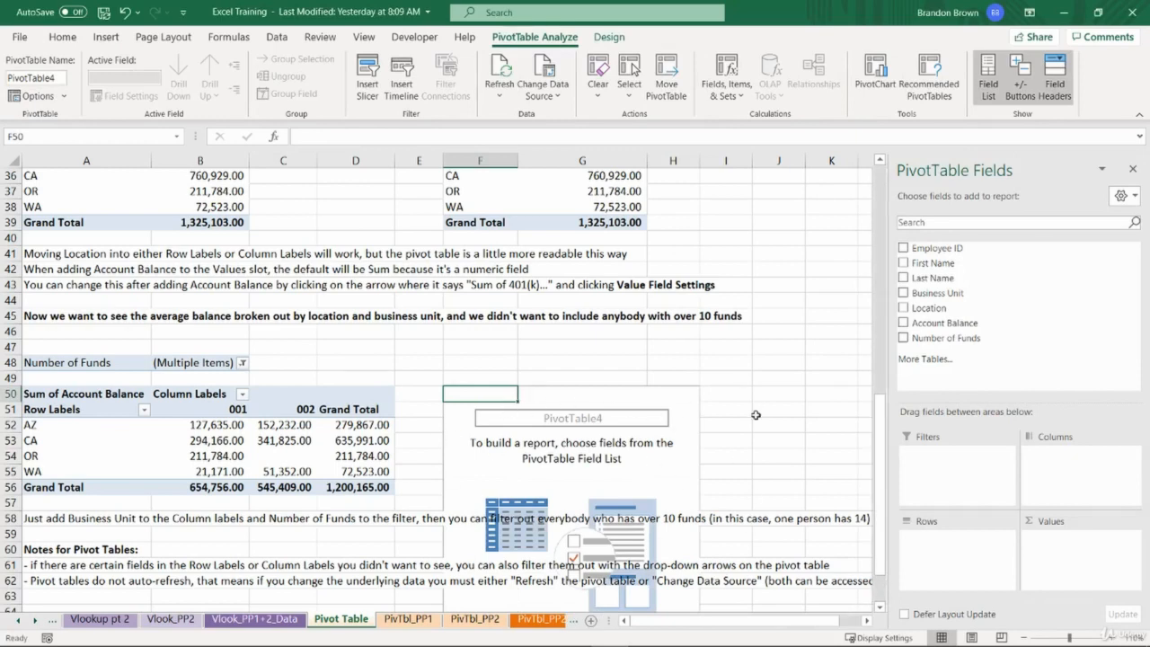
- Add Account Balance to the new pivot table's values and Location to its rows
scroll(473, 436, "down", 2)
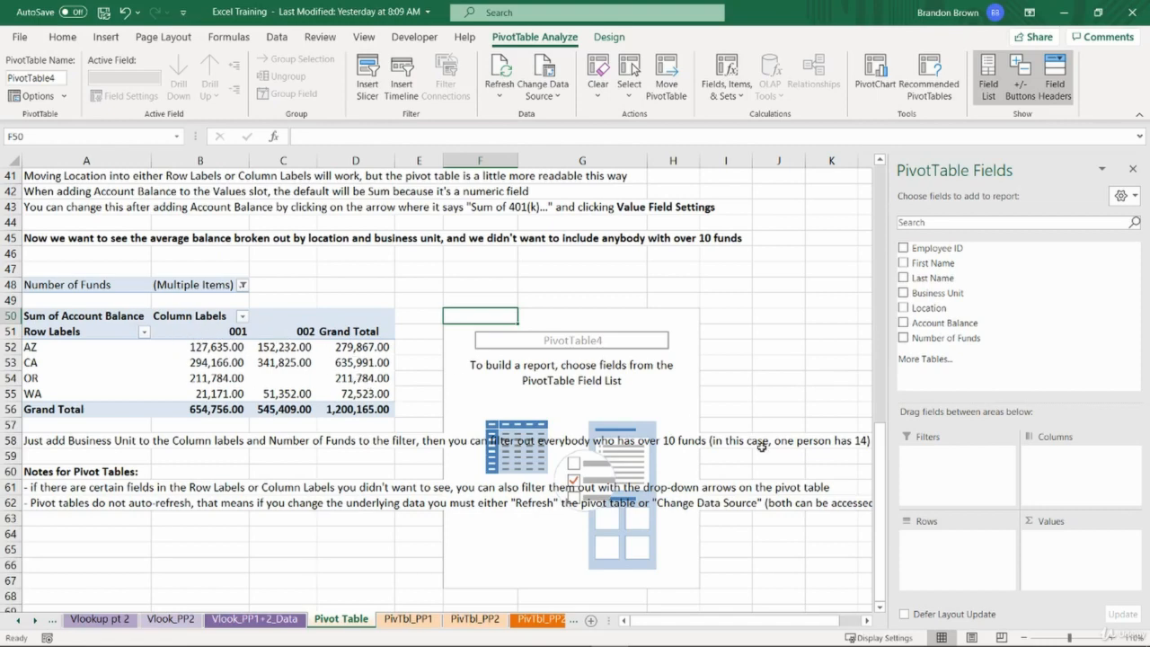
mouse_move(945, 324)
left_mouse_down()
mouse_move(1046, 480)
mouse_move(1065, 550)
left_mouse_up()
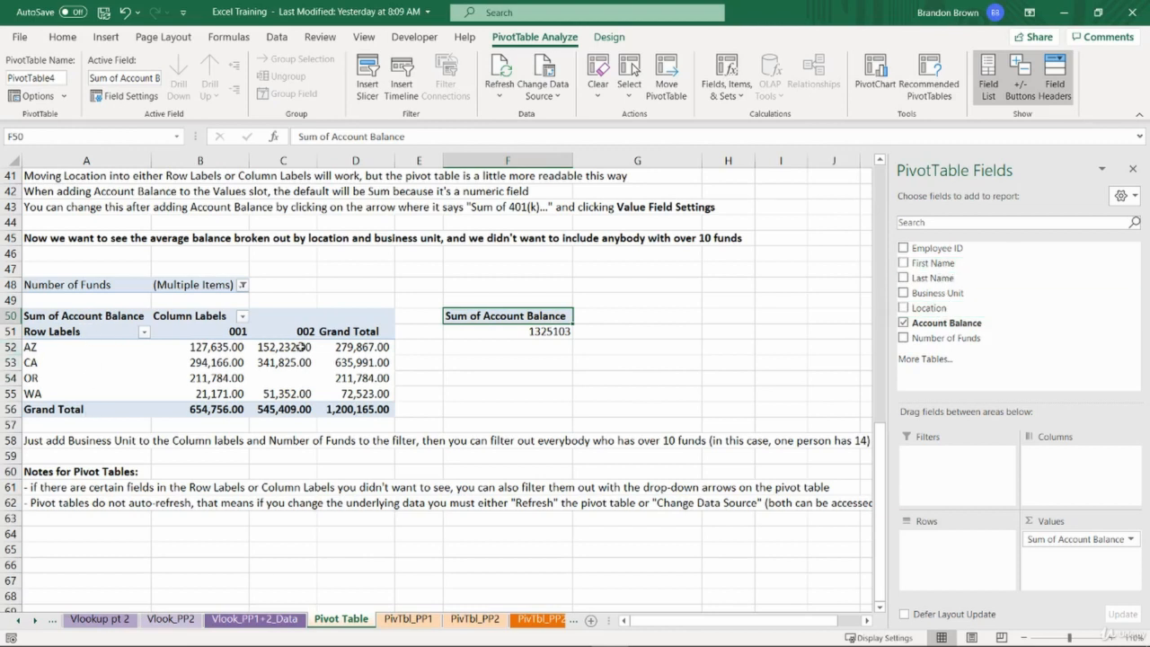
left_click_drag(929, 308, 968, 542)
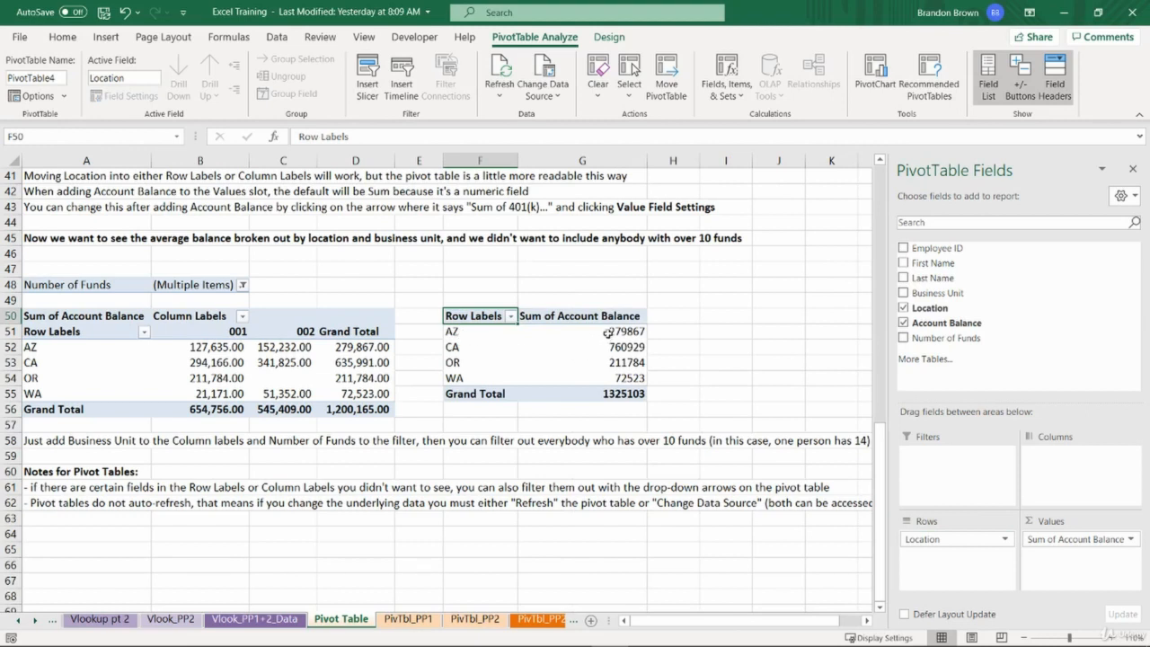
left_click_drag(608, 332, 612, 383)
left_click_drag(476, 333, 481, 373)
left_click(501, 370)
left_click(485, 317)
- Add Business Unit below Location in the pivot table's rows, and move it to the columns
left_click_drag(962, 293, 954, 563)
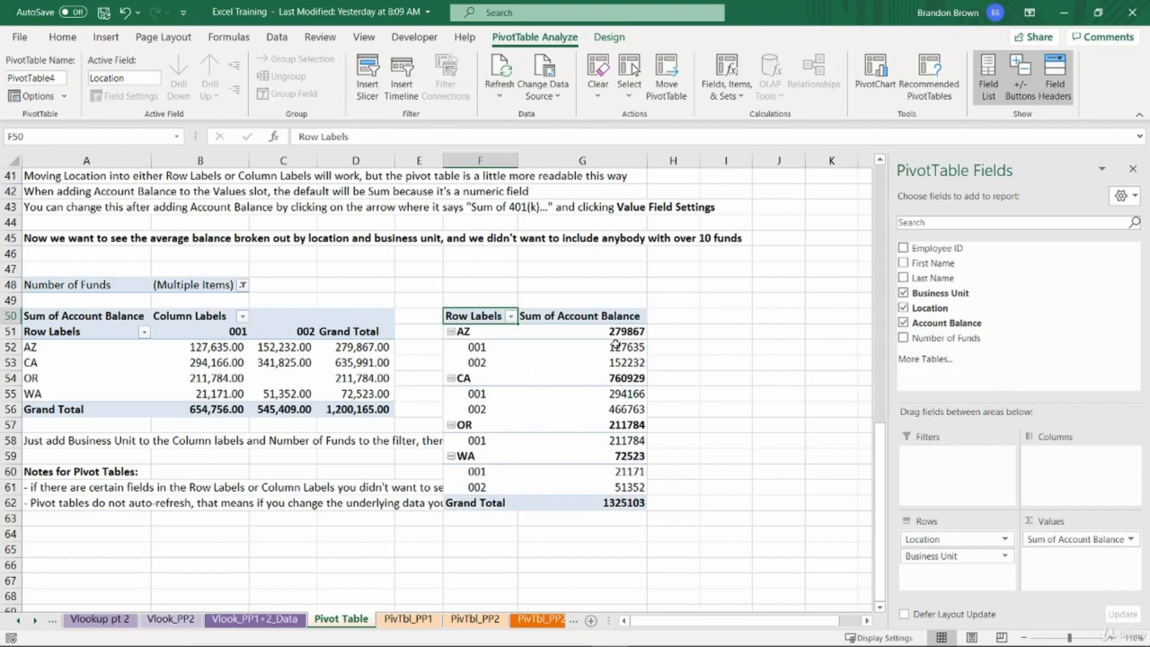
left_click_drag(957, 557, 1053, 454)
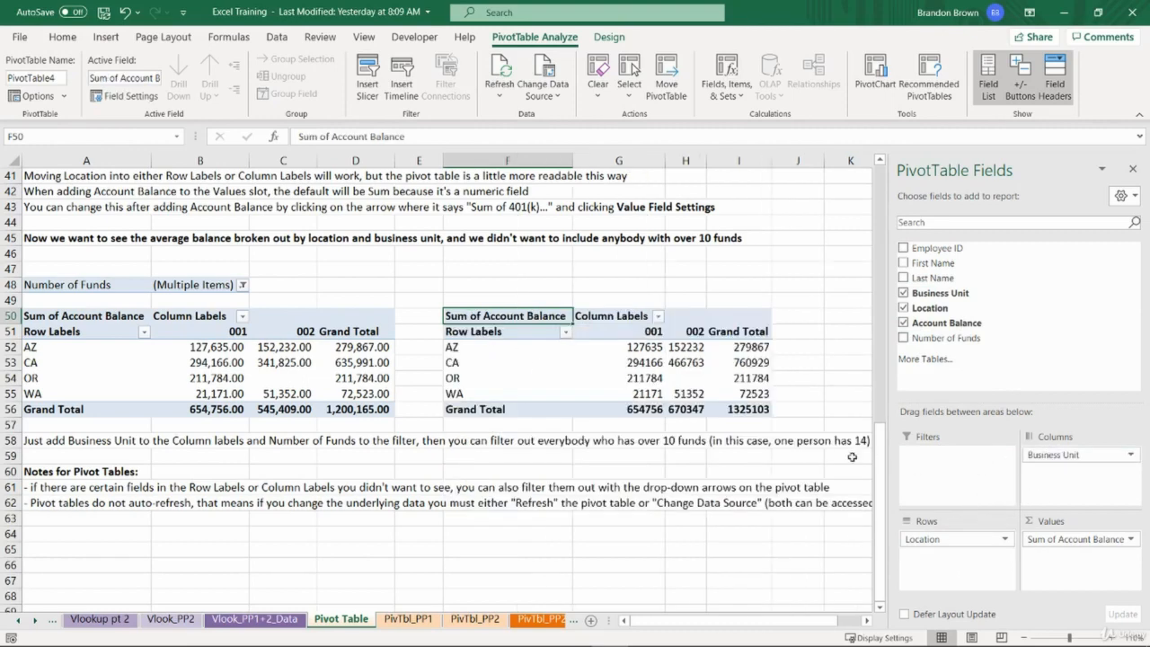
left_click(497, 347)
left_click(647, 330)
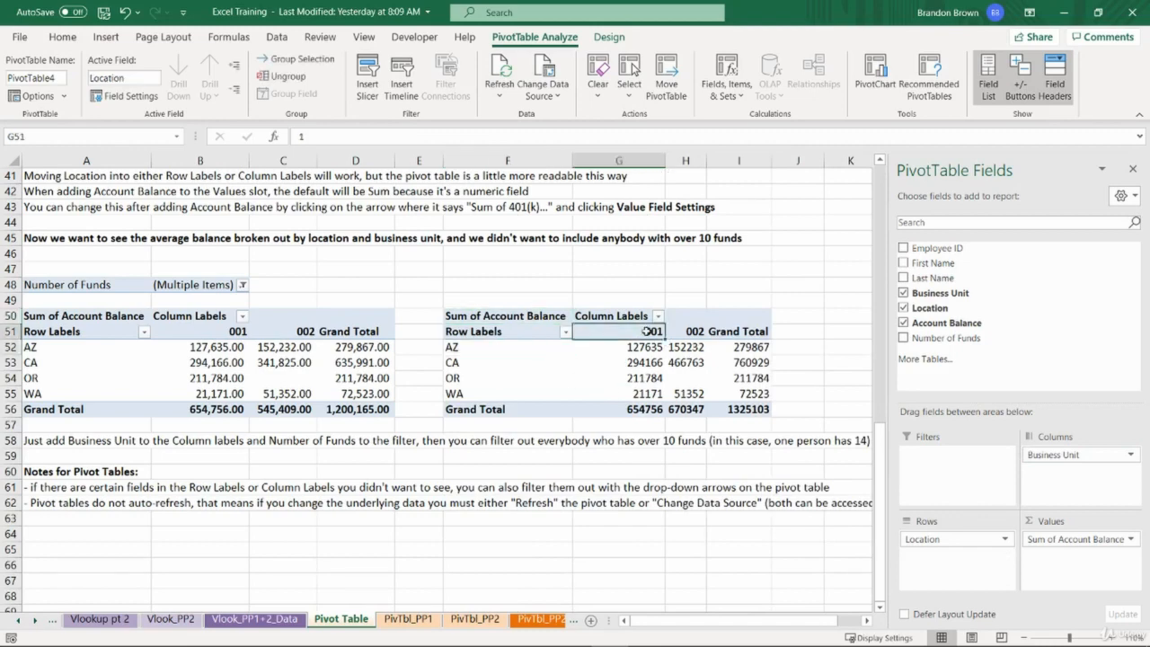
left_click(694, 330)
left_click_drag(629, 348, 693, 349)
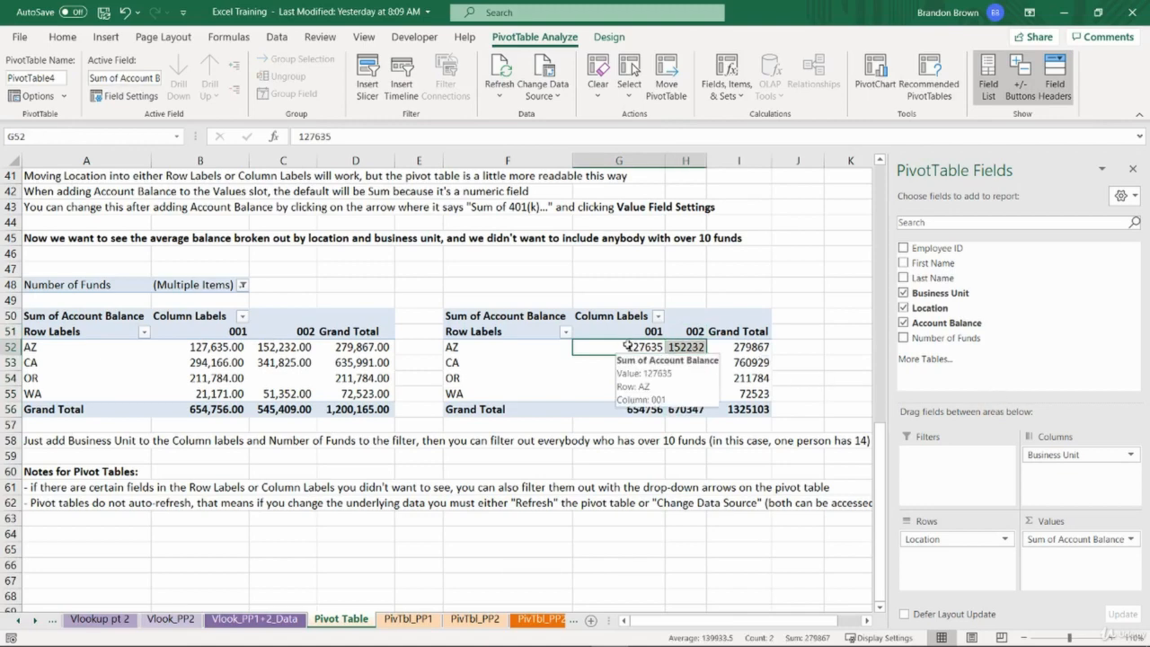
- Apply the comma number style to the balances and grand totals in G52:I56
left_click(620, 349)
left_click_drag(621, 349, 764, 412)
left_click(63, 37)
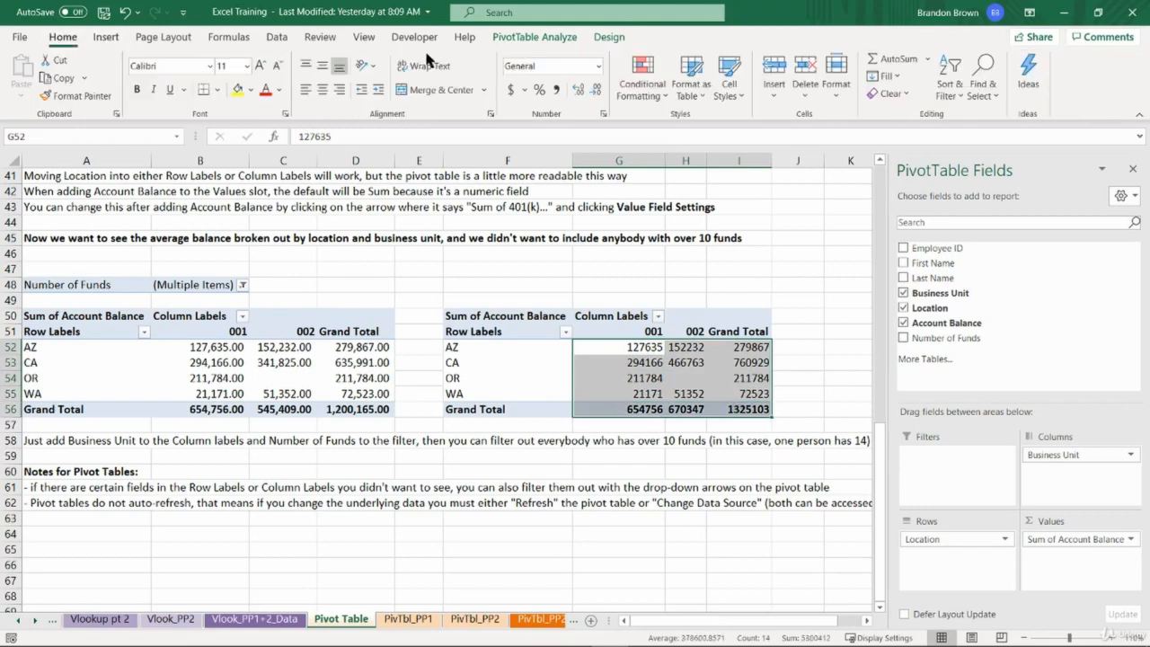
left_click(557, 89)
left_click(619, 353)
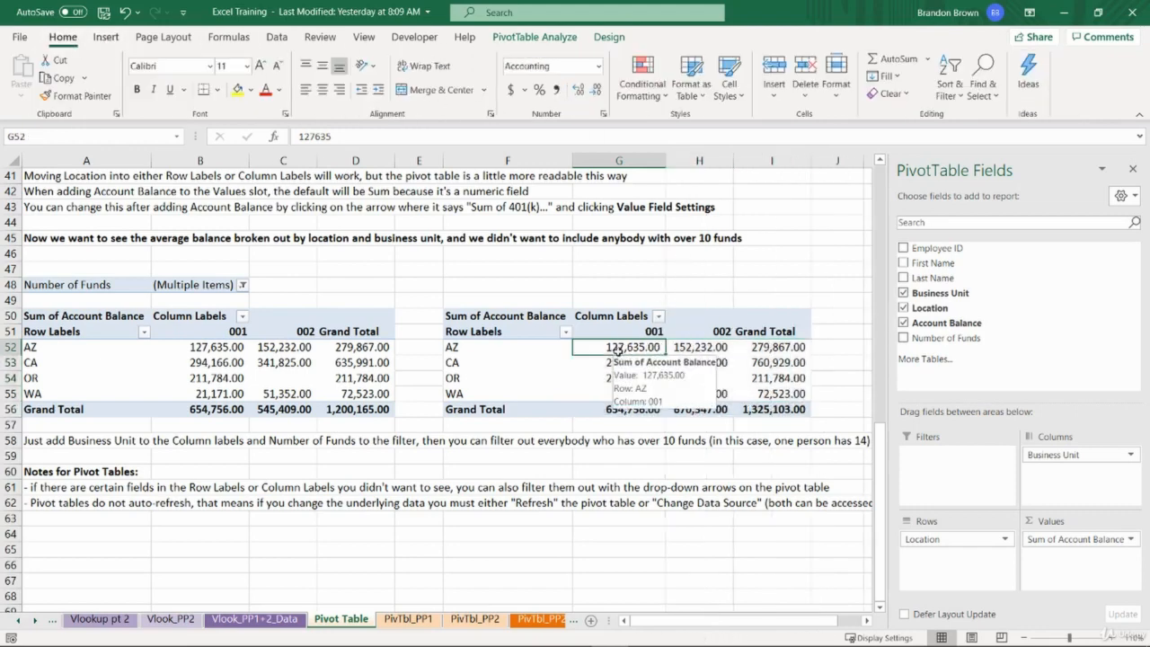
- Compare the new pivot table's overall grand total in I56 with the example table's total in D56
left_click(762, 409)
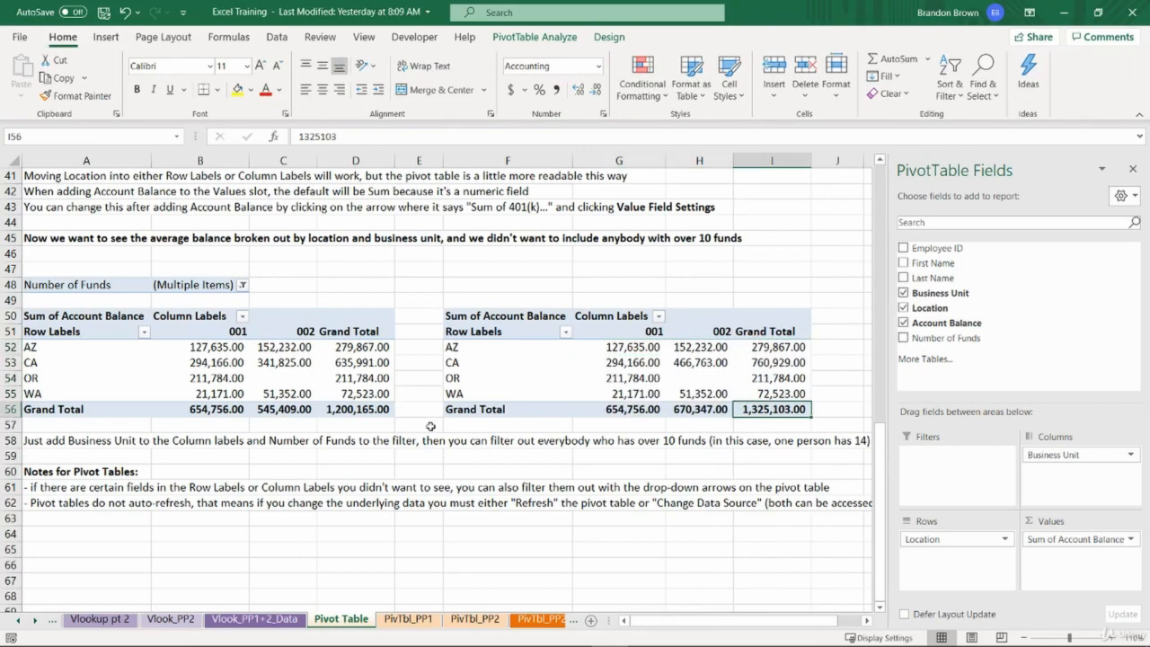
left_click(358, 415)
left_click(753, 409)
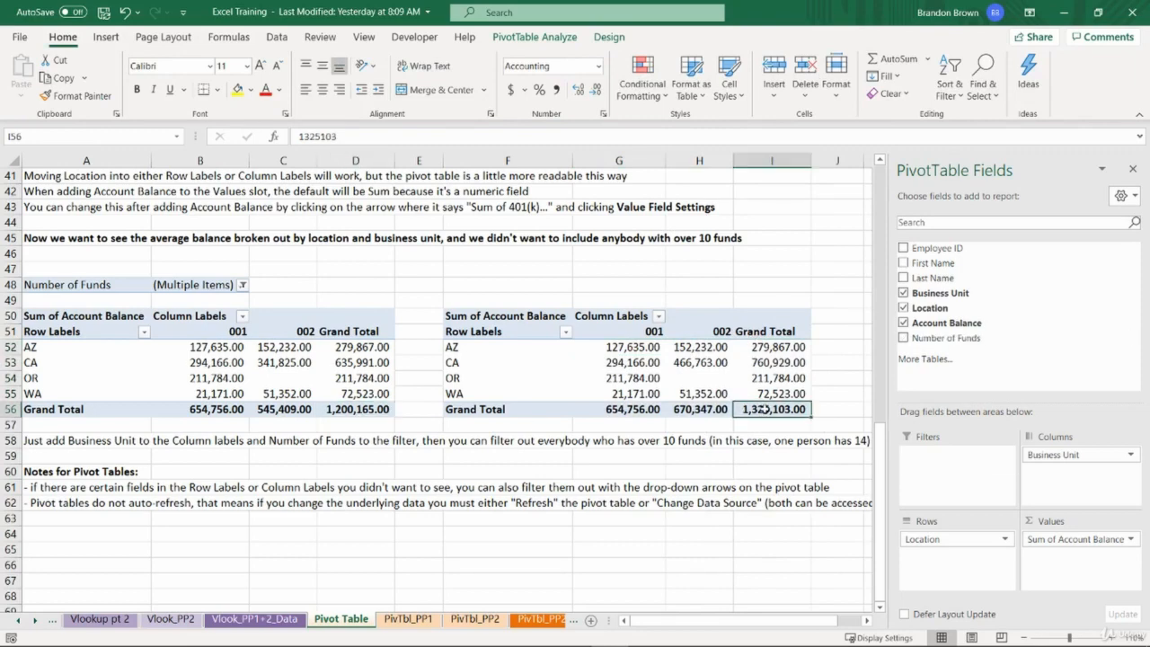
- Add Number of Funds to the filters of the new pivot table at F50
left_click(337, 408)
mouse_move(679, 240)
left_mouse_down()
mouse_move(743, 239)
mouse_move(685, 239)
left_mouse_up()
left_click(639, 287)
left_click(637, 315)
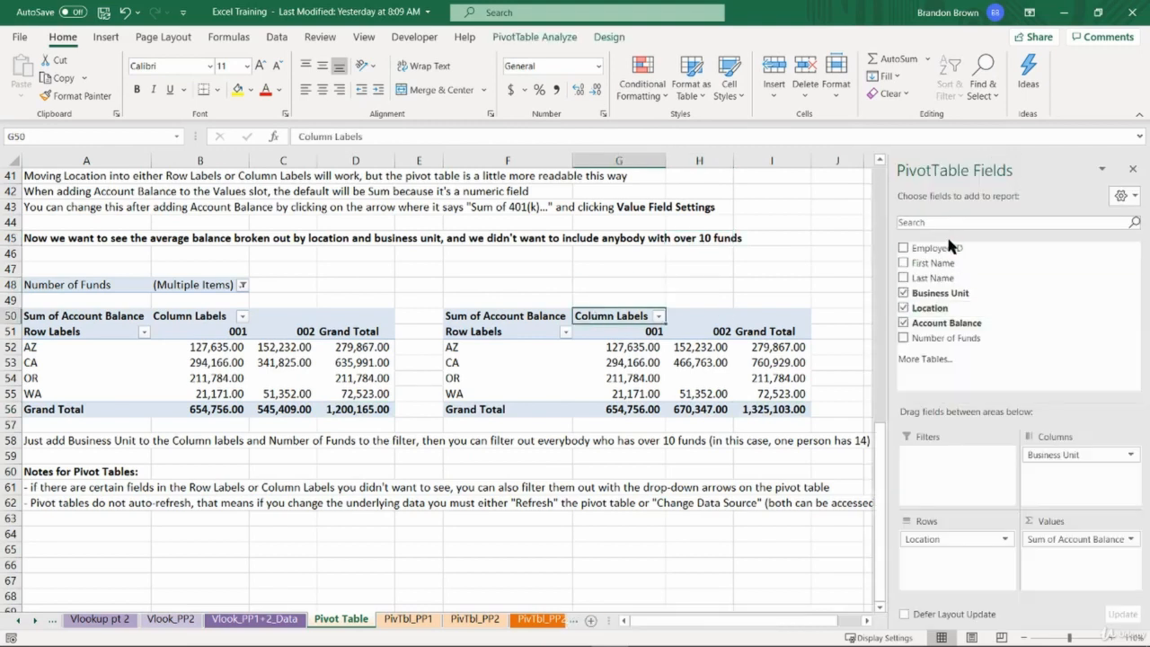
left_click_drag(967, 295, 1061, 467)
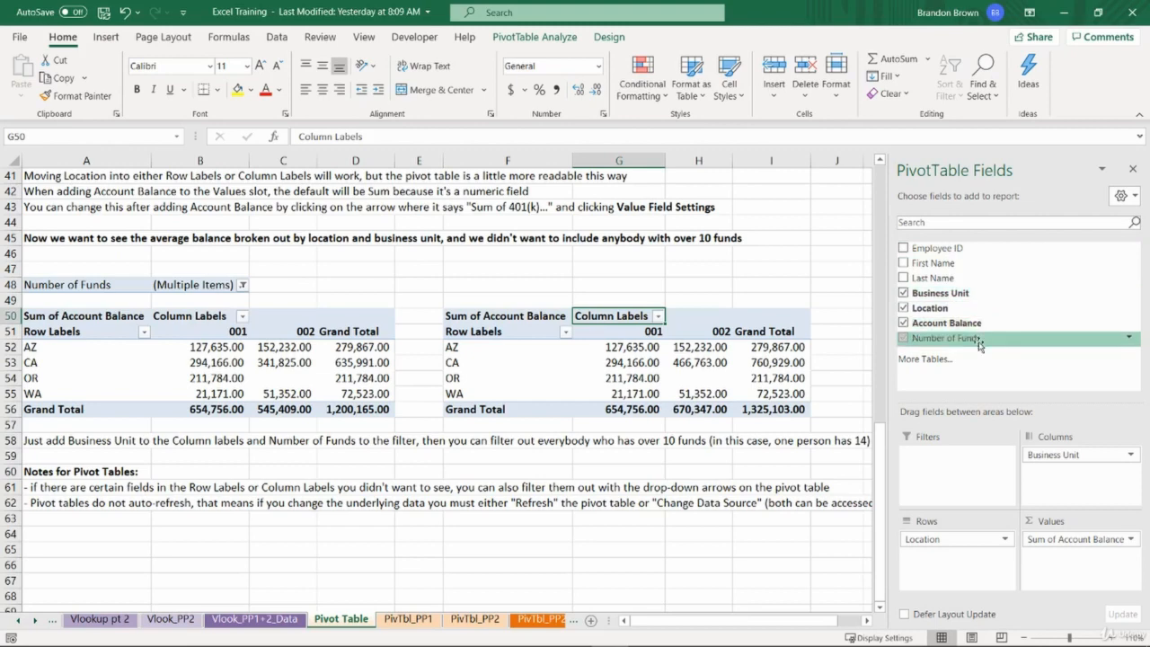
left_click_drag(980, 346, 969, 476)
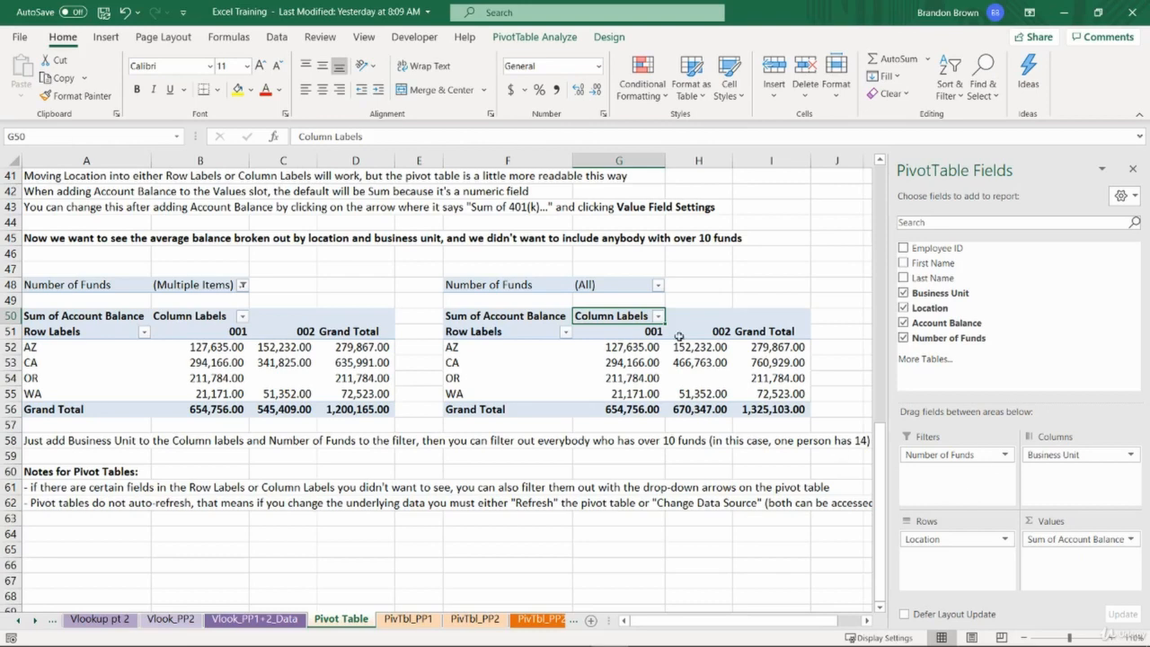
- Filter the new pivot table's Number of Funds by multiple items, excluding 14
left_click(659, 285)
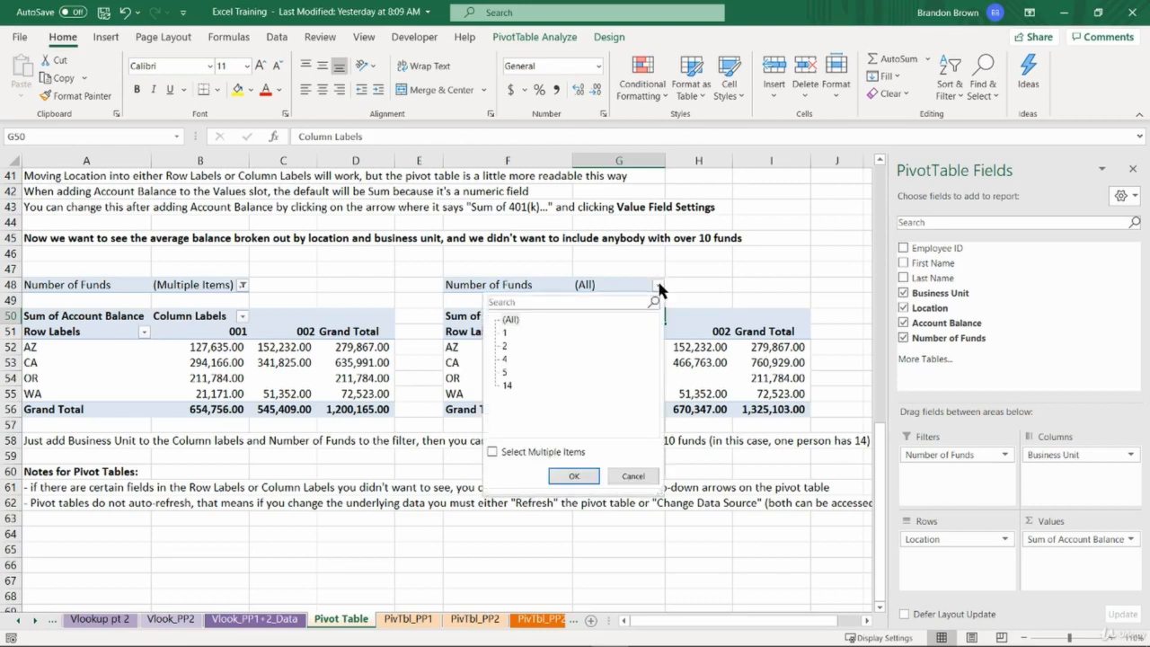
left_click(659, 285)
left_click(659, 285)
left_click(521, 458)
left_click(505, 385)
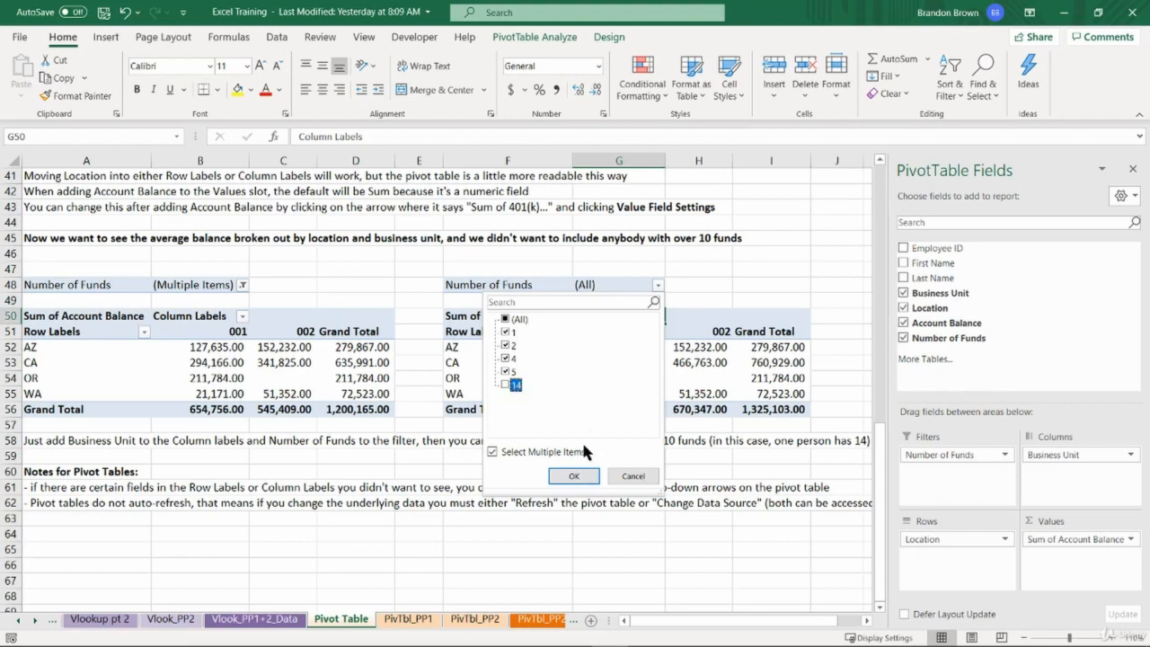
left_click(574, 475)
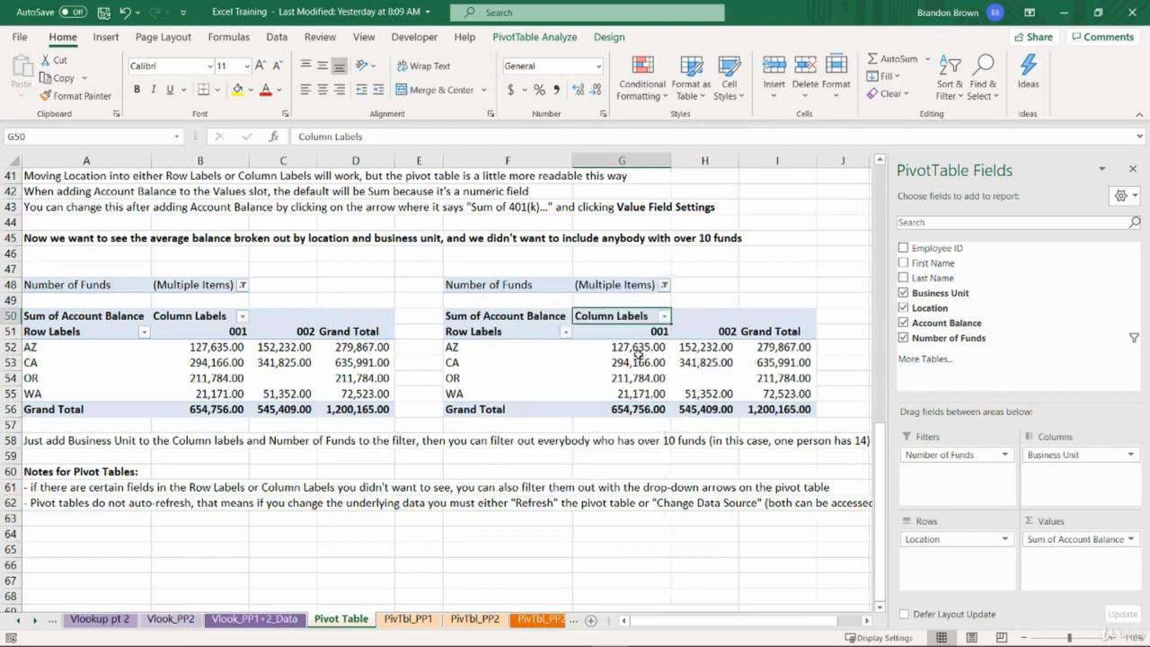
- Review the filtered pivot table against the requirement in row 45, and read the pivot table notes in rows 60 to 62
mouse_move(638, 354)
left_mouse_down()
mouse_move(634, 388)
mouse_move(771, 393)
mouse_move(634, 393)
mouse_move(640, 347)
left_mouse_up()
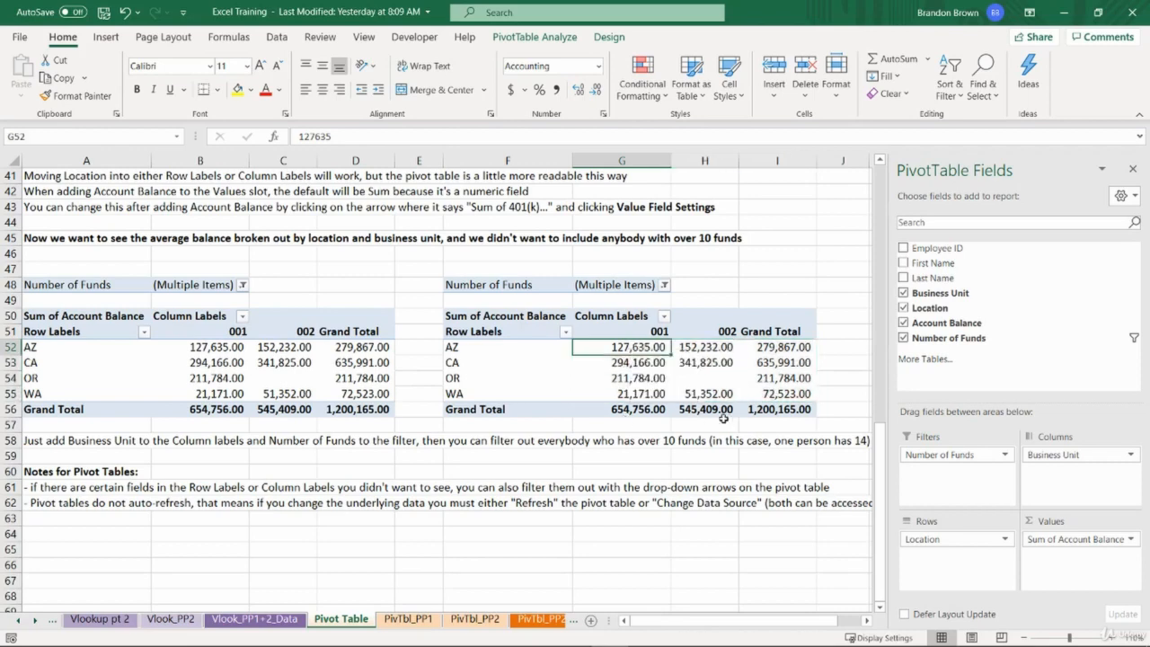
mouse_move(503, 352)
left_mouse_down()
mouse_move(503, 369)
mouse_move(508, 348)
left_mouse_up()
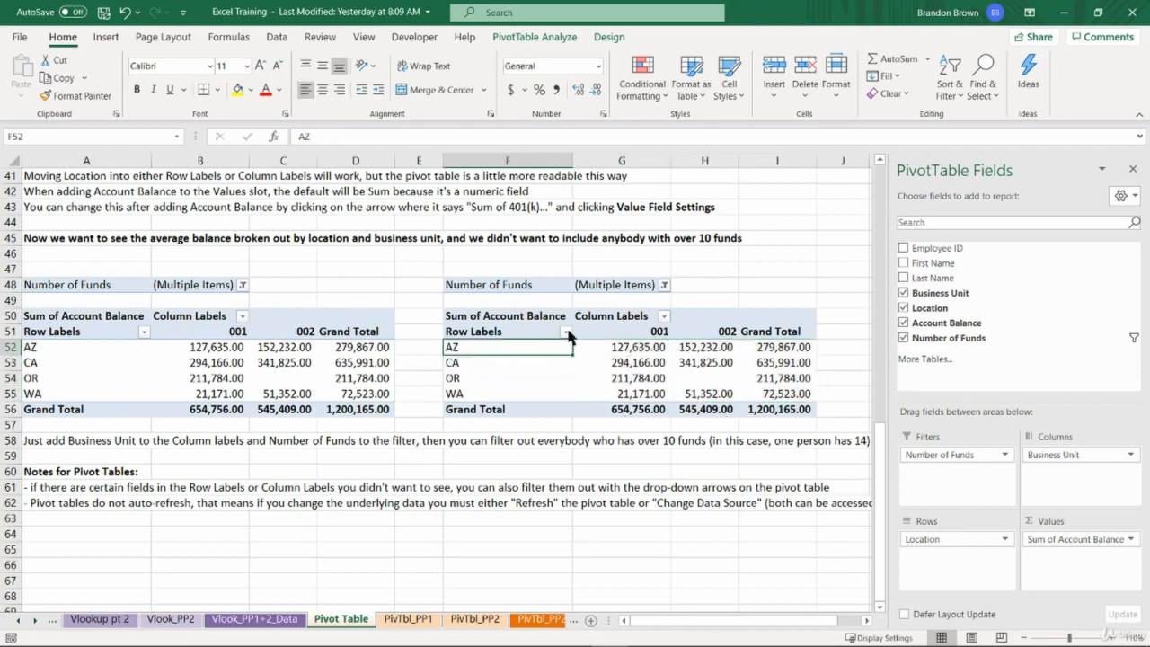
left_click_drag(619, 331, 660, 333)
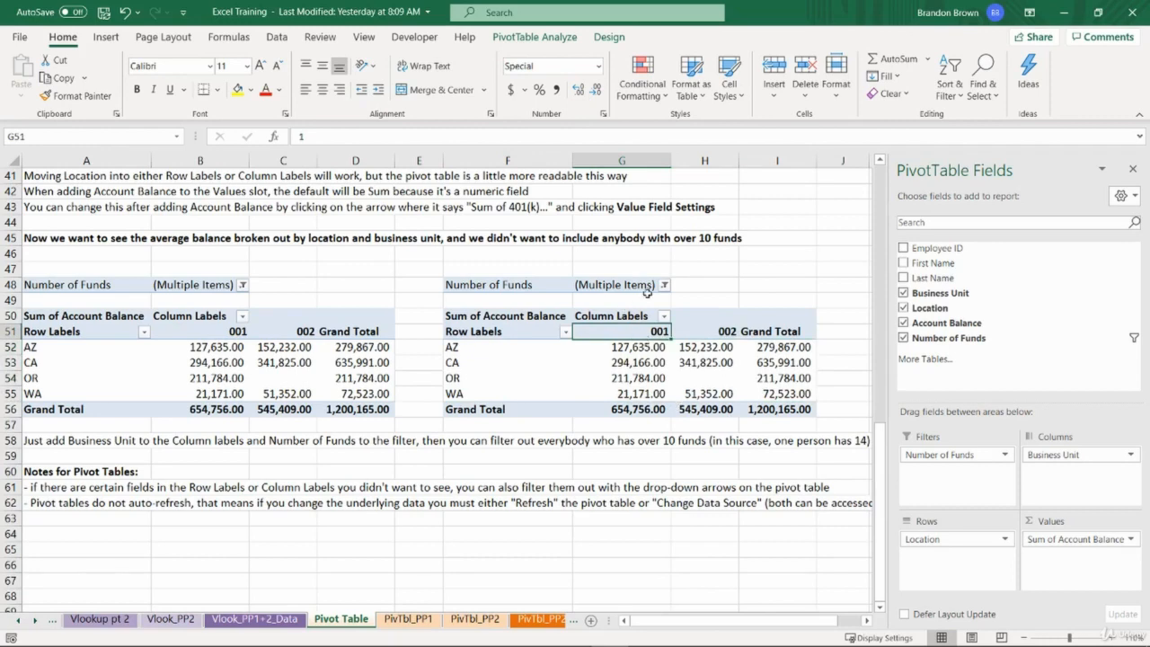
left_click_drag(654, 236, 782, 237)
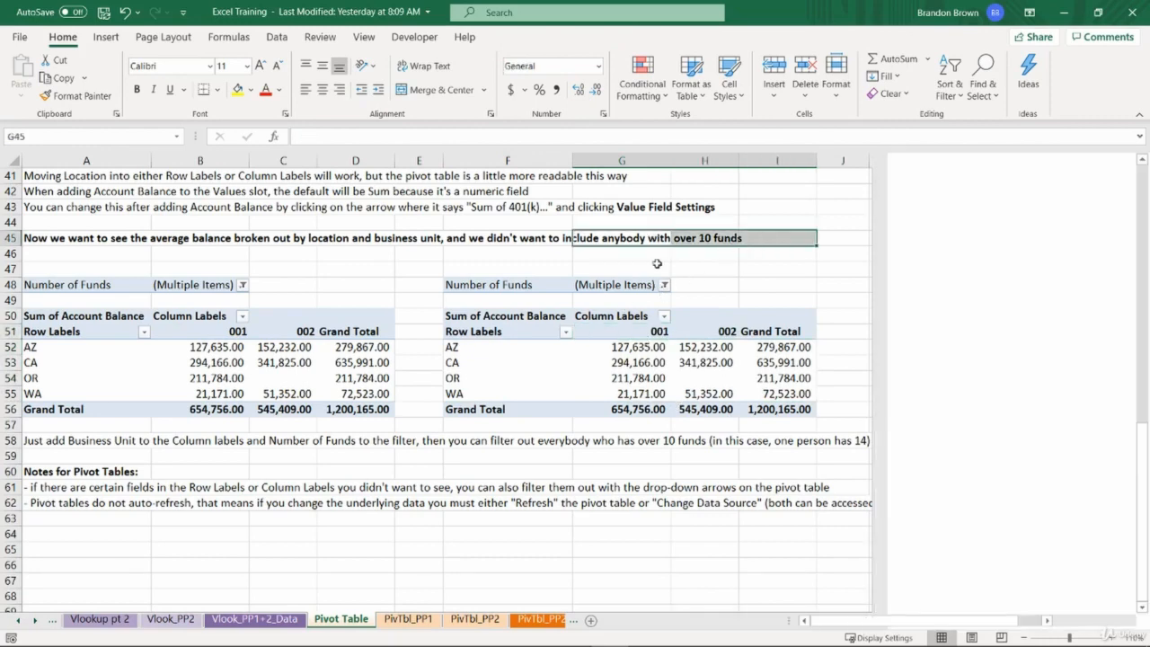
left_click(626, 316)
left_click(499, 322)
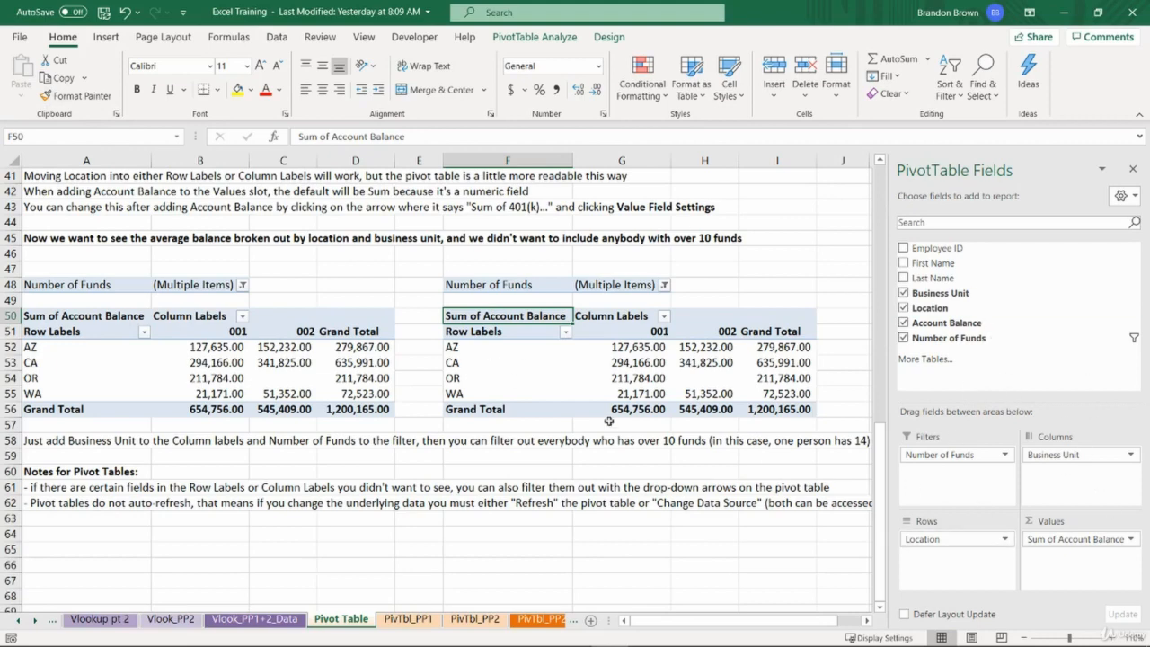
left_click(512, 475)
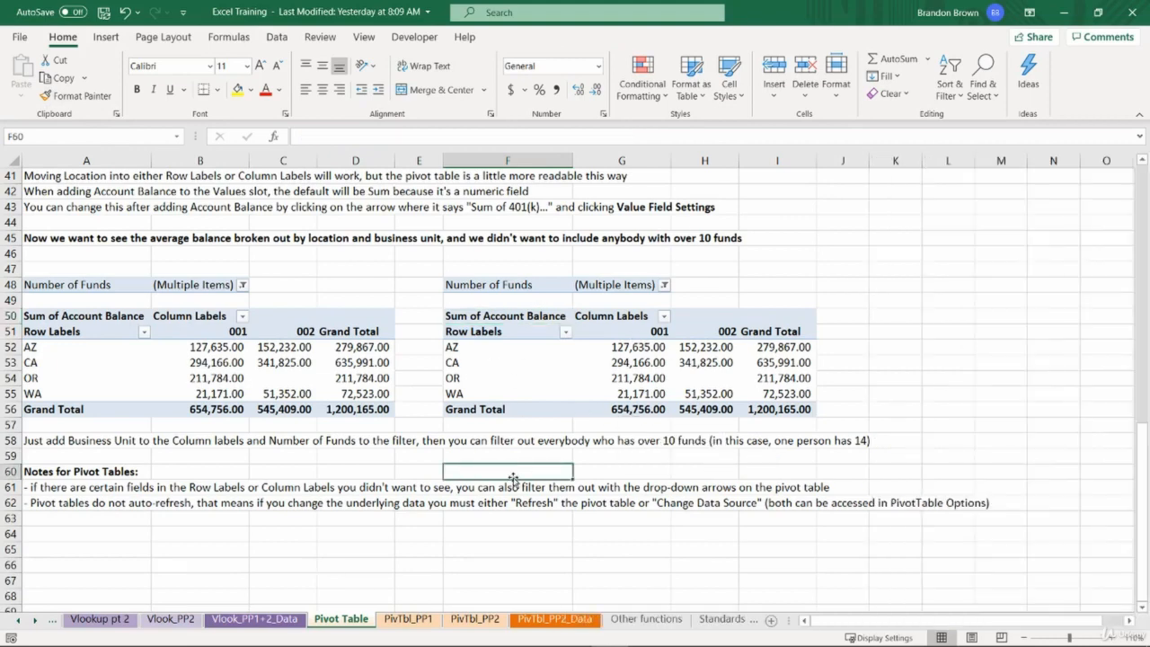
scroll(541, 374, "down", 2)
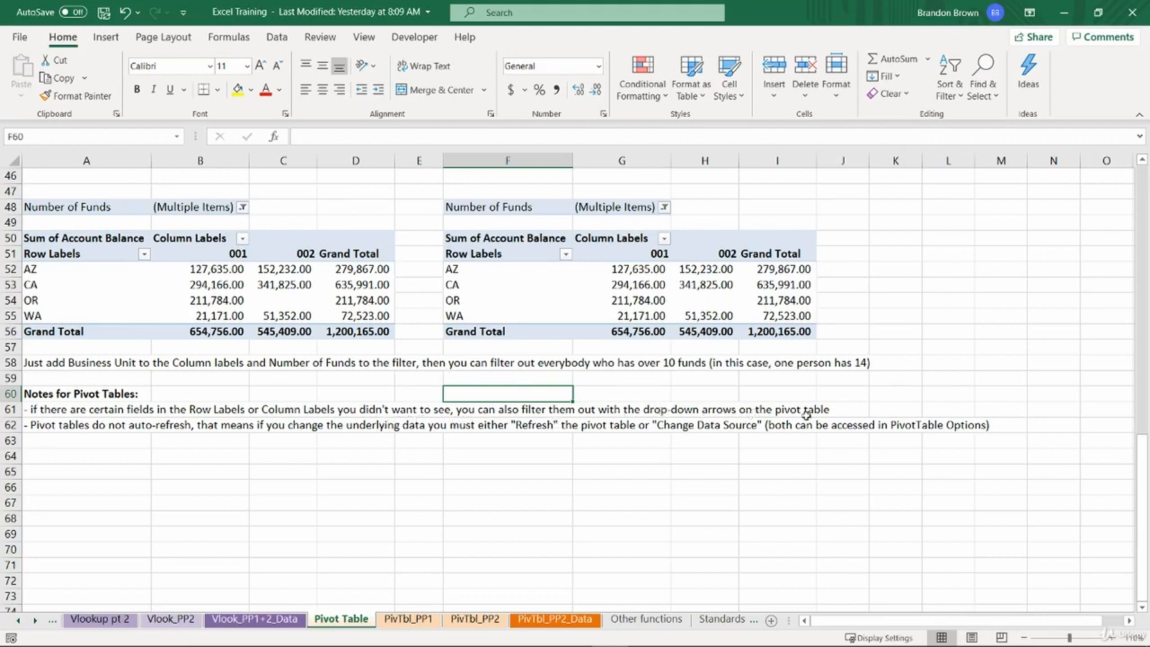
- Filter AZ out of the new pivot table's row labels, and restore it
left_click(565, 254)
left_click(419, 428)
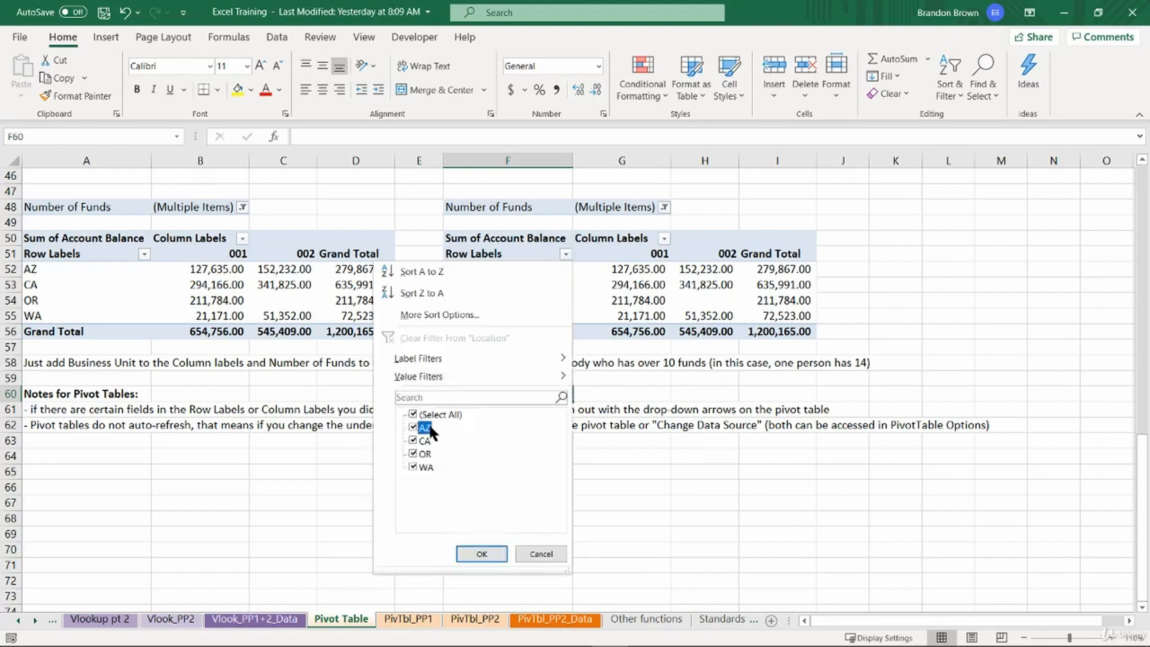
left_click(477, 553)
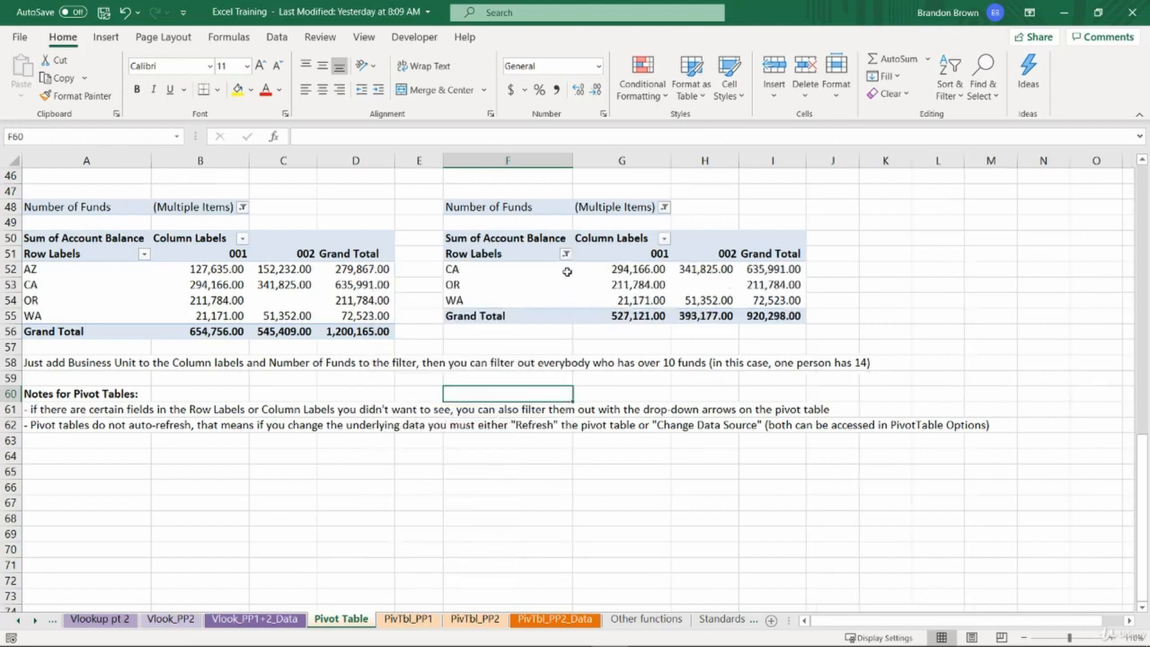
left_click(566, 254)
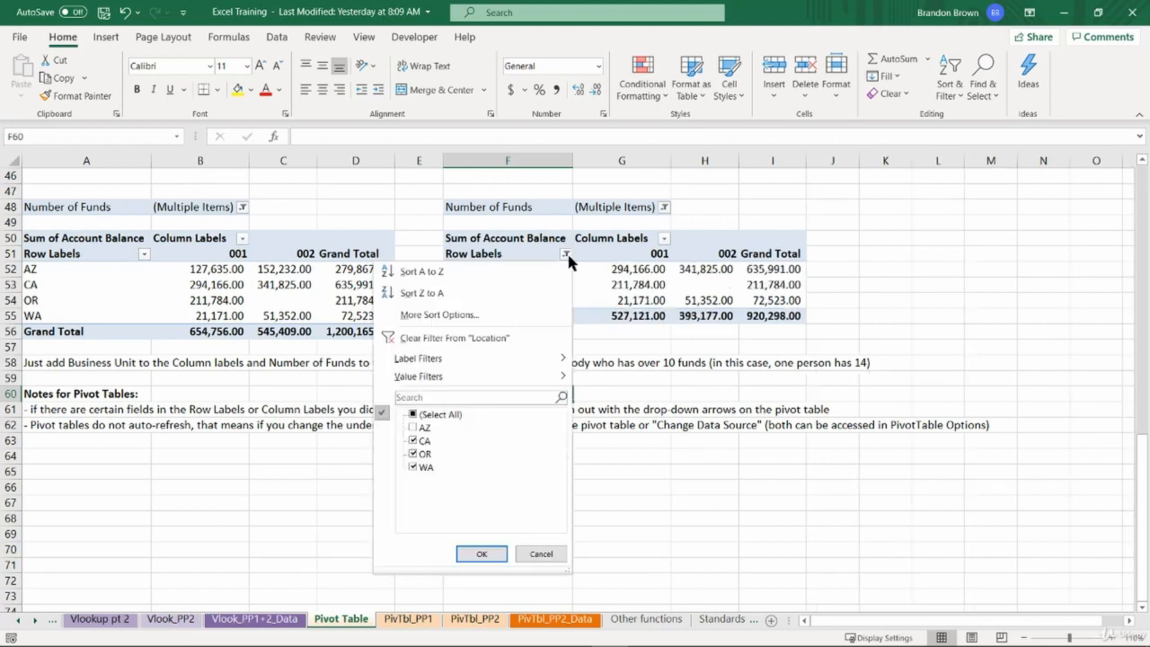
left_click(481, 554)
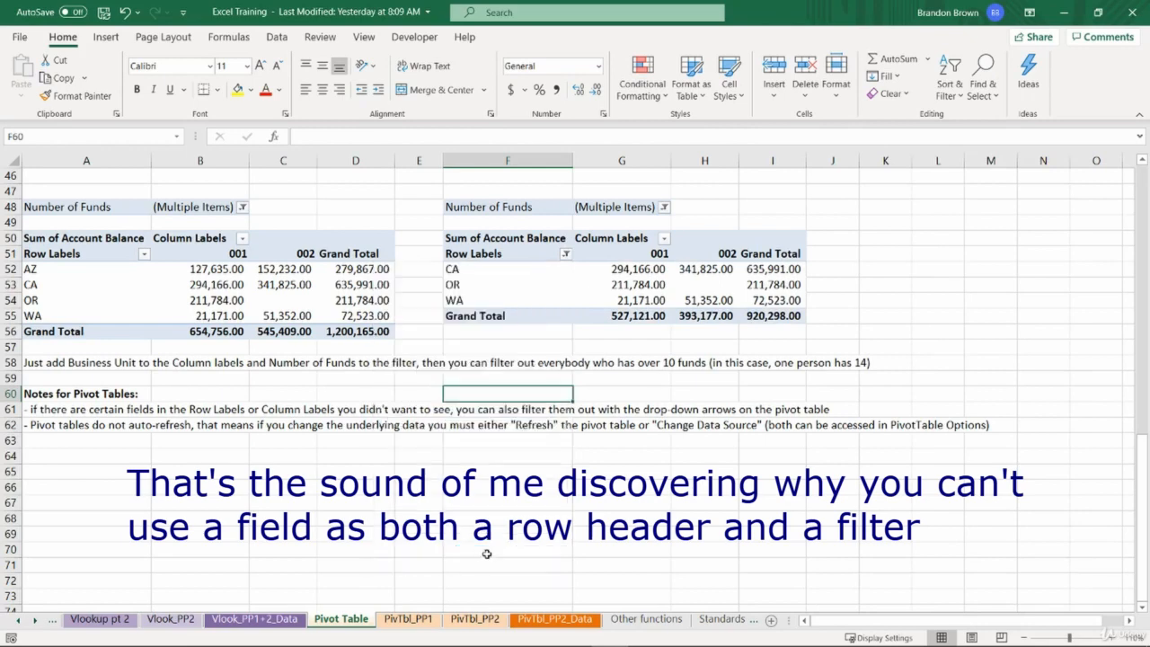
- Filter the new pivot table's column labels to business unit 002 only, and restore 001
left_click(665, 238)
left_click(512, 399)
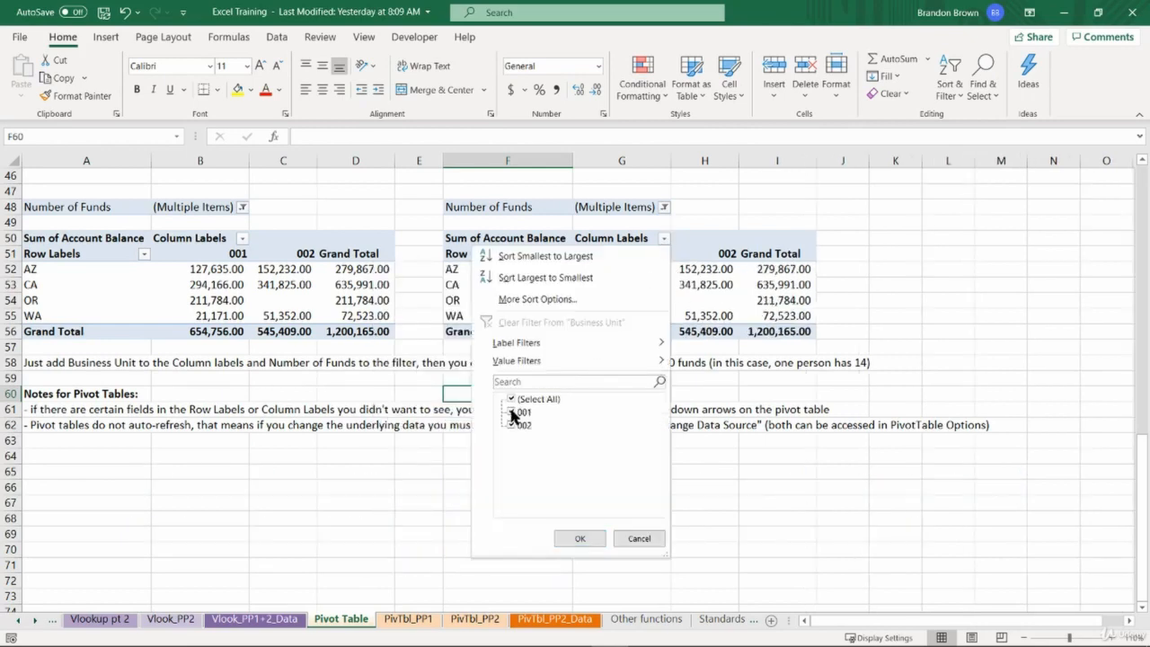
left_click(513, 425)
left_click(566, 539)
left_click(661, 238)
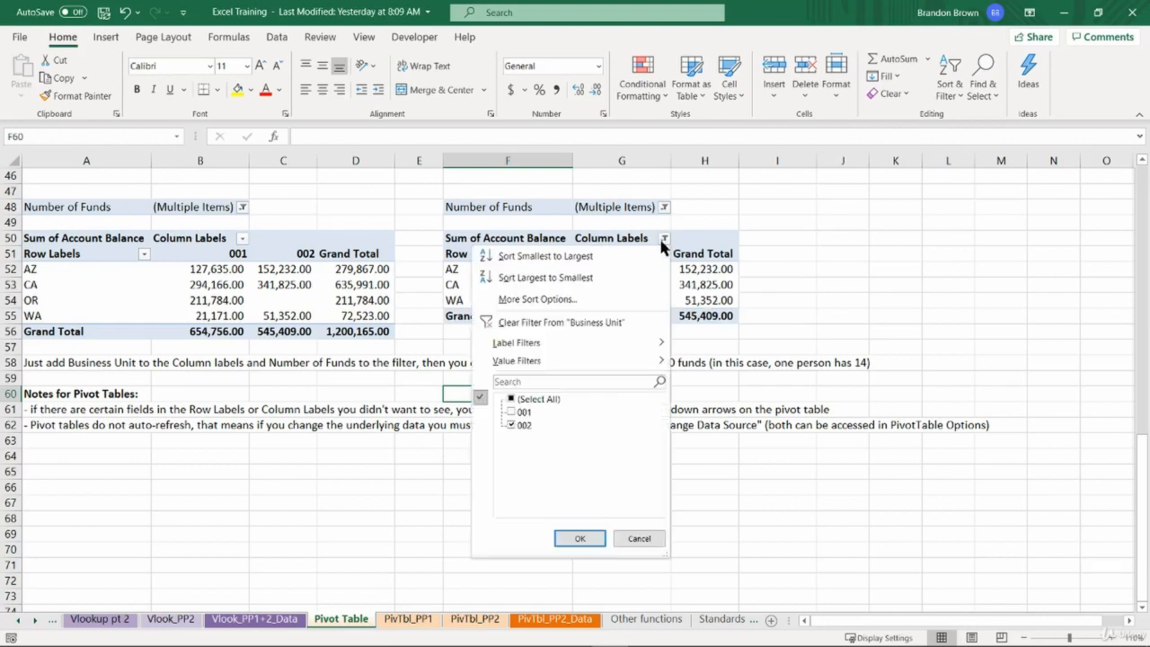
left_click(513, 411)
left_click(567, 539)
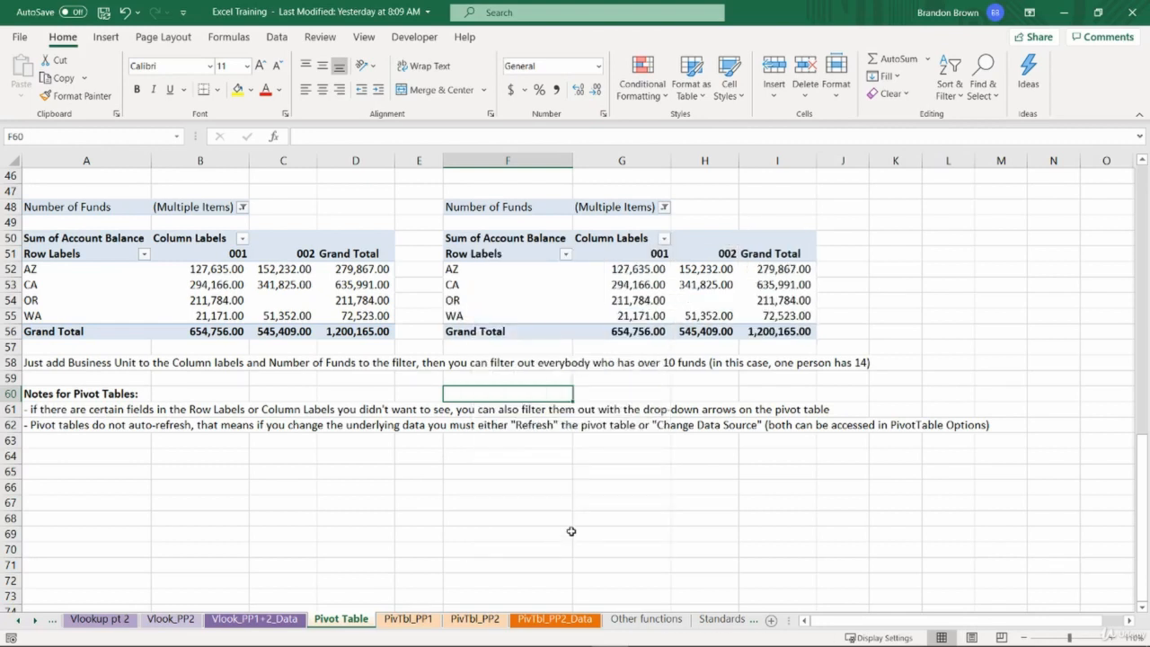
- Read the note on auto-refresh in row 62, and locate the Refresh option for the new pivot table
left_click(120, 438)
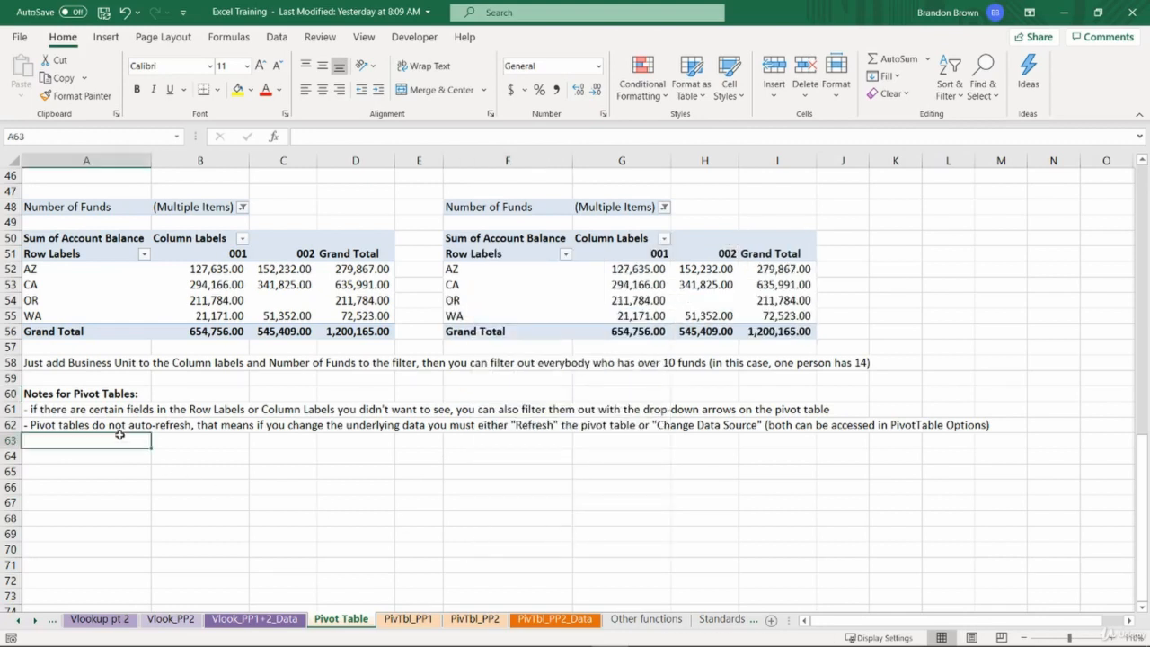
left_click_drag(119, 428, 504, 424)
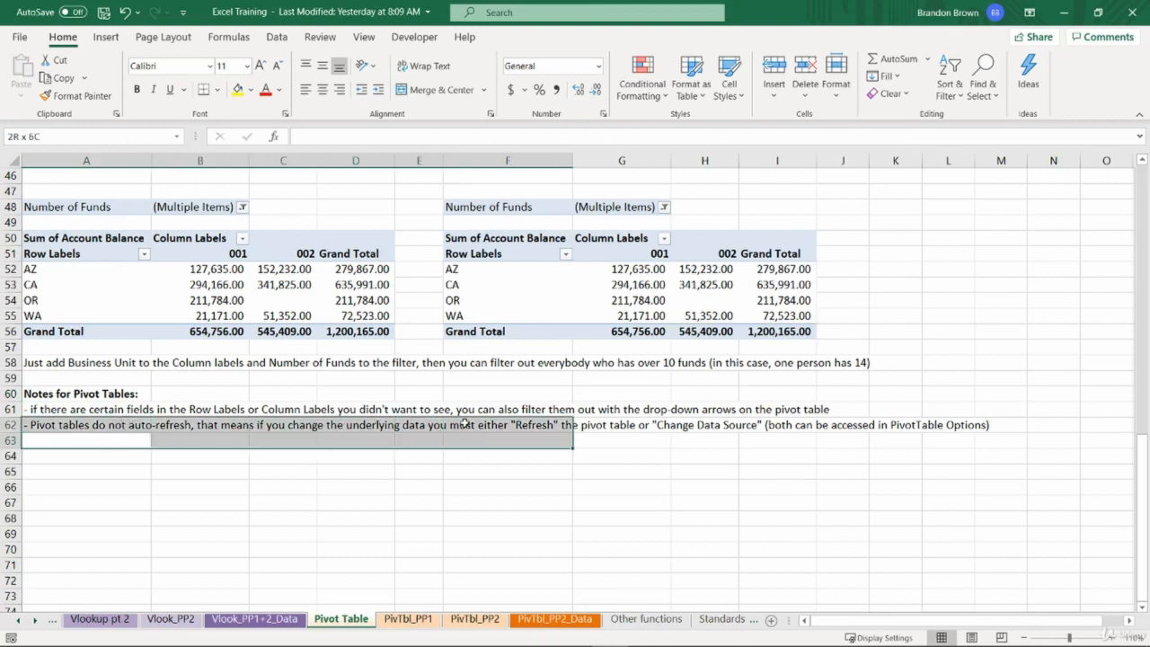
left_click(483, 489)
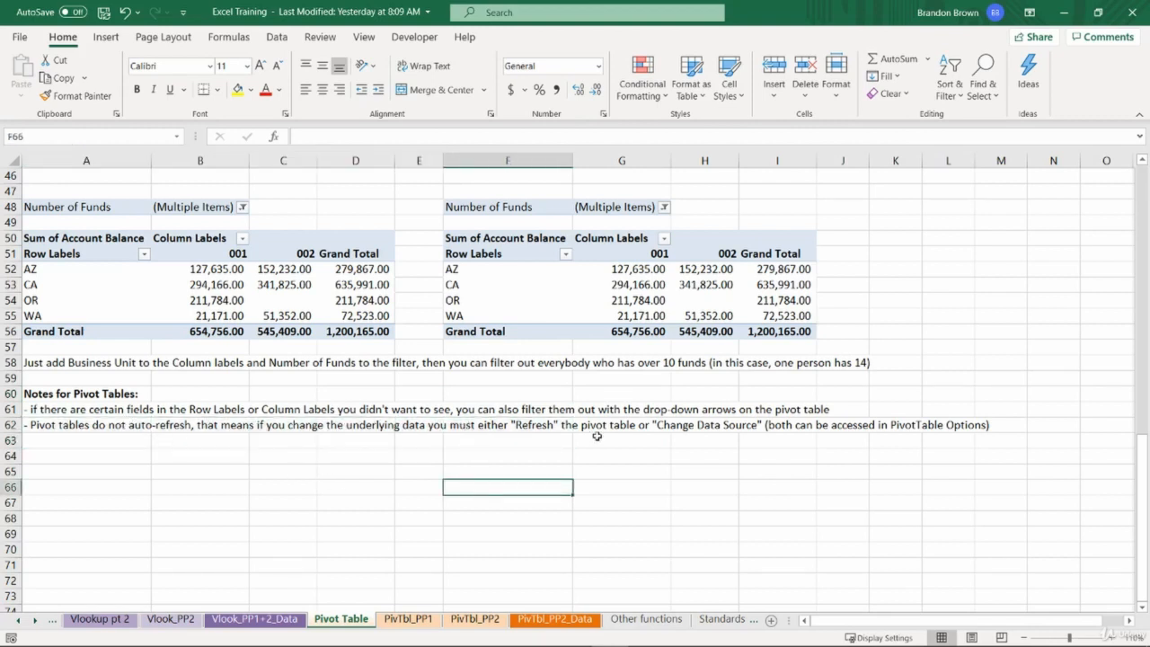
right_click(598, 297)
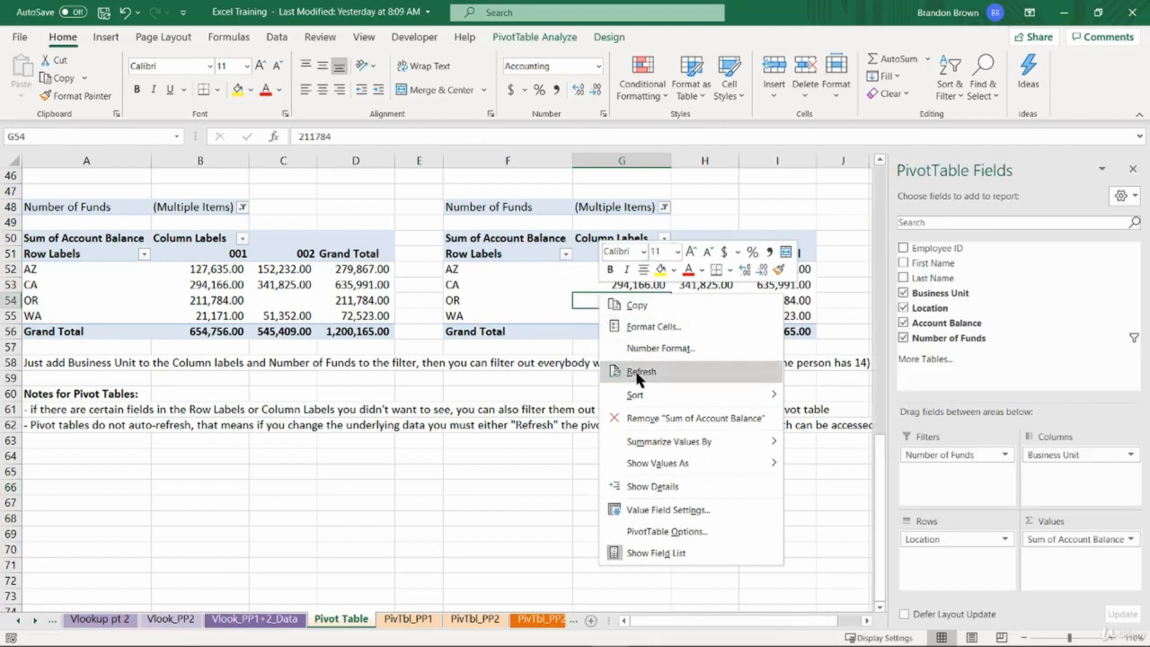
left_click(542, 351)
left_click(542, 350)
- Set the account balance of Sample7 in F16 of the sample data to 99,999,999,999
scroll(521, 342, "up", 13)
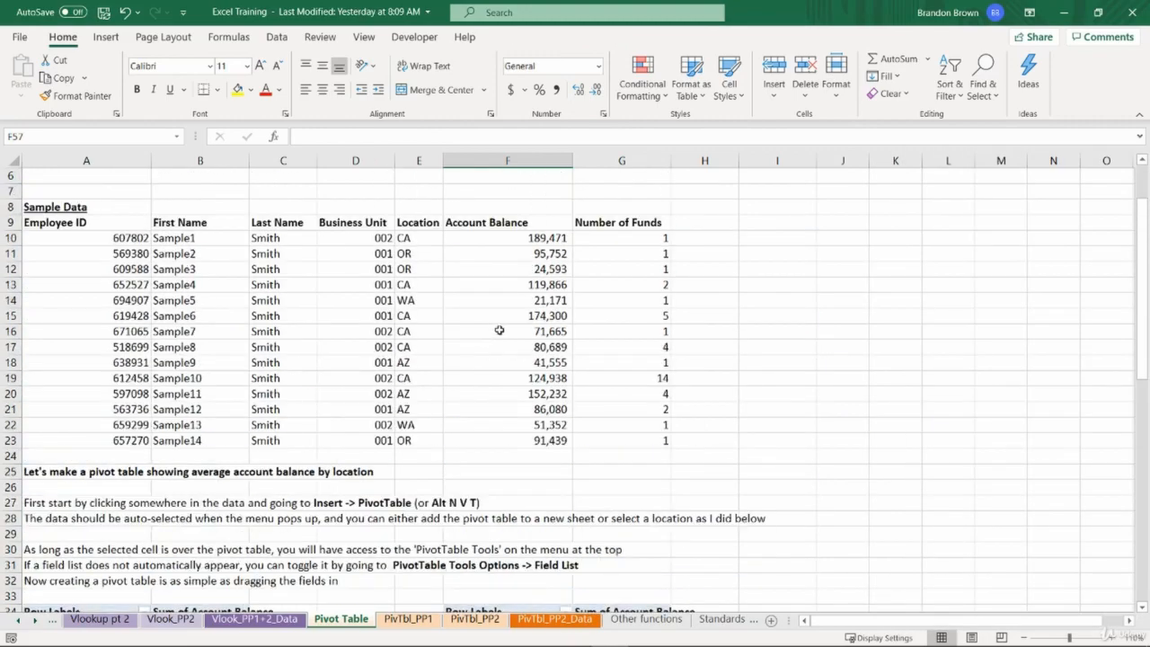
left_click(503, 331)
type("99999")
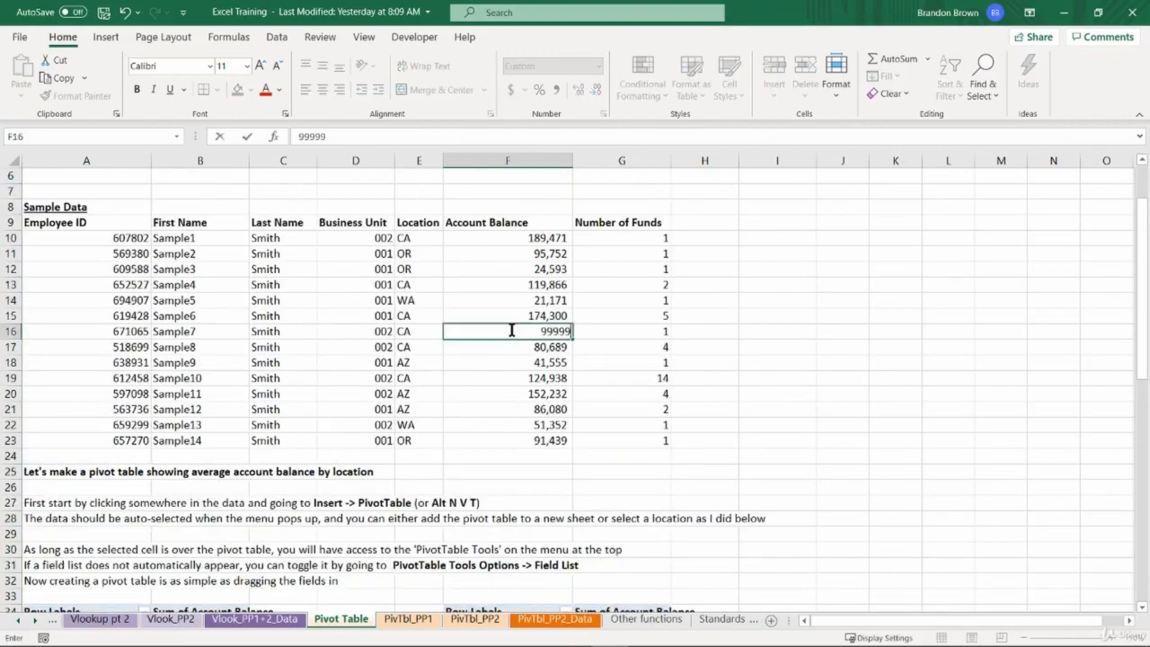
type("999999")
key("Return")
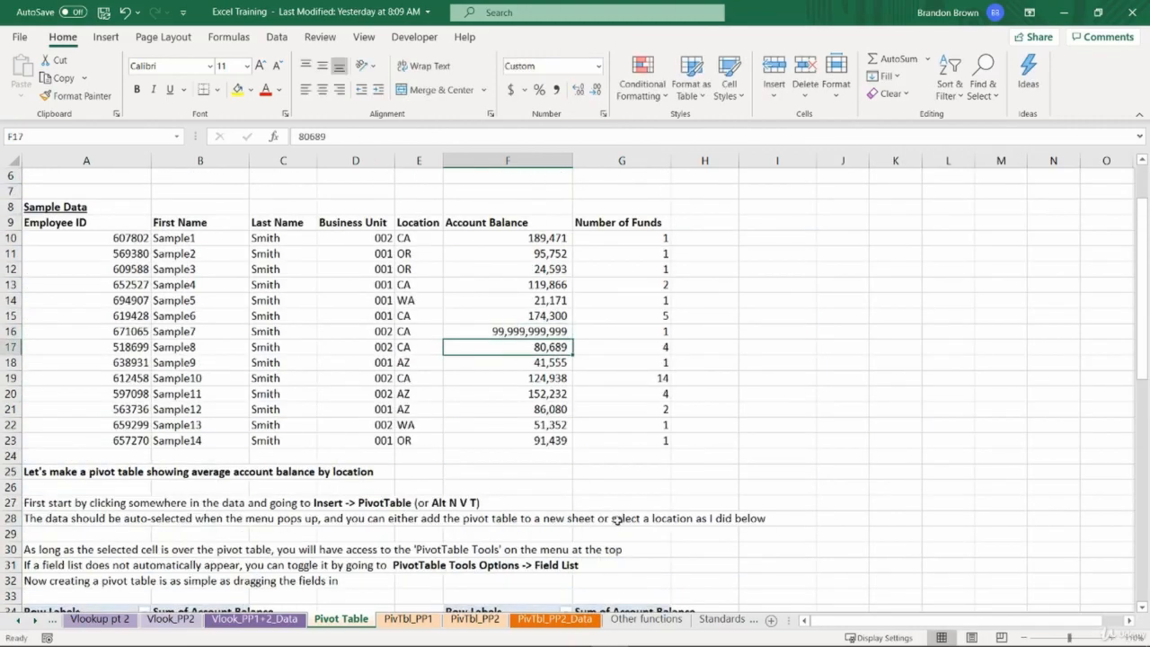
- Refresh the new pivot table from the changed sample data, and check the CA balance for business unit 002
scroll(583, 373, "down", 14)
scroll(584, 373, "up", 2)
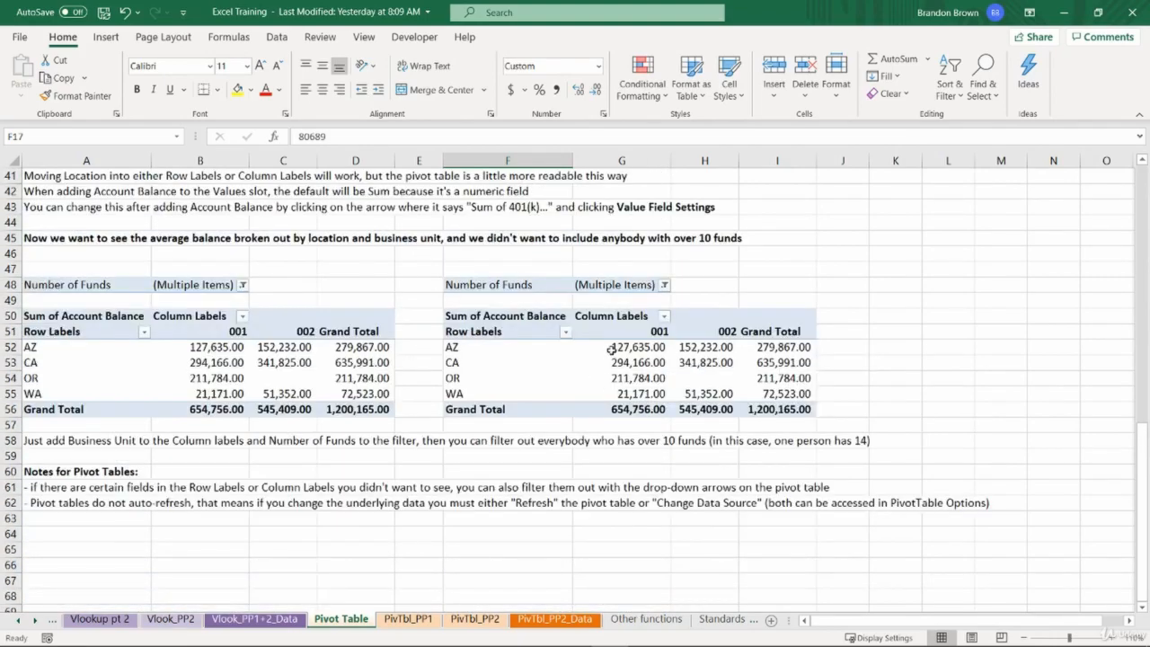
left_click_drag(611, 345, 791, 395)
left_click(647, 377)
right_click(637, 360)
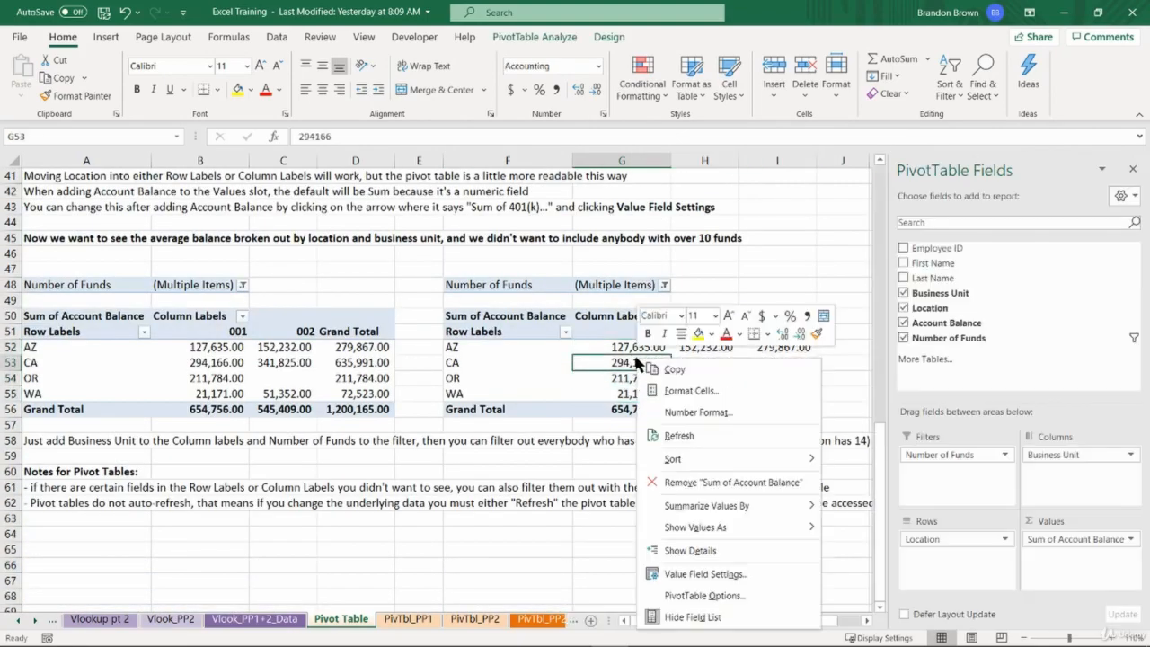
left_click(680, 437)
left_click(740, 366)
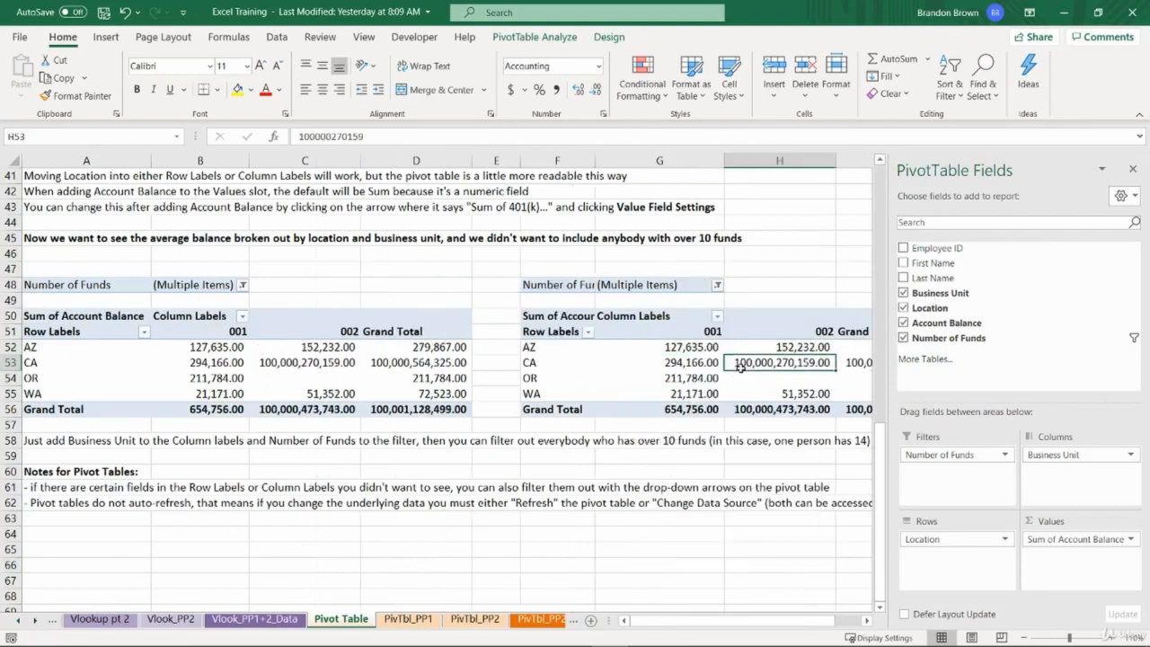
left_click_drag(571, 362, 754, 362)
left_click(803, 366)
- Undo the pivot table refresh and the balance change in F16
scroll(731, 342, "up", 8)
left_click(768, 333)
scroll(768, 332, "up", 5)
left_click(773, 364)
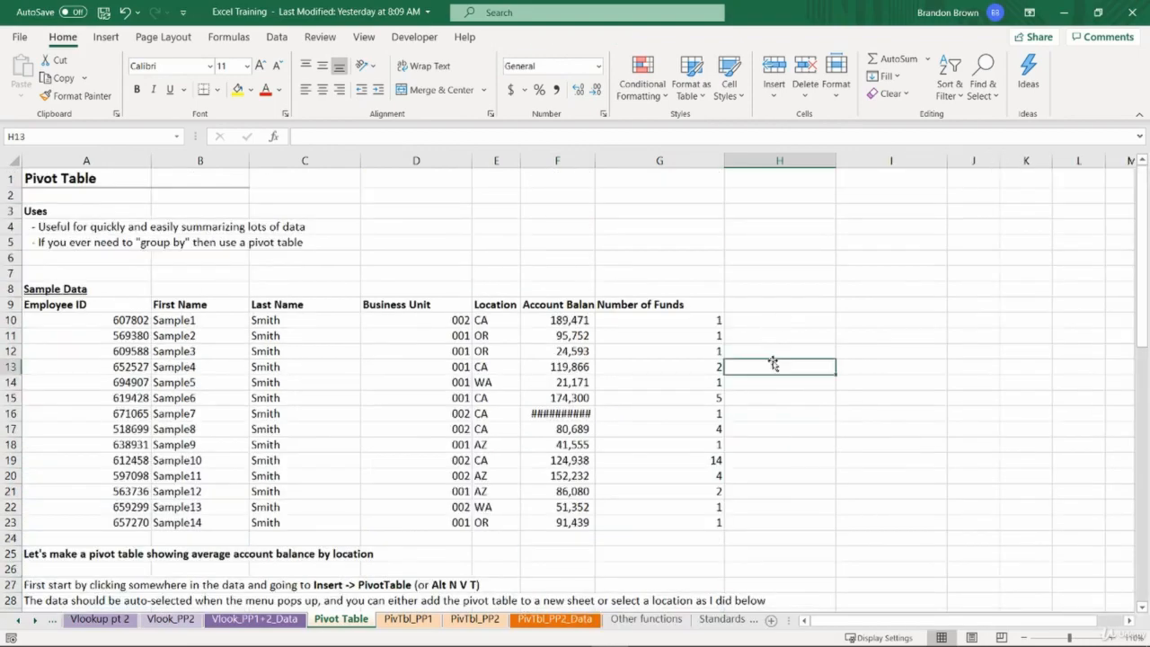
key("ctrl+z")
scroll(737, 367, "down", 3)
key("ctrl+z")
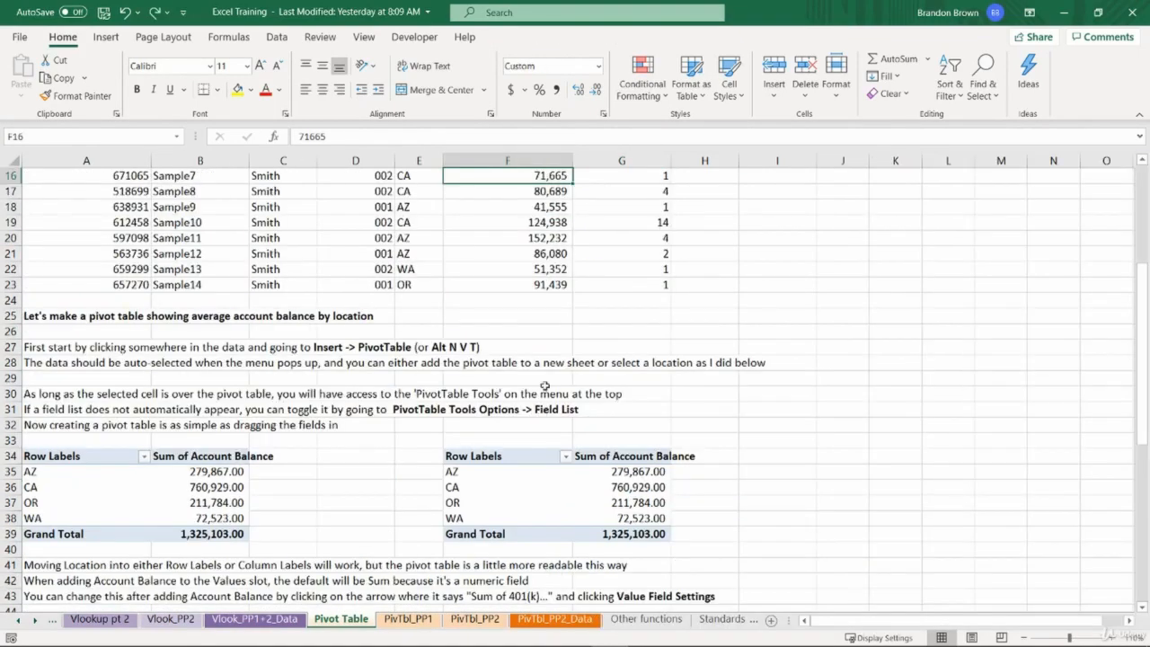
- Check the account balance in F16 and the pivot tables in rows 48 to 56 after the undo
scroll(545, 385, "up", 2)
left_click_drag(426, 333, 539, 332)
left_click(542, 332)
scroll(632, 363, "down", 9)
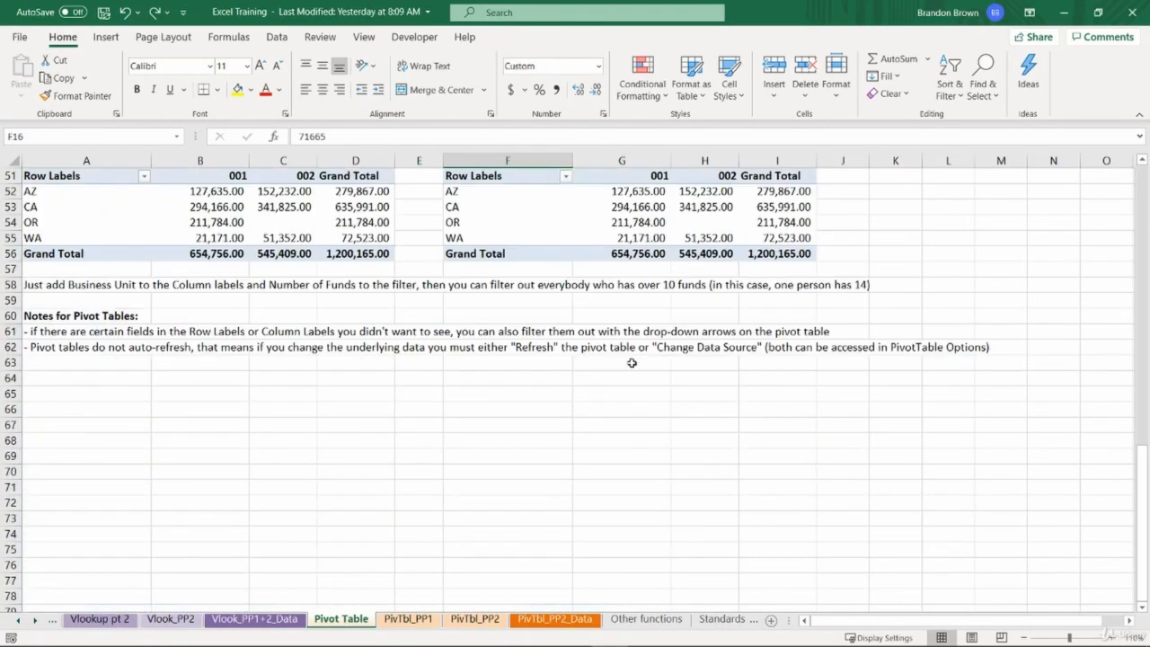
scroll(632, 363, "up", 3)
left_click(632, 517)
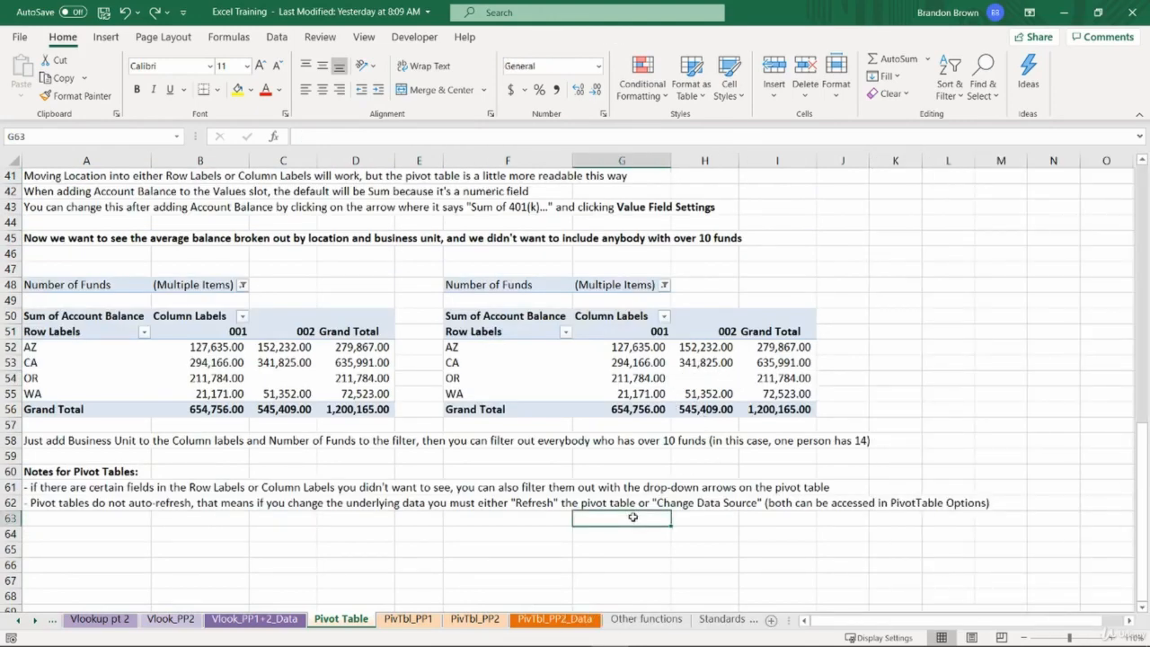
left_click(813, 522)
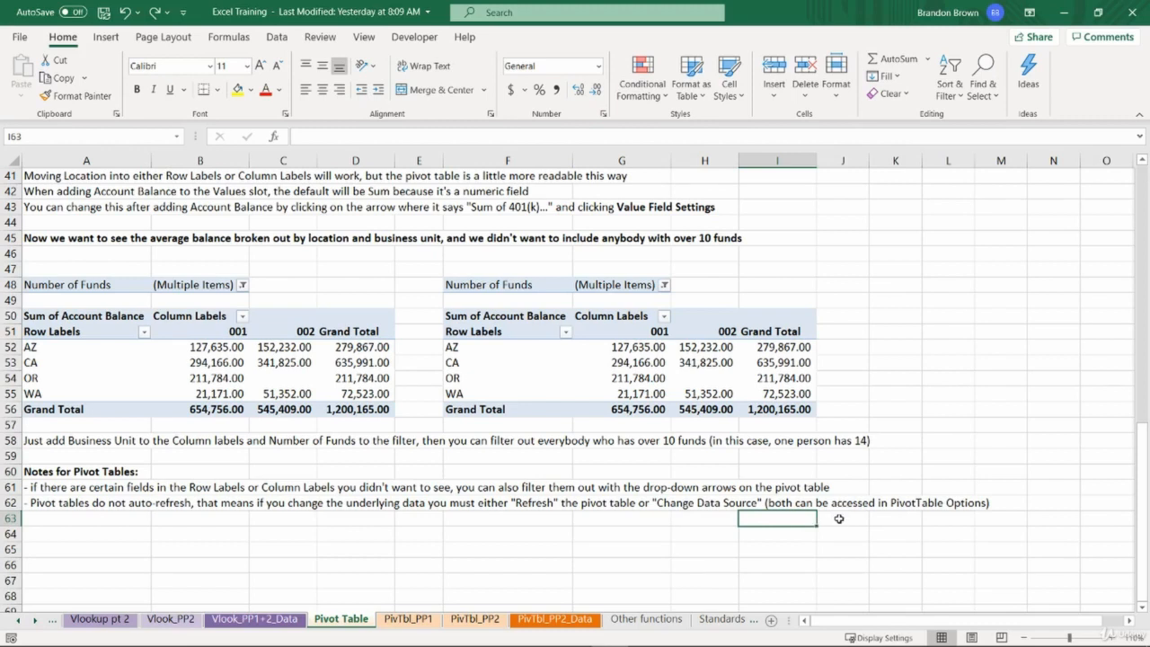
- Open the PivTbl_PP1 sheet and examine the formulas in the Age as of 01/01/2016 column
left_click(842, 519)
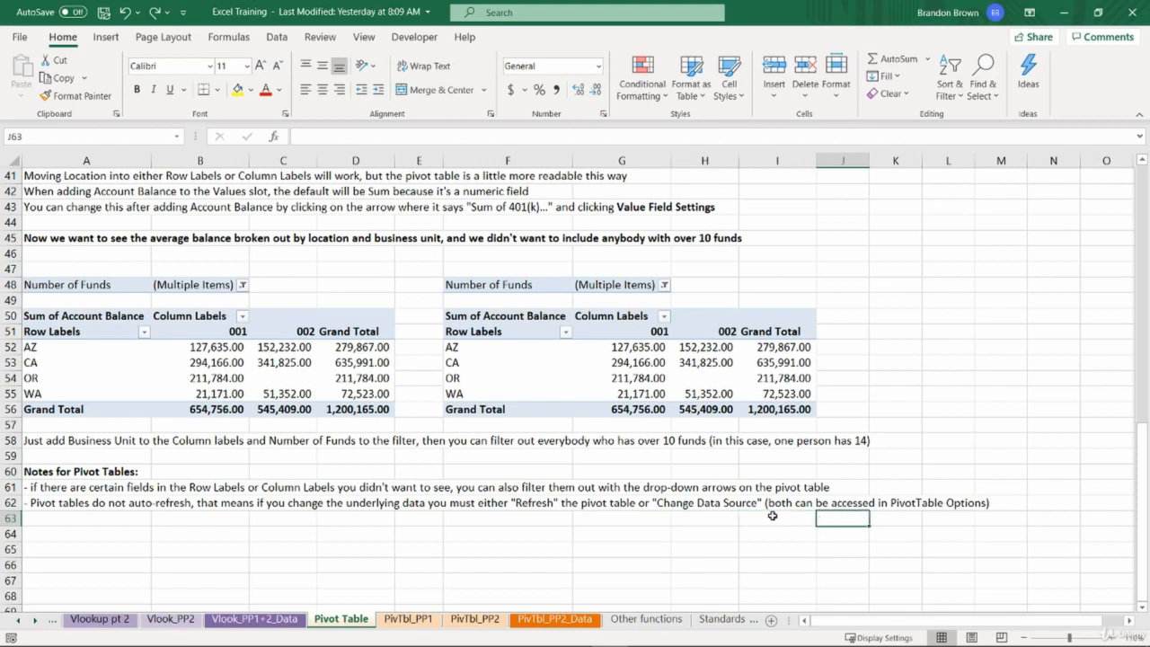
left_click(406, 619)
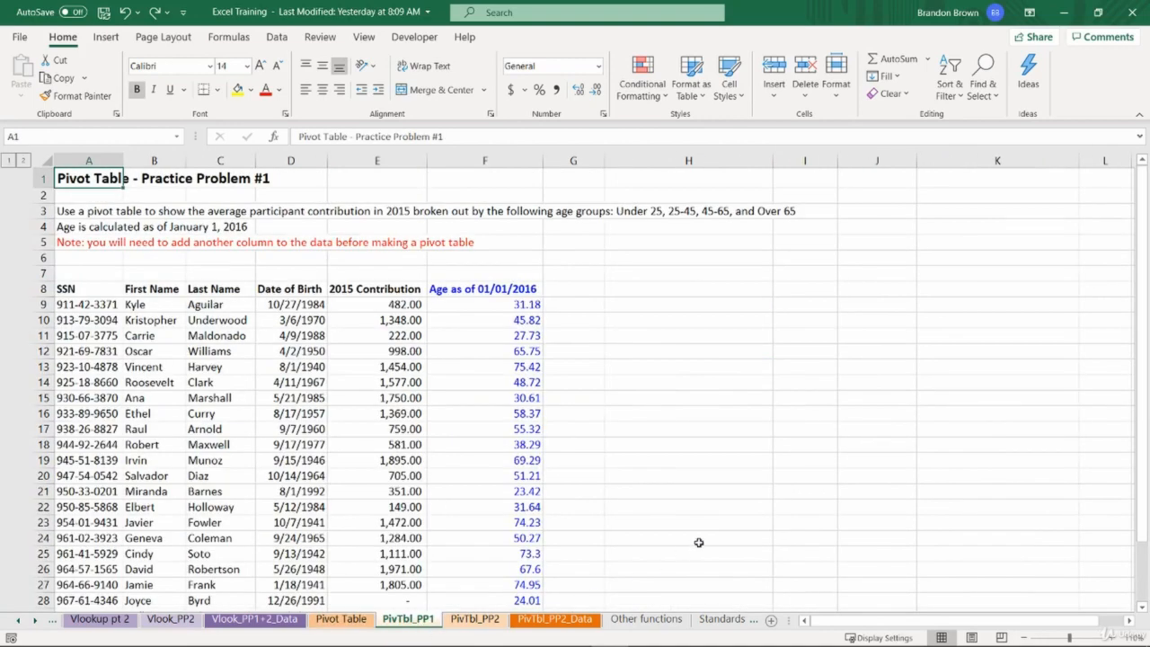
left_click(516, 304)
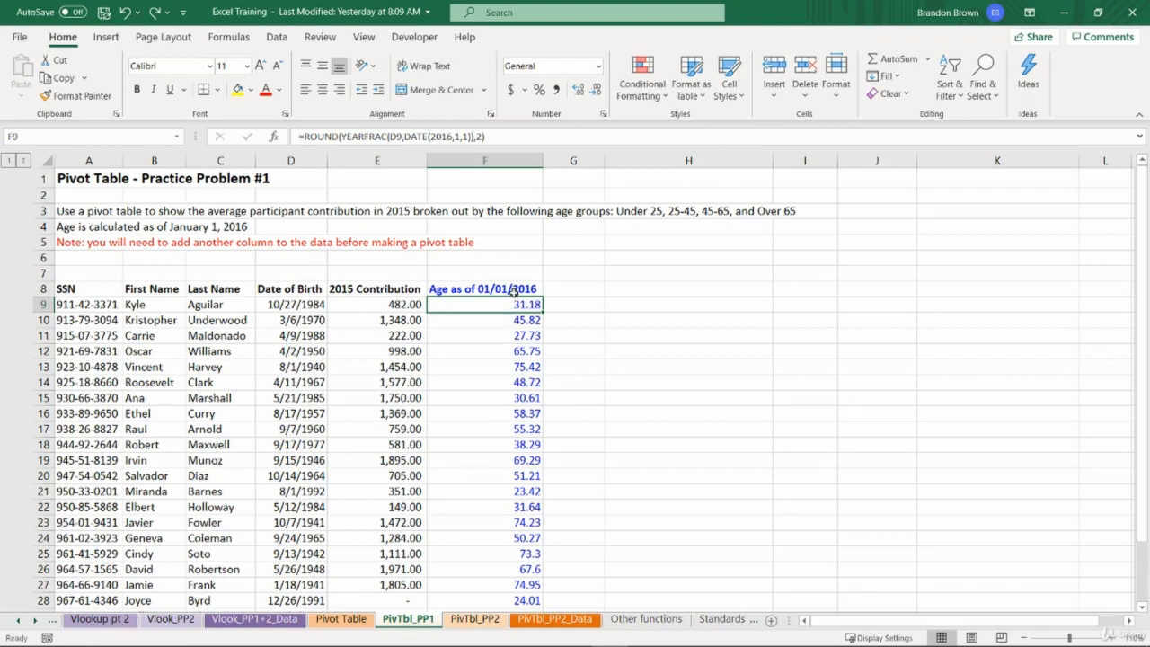
left_click_drag(510, 289, 508, 385)
left_click(508, 385)
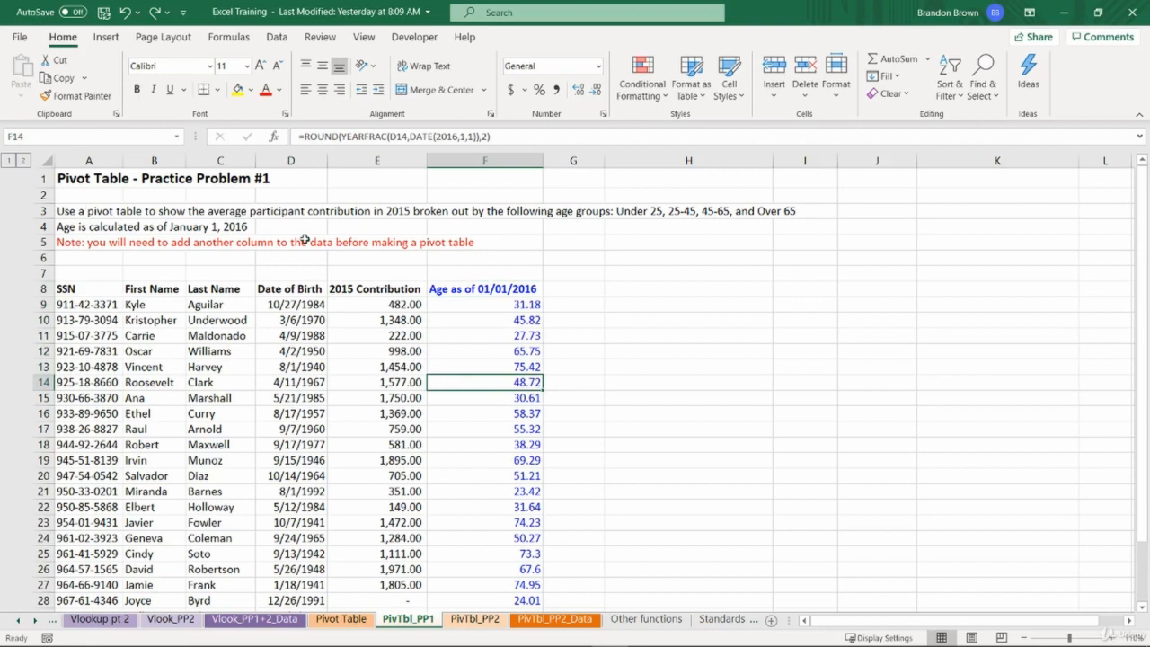
left_click(450, 288)
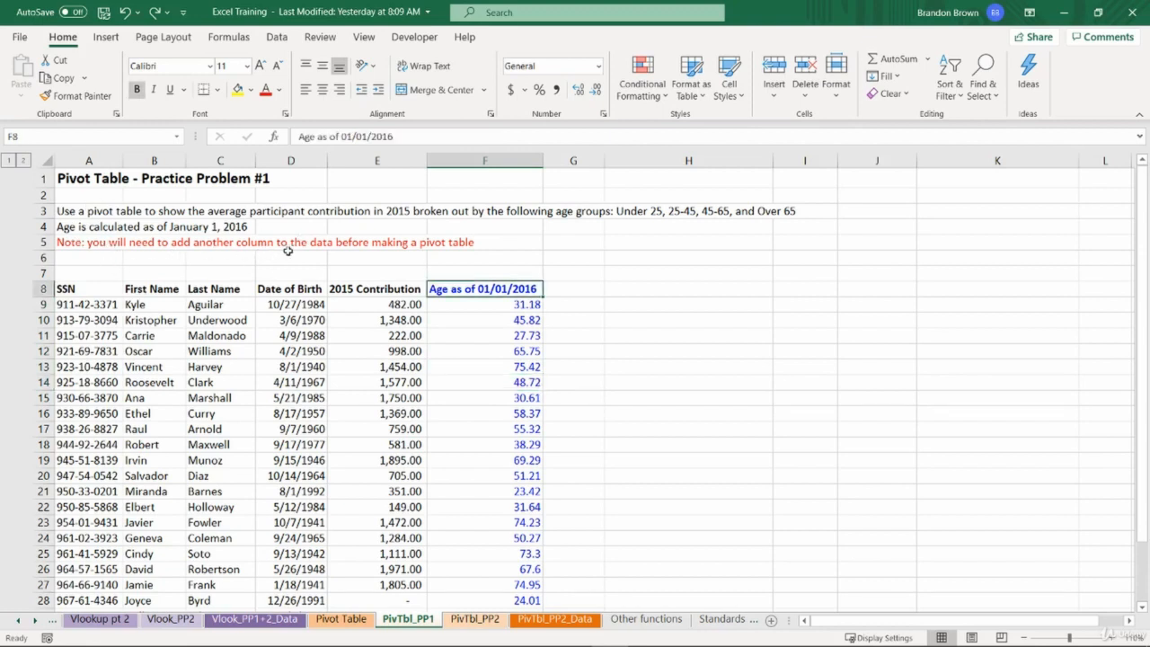
left_click(483, 307)
- Examine the age groups required in row 3, the ages in column F and the empty column G beside them
left_click(632, 213)
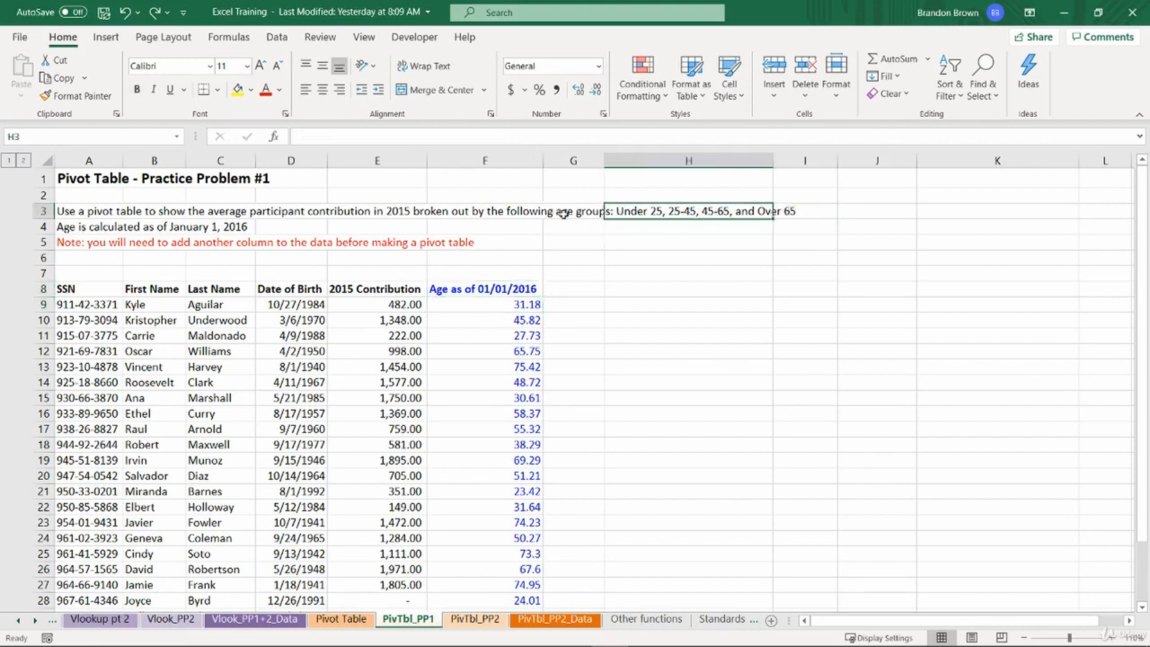
left_click_drag(563, 213, 804, 216)
left_click(467, 305)
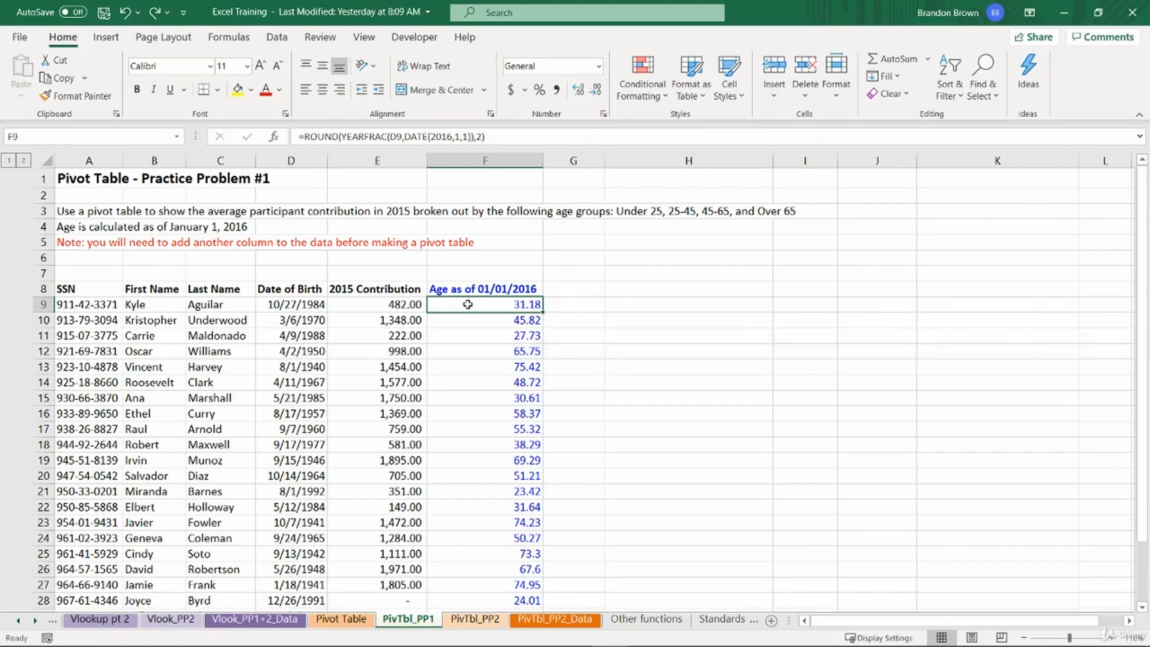
left_click(576, 286)
mouse_move(575, 289)
left_mouse_down()
mouse_move(585, 401)
mouse_move(585, 288)
left_mouse_up()
left_click_drag(508, 309, 504, 414)
left_click(569, 286)
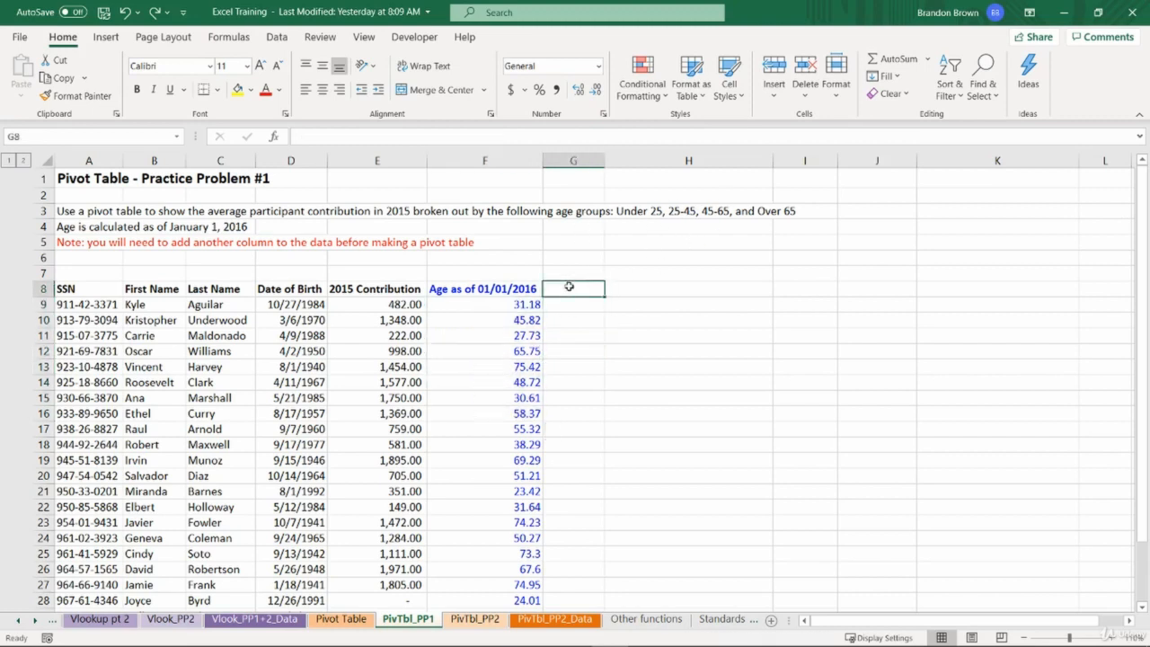
left_click(574, 308)
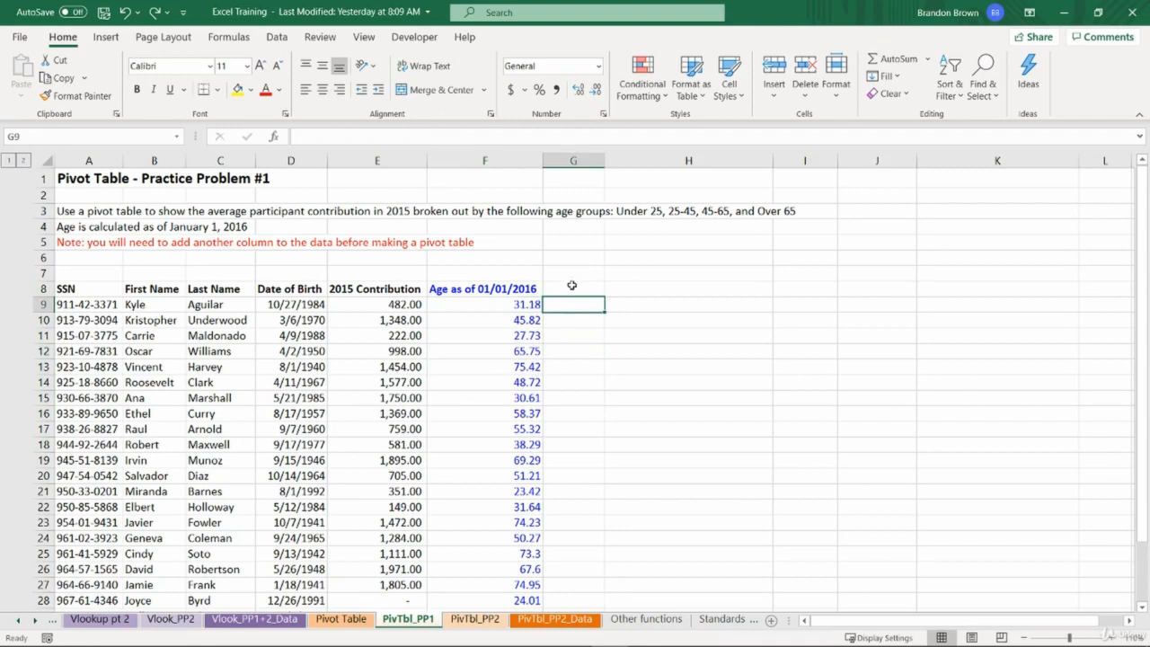
type("=if")
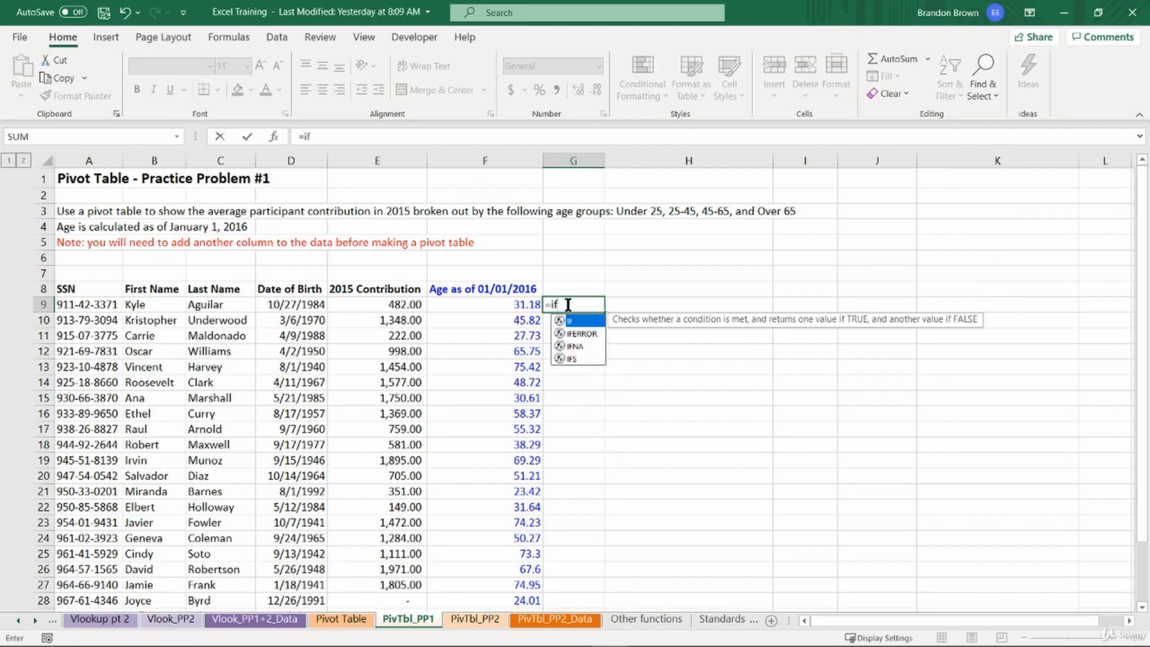
key("Tab")
key("Left")
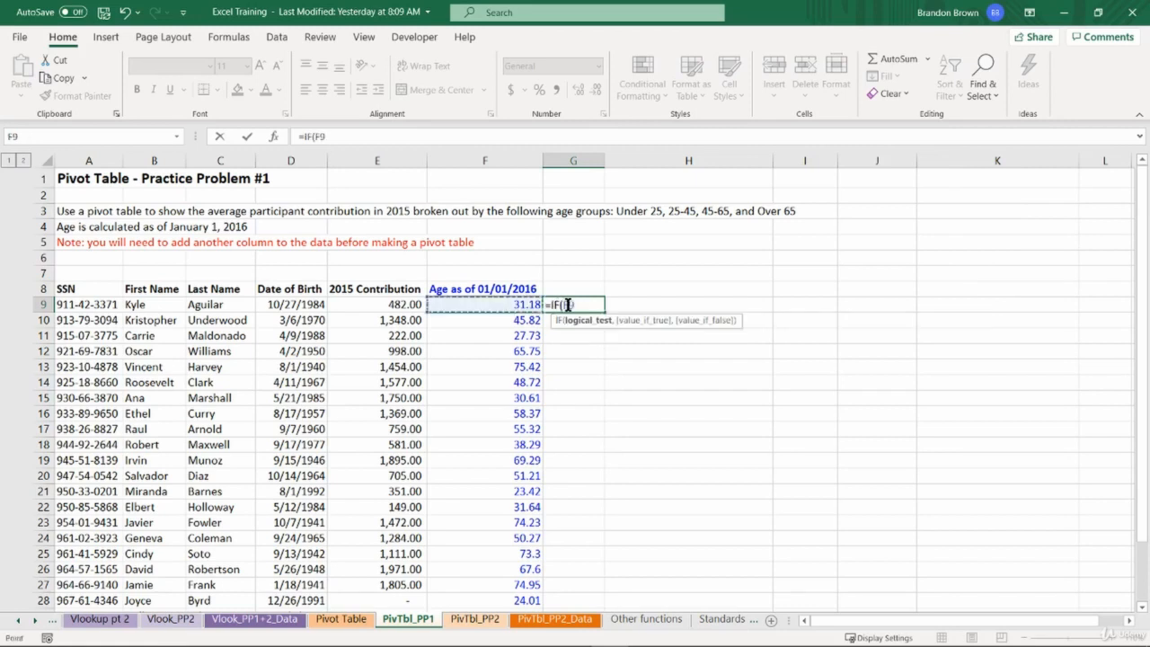
type("<25,\"Und")
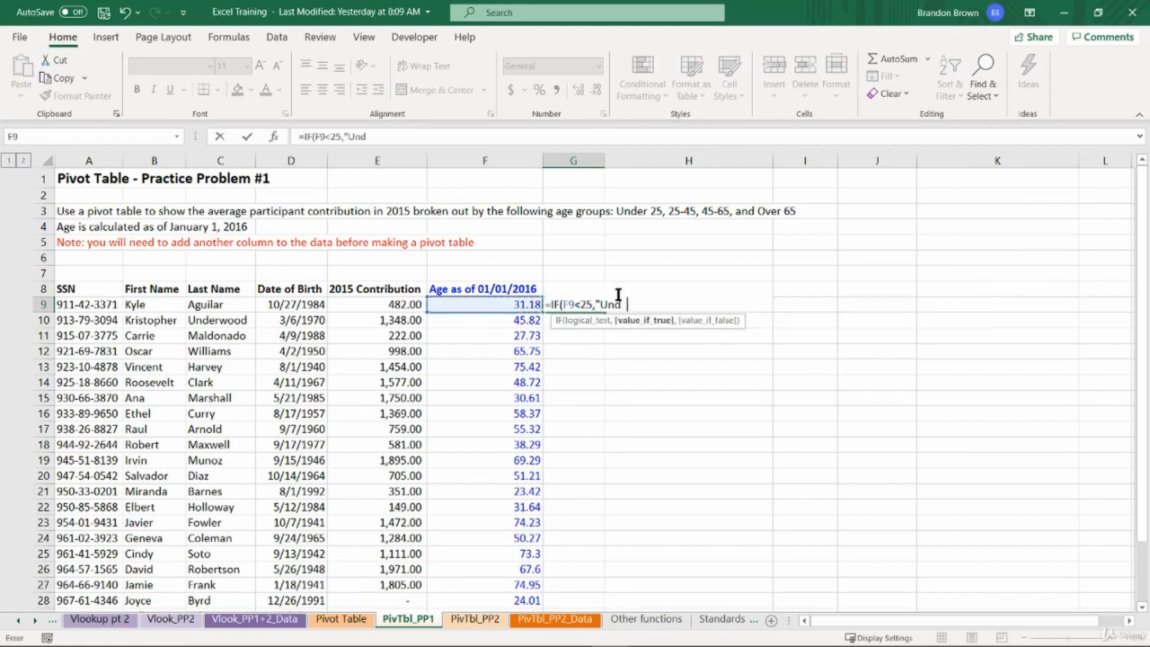
type("er 25\",IF(")
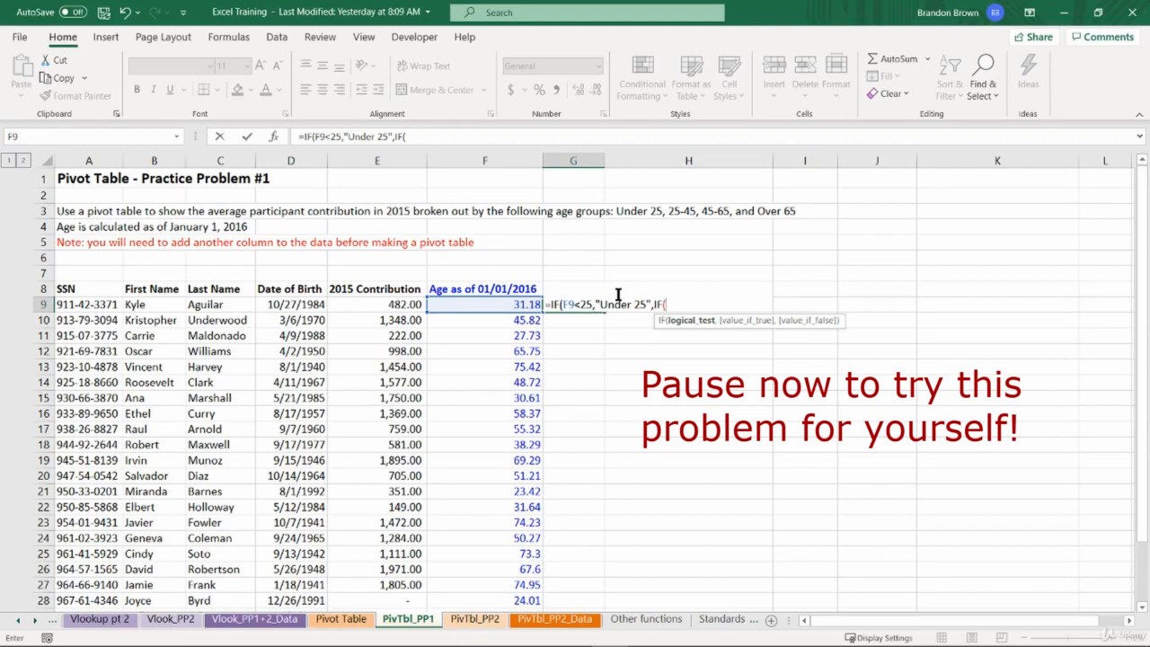
key("Escape")
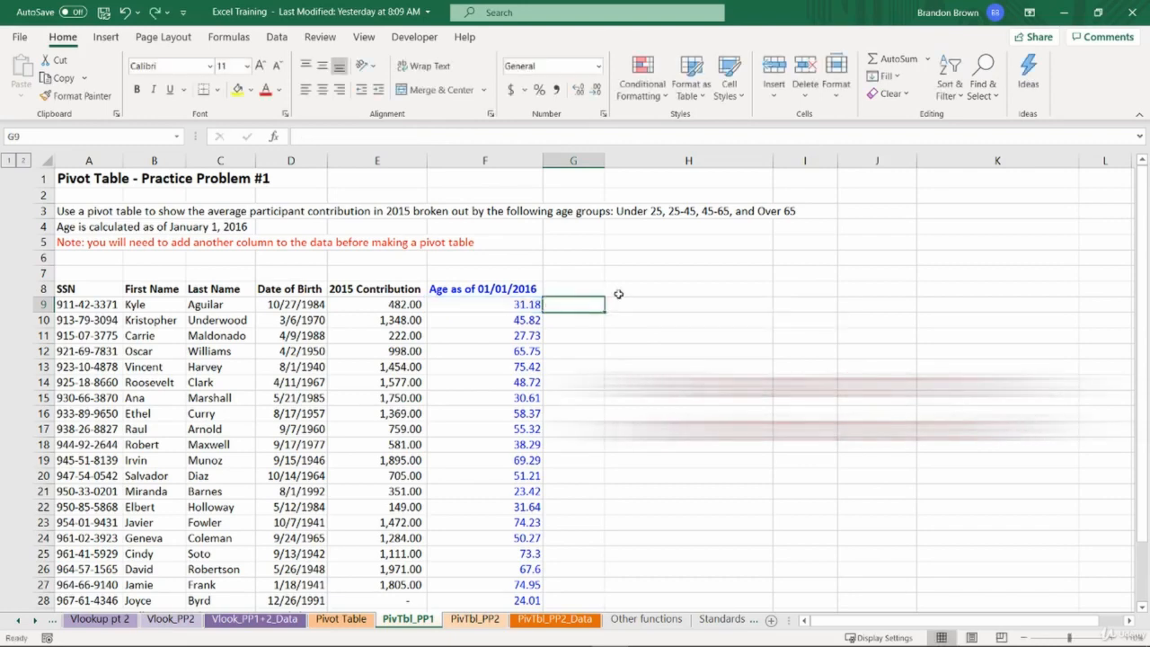
- Add the header Age Group in G8, formatted bold and blue
left_click(574, 289)
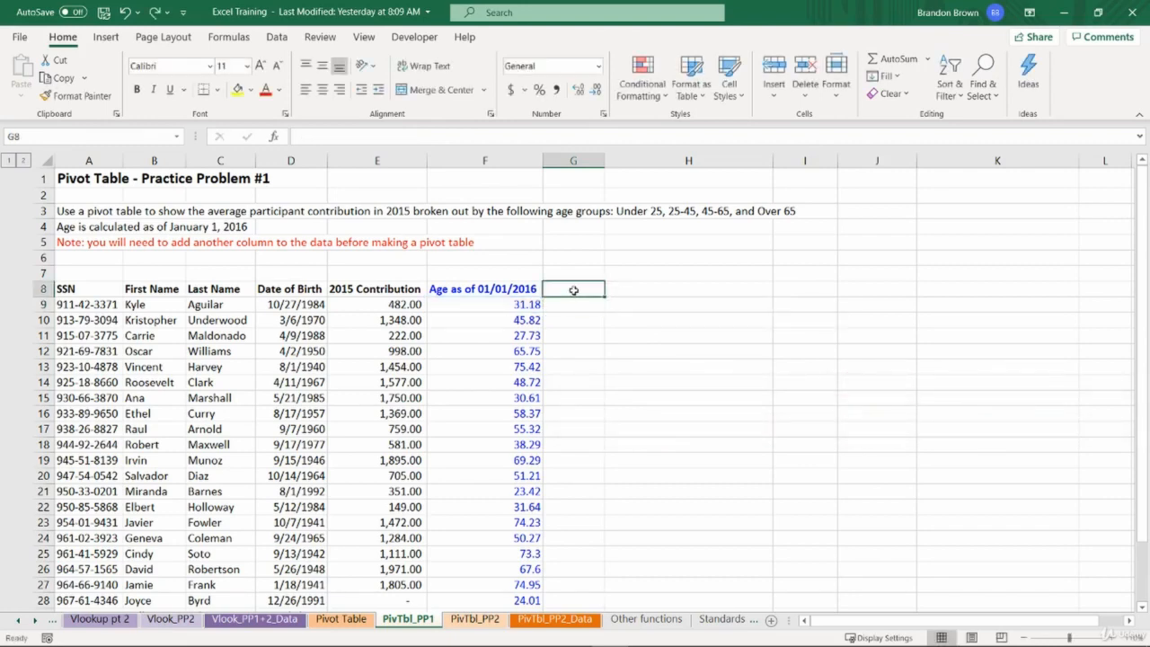
type("Age Gro")
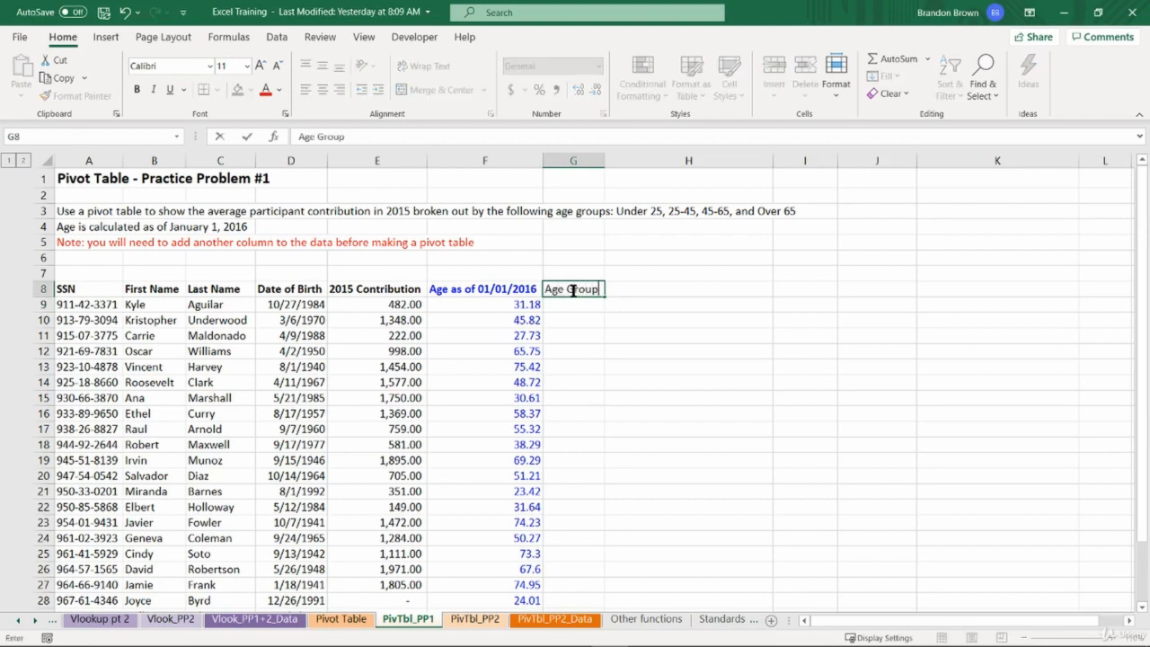
type("up")
key("Return")
left_click(573, 290)
key("ctrl+b")
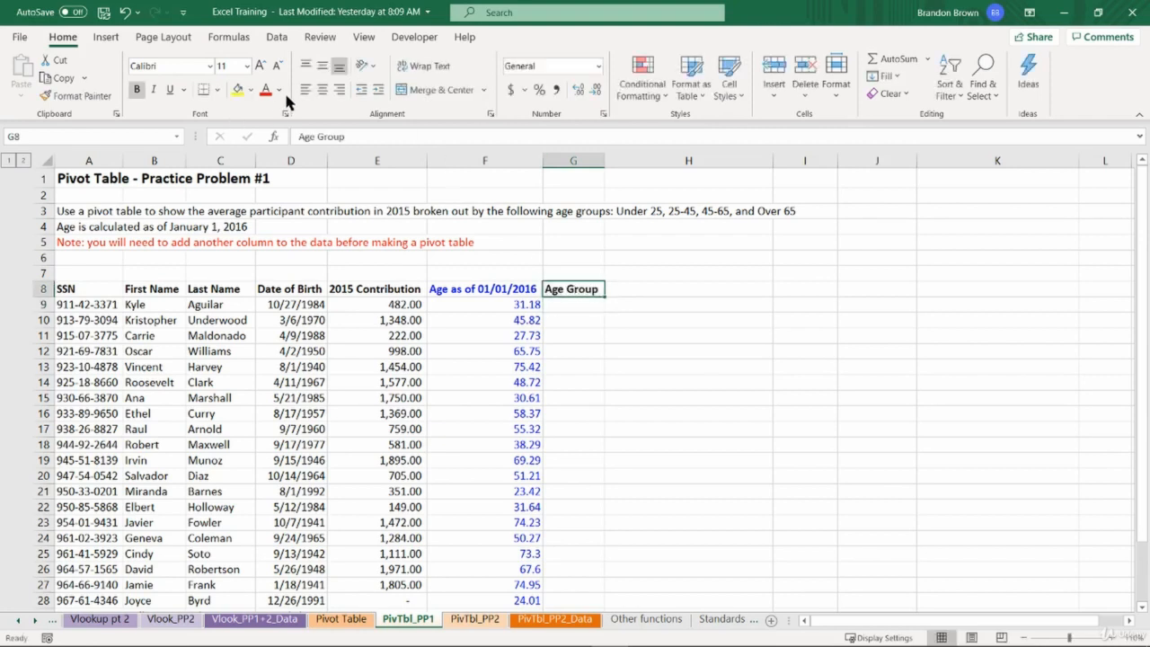
left_click(279, 90)
left_click(264, 294)
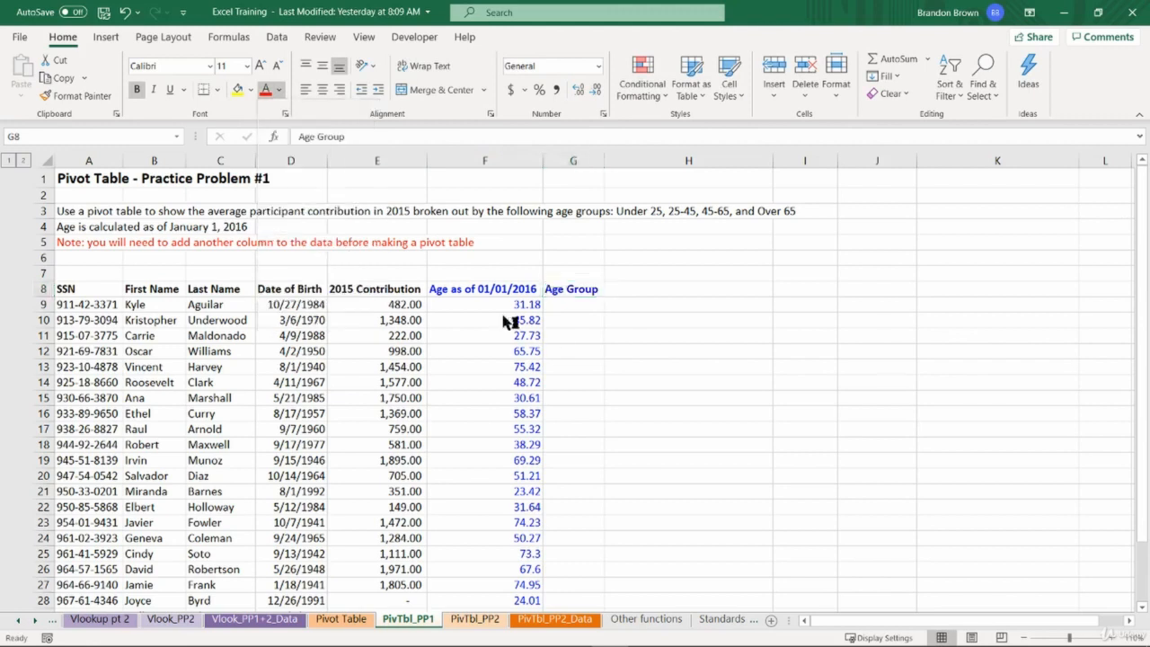
- Enter the nested formula =IF(F9<25,"Under 25",IF(F9<45,"25-45",IF(F9<65,"45-65","Over 65"))) in G9
left_click(574, 306)
type("=IF(")
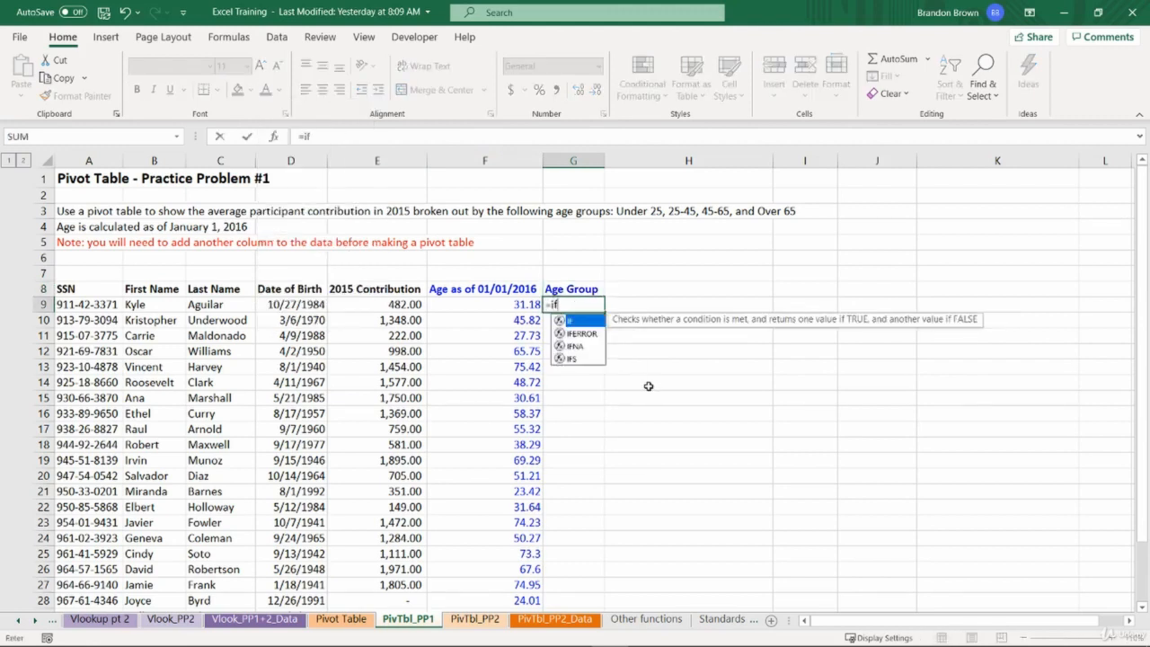
key("Left")
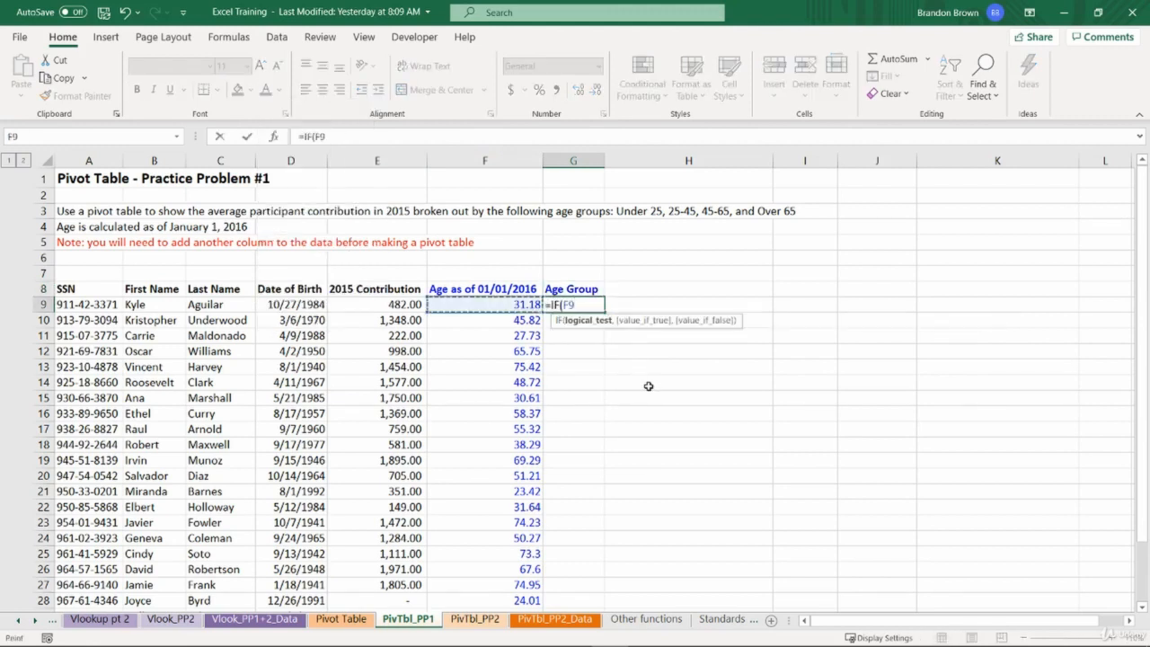
type("<25,")
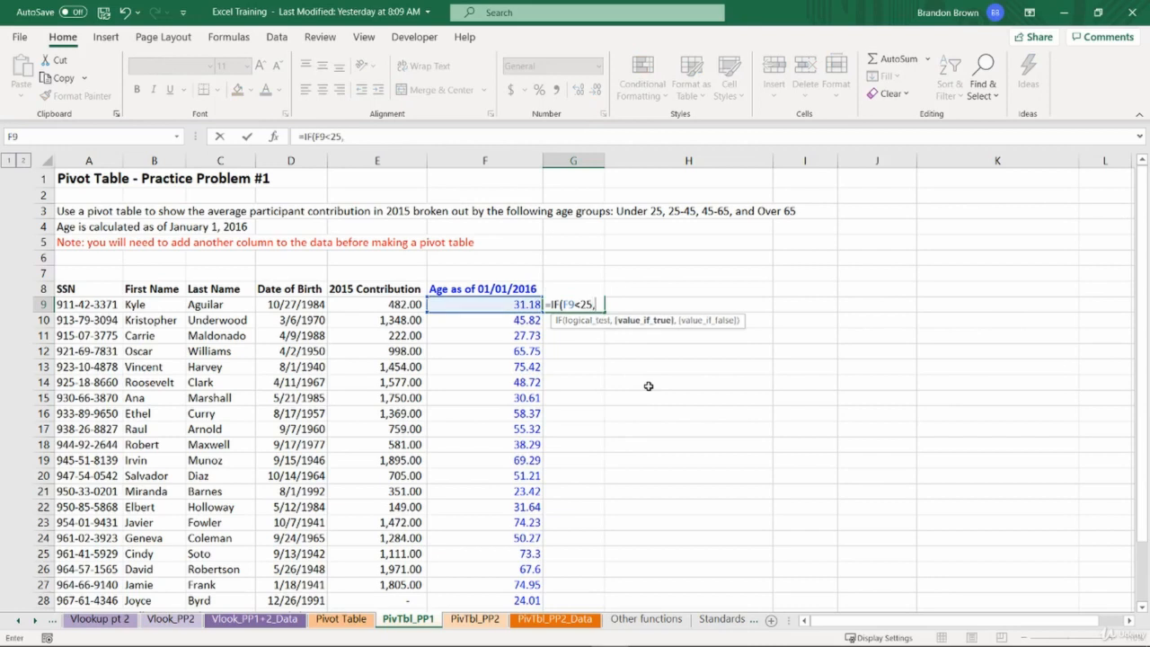
type("\"Under ")
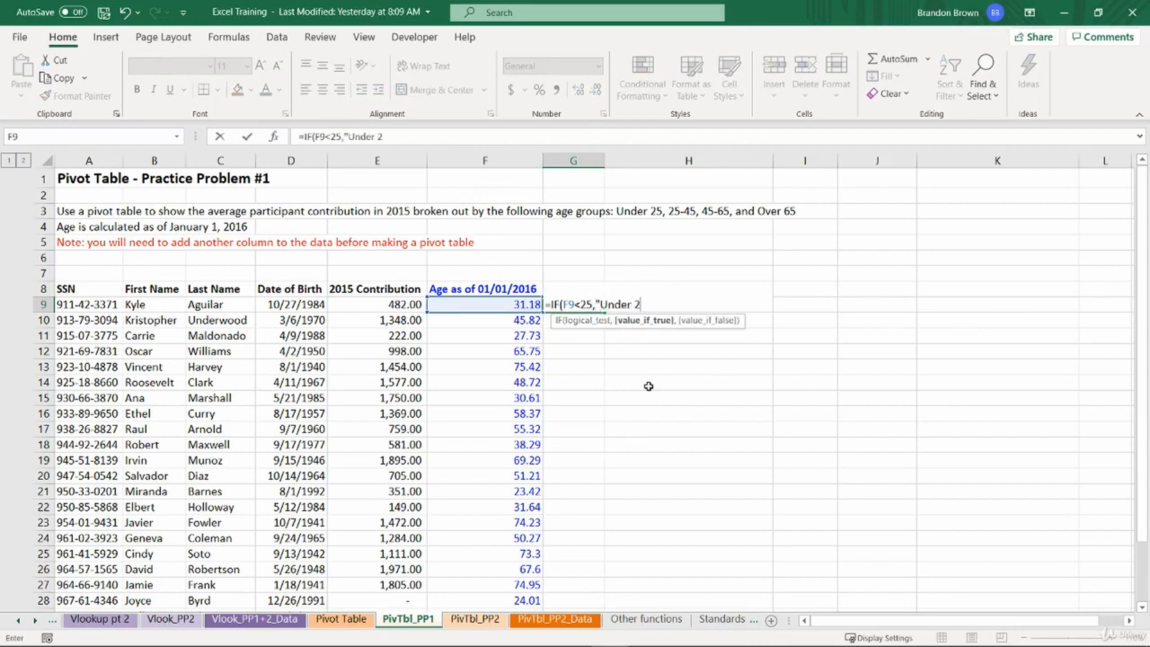
type("25\",IF(")
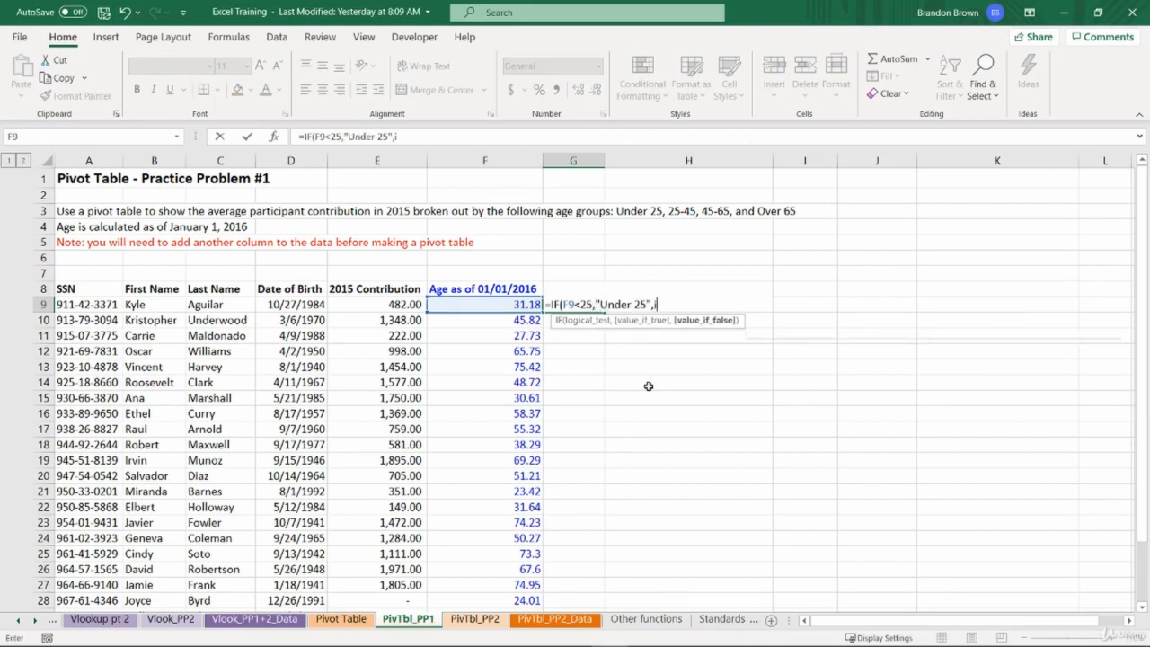
key("Left")
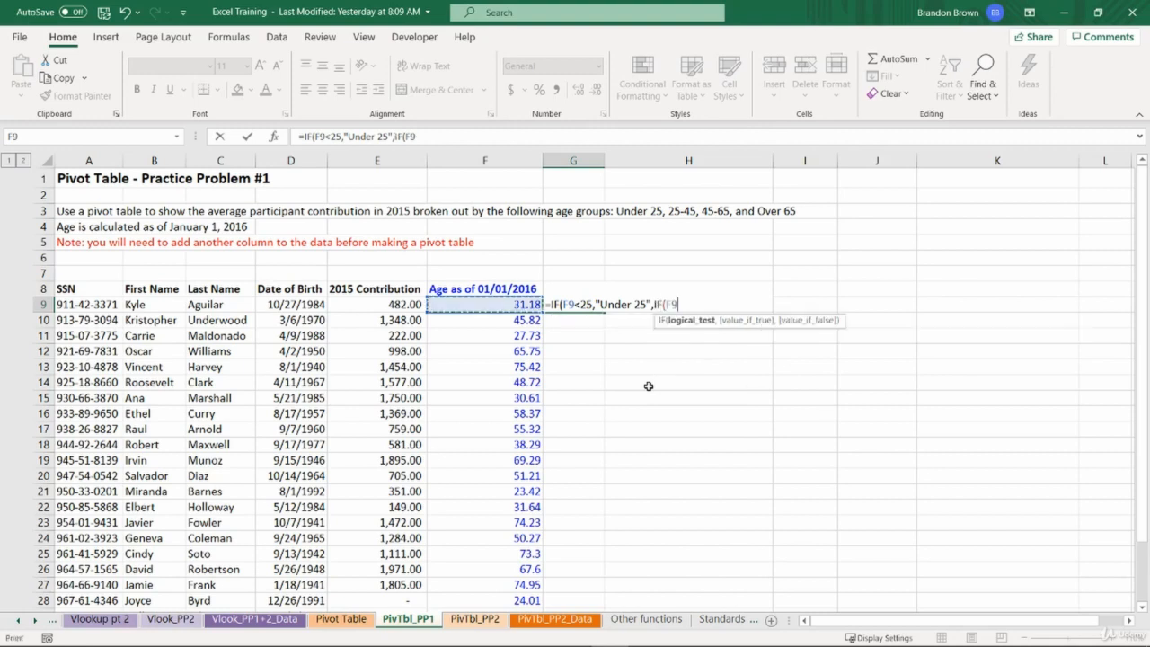
type("<45,\"25")
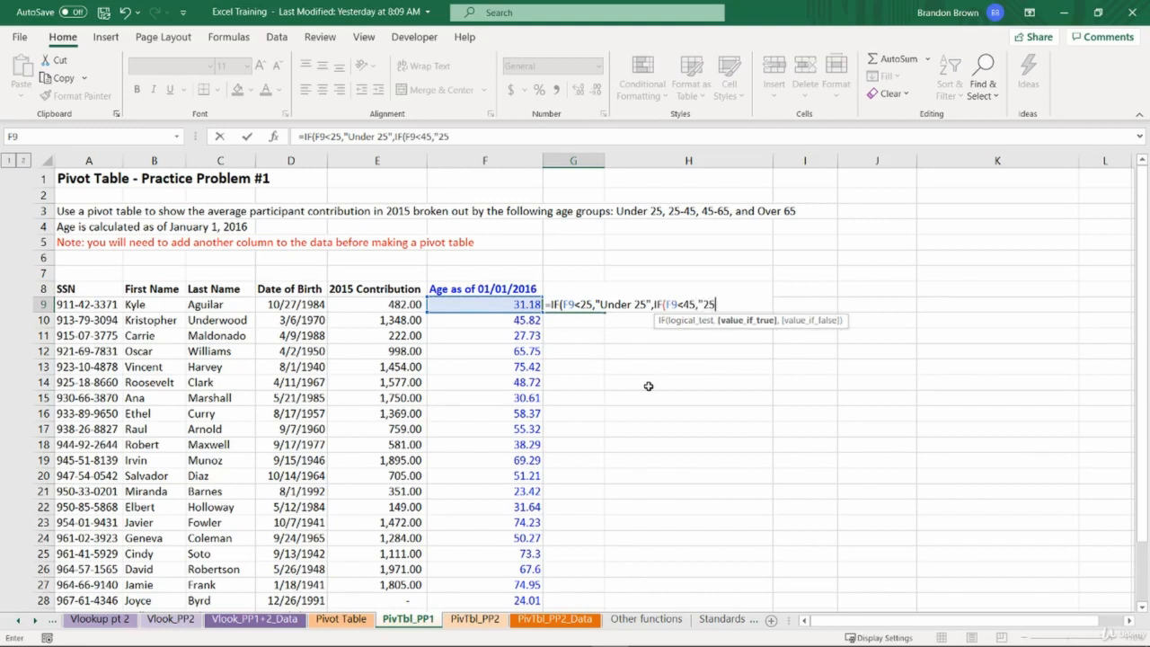
type("-45\",IF(")
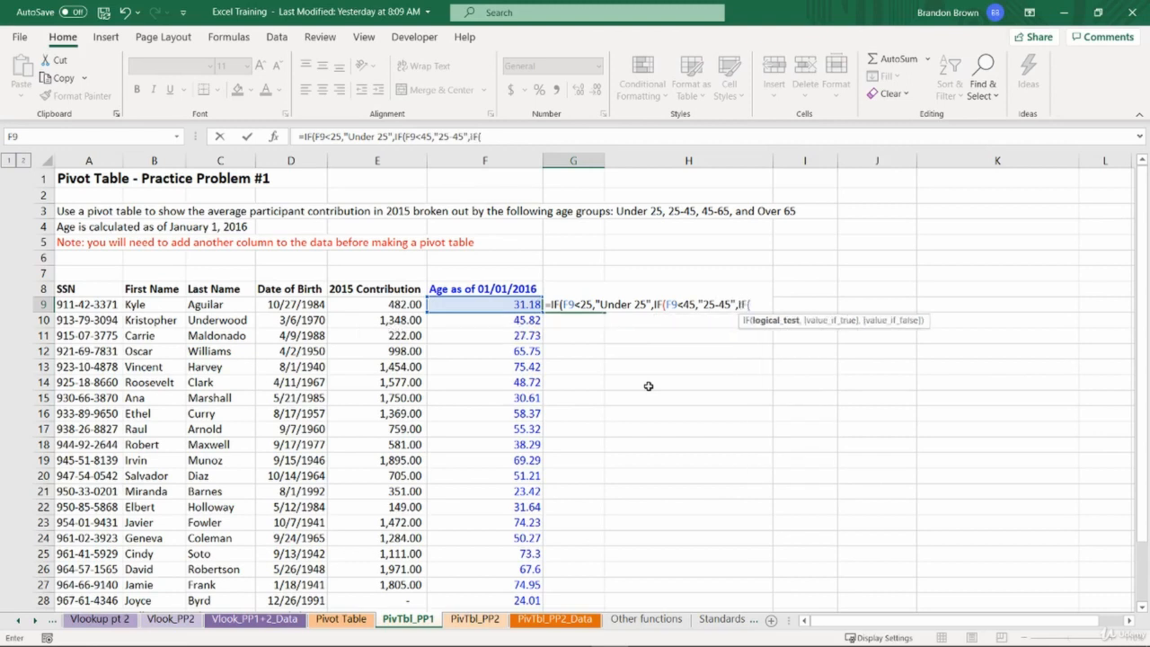
key("Left")
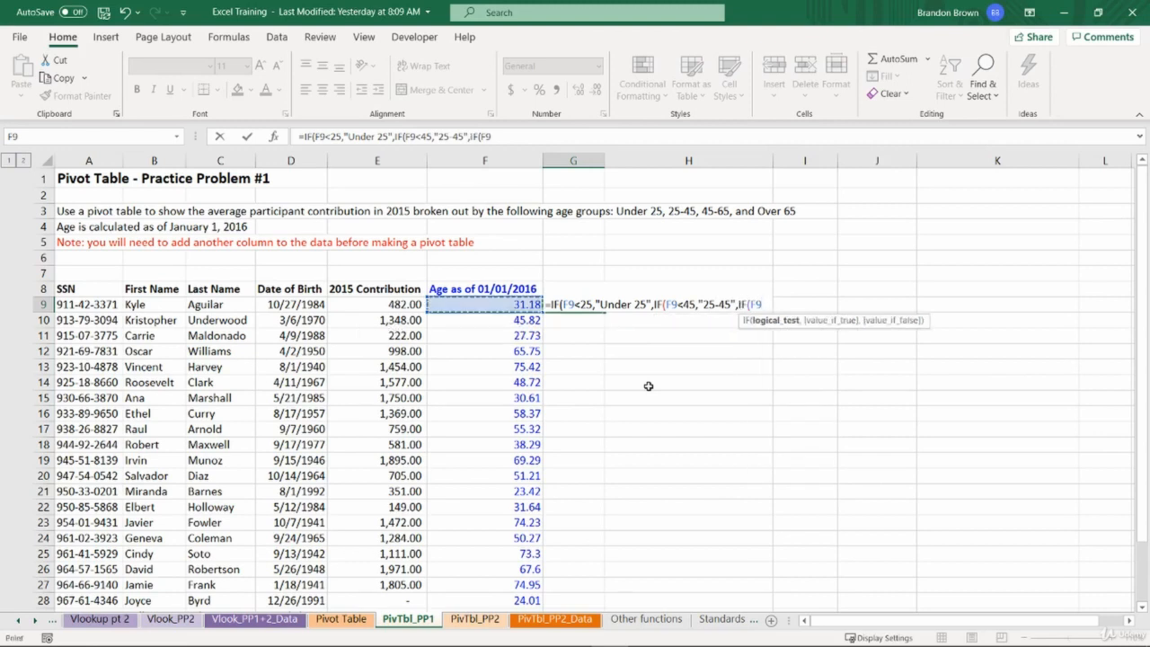
type("<65,\"45")
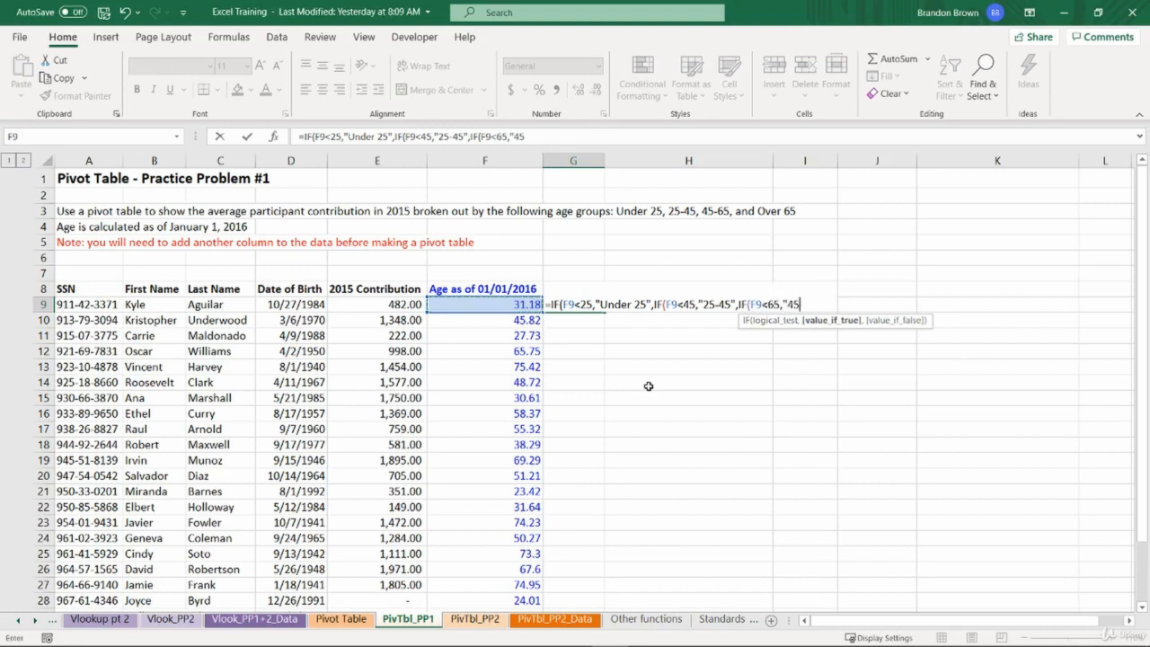
type("-65\",")
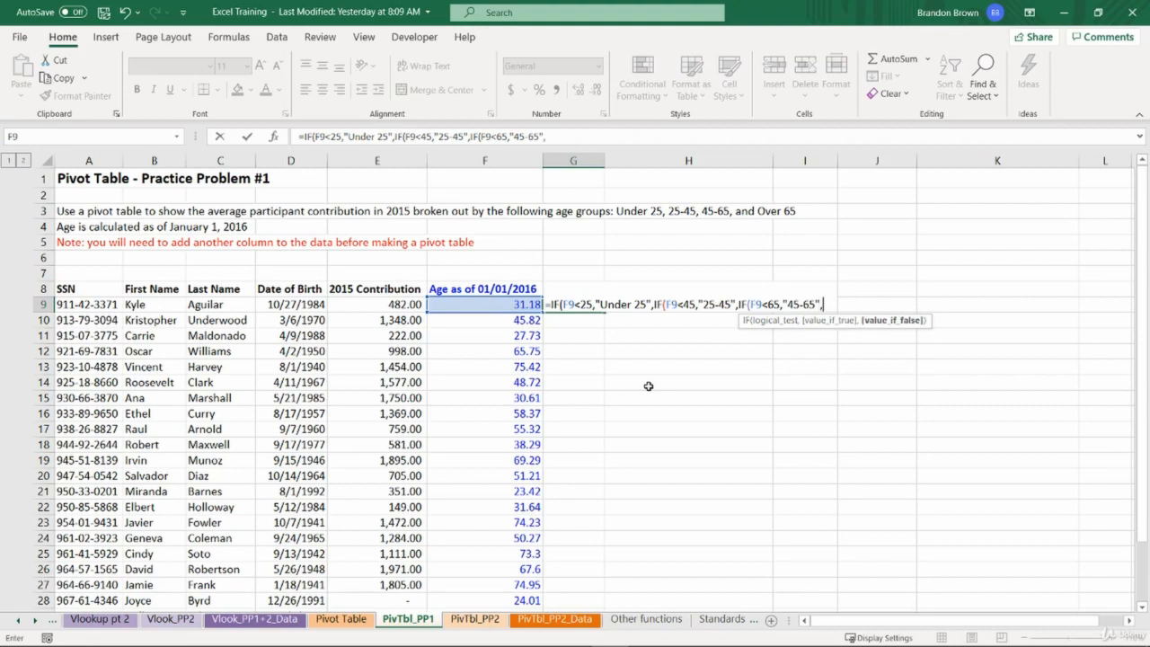
type("\"Over 65\"")
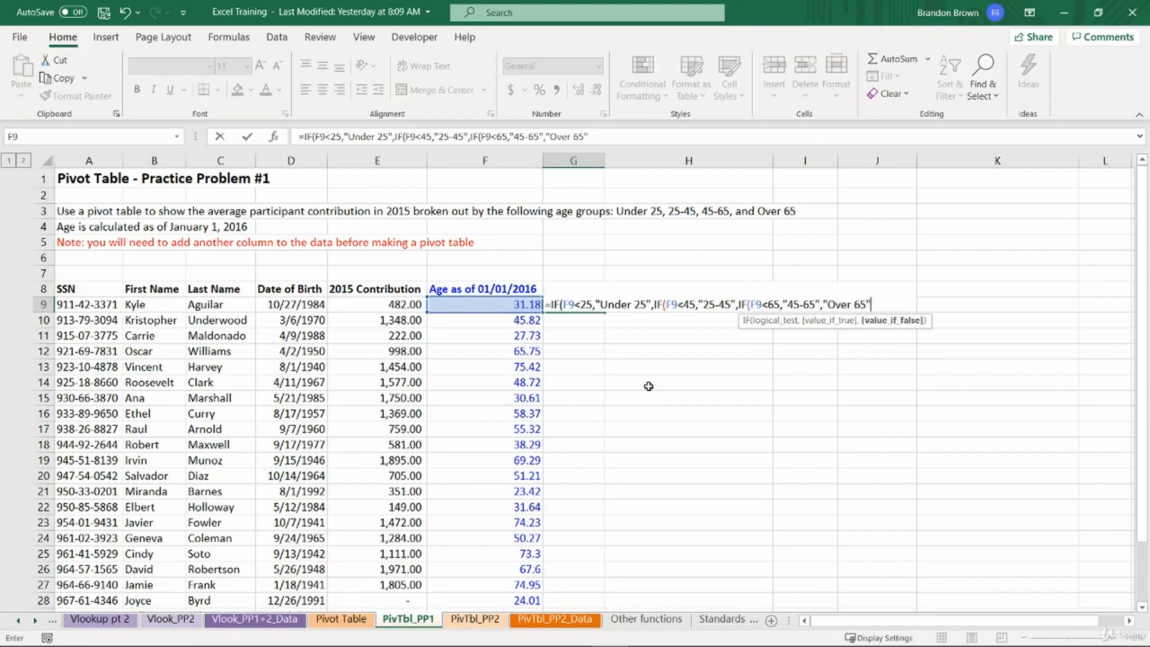
type(")))")
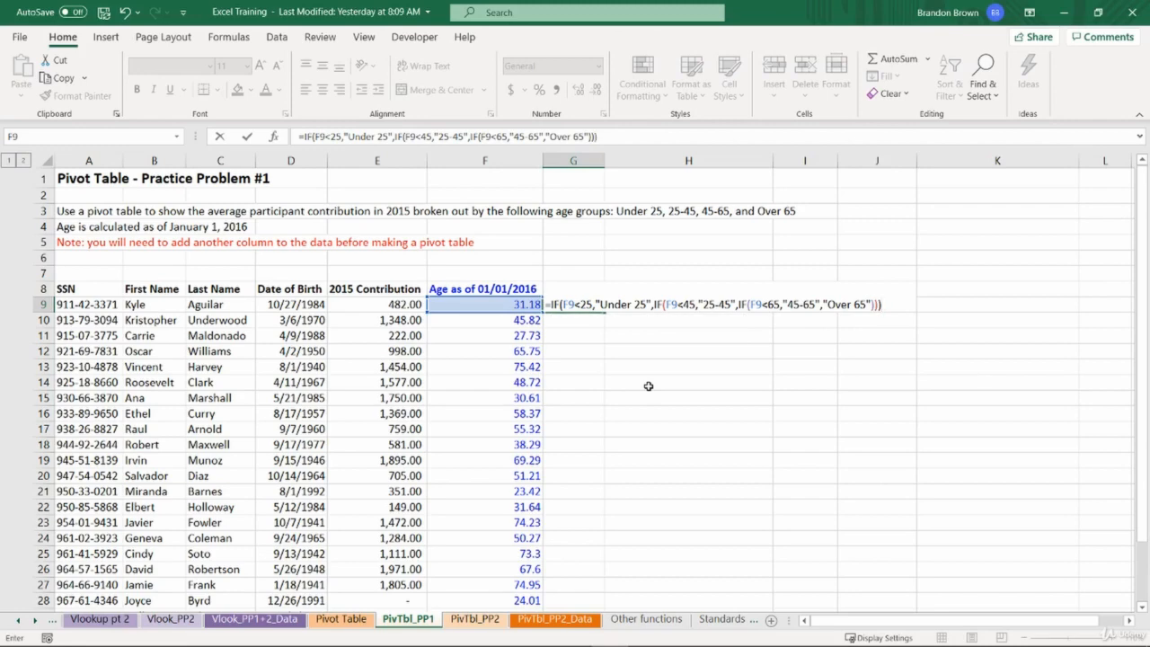
key("Return")
- Fill the age group formula from G9 down to G34 and colour the filled cells' text blue
key("Up")
key("Left")
key("ctrl+Down")
key("Right")
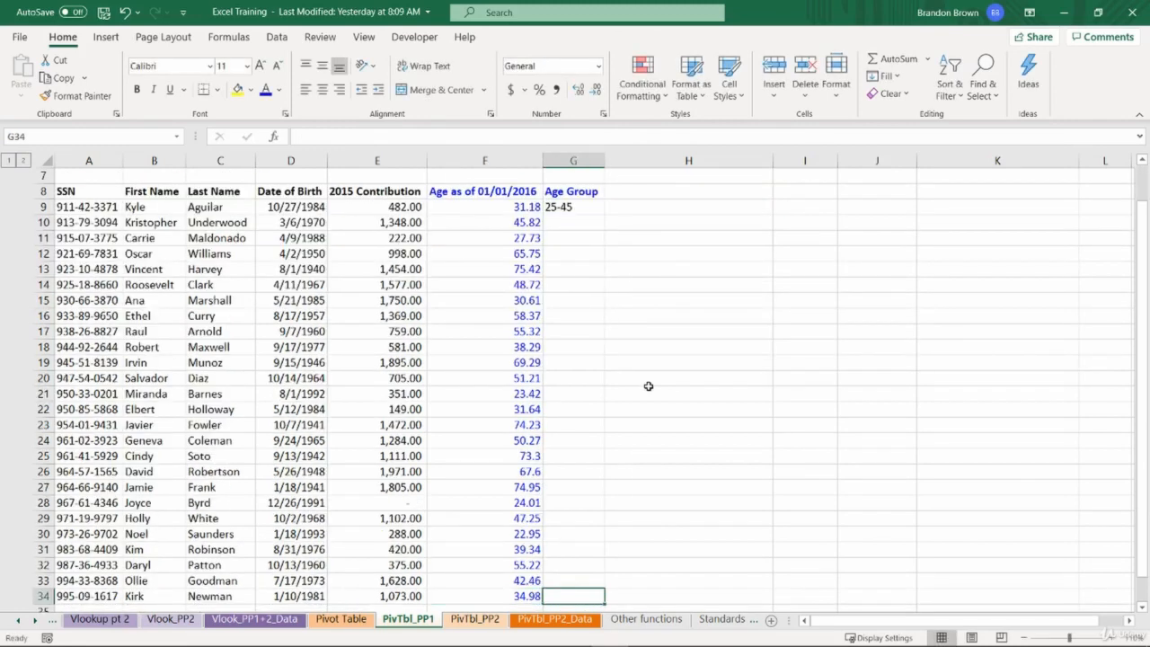
key("ctrl+shift+Up")
key("ctrl+d")
left_click(266, 92)
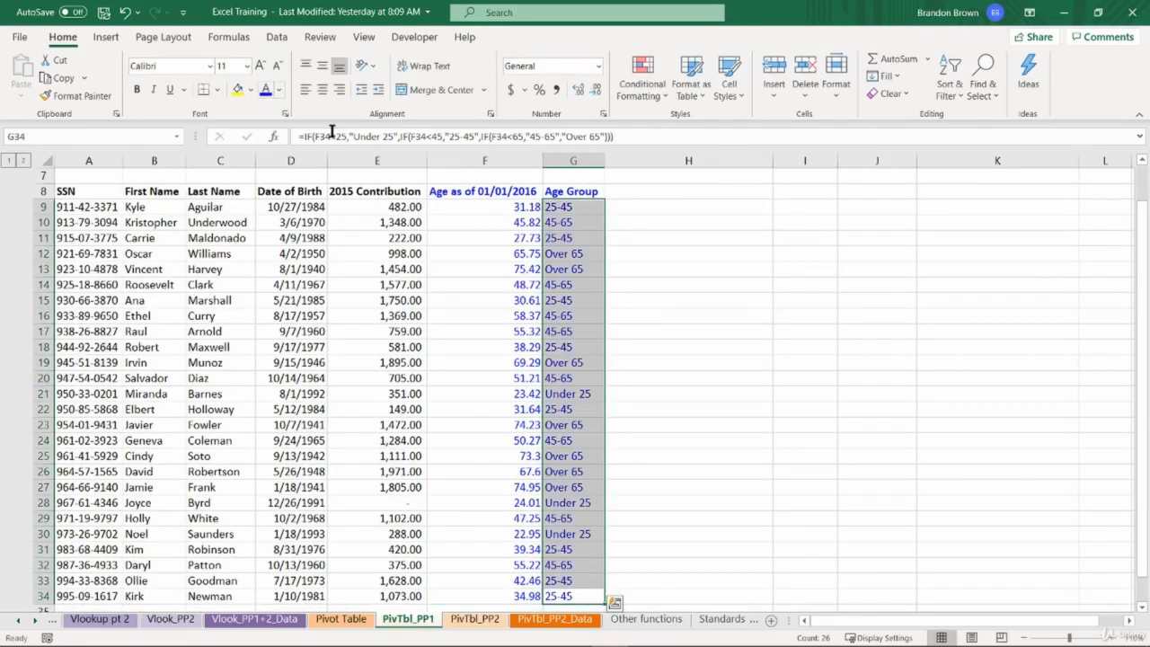
- Check the filled age groups against the ages, comparing the age and group in row 21
key("ctrl+Up")
key("ctrl+Up")
key("ctrl+Down")
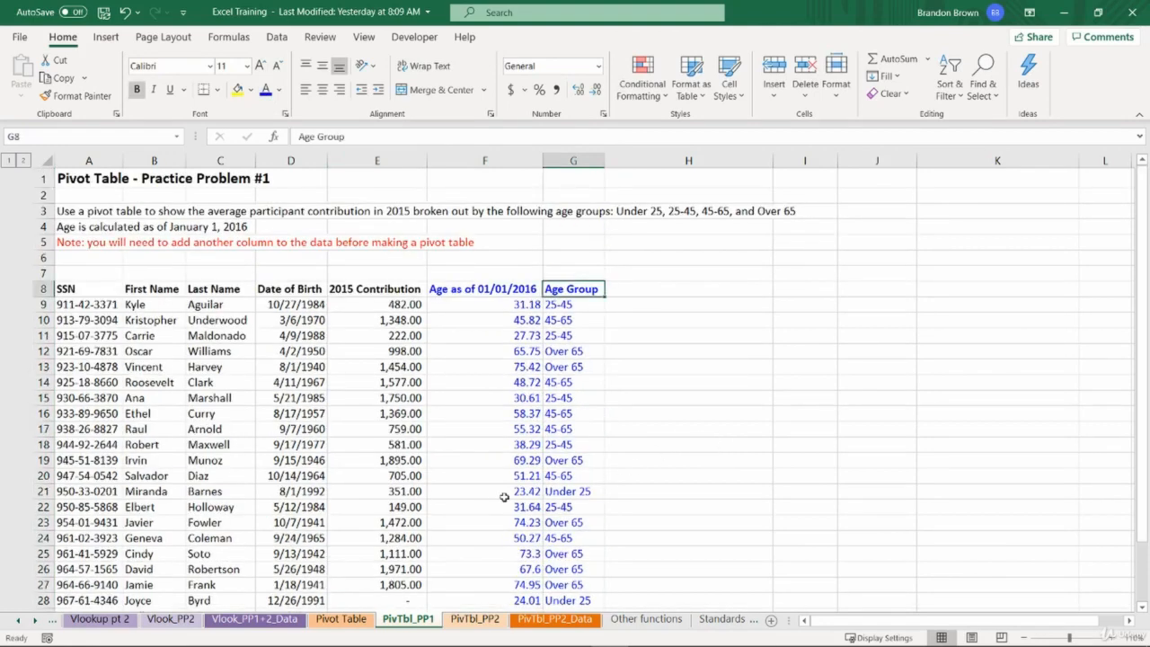
left_click_drag(505, 497, 566, 491)
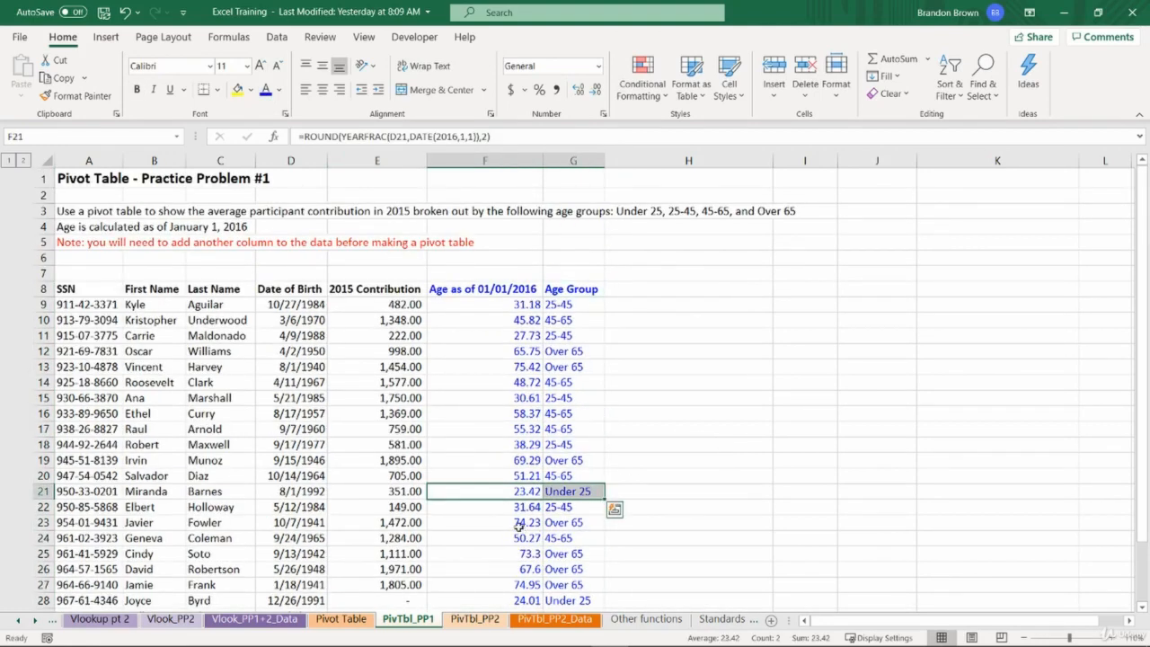
- Insert a pivot table based on the data range A8:G34 into the existing worksheet, located at cell I8
left_click_drag(518, 523, 581, 543)
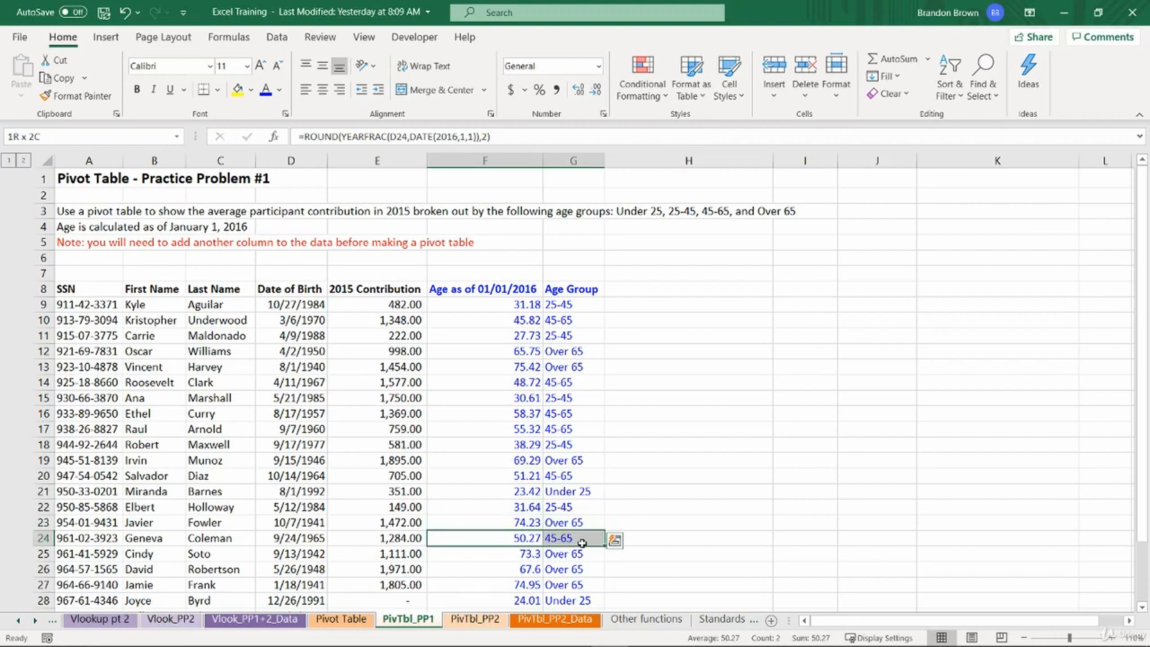
left_click(585, 289)
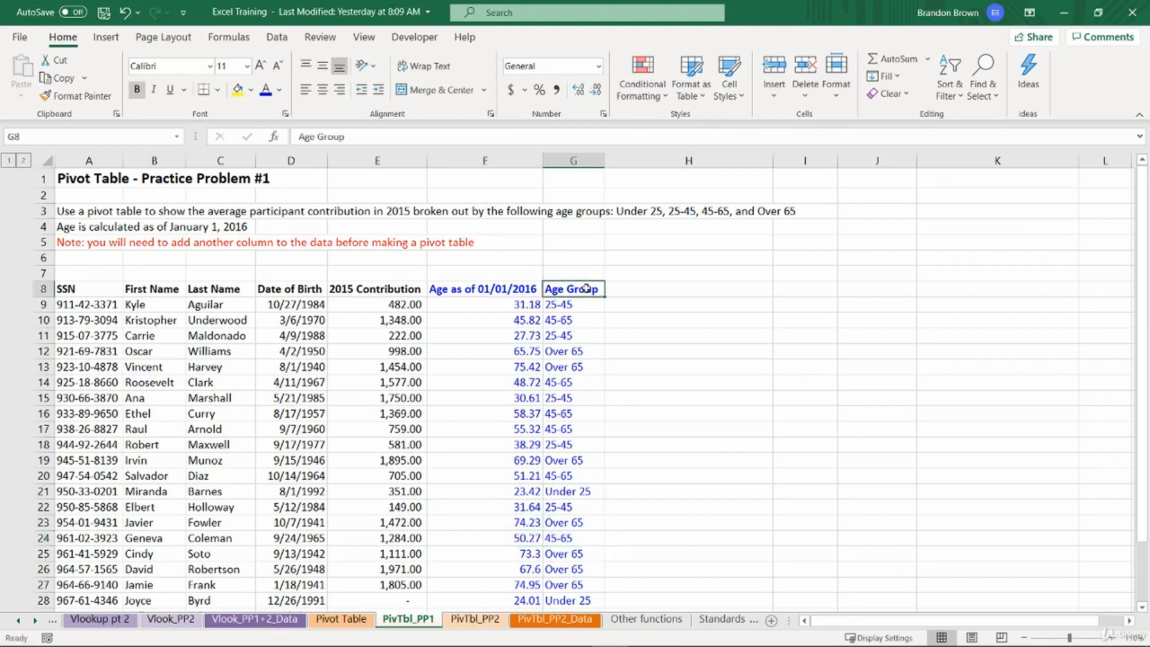
key("alt")
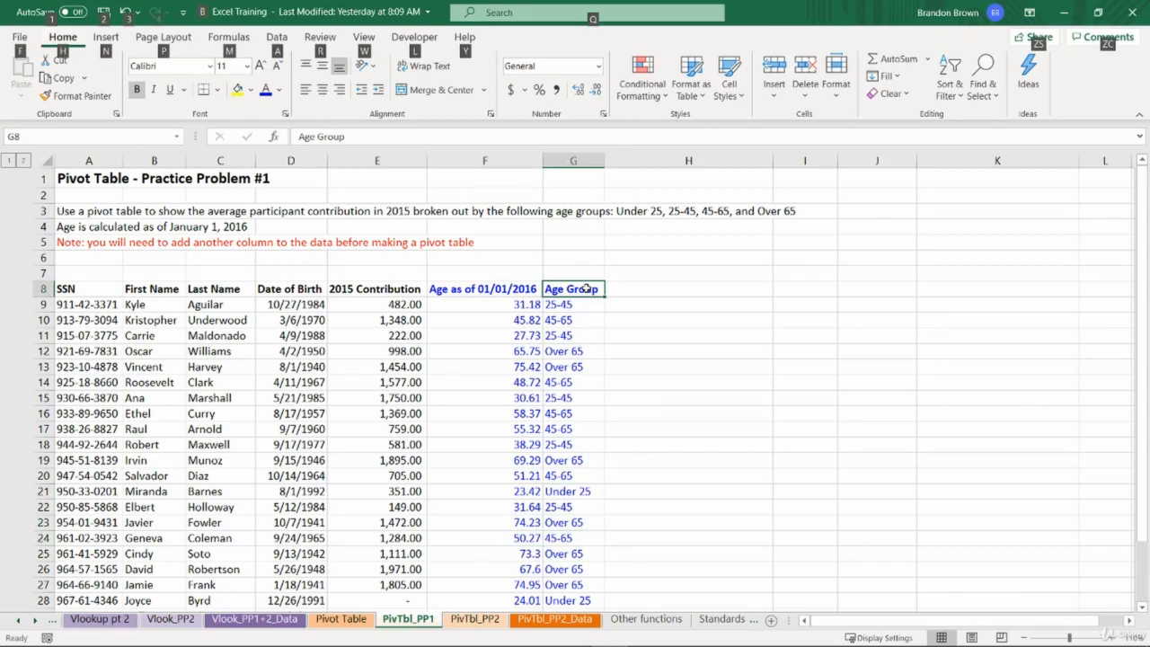
key("alt")
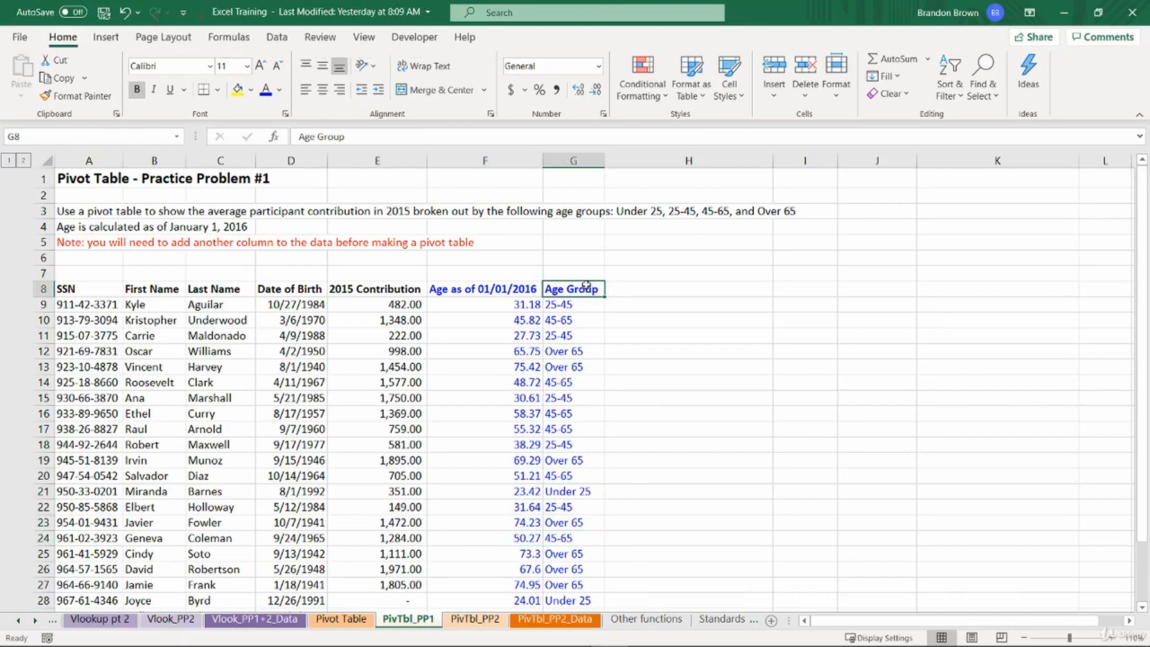
left_click(106, 37)
left_click(31, 68)
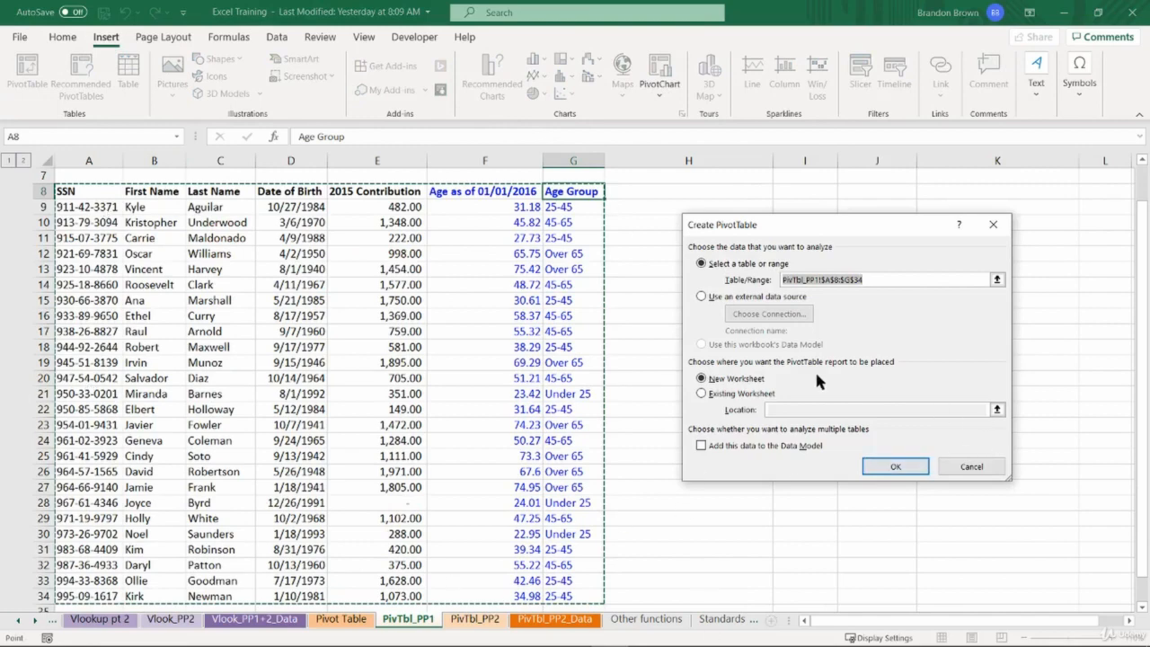
left_click(719, 395)
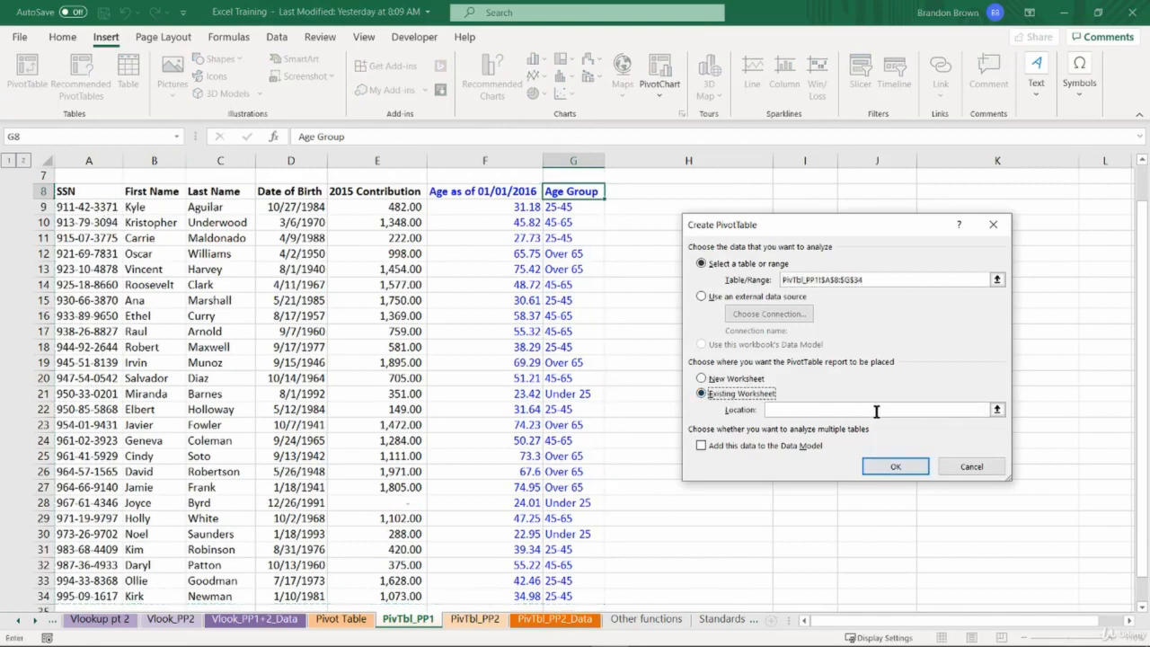
left_click_drag(848, 230, 448, 257)
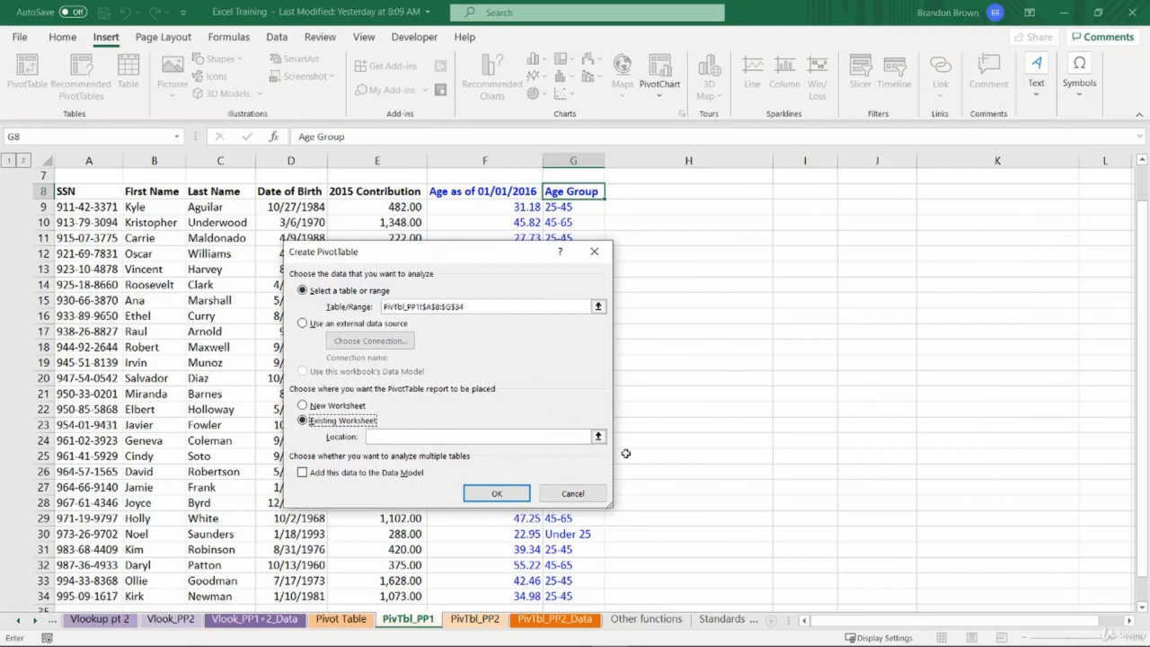
left_click(597, 436)
left_click(791, 192)
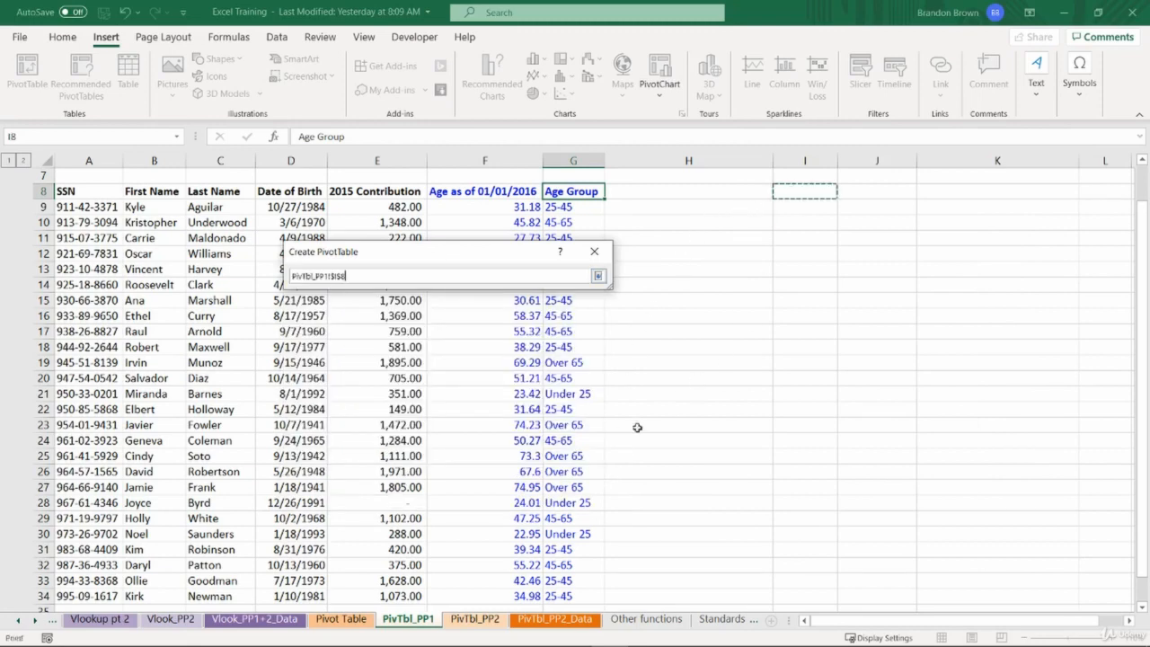
key("Return")
left_click(493, 495)
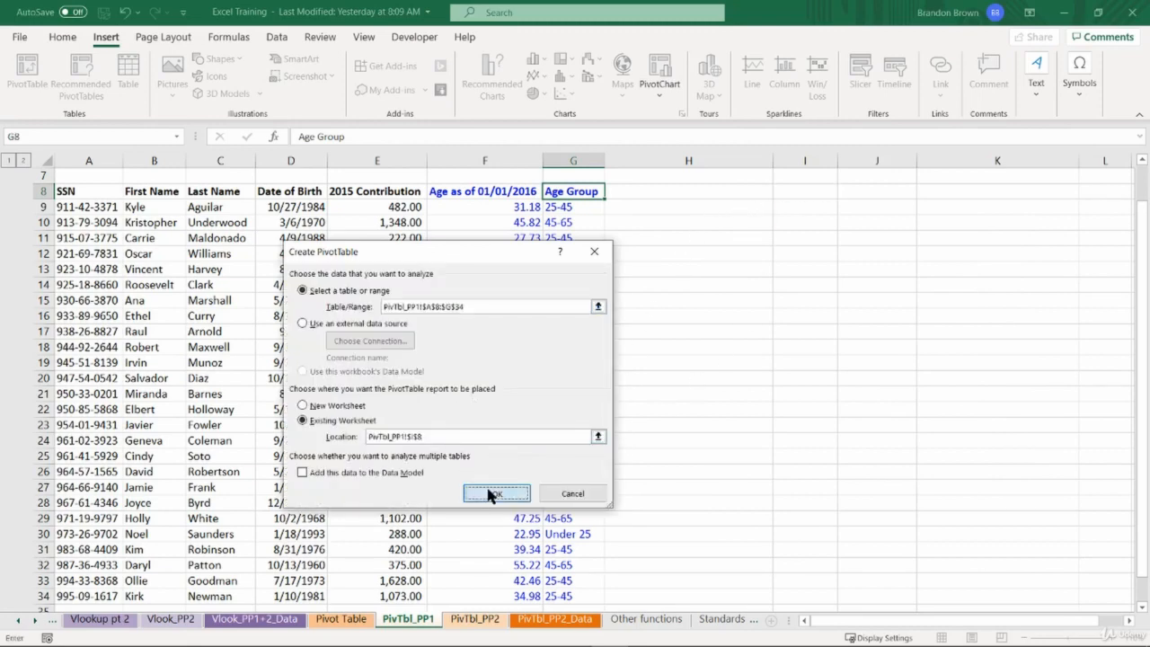
- Add 2015 Contribution to the pivot table's values and summarize it by Average
scroll(705, 456, "up", 2)
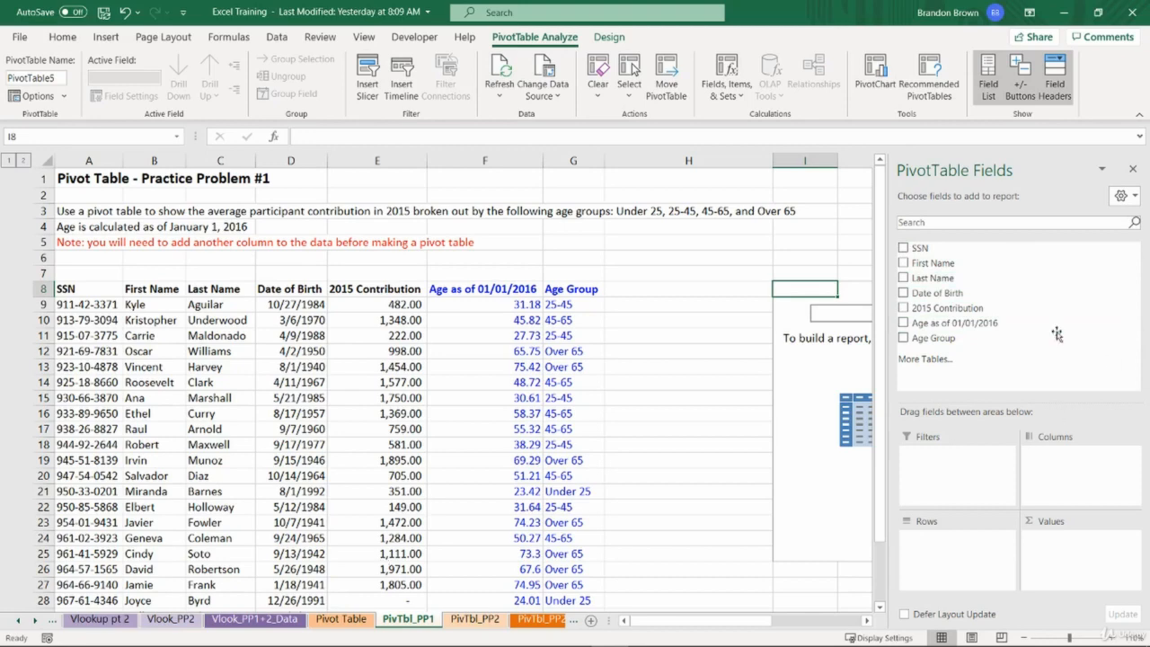
left_click_drag(1053, 308, 1043, 561)
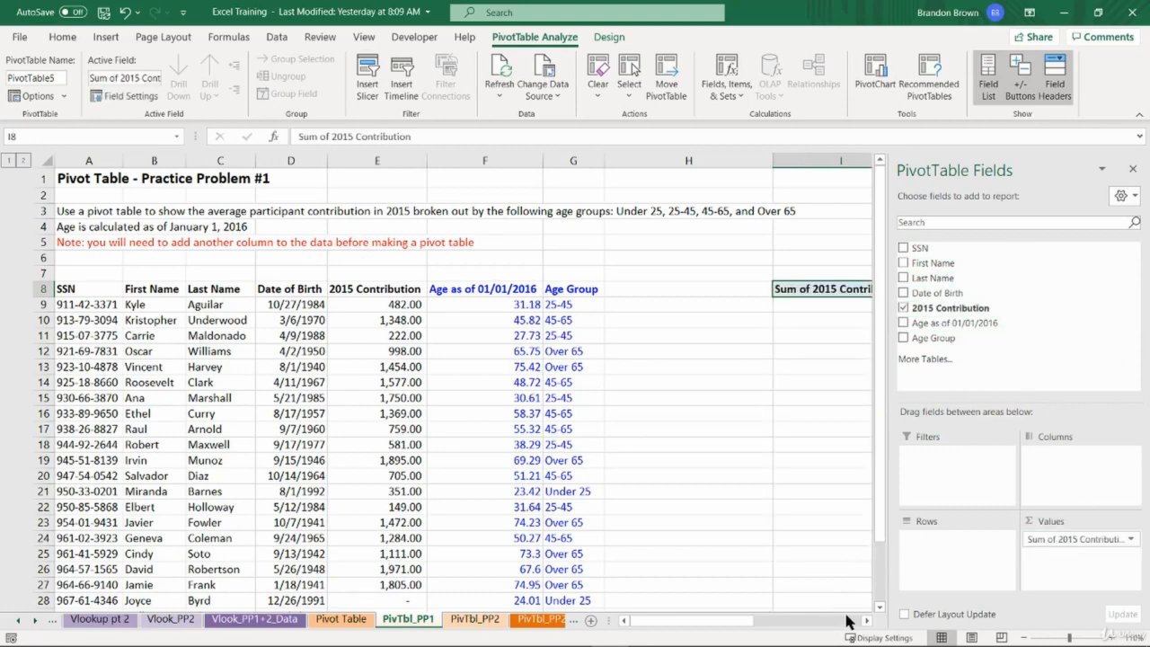
left_click_drag(752, 627, 788, 627)
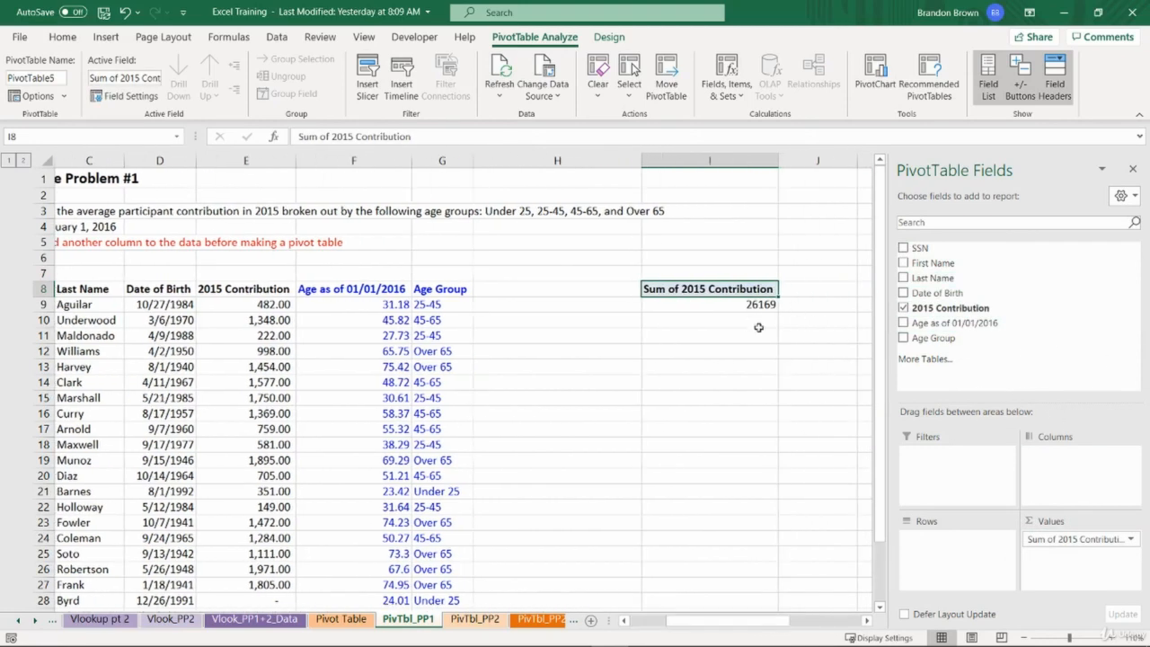
left_click(1132, 540)
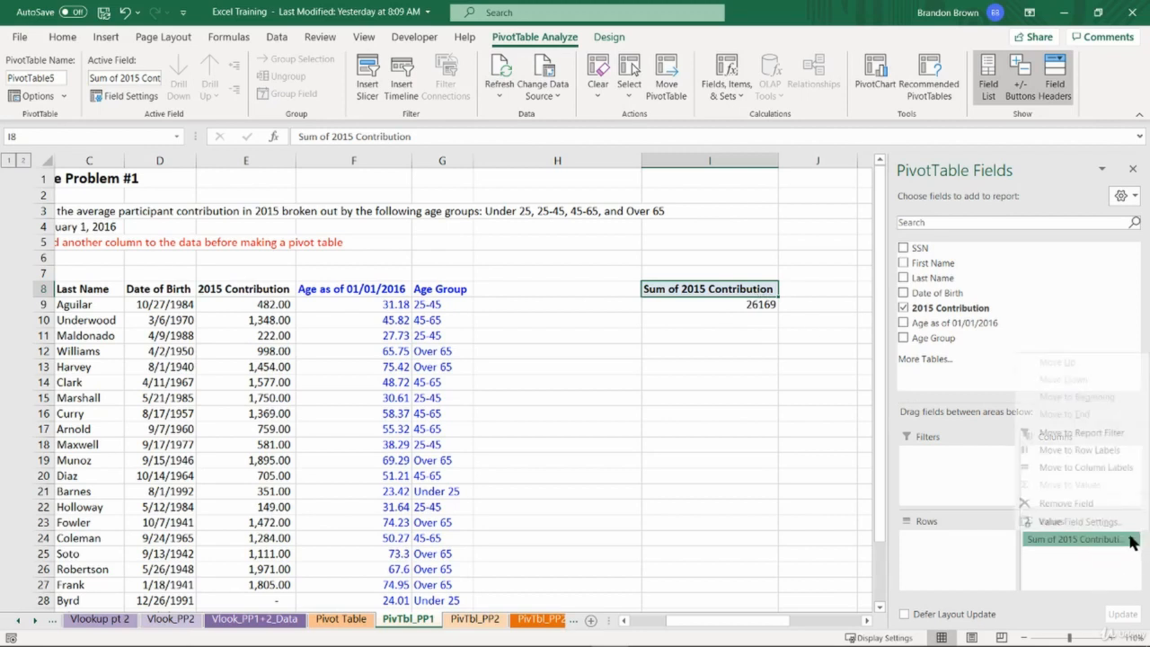
left_click(1080, 523)
left_click(378, 409)
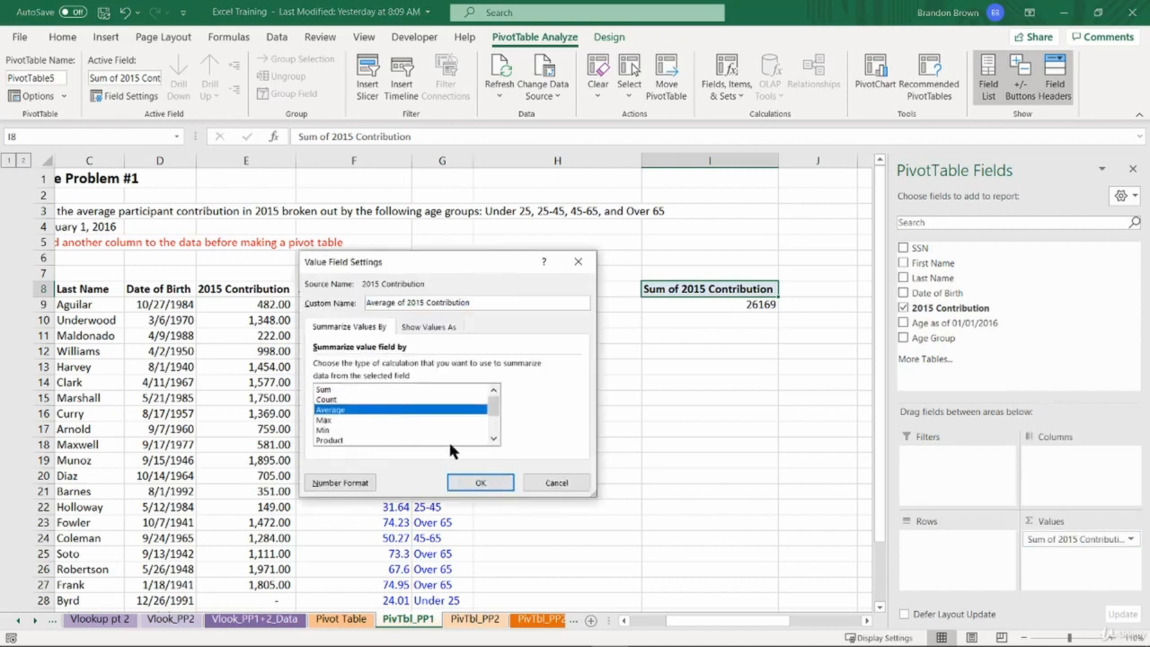
left_click(490, 483)
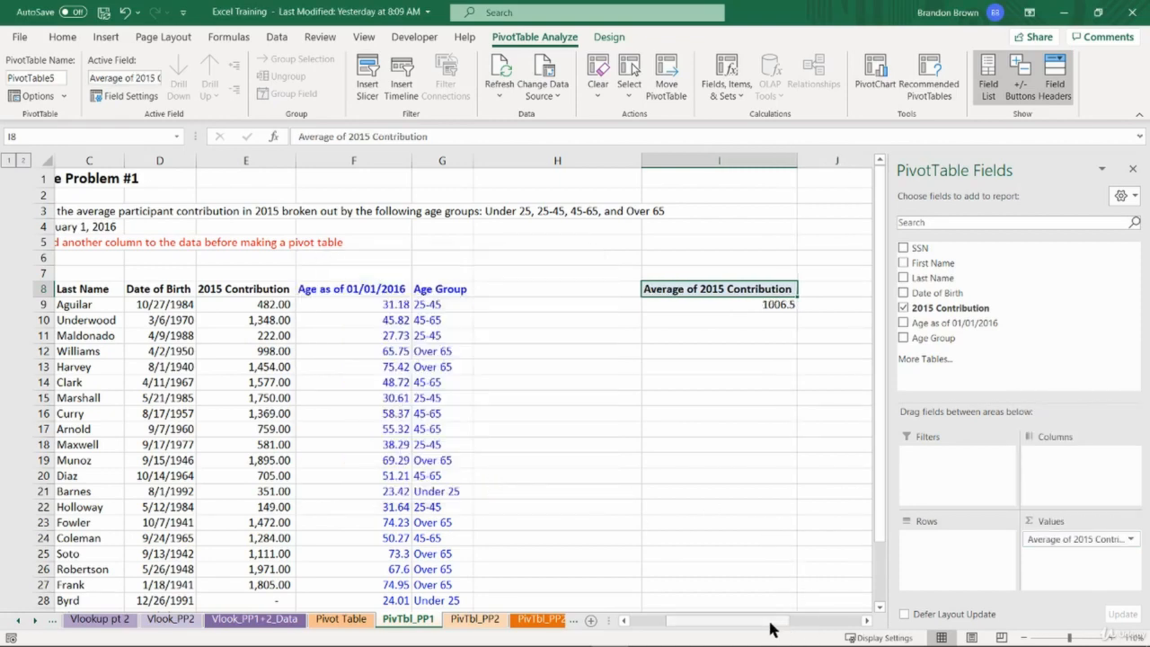
- Add the Age Group field to the pivot table's rows
left_click_drag(771, 620, 734, 620)
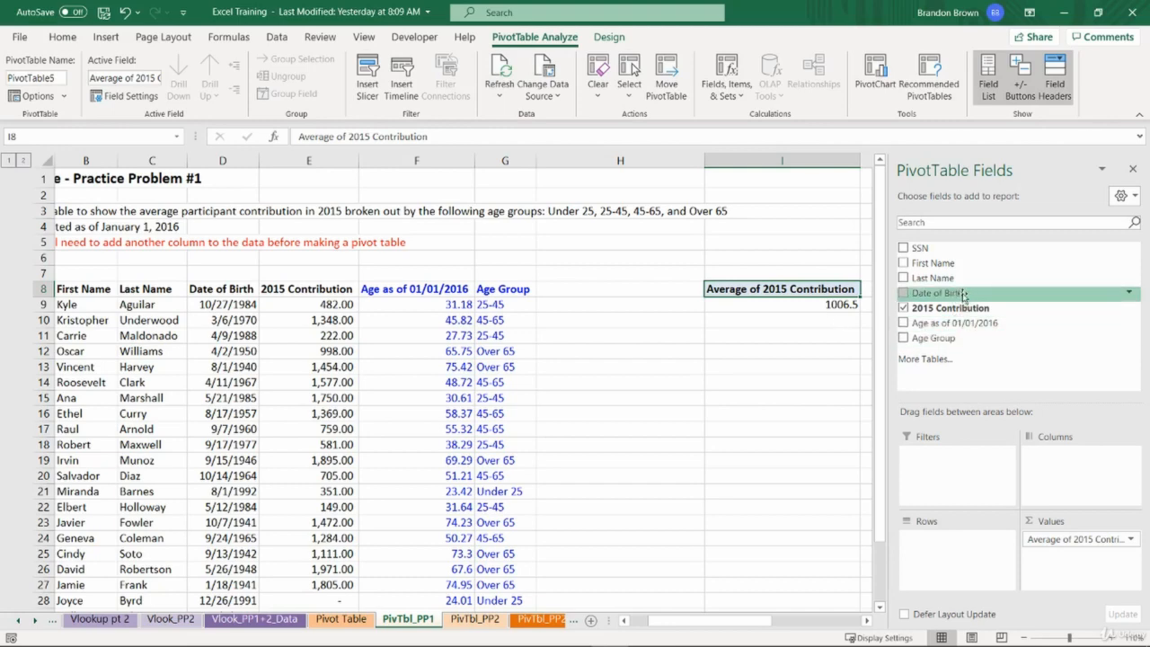
left_click_drag(966, 337, 953, 543)
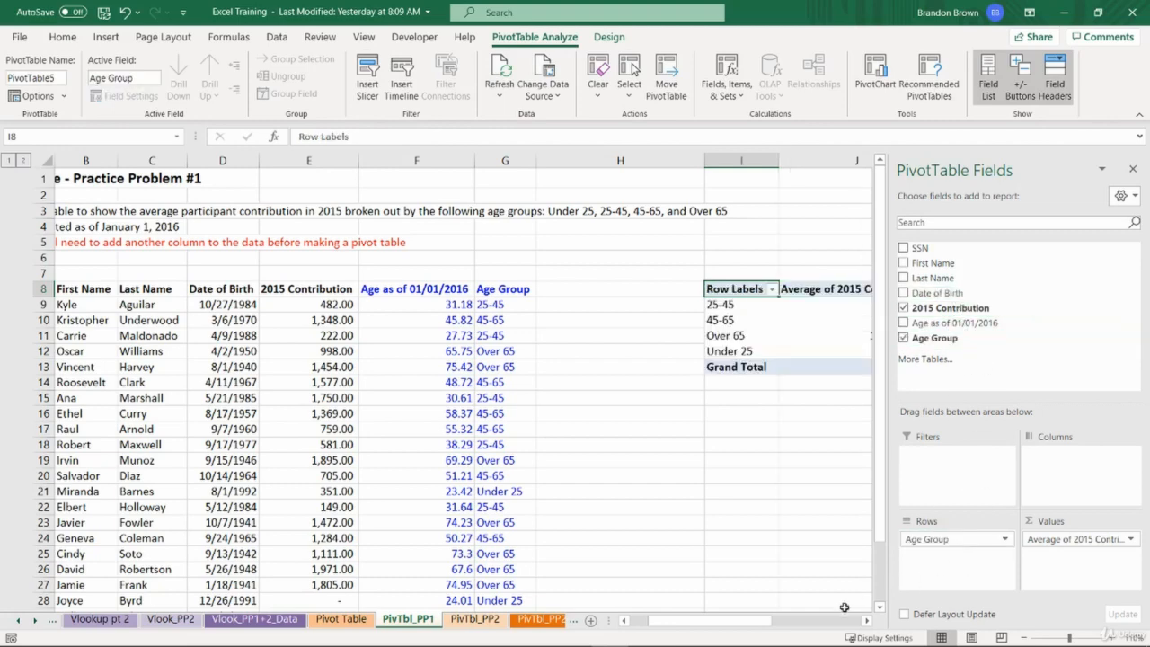
left_click_drag(755, 632, 793, 629)
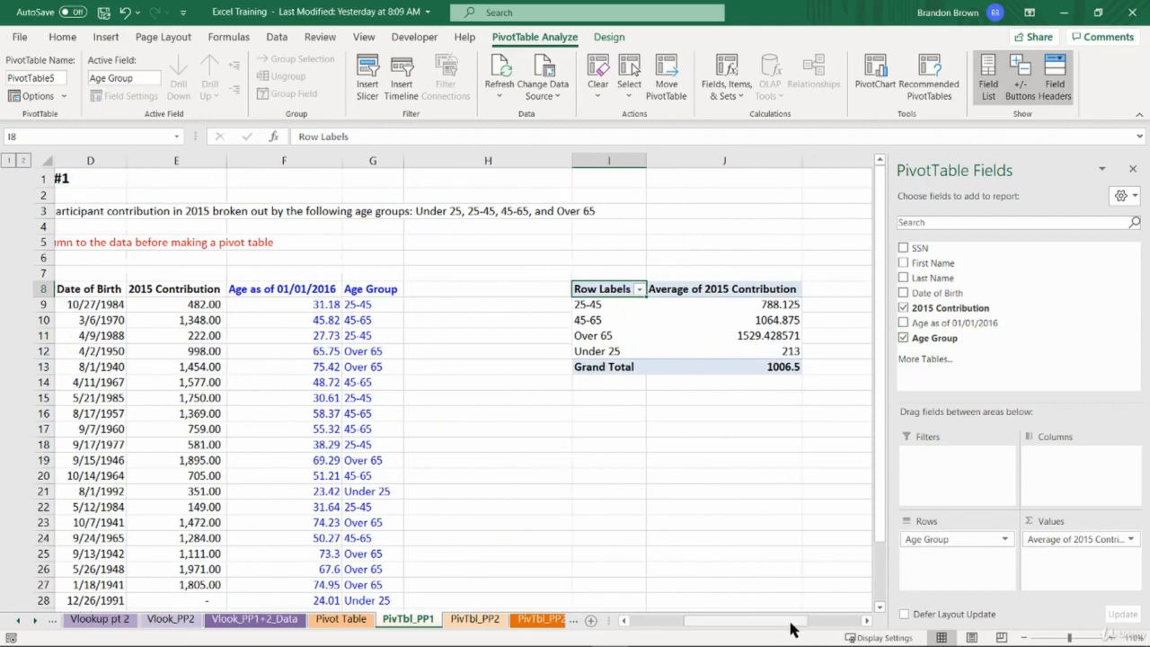
- Examine the average contributions of the Under 25 and Over 65 groups in the pivot table
left_click_drag(609, 353, 715, 354)
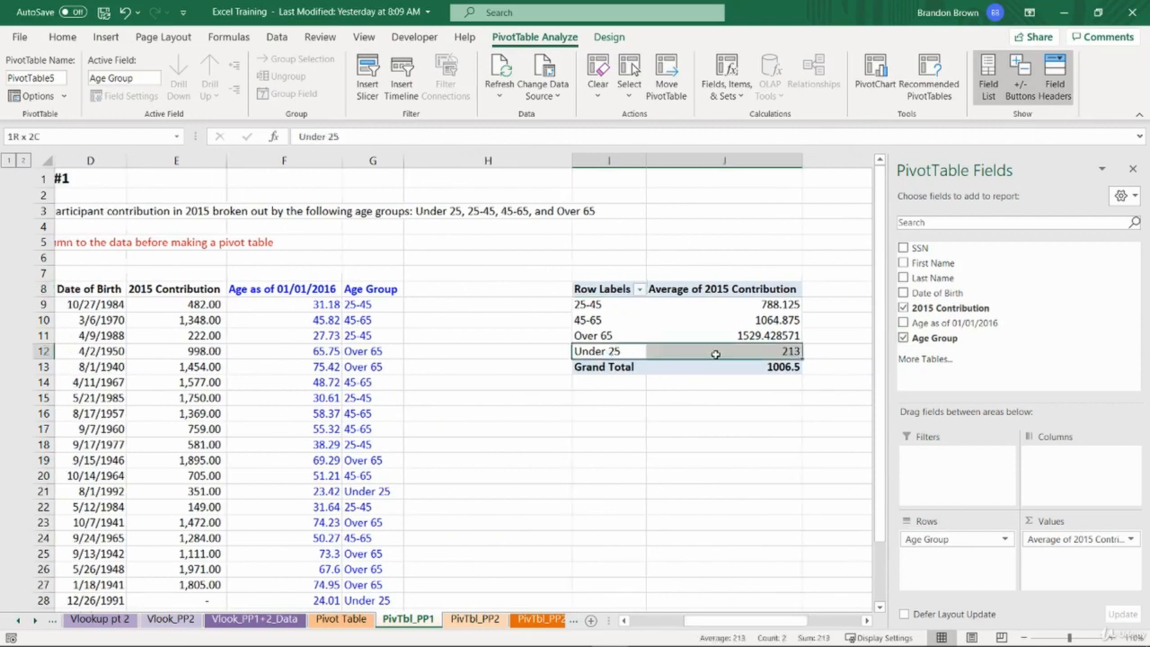
left_click(611, 352)
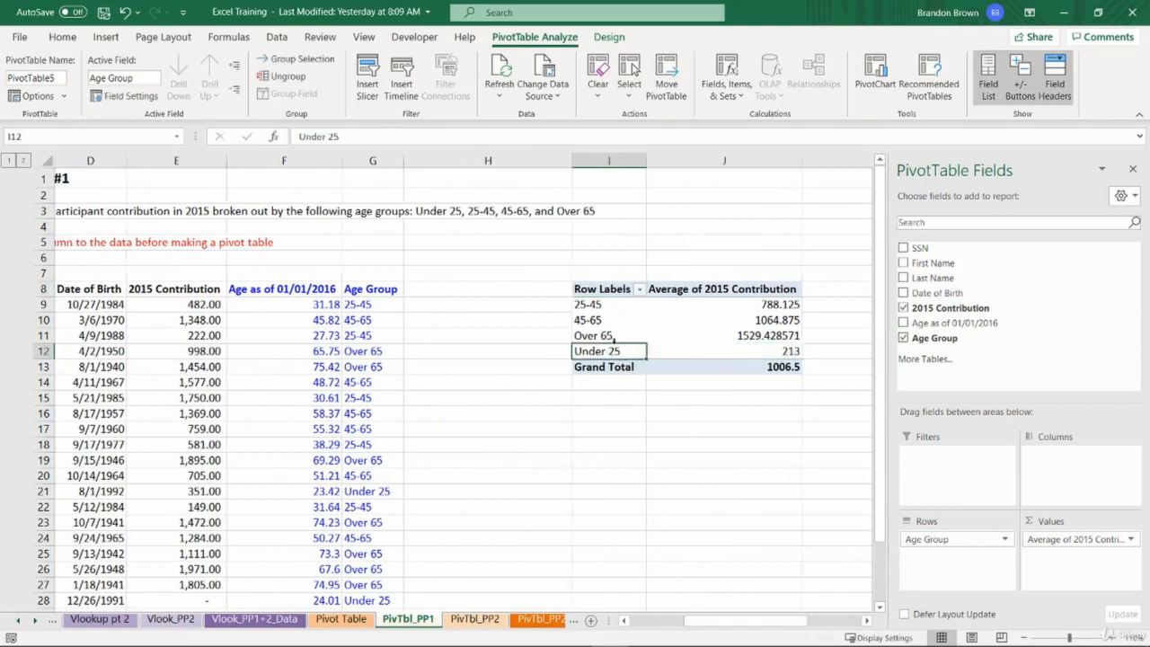
left_click(605, 336)
left_click_drag(605, 336, 706, 337)
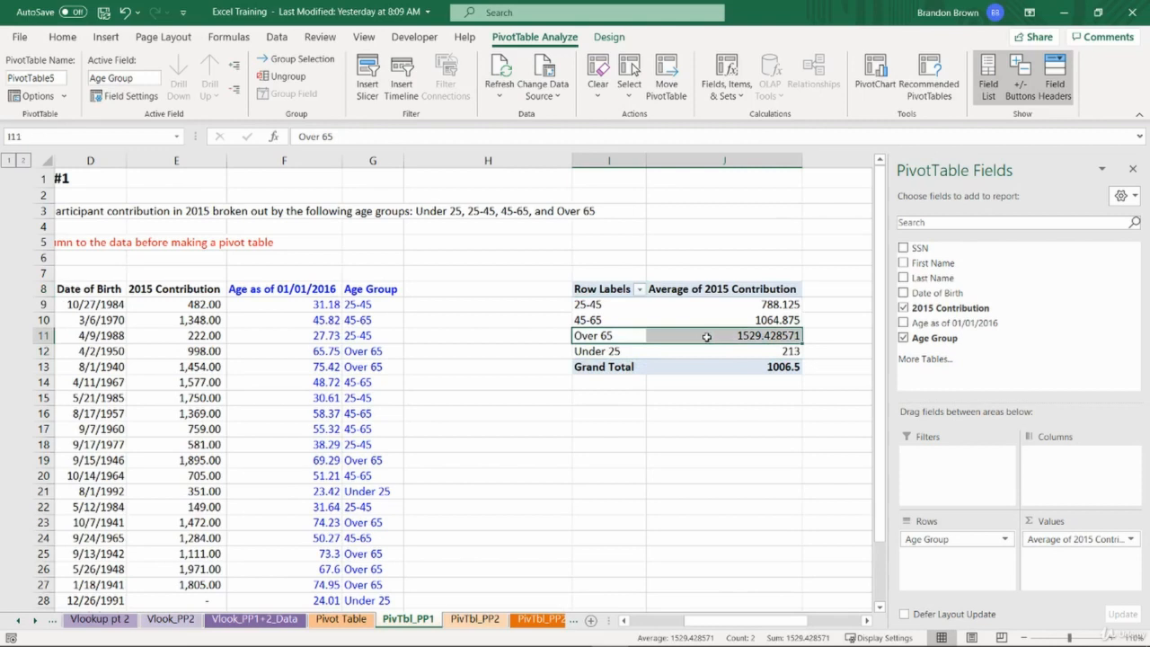
left_click(735, 338)
left_click(742, 352)
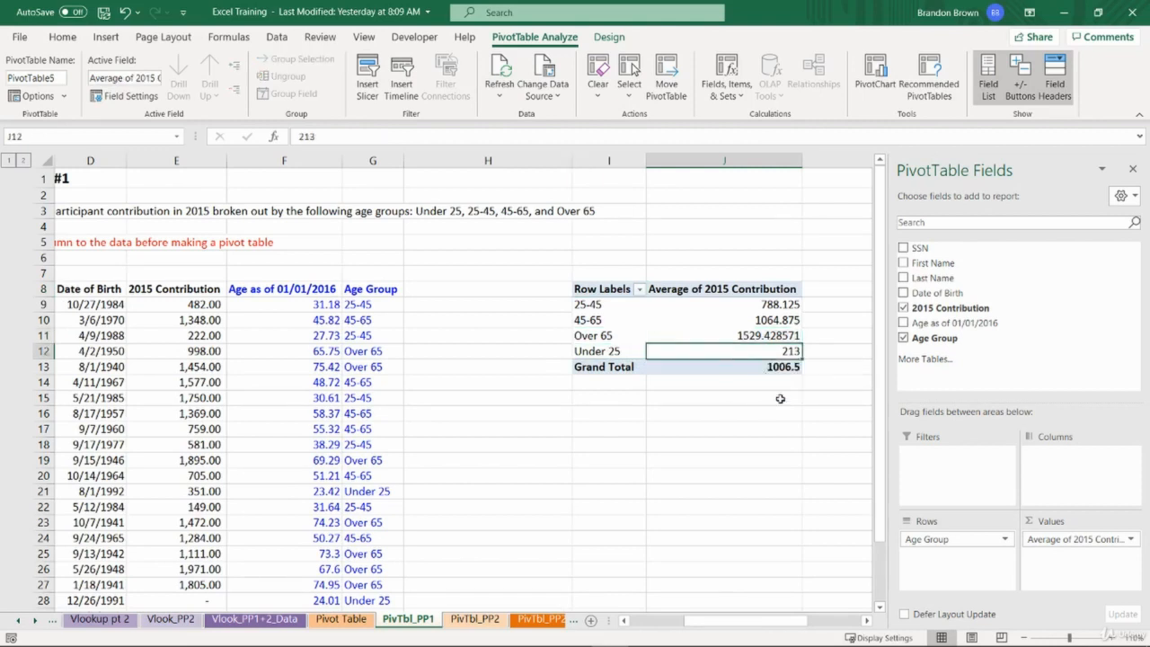
- Sort the pivot table's age groups by average 2015 contribution in ascending order
left_click(764, 289)
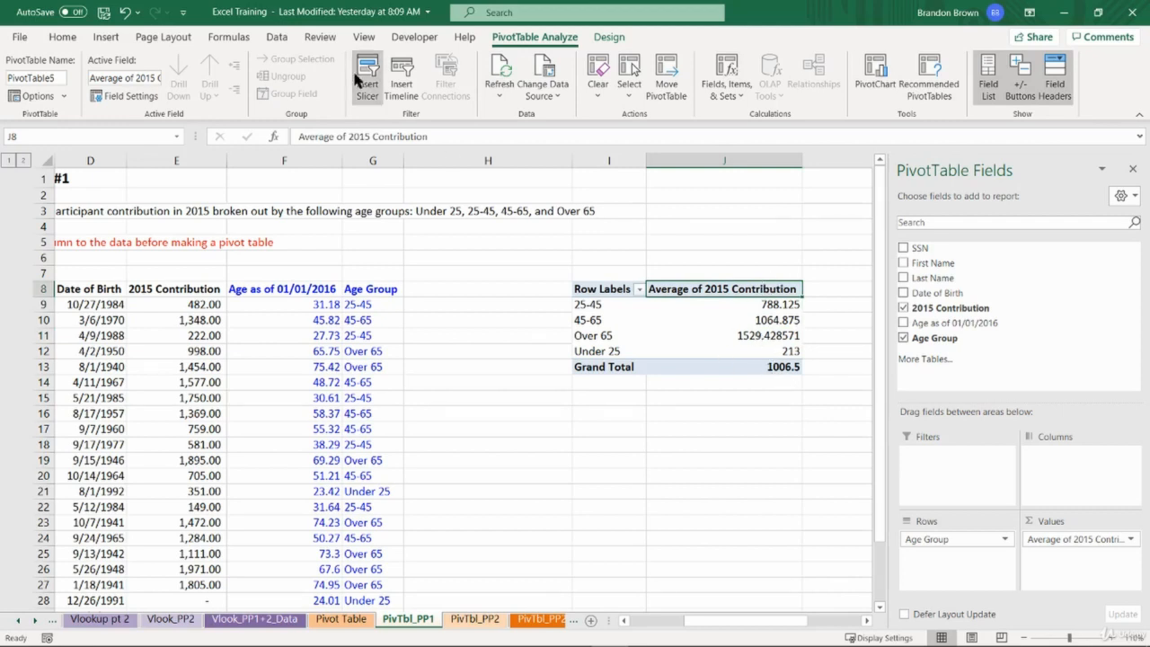
left_click(278, 36)
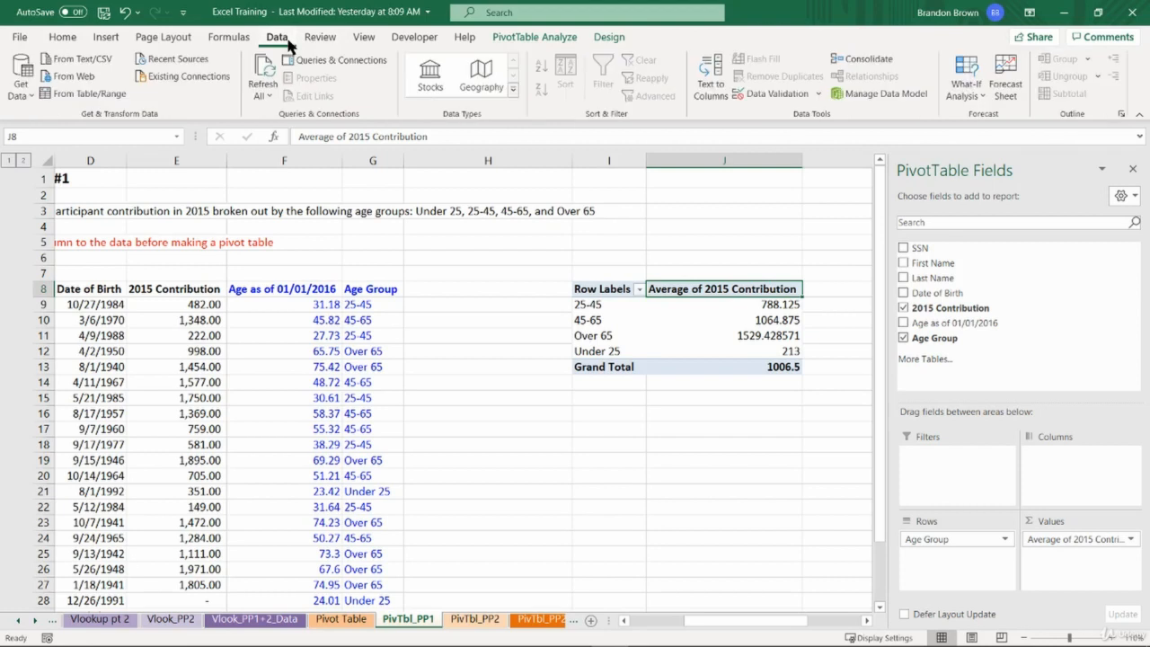
left_click(731, 308)
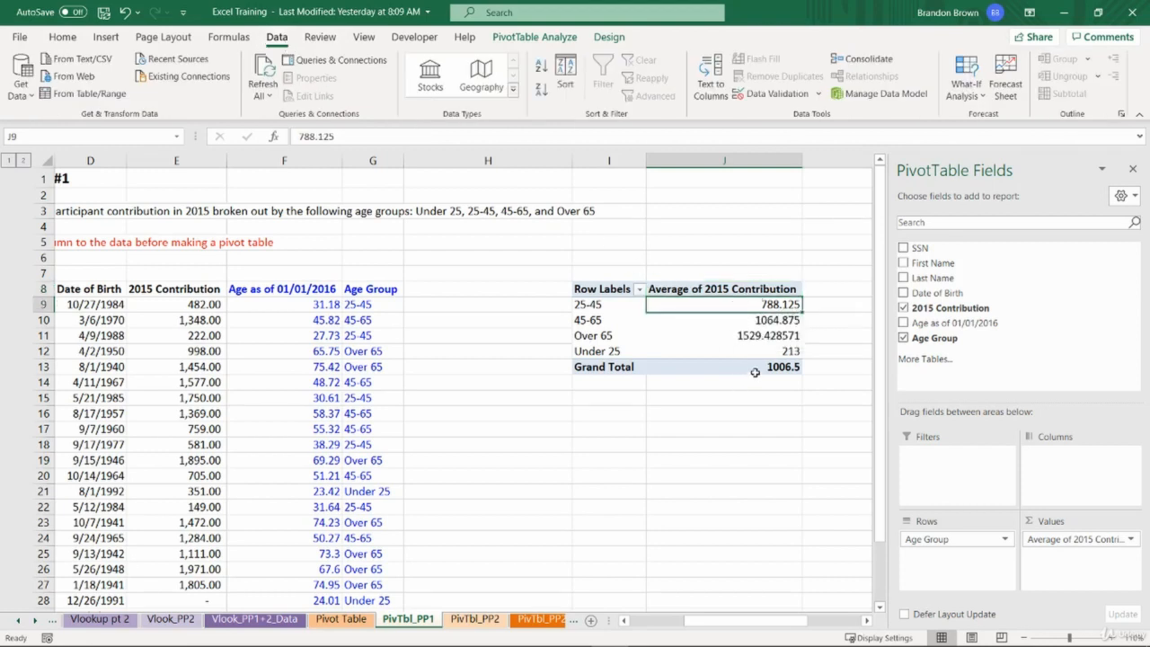
left_click(542, 72)
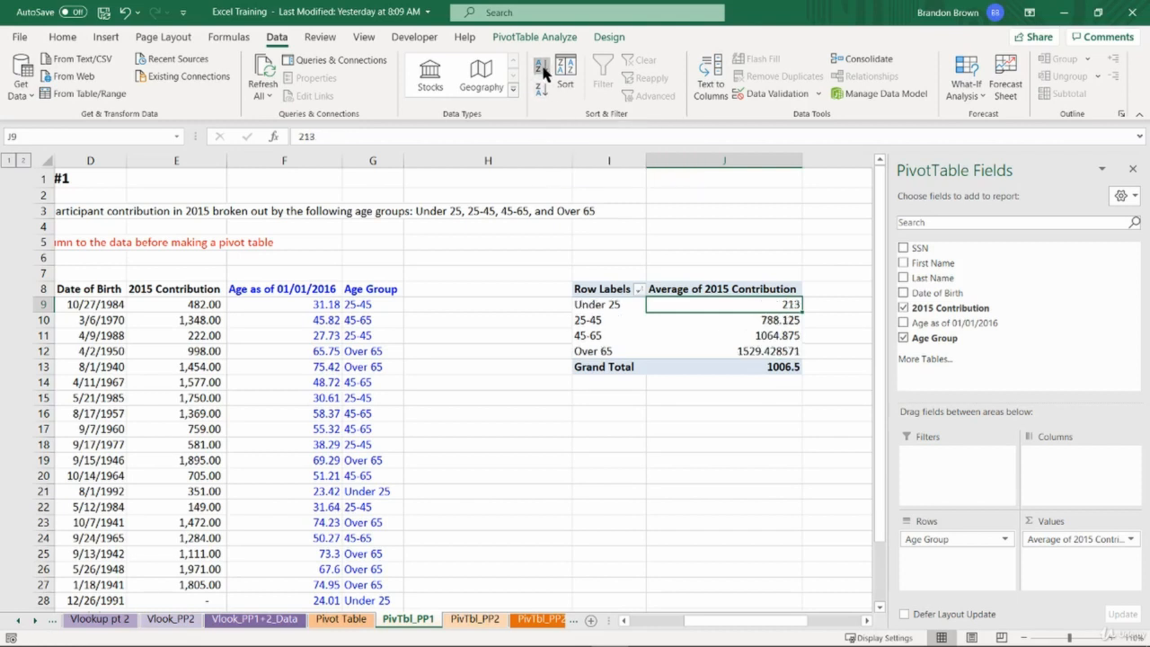
- Review the order of the age groups and their average contributions in the sorted pivot table
left_click_drag(619, 306, 703, 307)
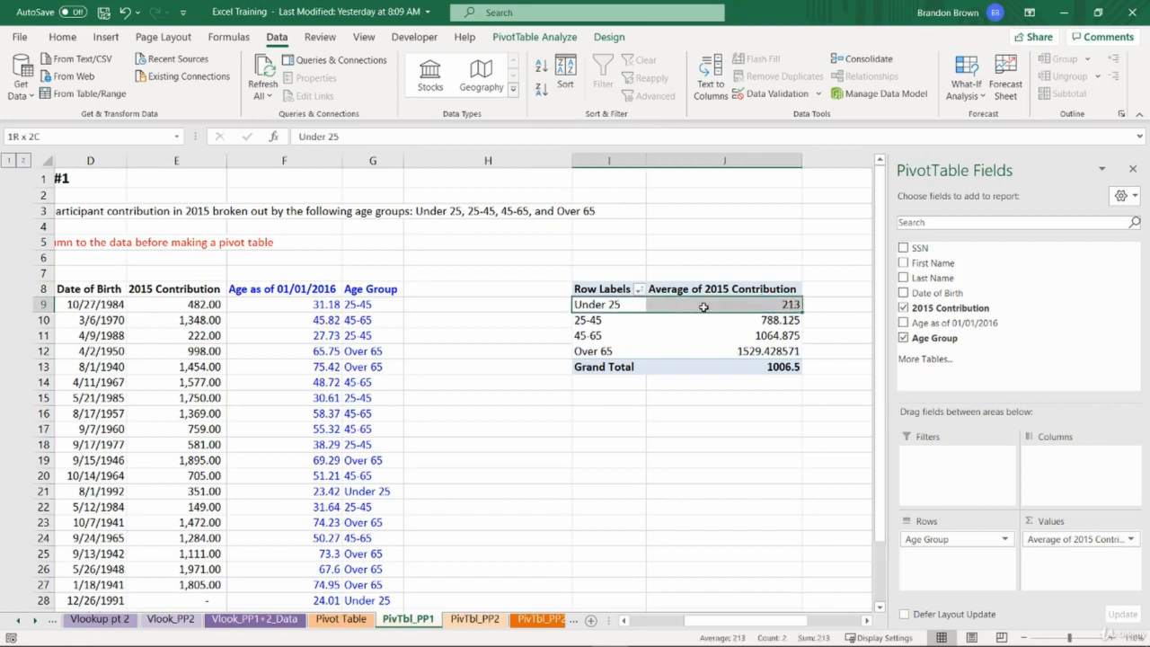
left_click(590, 320)
left_click(591, 335)
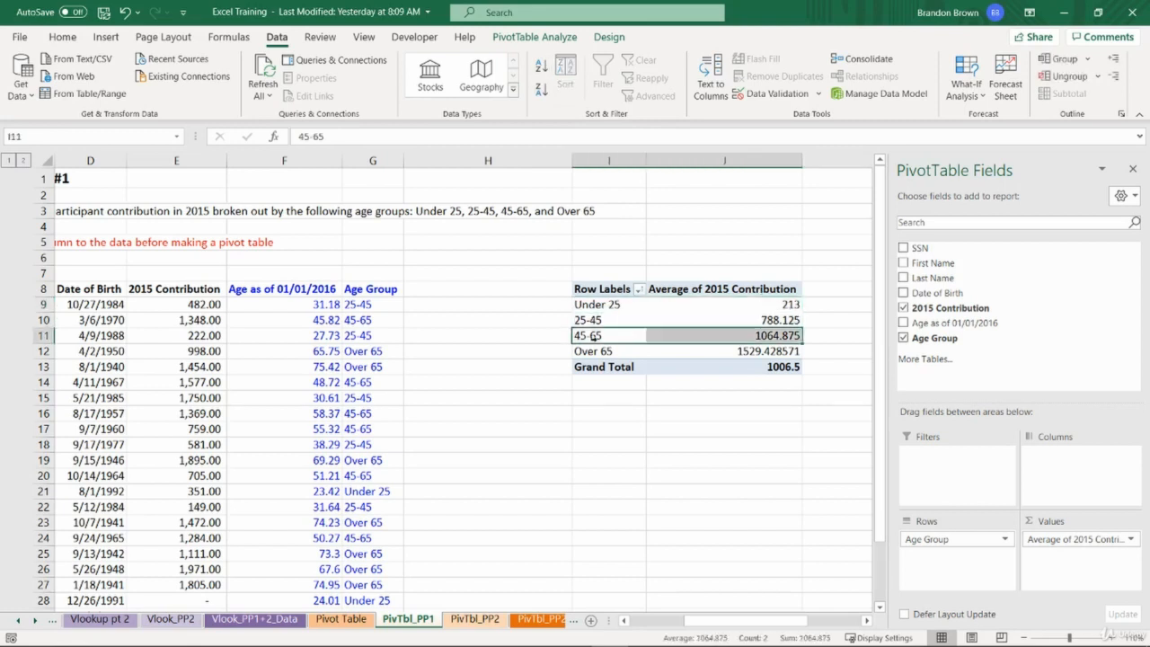
left_click(592, 352)
left_click(614, 312)
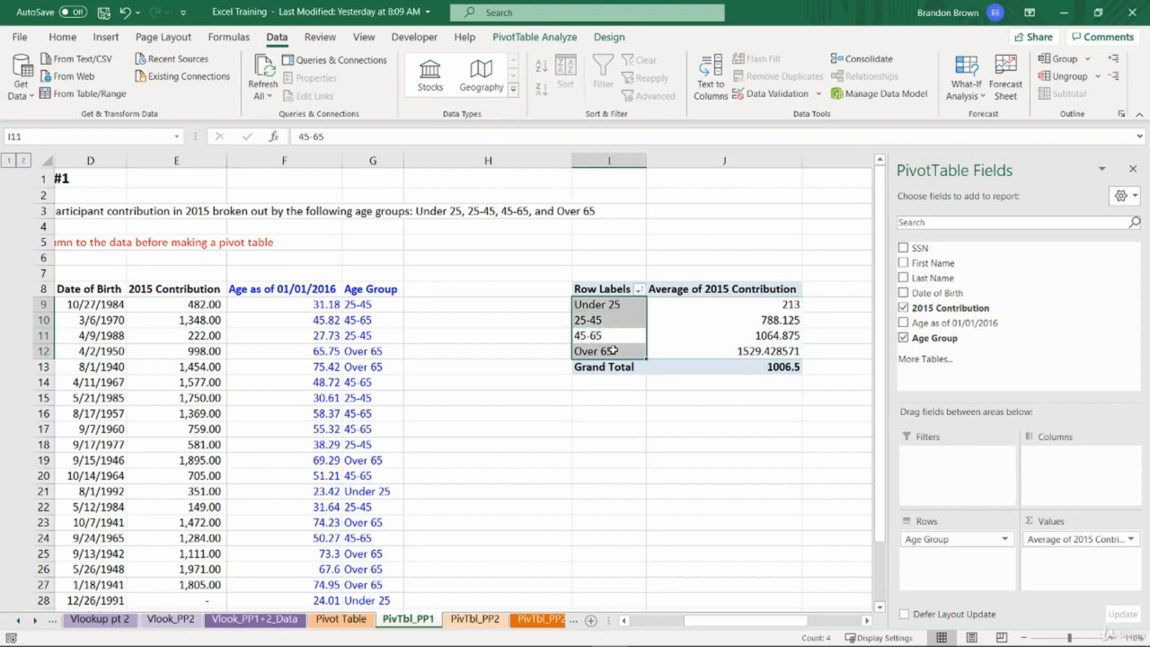
left_click(613, 351)
left_click(724, 350)
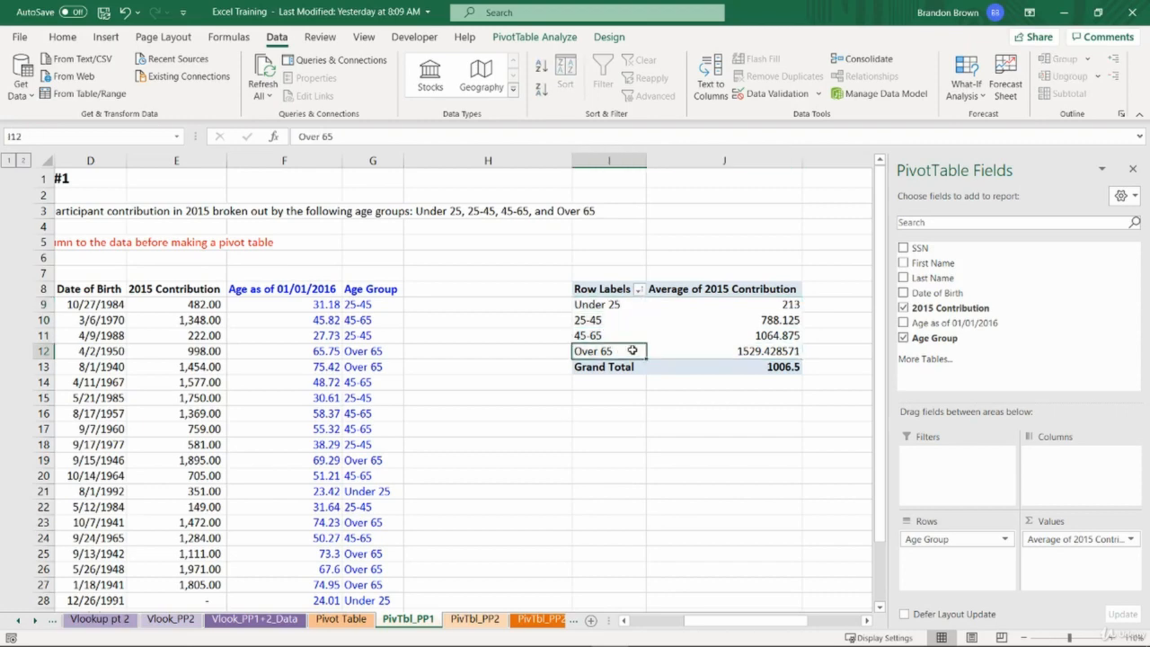
- Expand the grouped rows of the Practice Problem #1 Solution and view its pivot table of average contribution by age group
left_click_drag(688, 621, 626, 623)
scroll(303, 416, "down", 12)
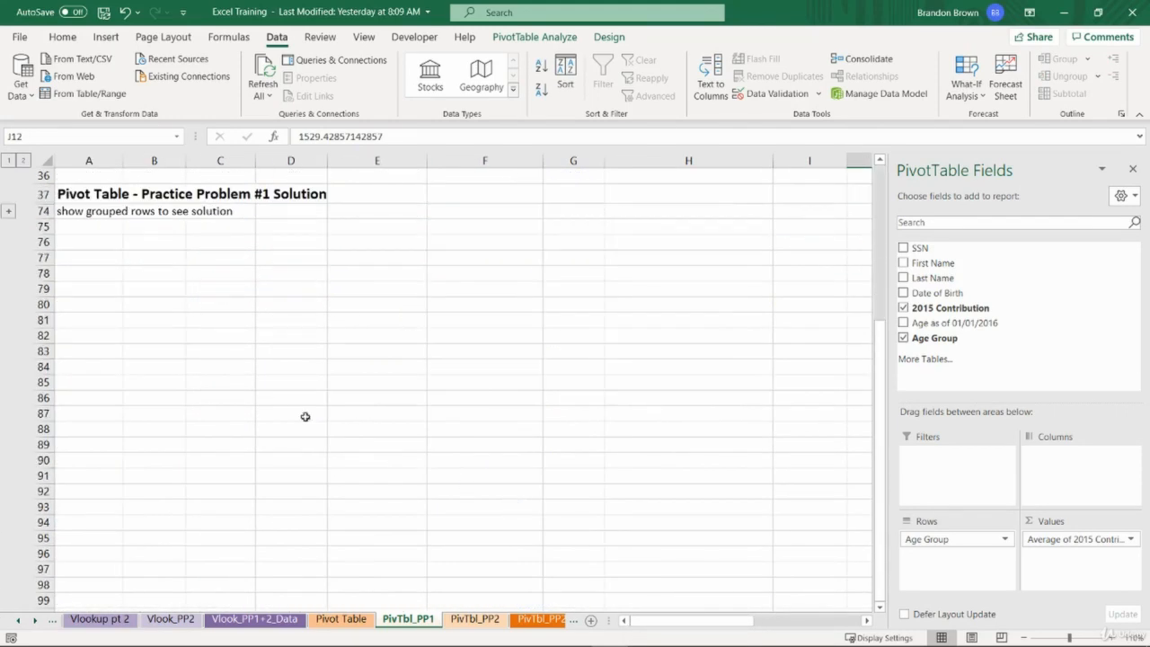
left_click(4, 214)
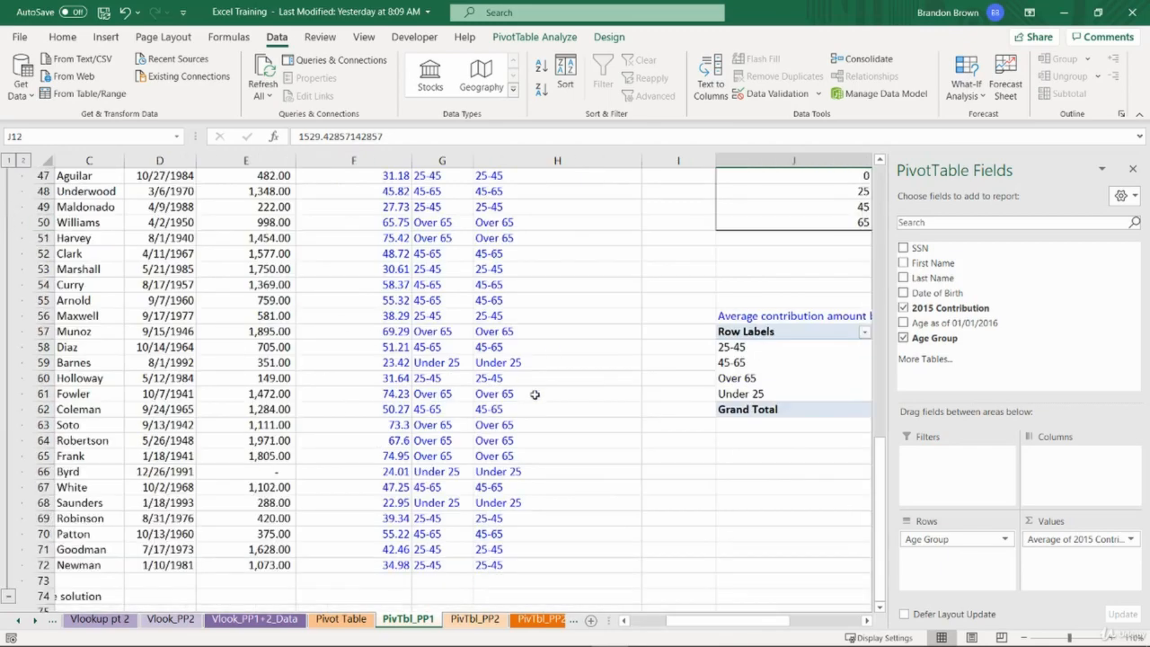
scroll(533, 395, "up", 4)
scroll(554, 437, "down", 2)
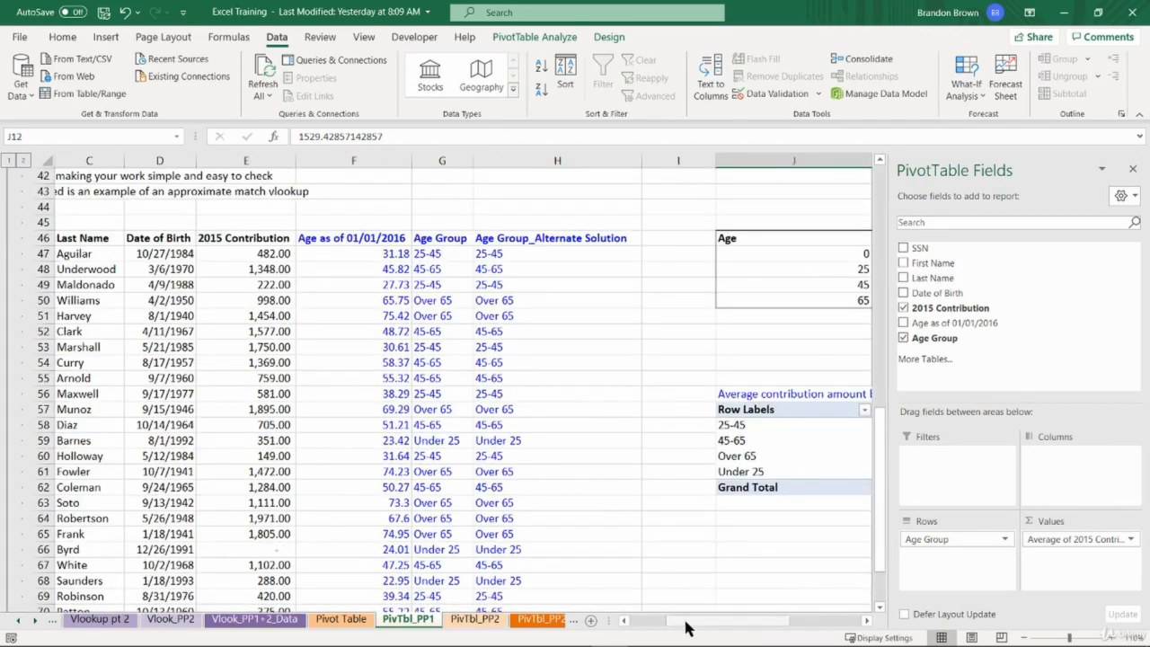
left_click_drag(701, 626, 768, 626)
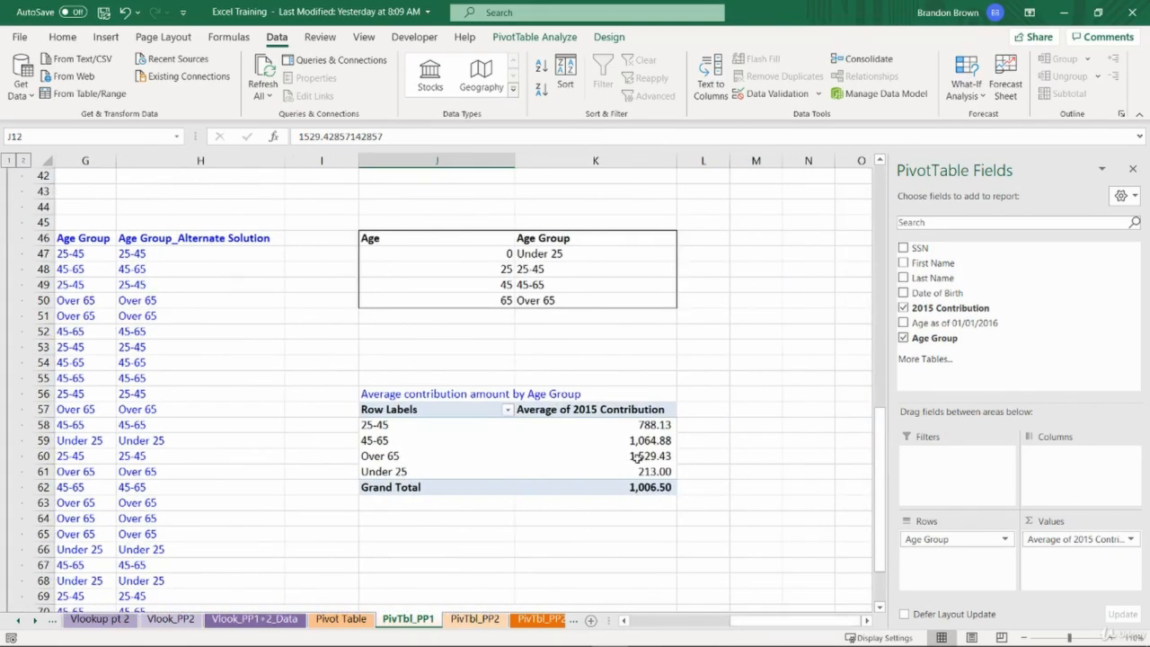
- Examine the Age and Age Group lookup table used for the alternate solution
left_click(473, 256)
left_click(467, 279)
left_click(563, 273)
left_click(473, 258)
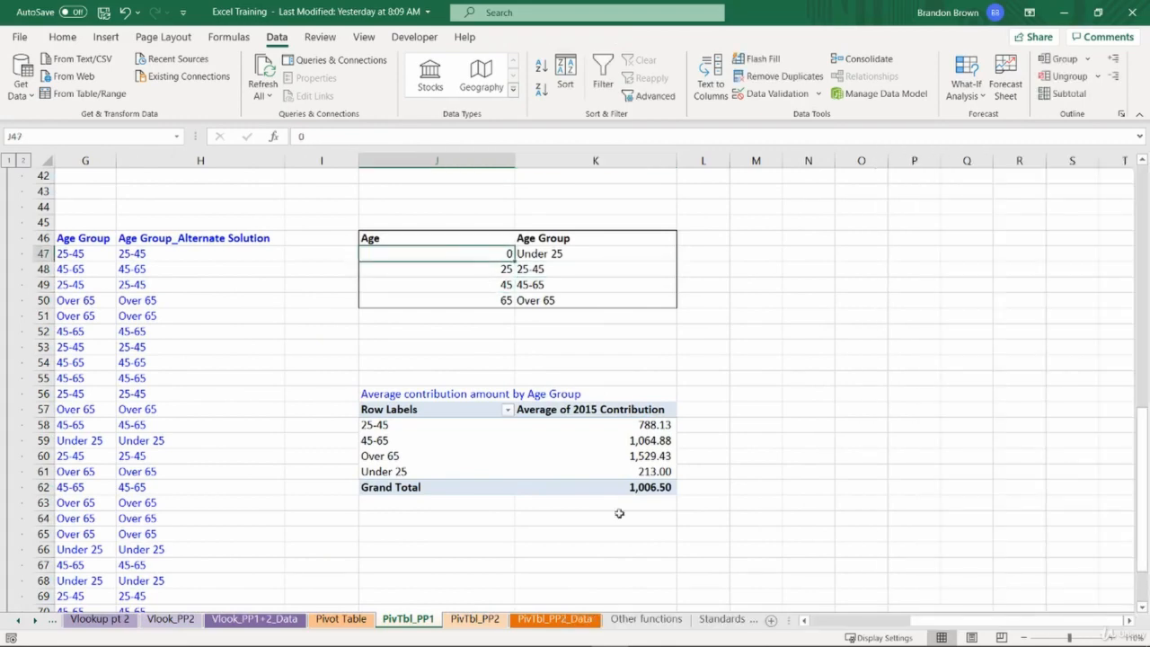
- Review the Practice Problem #1 pivot table and the nested IF formula in cell G13 of its Age Group column
left_click_drag(915, 624, 746, 595)
scroll(513, 469, "up", 3)
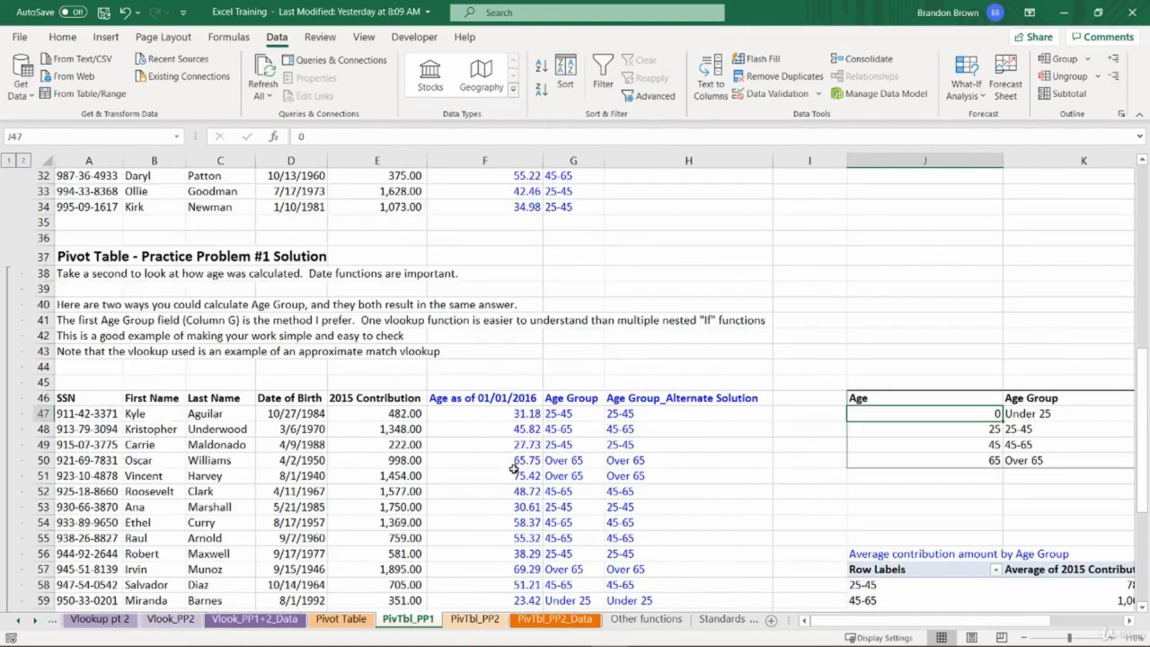
left_click(71, 273)
scroll(493, 352, "up", 10)
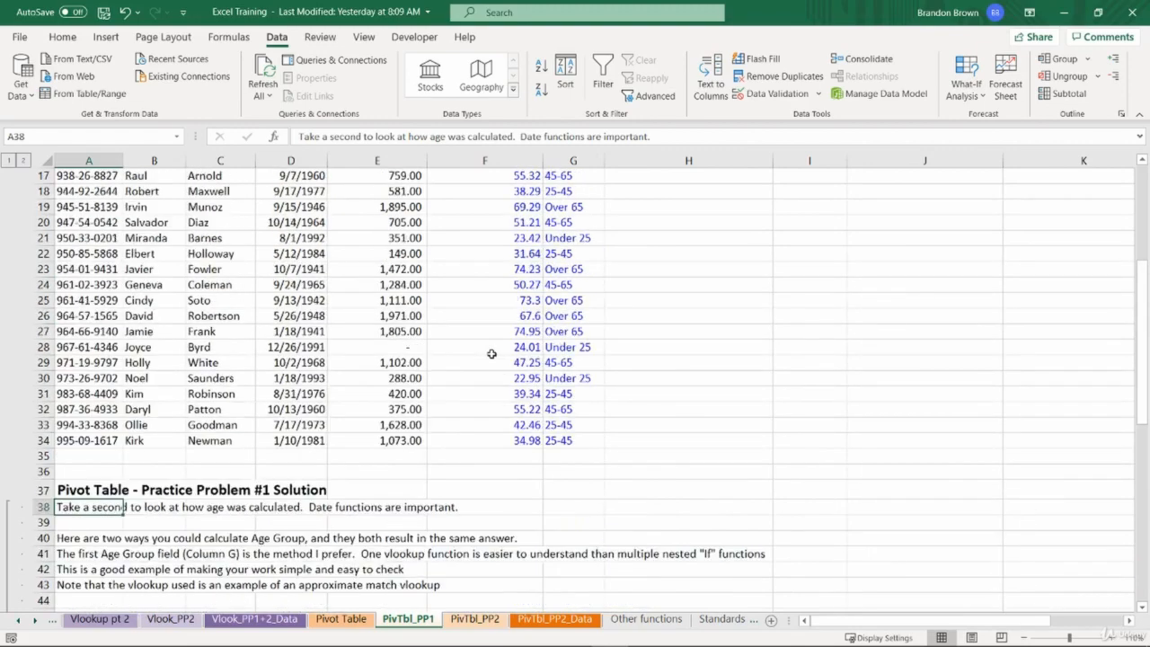
left_click(793, 305)
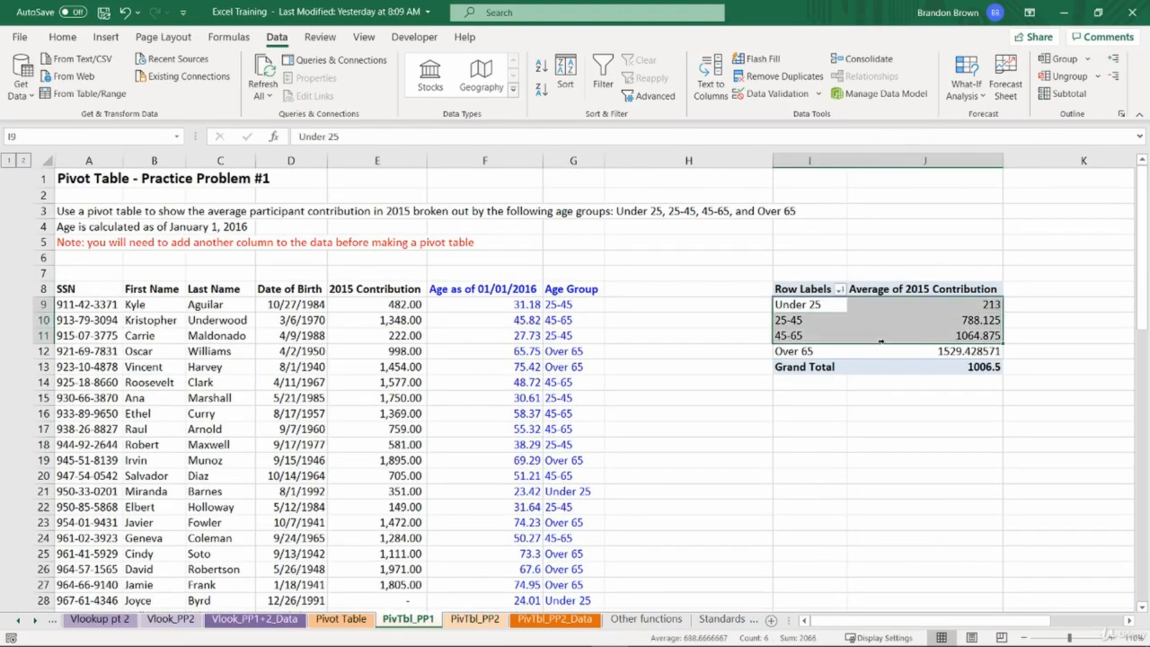
left_click(582, 302)
key("F2")
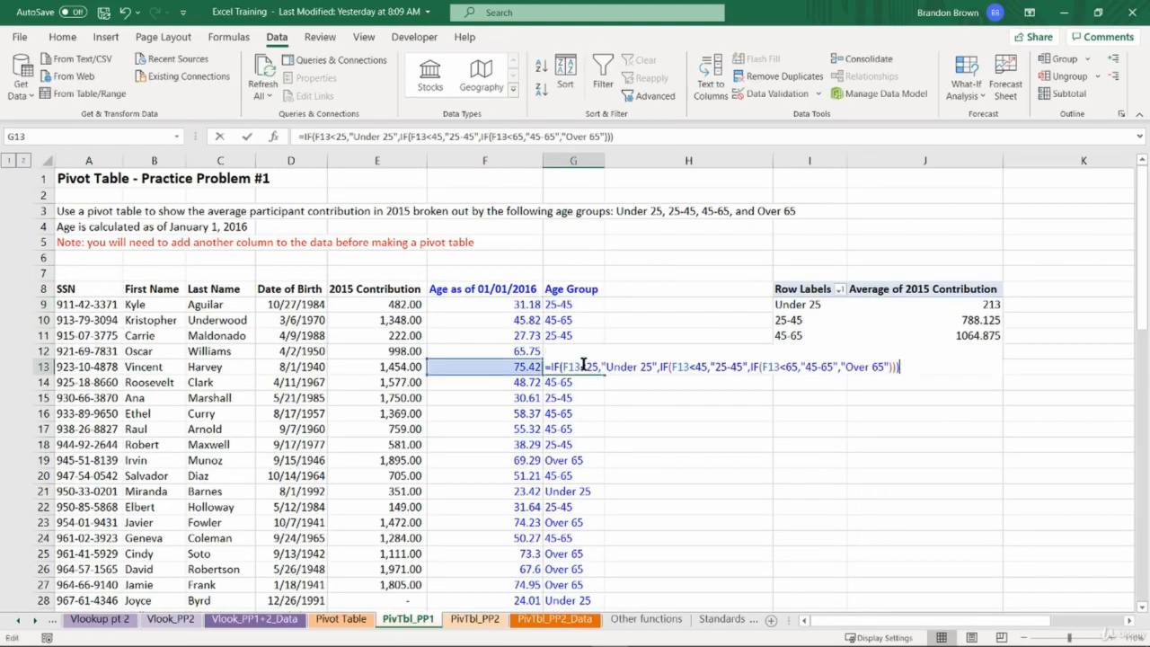
key("Escape")
- View the solution's pivot table of average contribution amount by age group beside its data rows
scroll(660, 395, "down", 15)
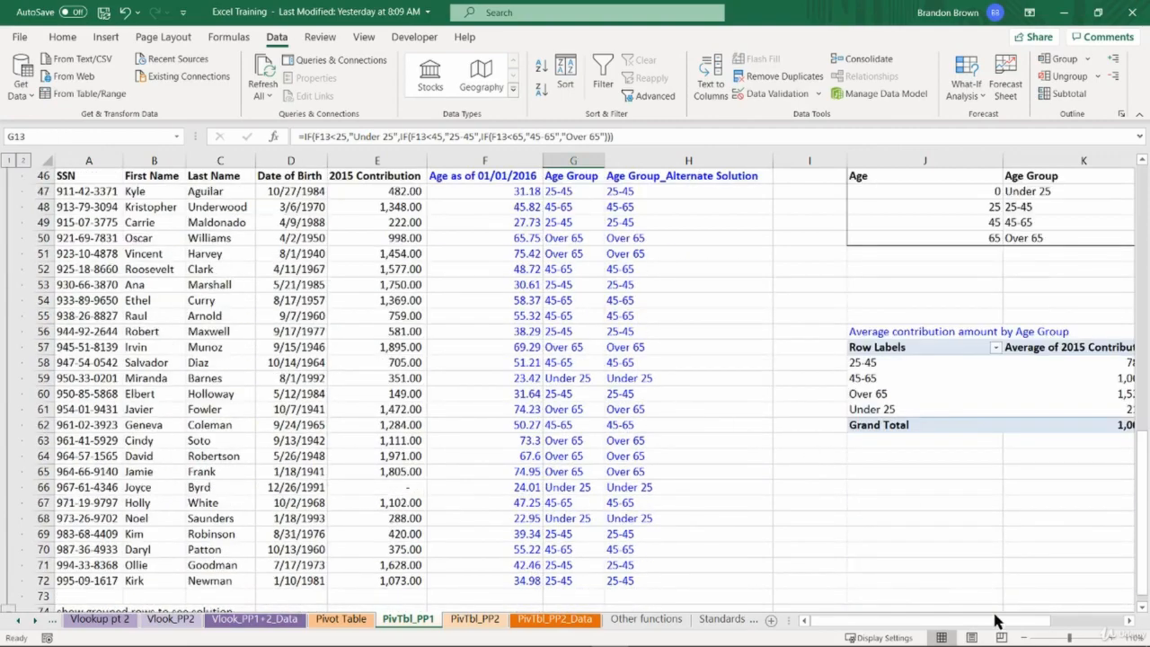
left_click_drag(996, 619, 1033, 622)
left_click(835, 455)
left_click(1063, 442)
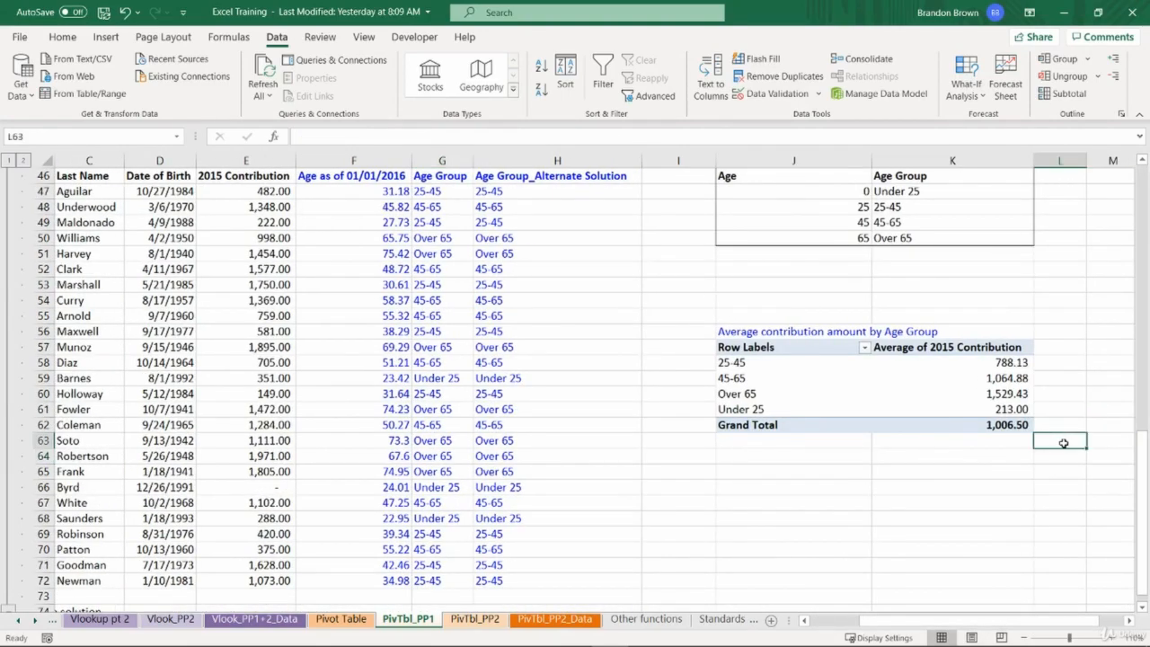
scroll(1043, 377, "up", 13)
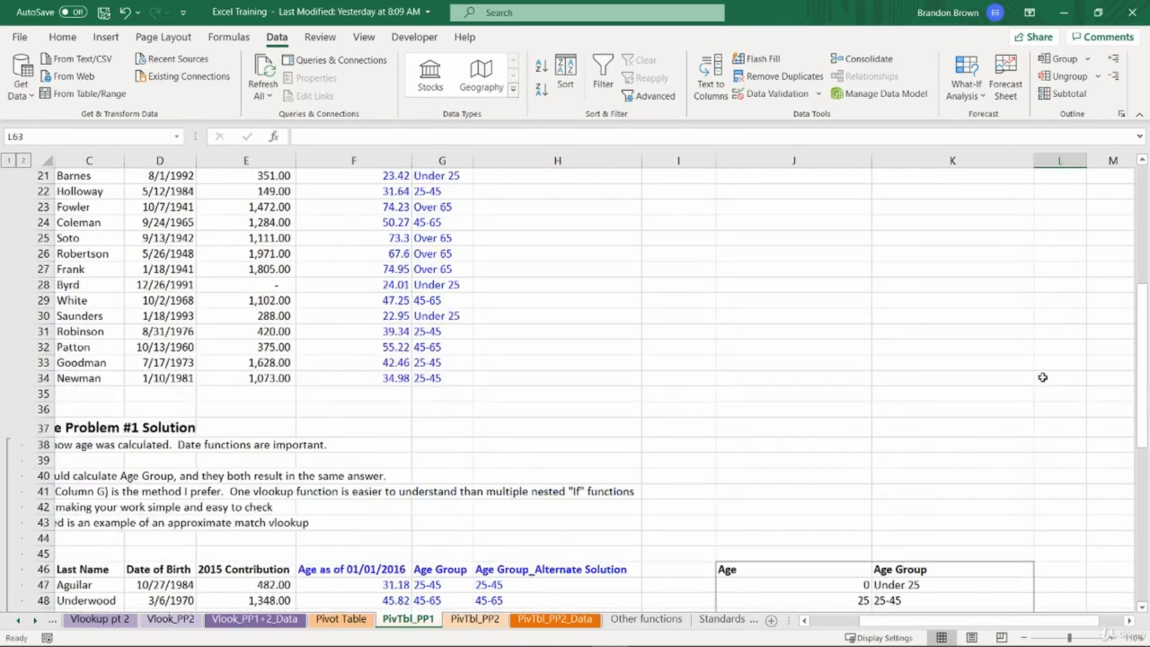
scroll(1011, 372, "down", 12)
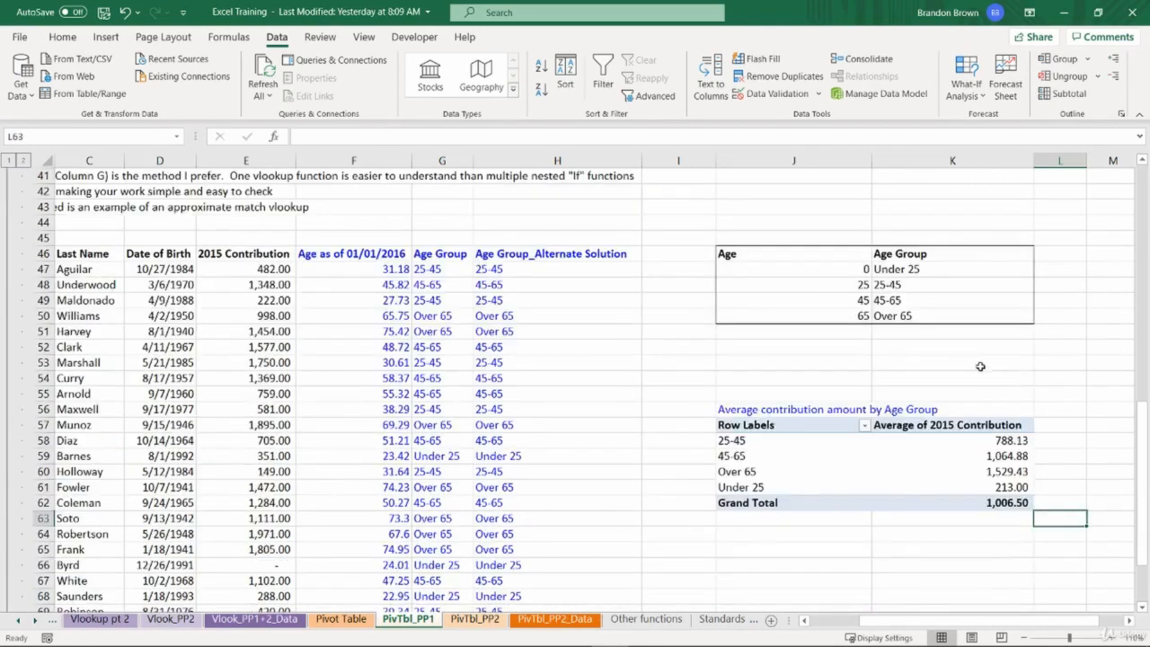
- Examine the Age thresholds in the solution's lookup table and the Age Group each one maps to
left_click_drag(795, 269, 809, 315)
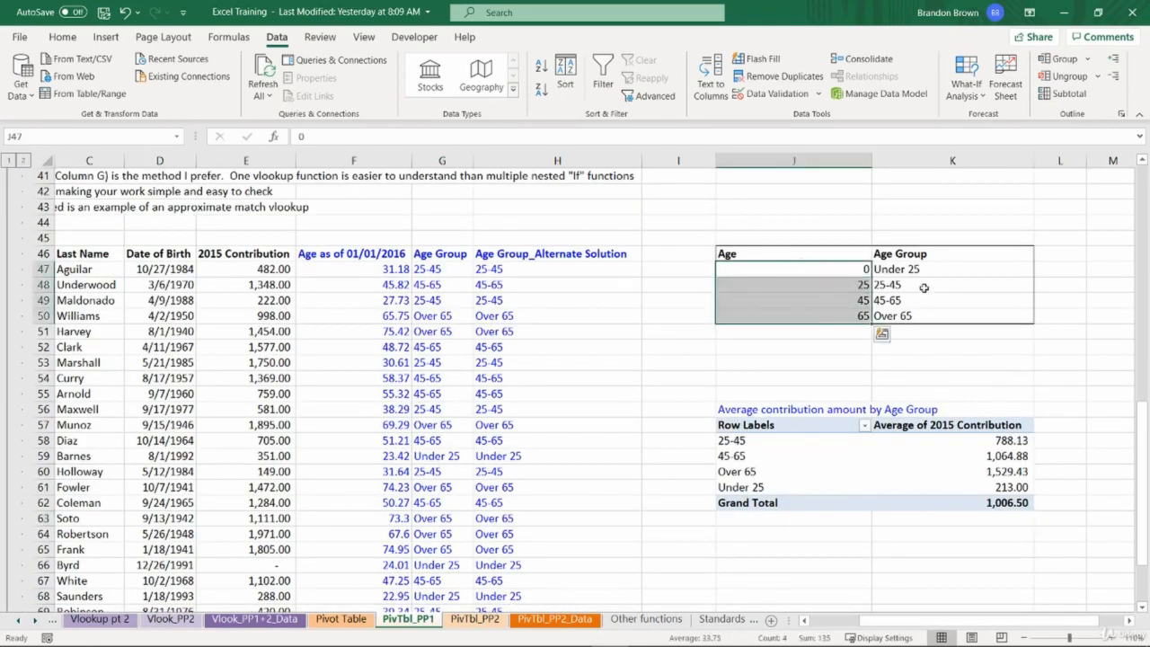
left_click_drag(931, 271, 924, 316)
left_click_drag(842, 270, 843, 318)
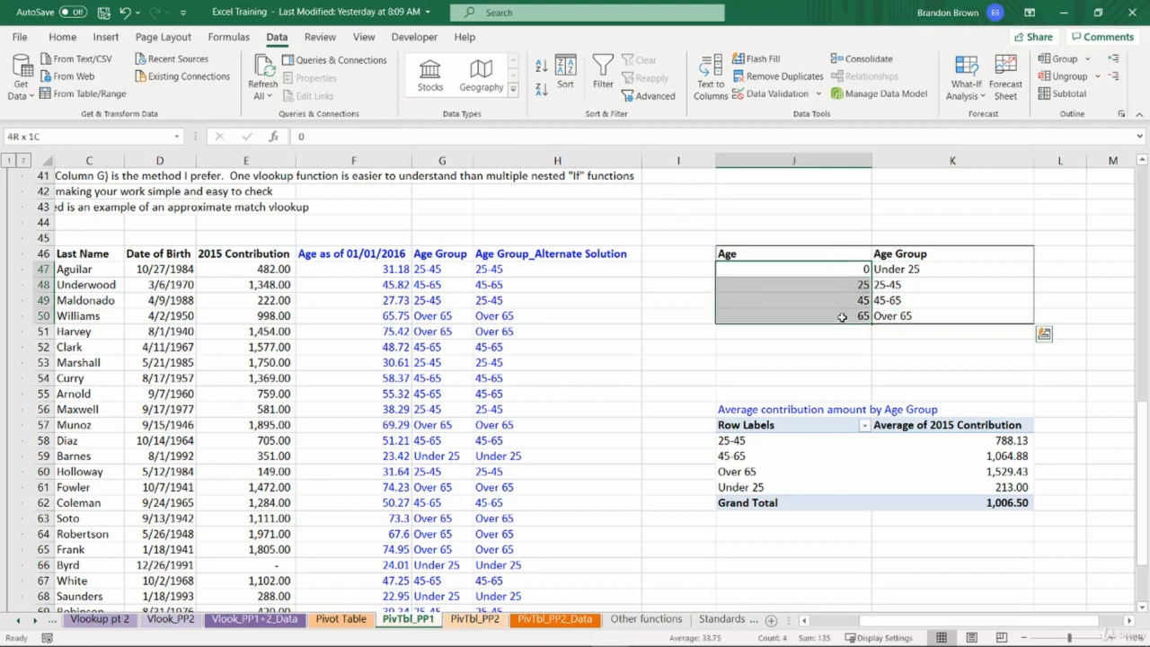
left_click(842, 317)
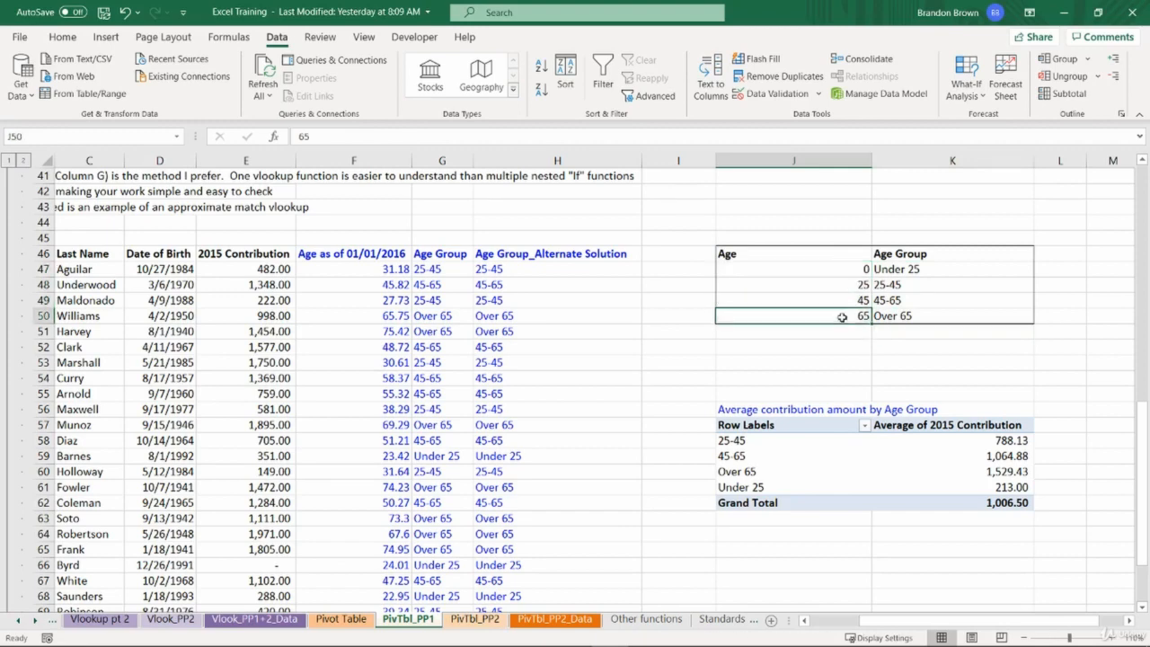
left_click_drag(840, 265, 921, 322)
left_click(840, 269)
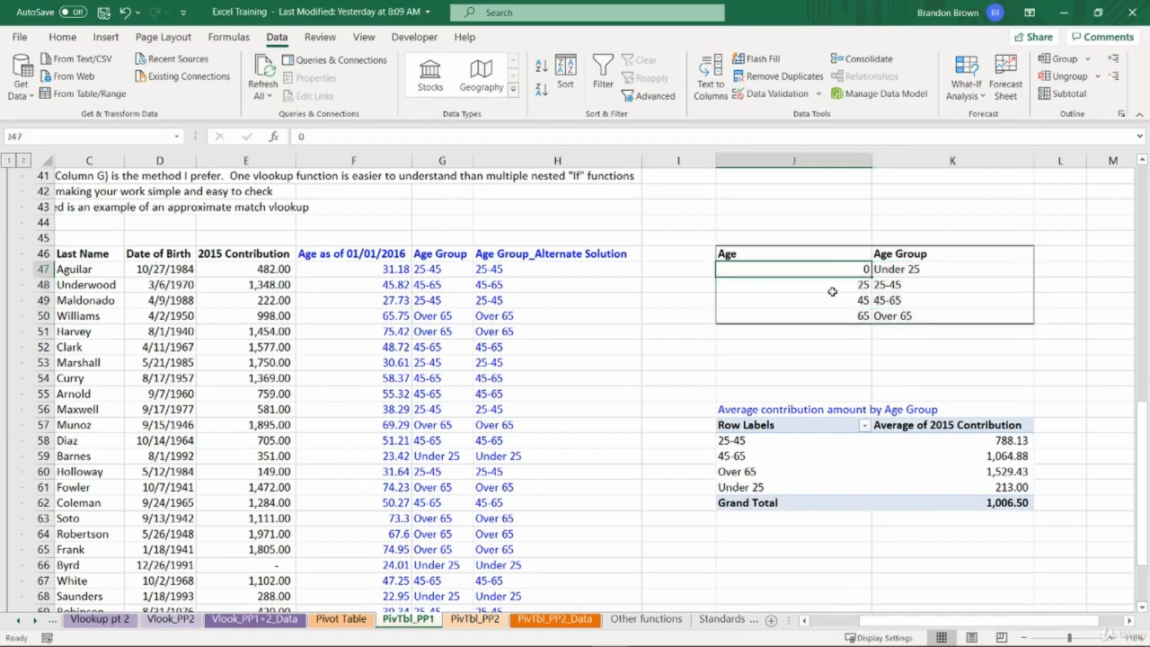
left_click_drag(811, 284, 899, 270)
left_click(906, 268)
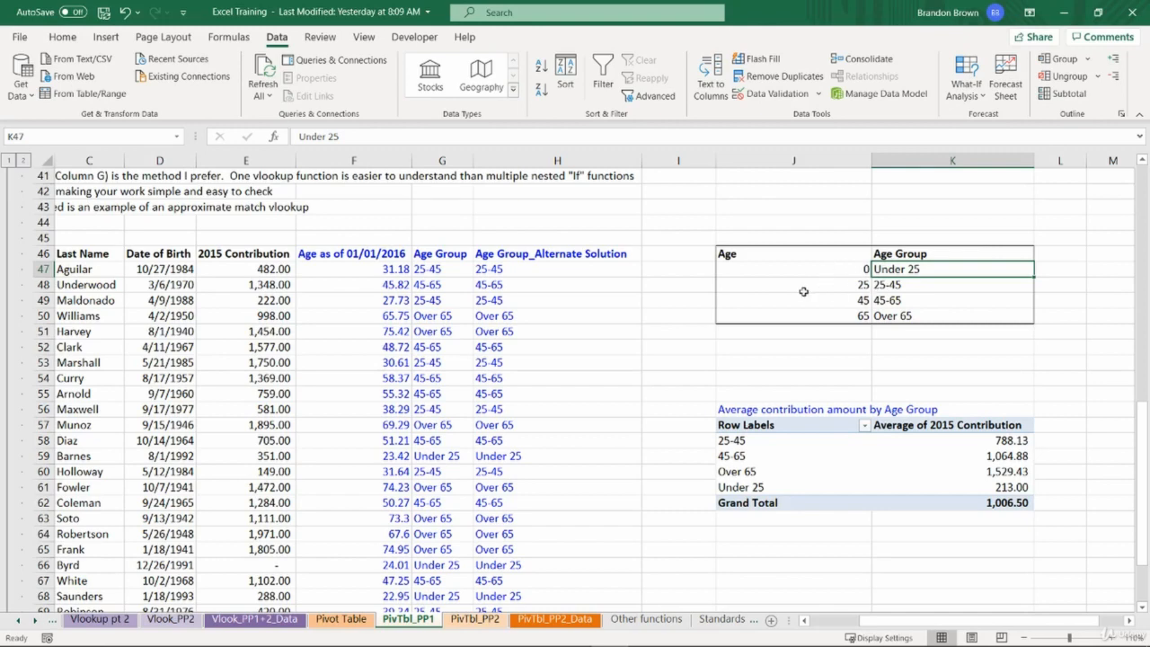
left_click(890, 285)
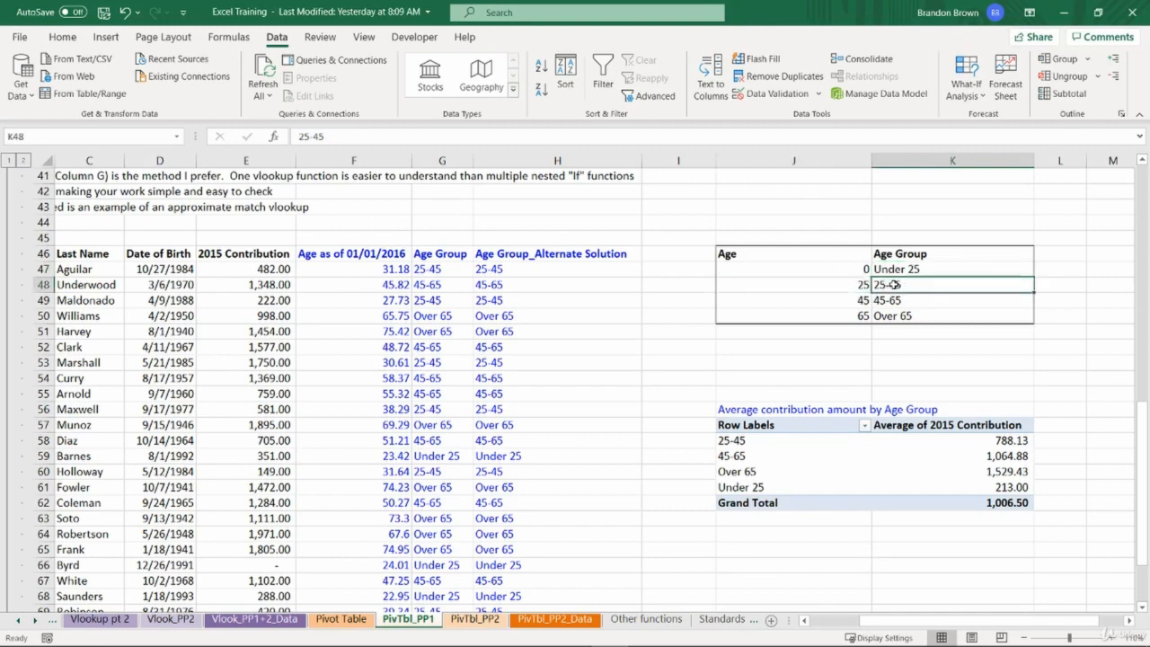
- Inspect the VLOOKUP formula in G47 and the nested IF formula in H47 without changing either
double_click(581, 270)
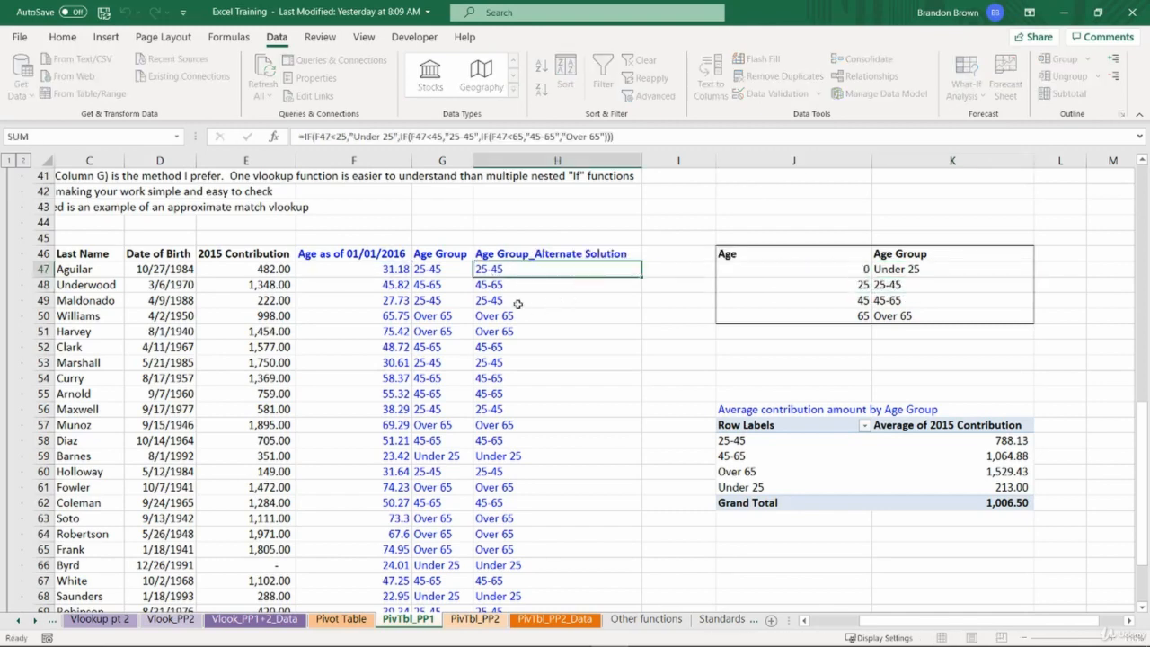
double_click(445, 270)
left_click_drag(419, 270, 569, 269)
left_click(569, 270)
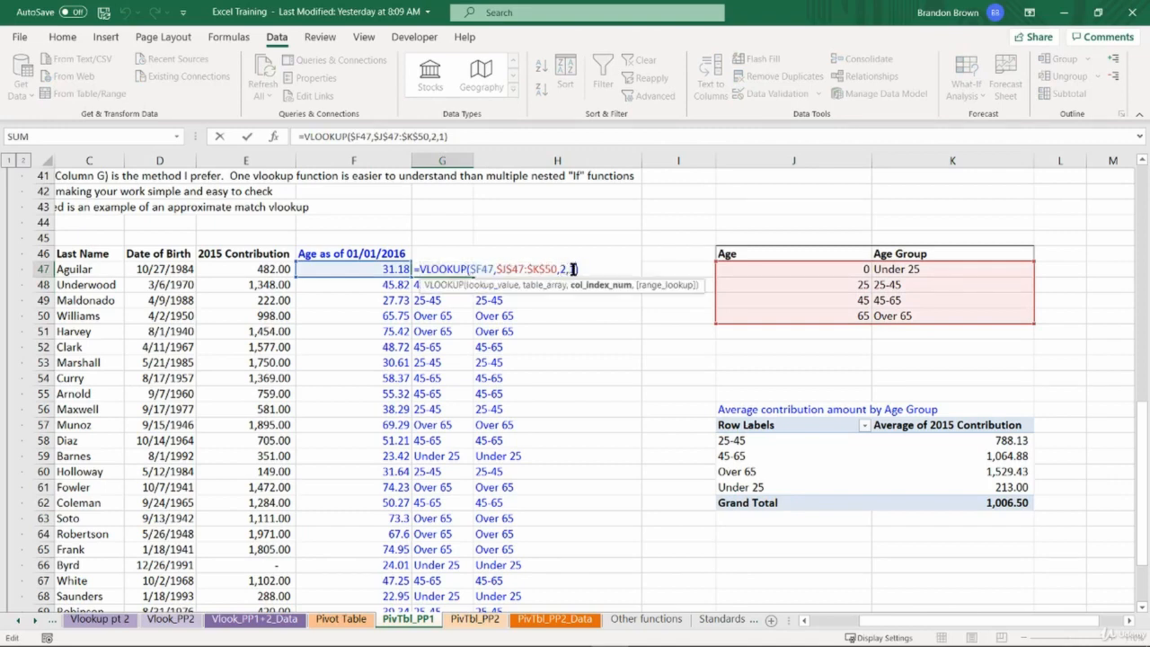
left_click(570, 269)
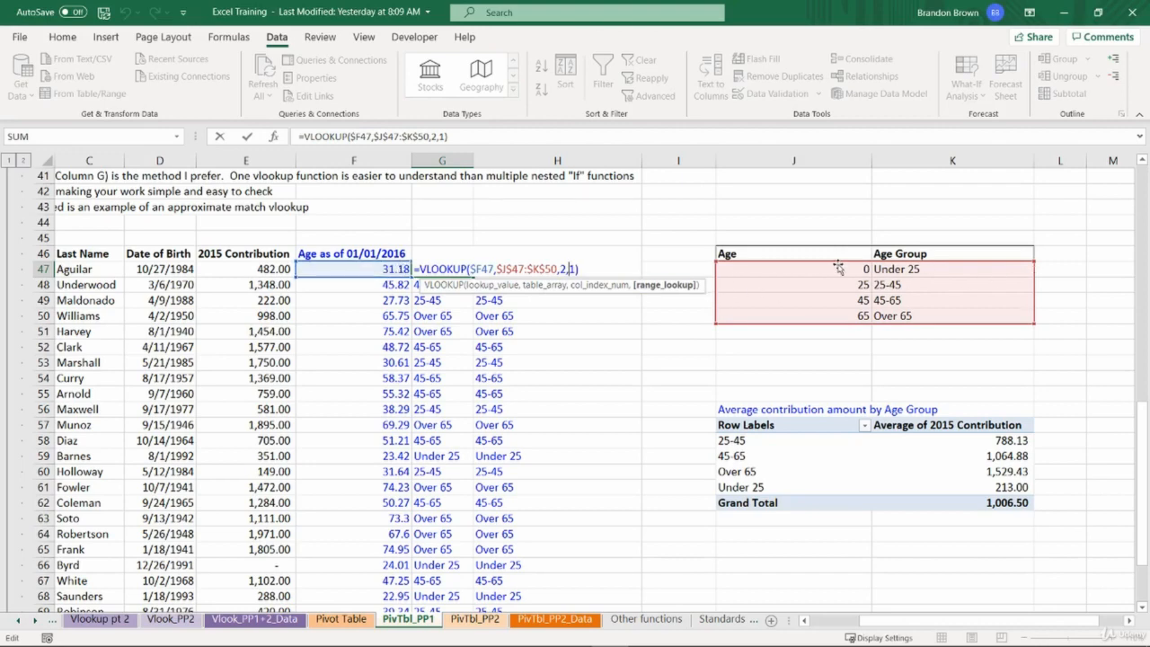
key("Escape")
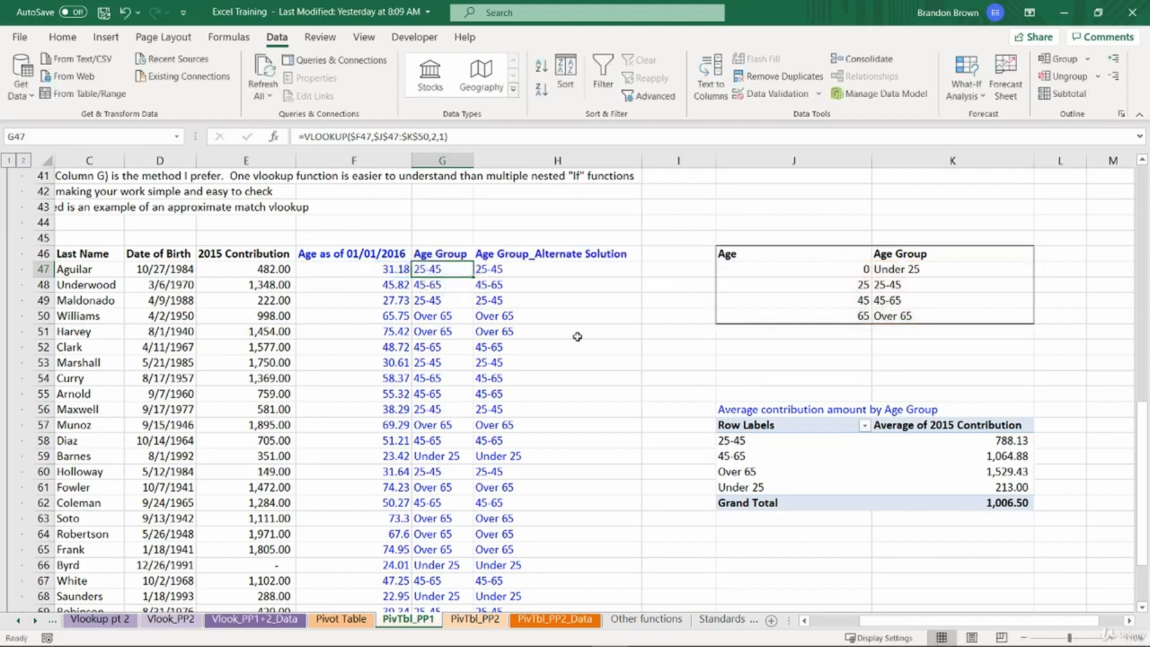
double_click(526, 267)
key("Escape")
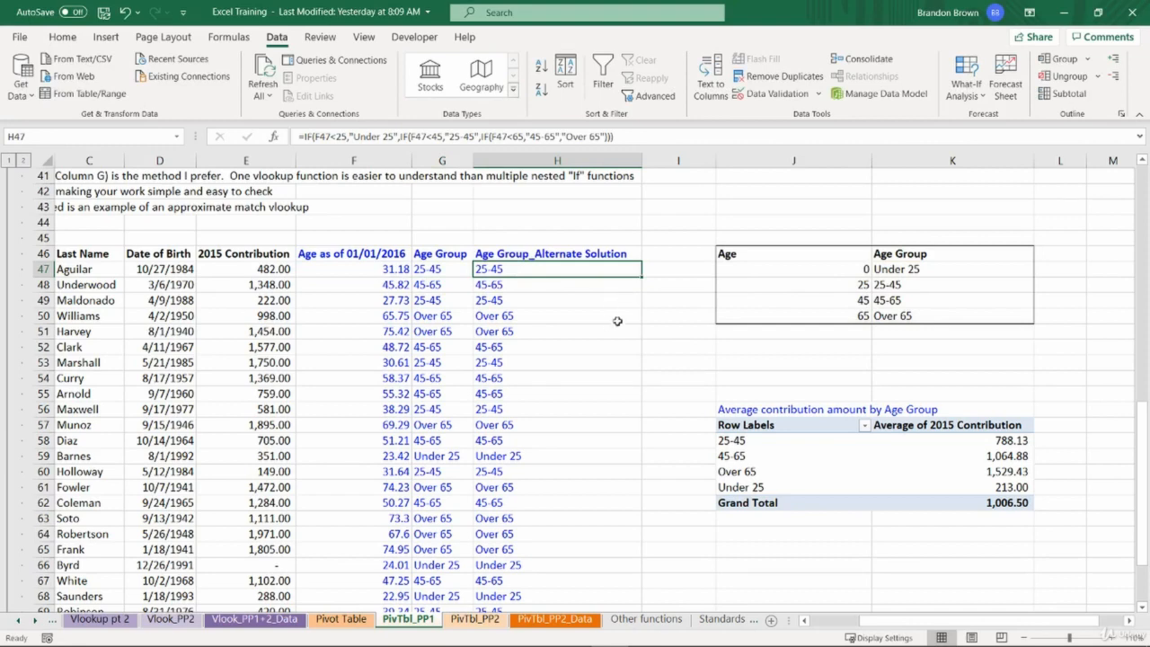
- Compare row 53's age with its group in both solution columns, and check the solution's pivot table rows
scroll(598, 368, "down", 2)
left_click(351, 284)
left_click(419, 284)
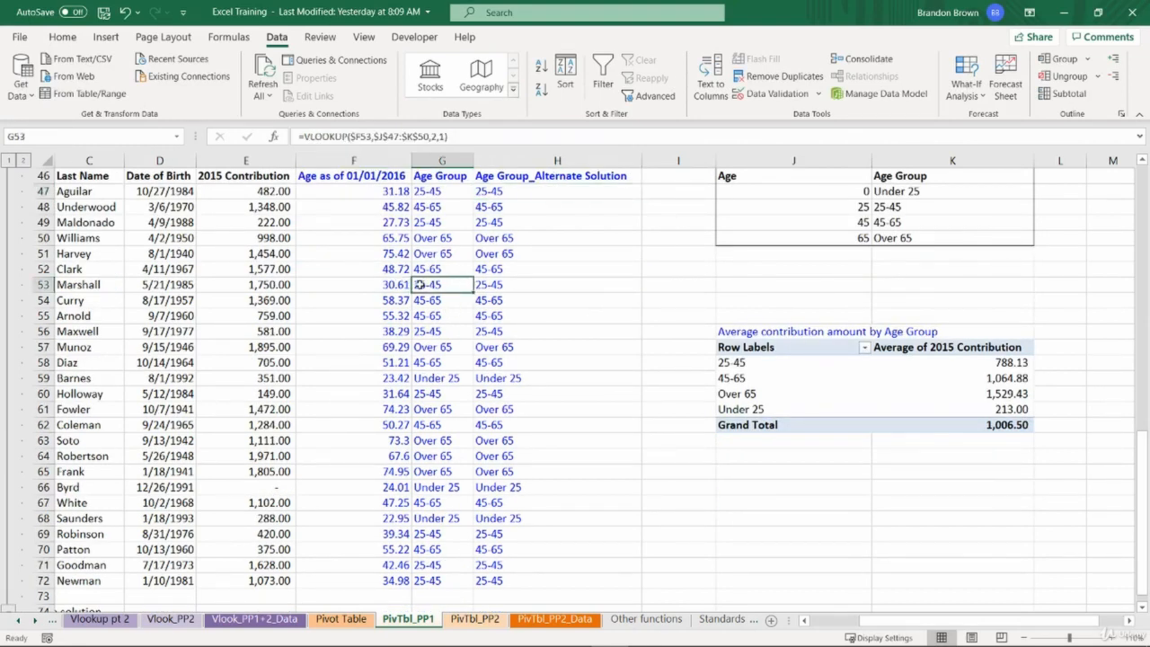
left_click(482, 284)
left_click(935, 409)
left_click_drag(785, 350, 784, 422)
left_click(704, 442)
- Return to the Practice Problem #1 title and select cell A1
scroll(630, 495, "up", 15)
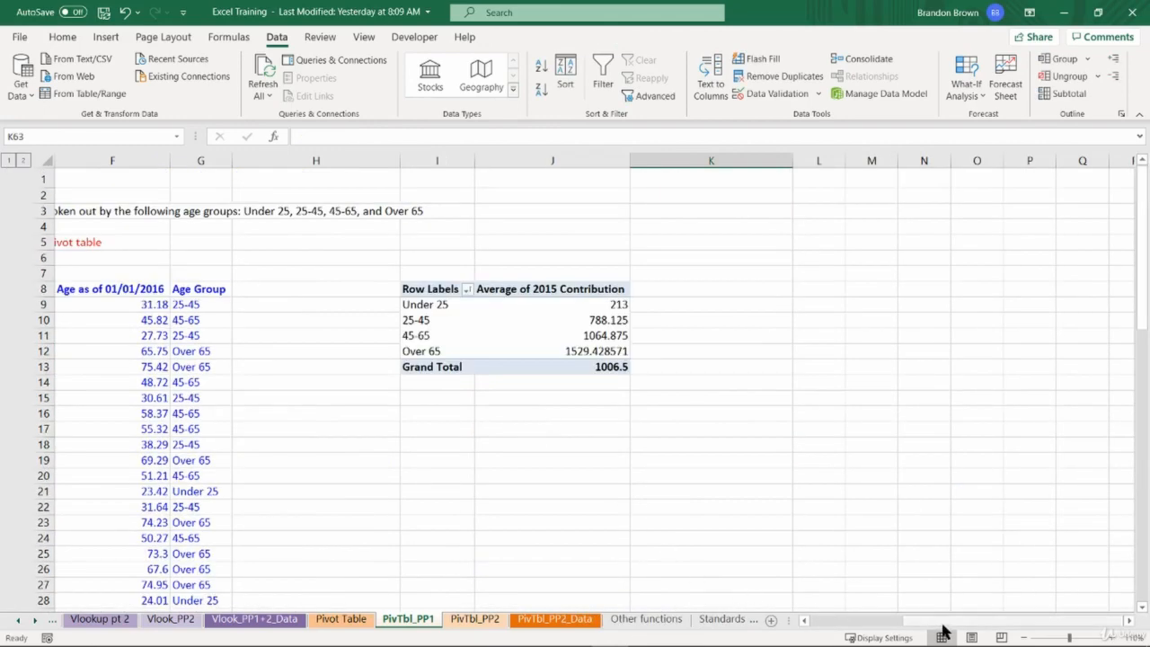
left_click_drag(941, 621, 854, 621)
left_click(84, 174)
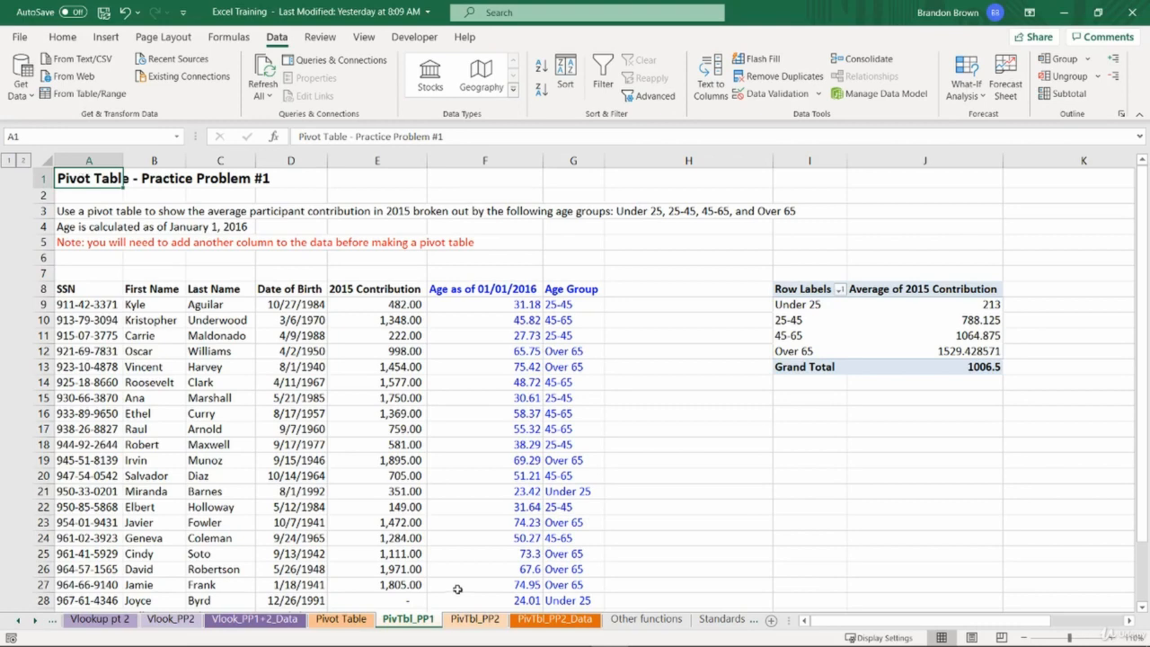
- Read the Practice Problem #2 instructions on PivTbl_PP2 and view the check register on PivTbl_PP2_Data
left_click(475, 619)
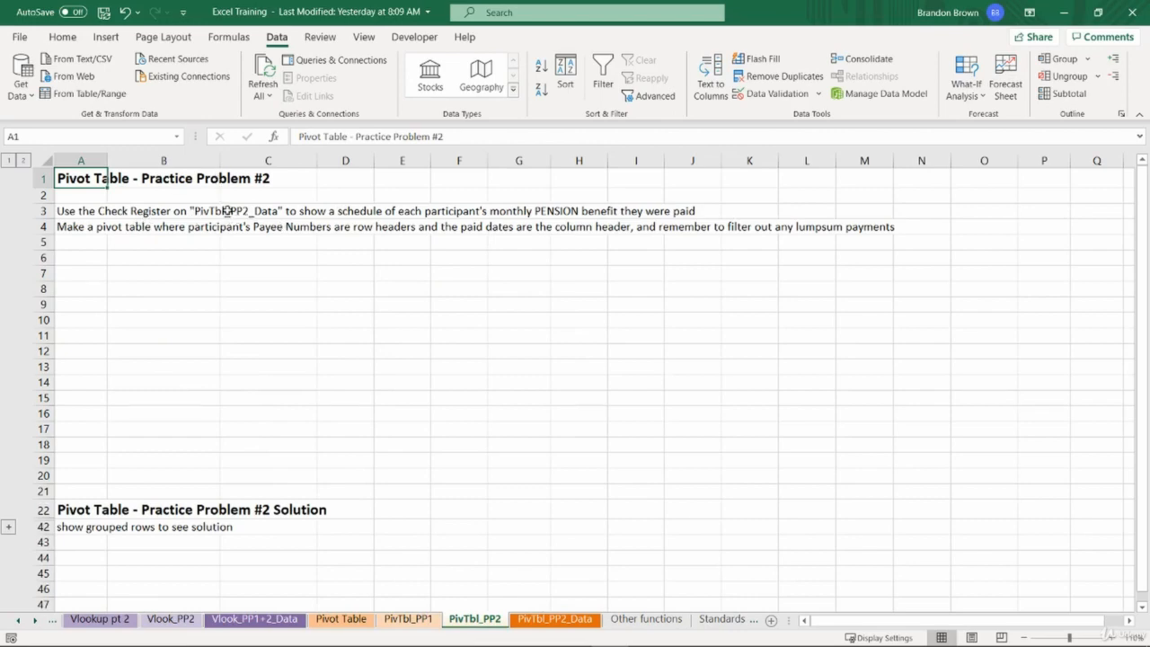
left_click(551, 619)
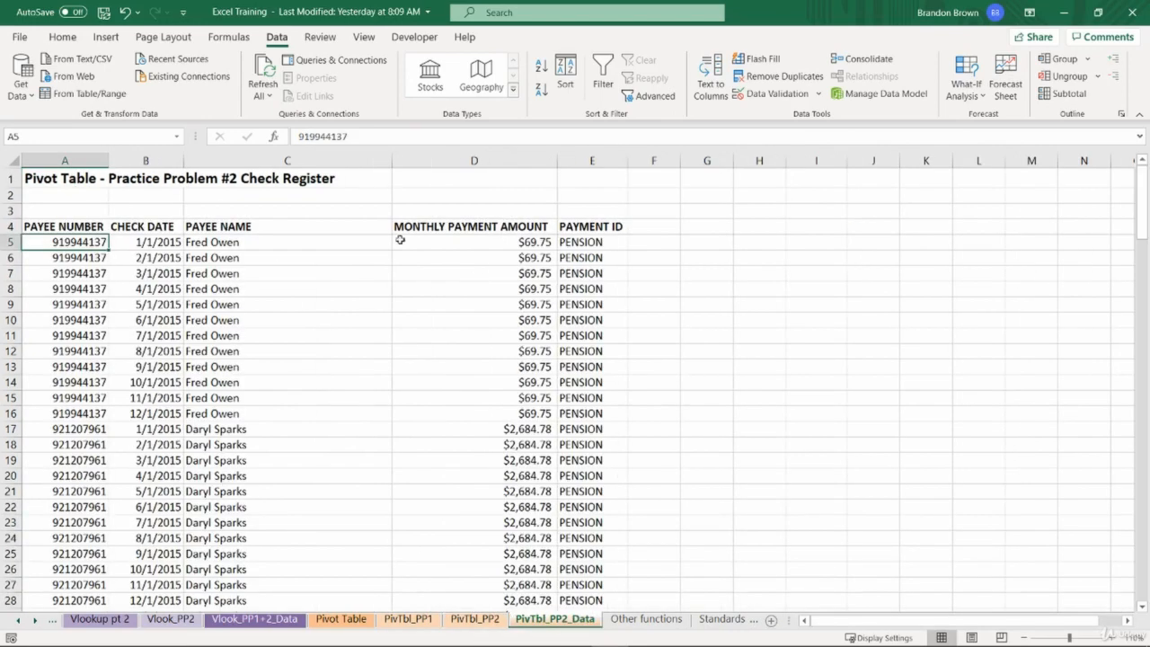
left_click(461, 618)
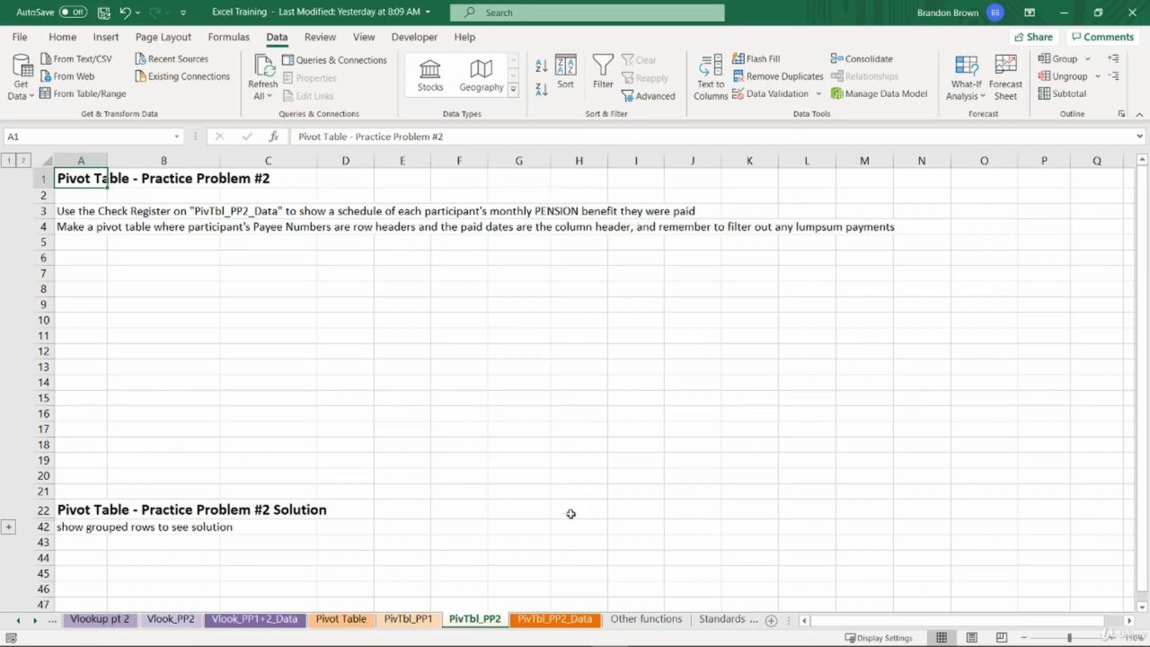
- Look for lump sum payments in the PivTbl_PP2_Data check register and select the first such row, row 37
left_click(554, 619)
left_click(581, 302)
scroll(627, 426, "down", 7)
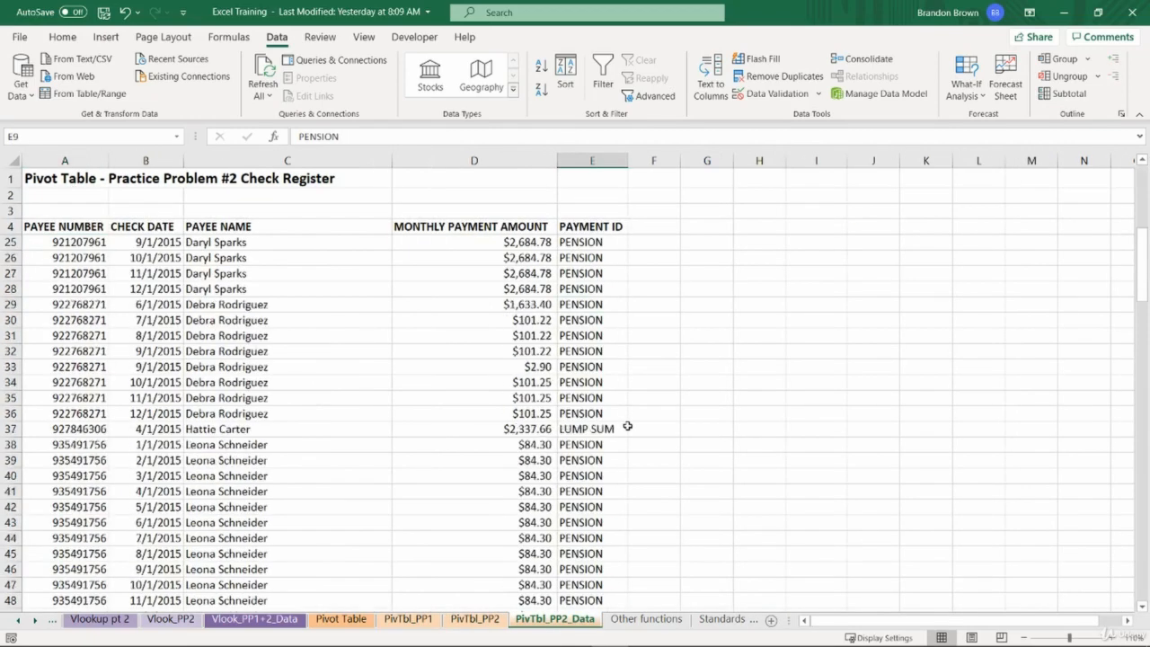
scroll(628, 426, "down", 5)
scroll(627, 426, "up", 4)
left_click(599, 352)
key("shift+space")
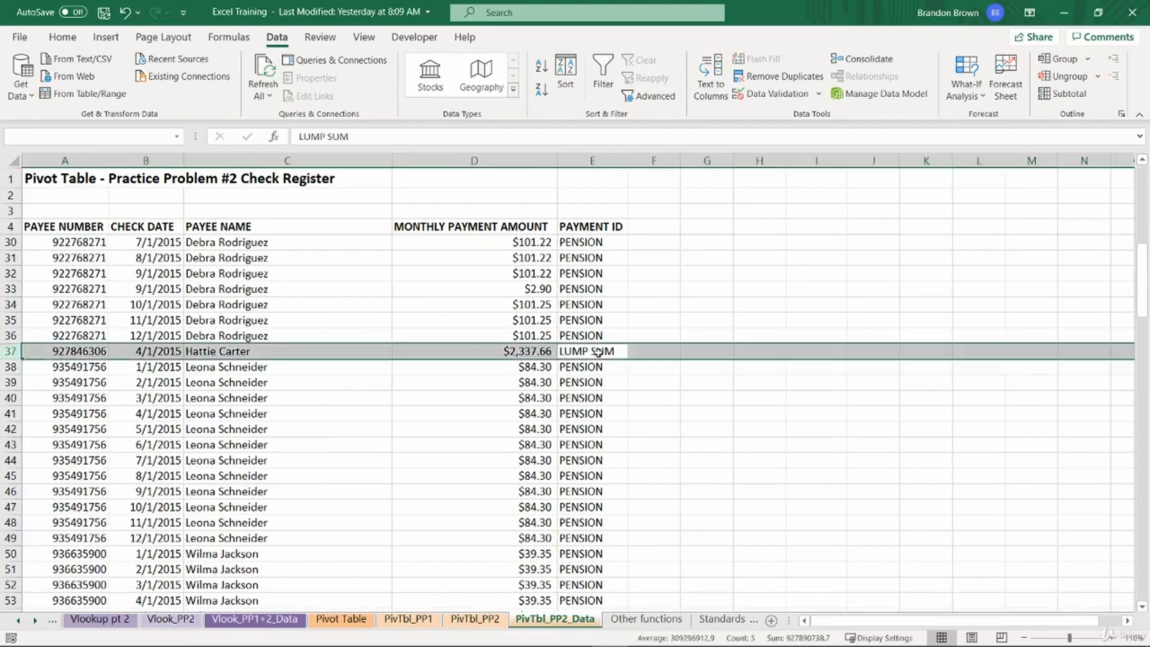
- Select the lump sum row at the end of the check register, row 94, and go back to the first records
scroll(593, 440, "down", 10)
scroll(592, 447, "down", 10)
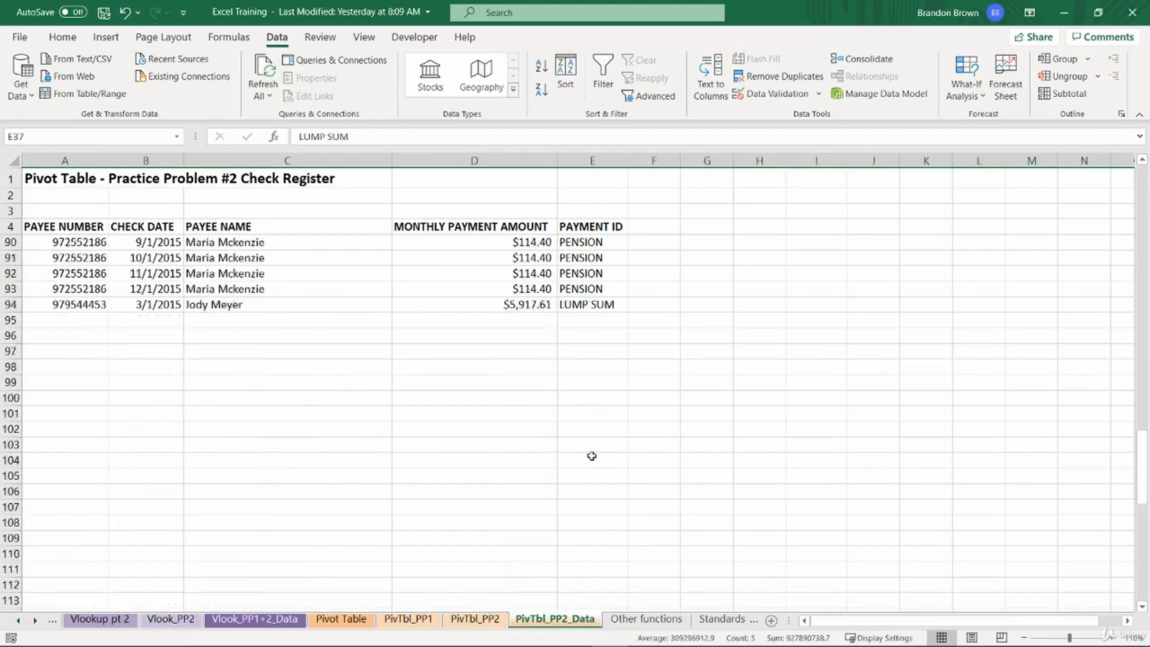
scroll(575, 503, "up", 5)
left_click(589, 538)
key("shift+space")
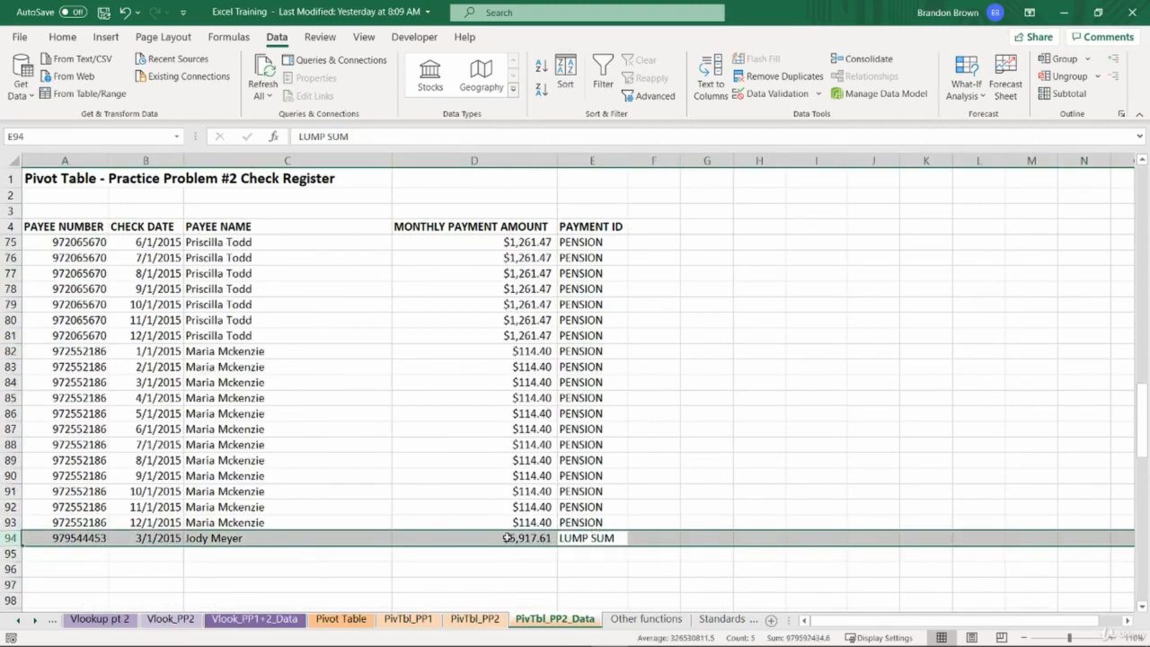
left_click_drag(589, 380, 598, 308)
left_click(599, 308)
scroll(599, 308, "up", 13)
scroll(593, 342, "up", 10)
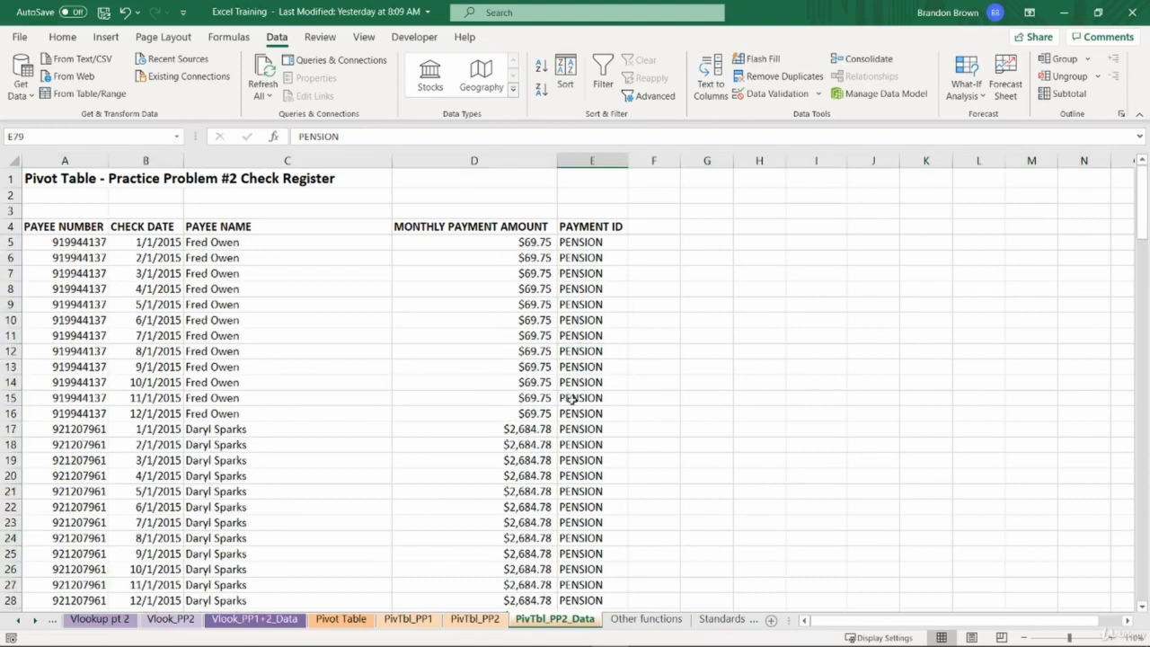
- Review the Practice Problem #2 instructions on PivTbl_PP2 and select cell A6
left_click(494, 620)
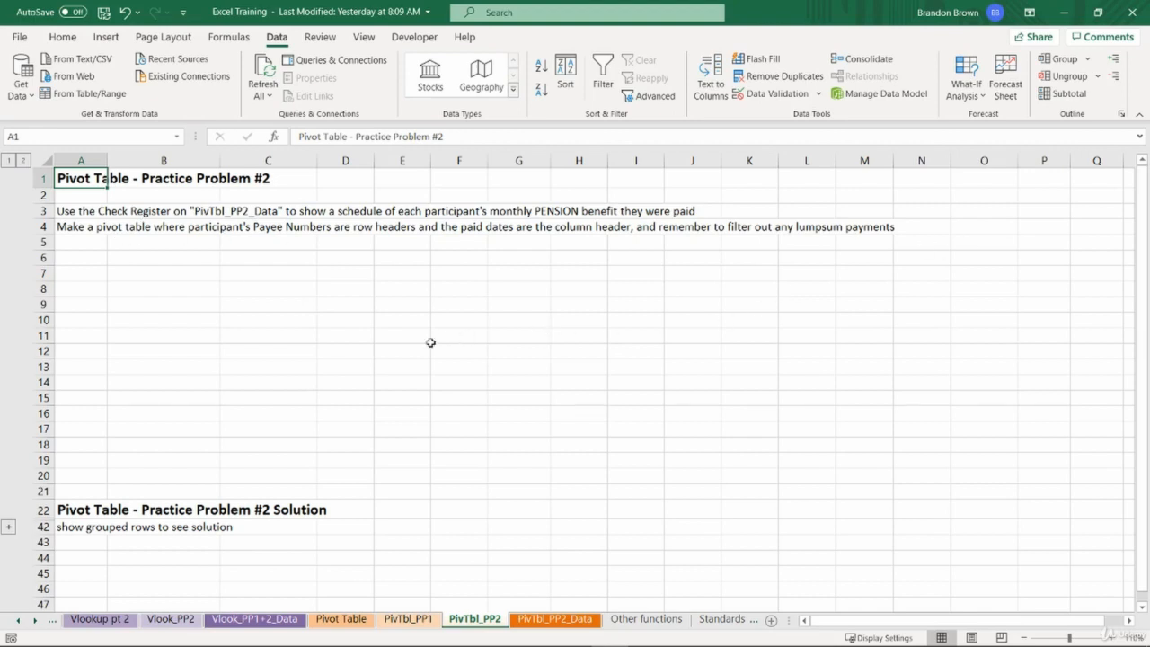
left_click(103, 262)
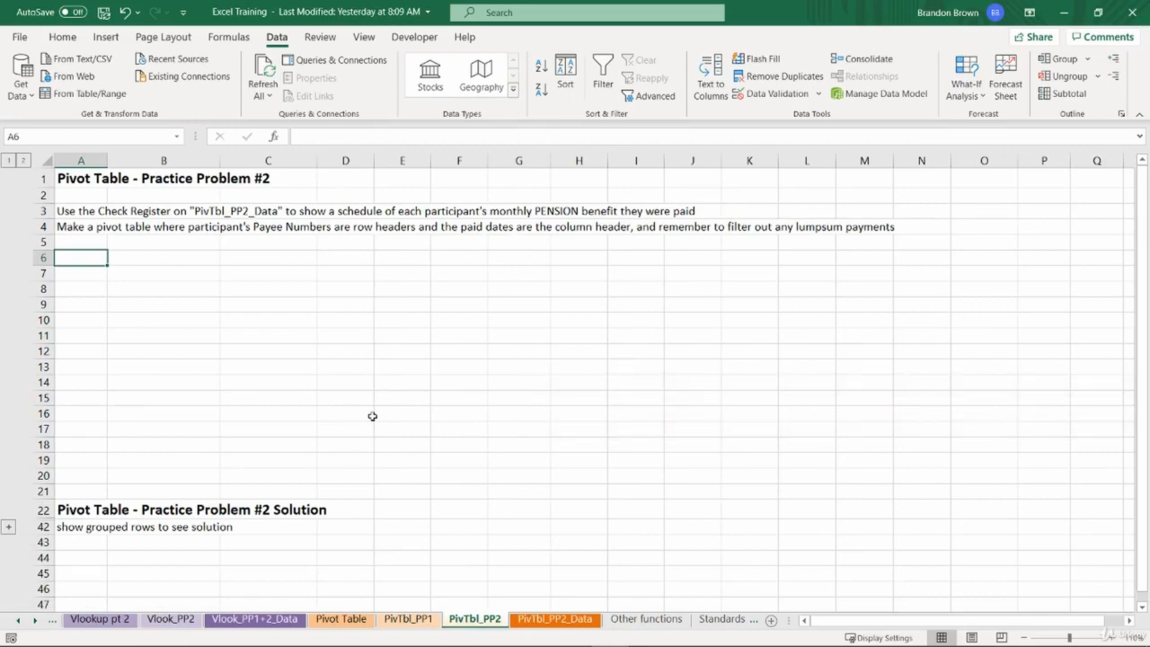
left_click(552, 620)
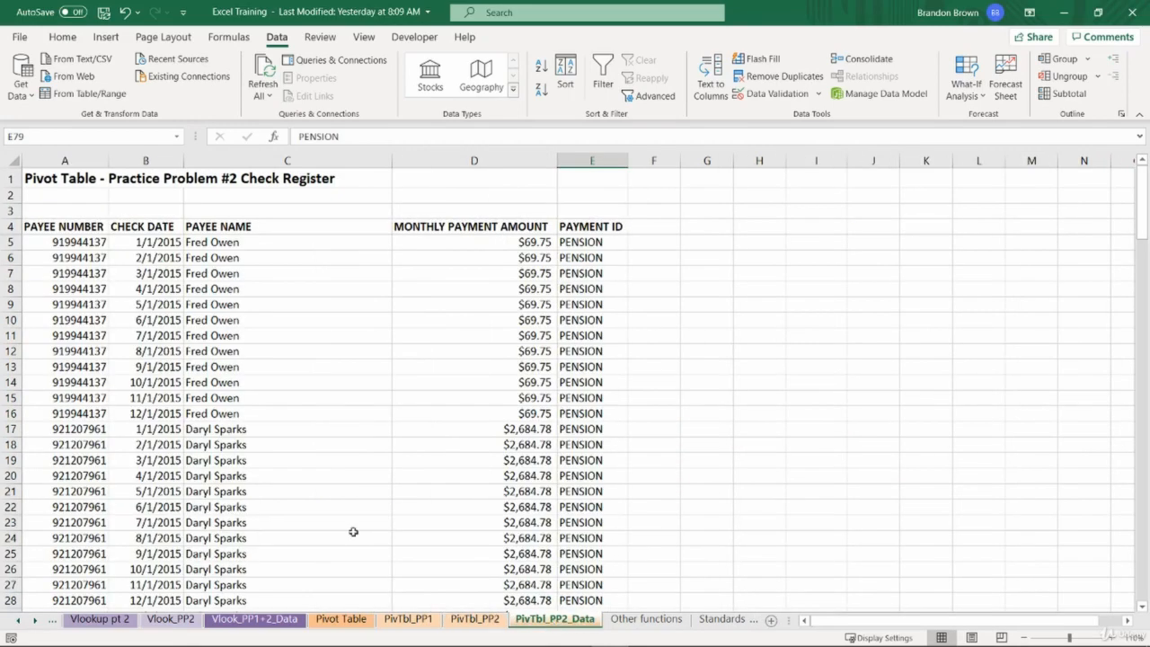
left_click(86, 305)
left_click(413, 37)
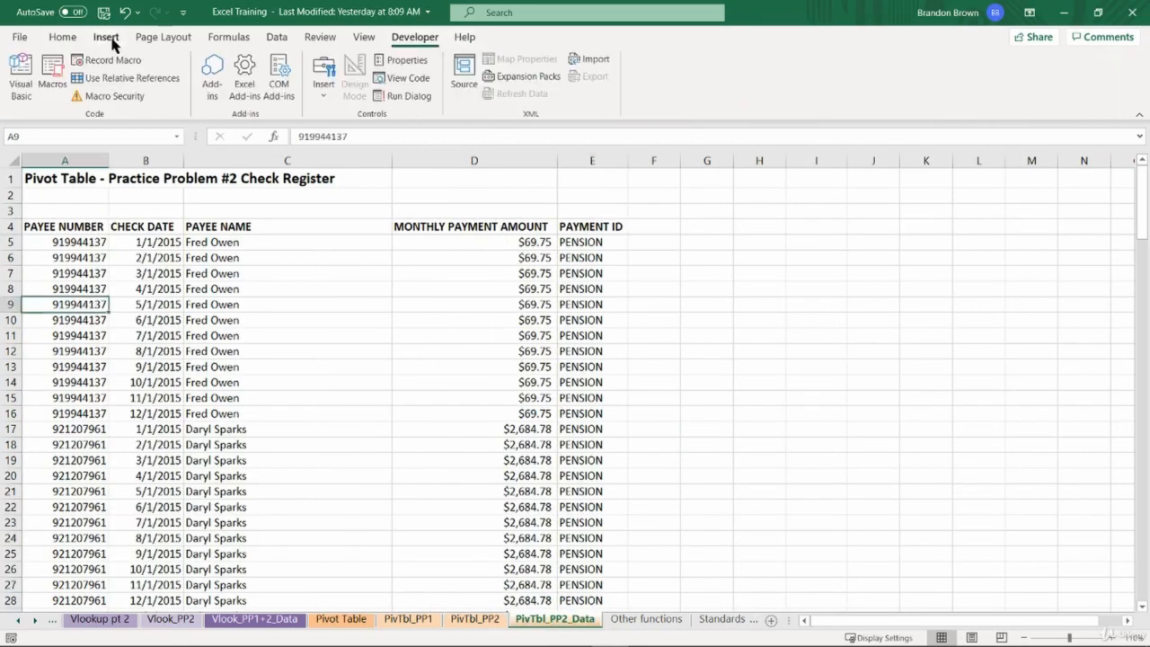
left_click(106, 36)
left_click(26, 77)
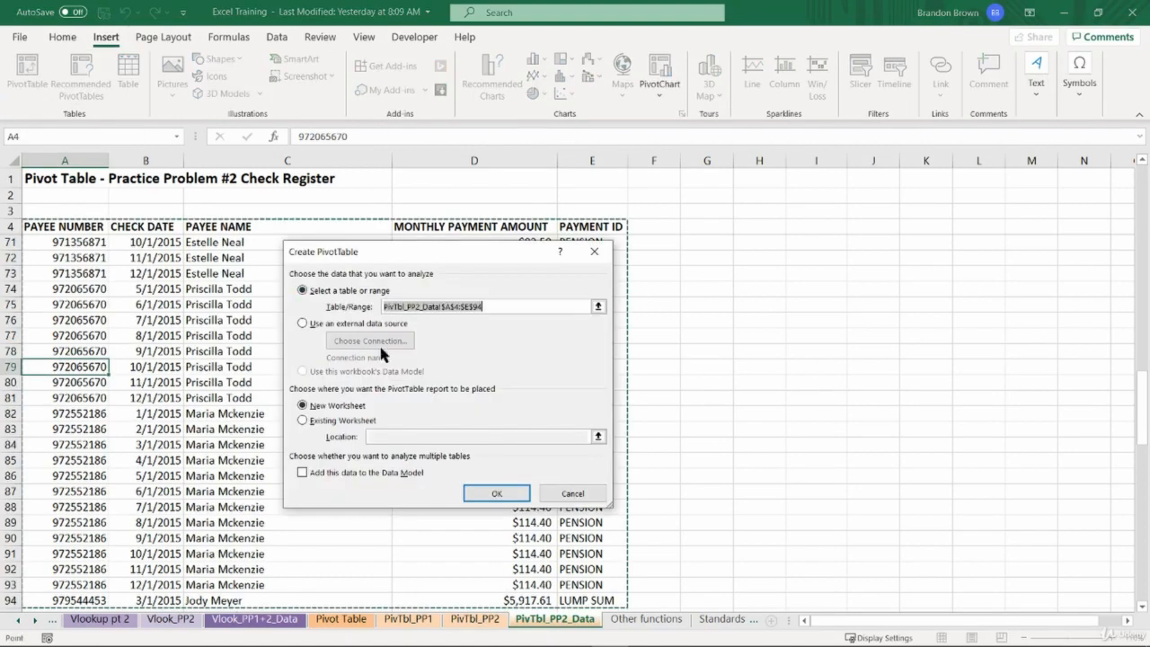
left_click(303, 421)
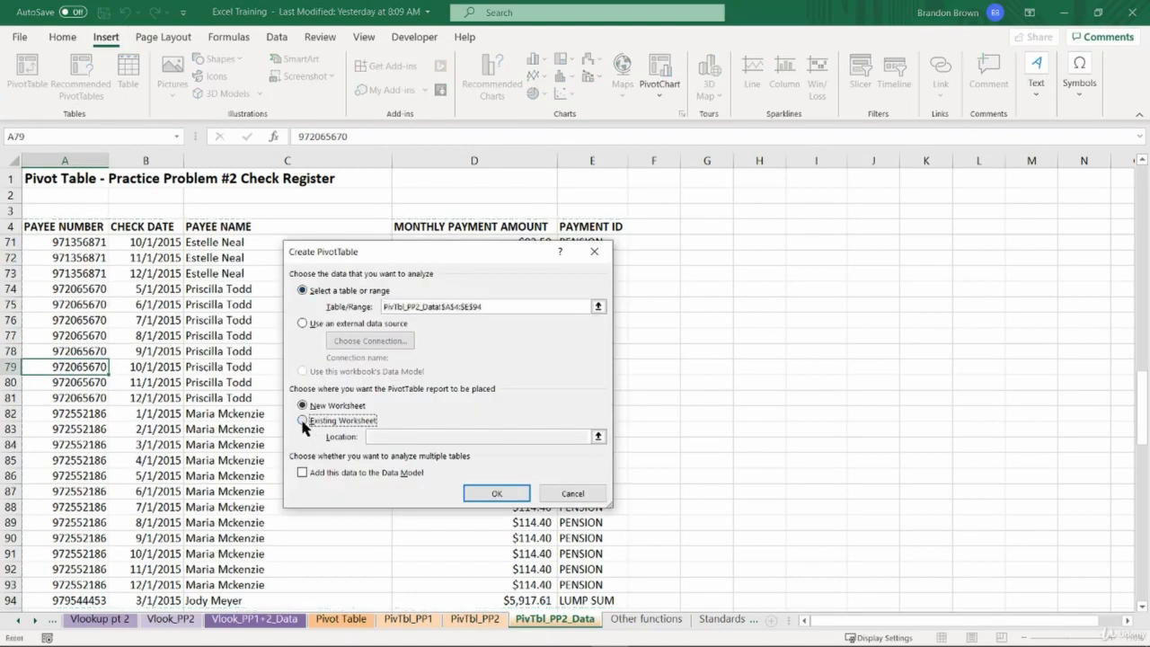
left_click(598, 437)
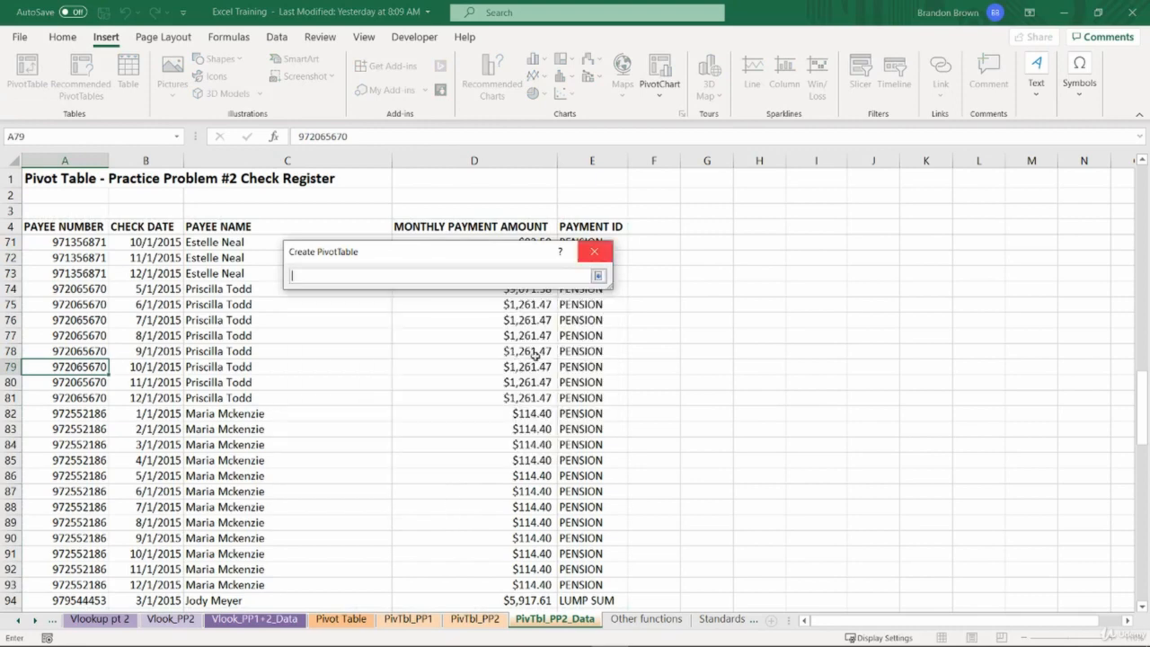
left_click(493, 624)
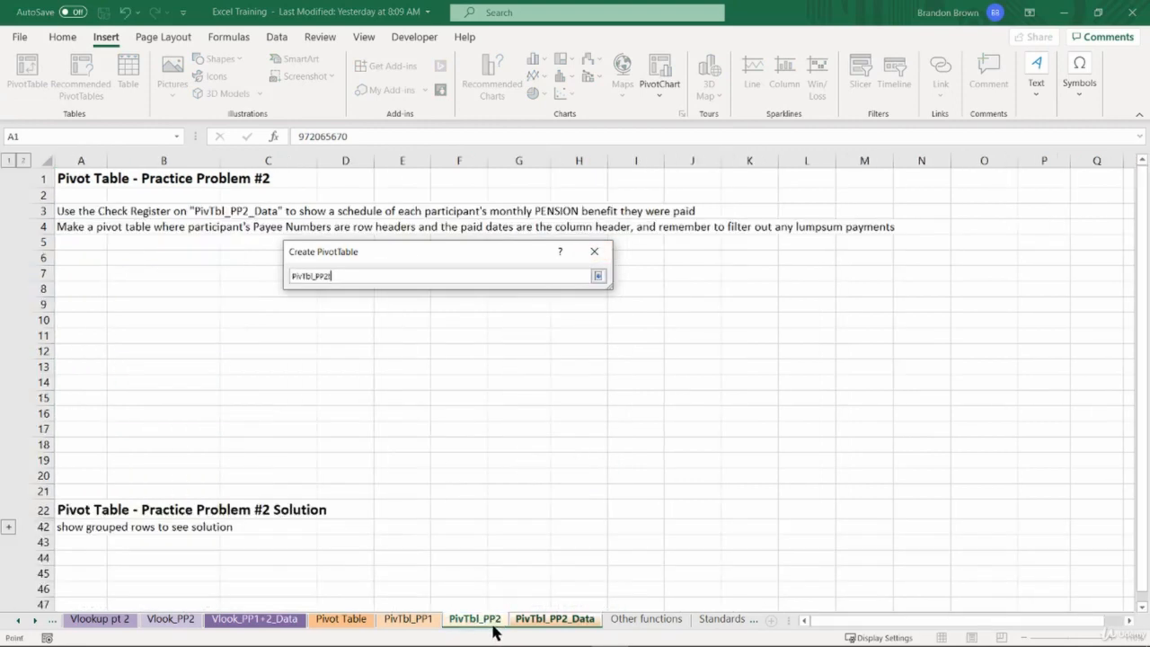
left_click(86, 284)
key("Return")
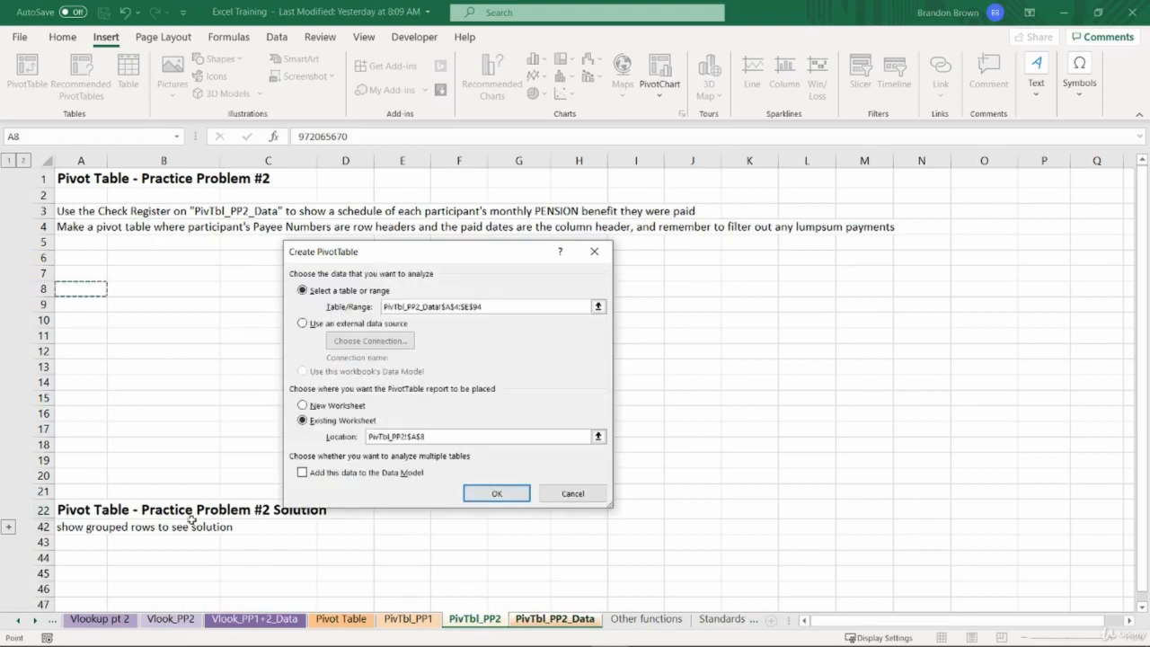
left_click(485, 496)
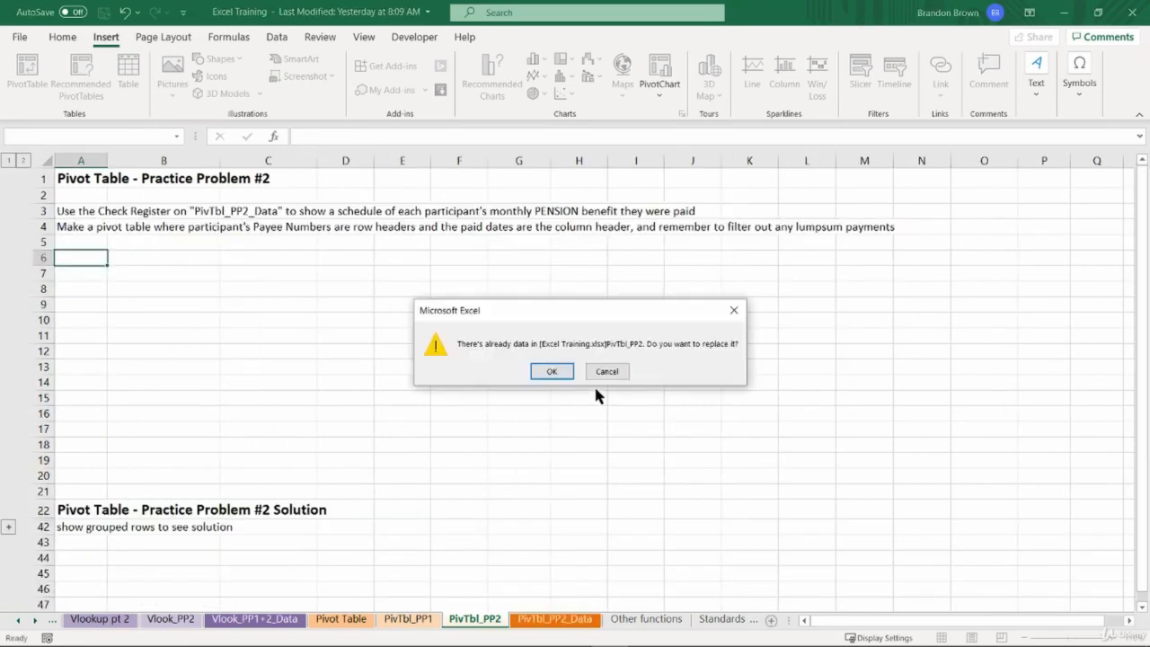
left_click(612, 373)
- Insert a PivotTable from the PivTbl_PP2_Data check register range A4:E94, placed on the existing worksheet PivTbl_PP2 at cell C7
left_click(554, 621)
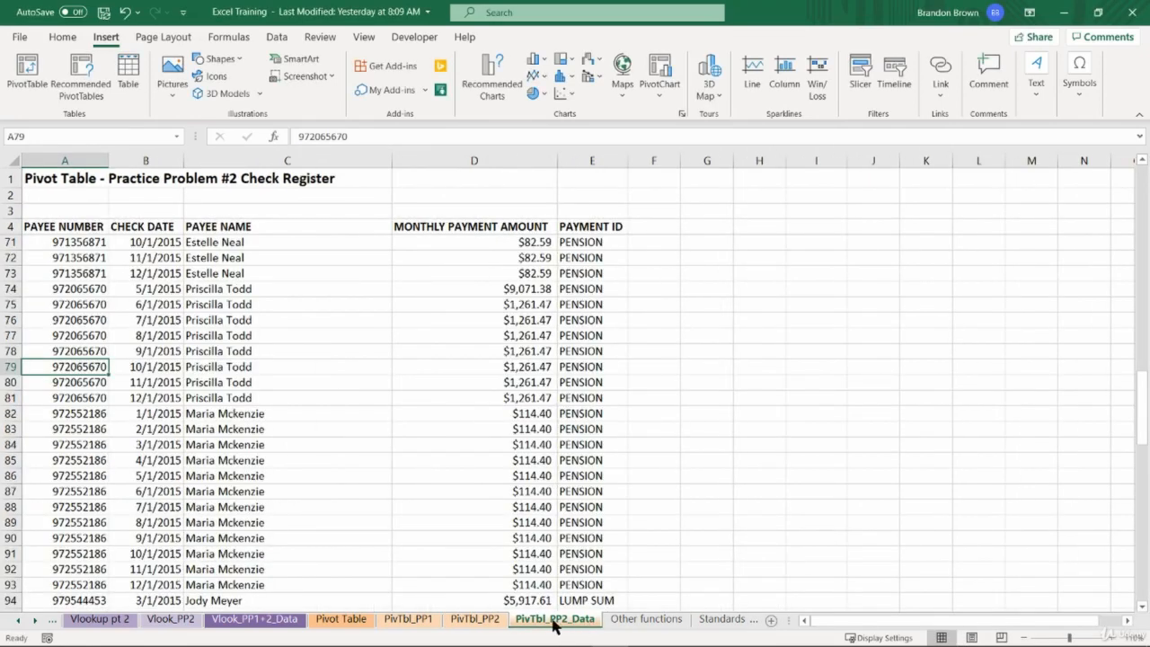
left_click(31, 70)
left_click(342, 421)
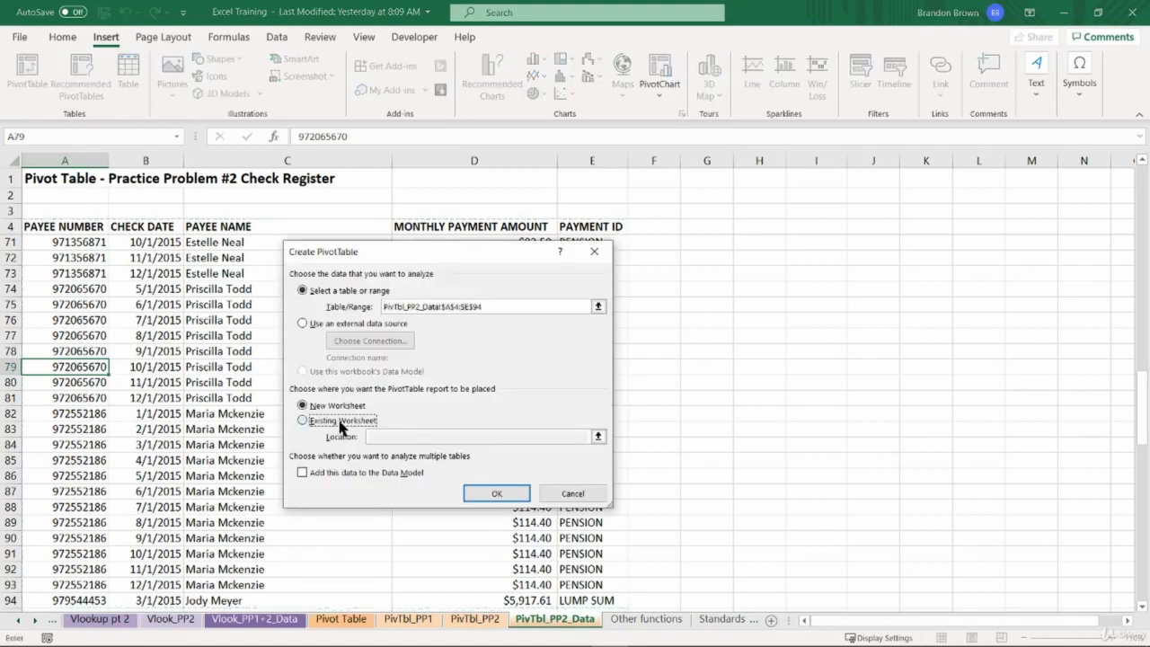
left_click(598, 435)
left_click(475, 619)
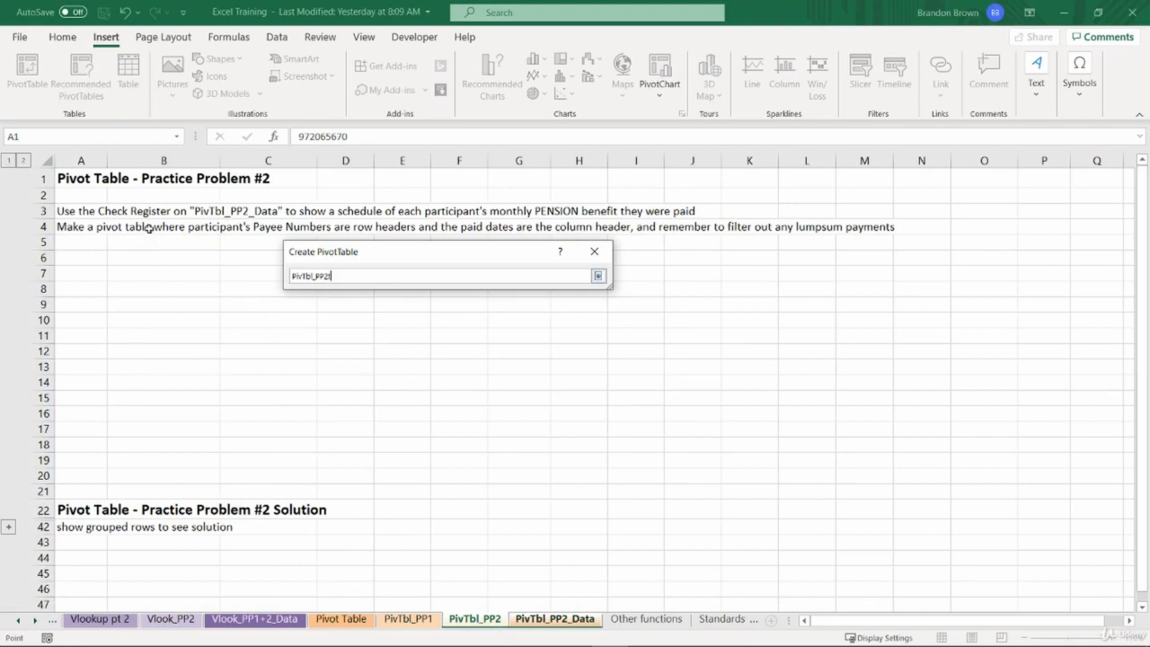
left_click(254, 279)
key("Return")
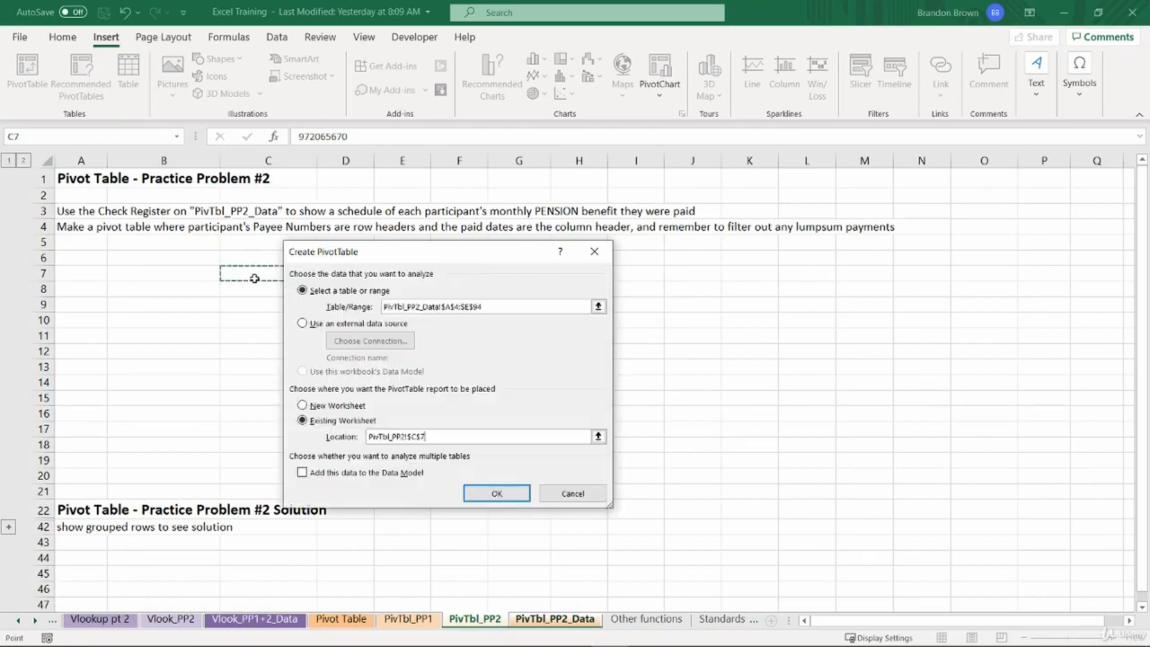
left_click(504, 497)
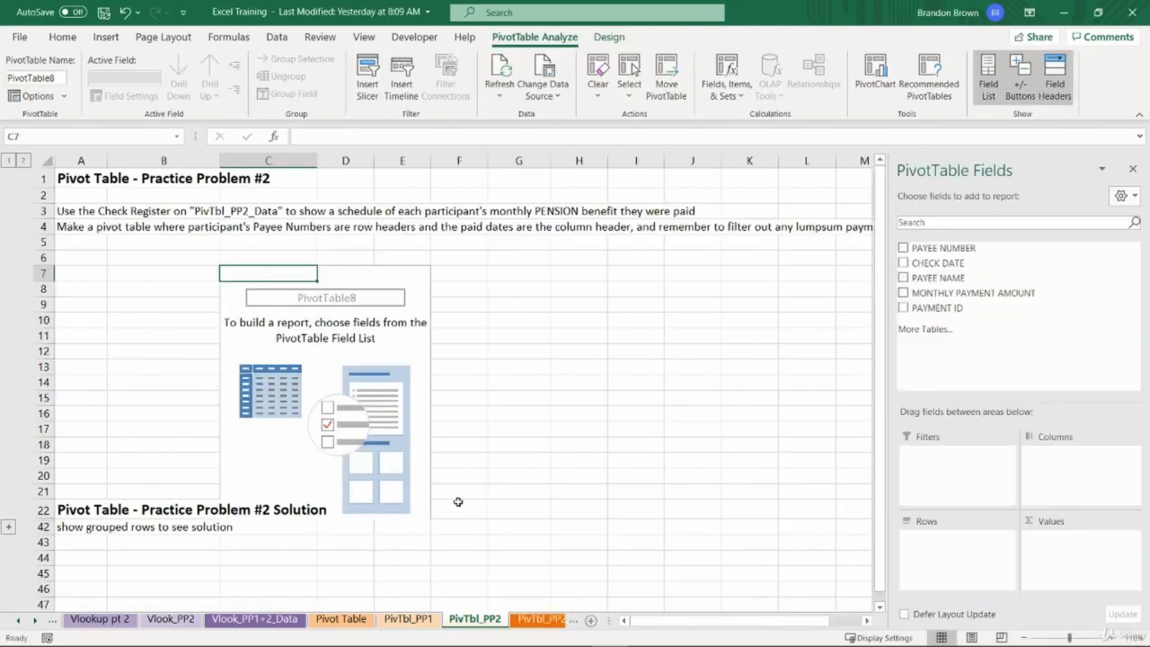
- Add PAYEE NUMBER as the pivot table's row field and look over the listed payee numbers
left_click_drag(187, 498, 329, 528)
left_click(162, 510)
left_click(301, 476)
left_click(259, 275)
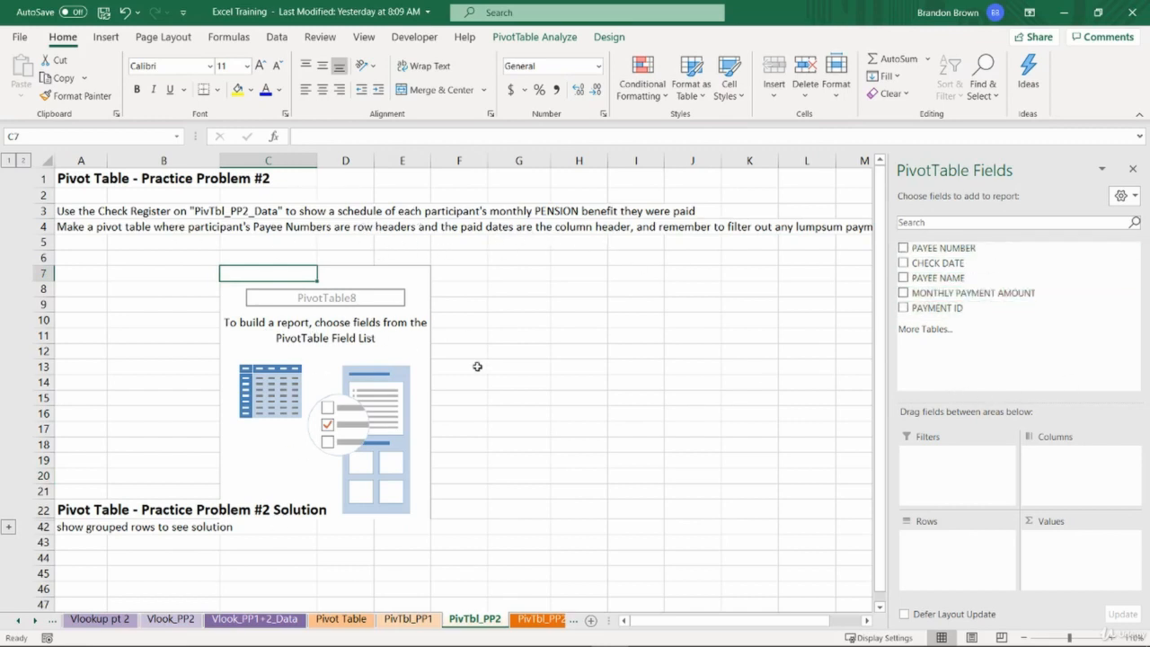
left_click_drag(944, 249, 939, 547)
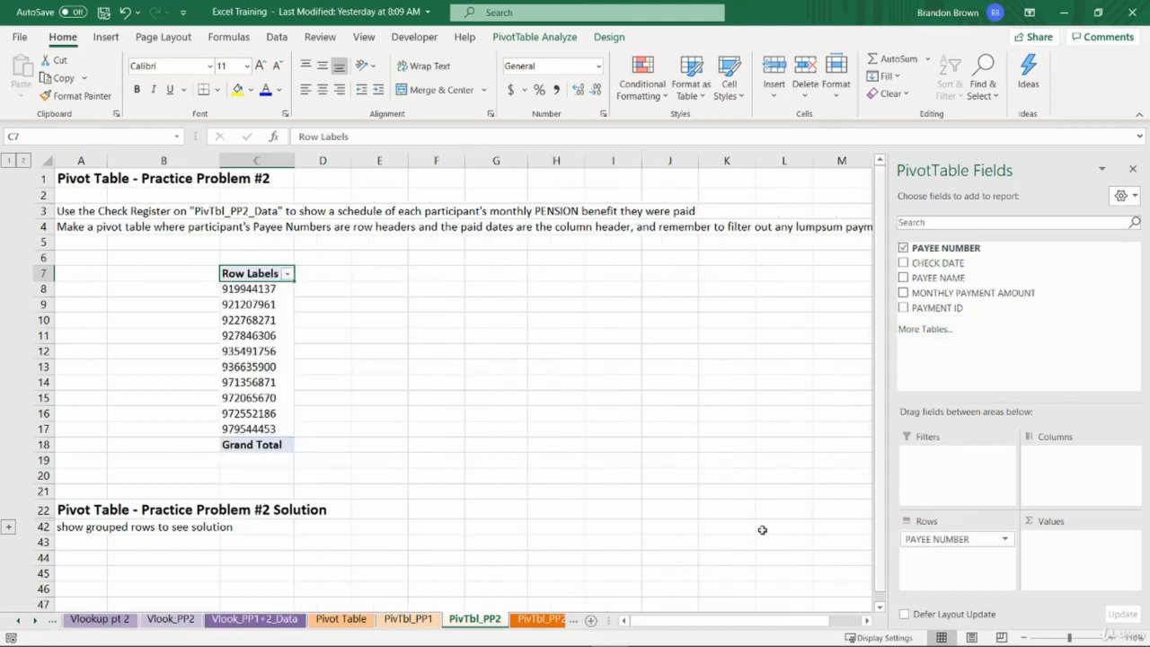
left_click_drag(272, 292, 269, 431)
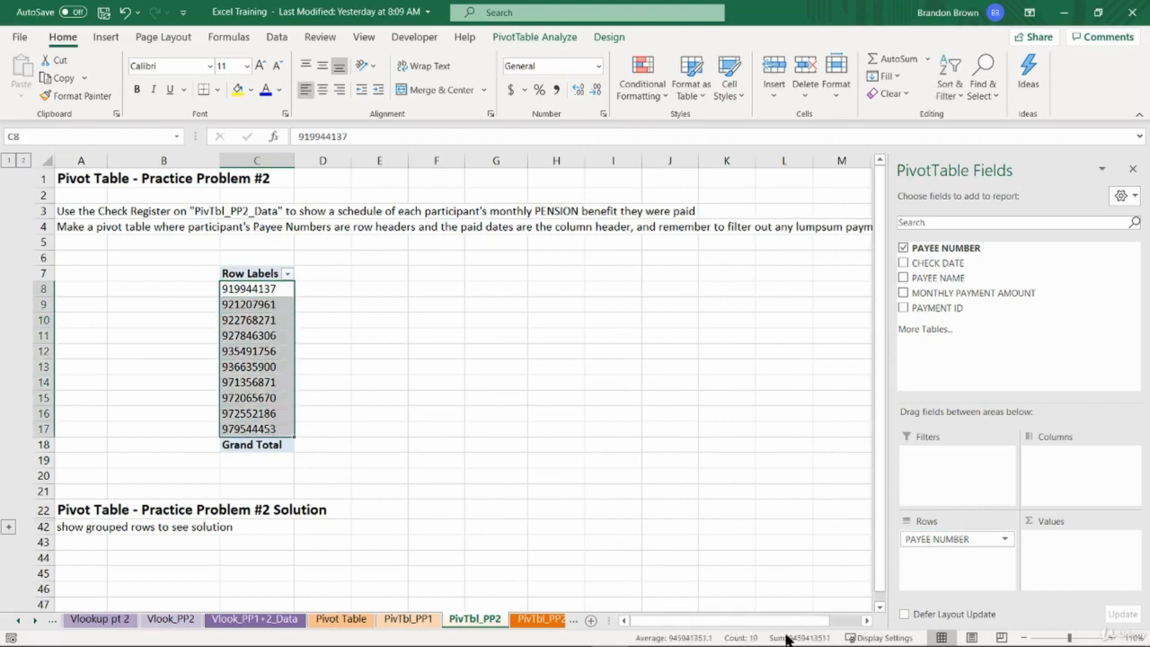
left_click(275, 274)
- Add CHECK DATE as the pivot table's column field
left_click_drag(325, 273, 724, 276)
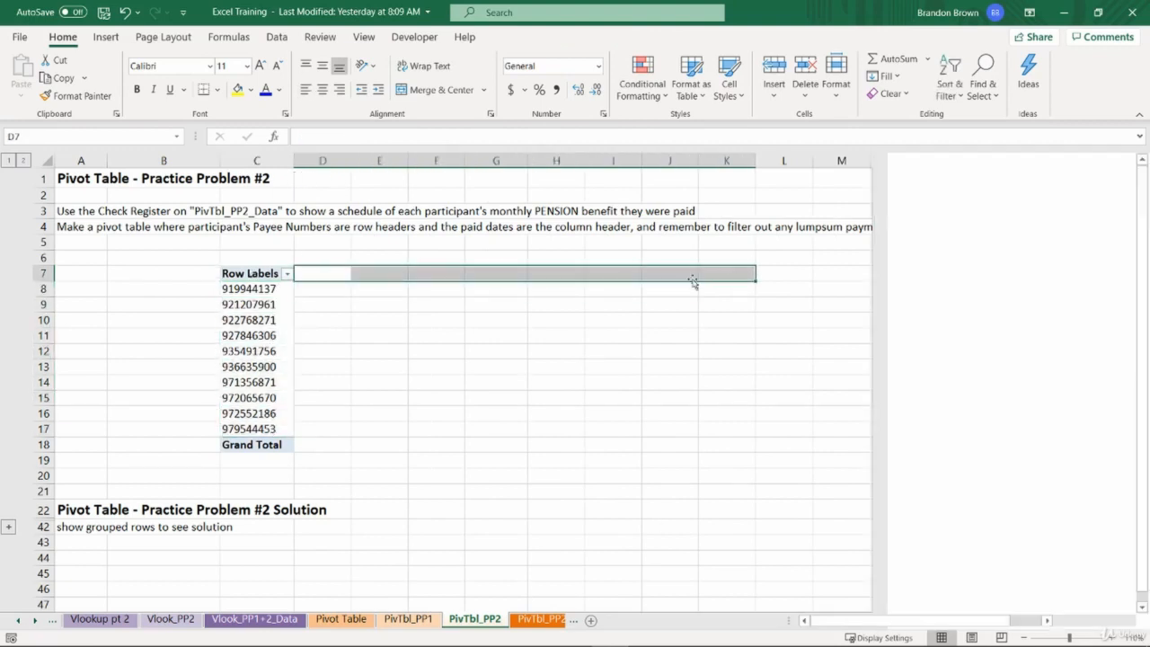
left_click(253, 274)
left_click_drag(939, 263, 1043, 471)
- Expand and collapse the Feb and Mar column groups to examine the individual check dates
left_click(389, 289)
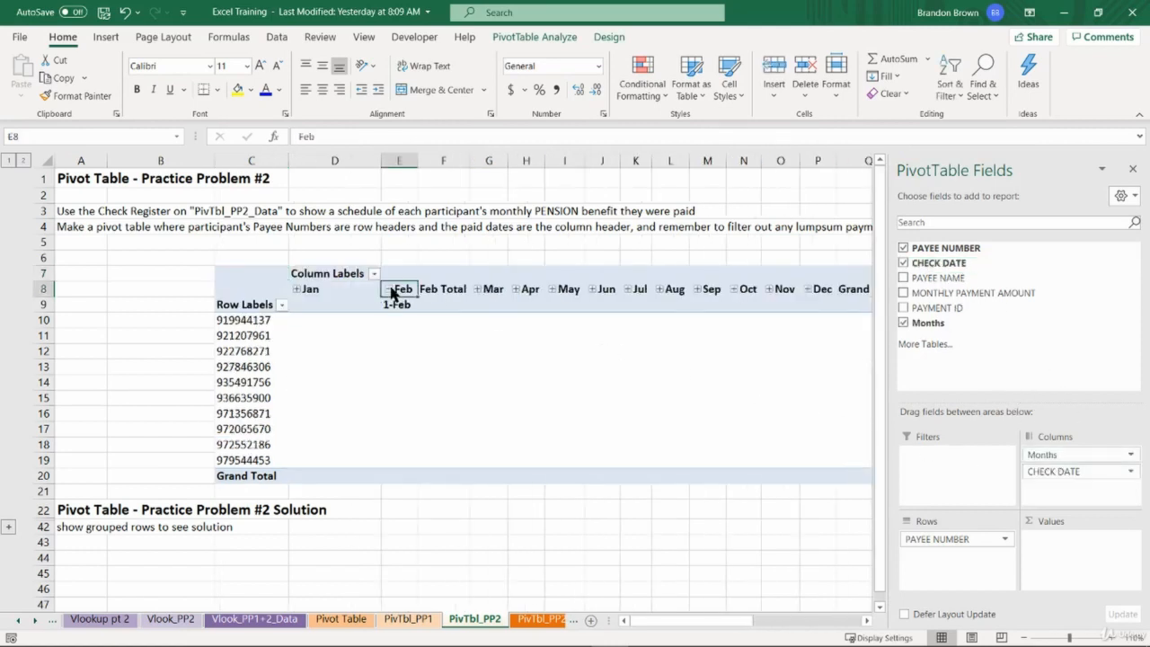
left_click(389, 289)
left_click(427, 290)
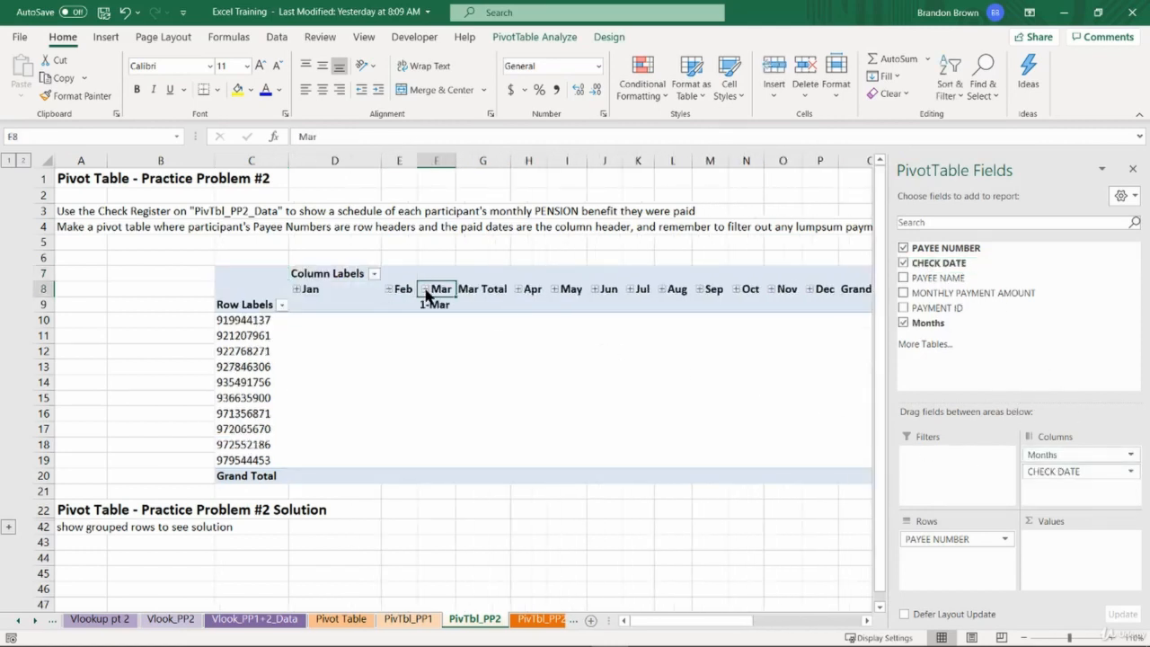
left_click(426, 290)
left_click(629, 308)
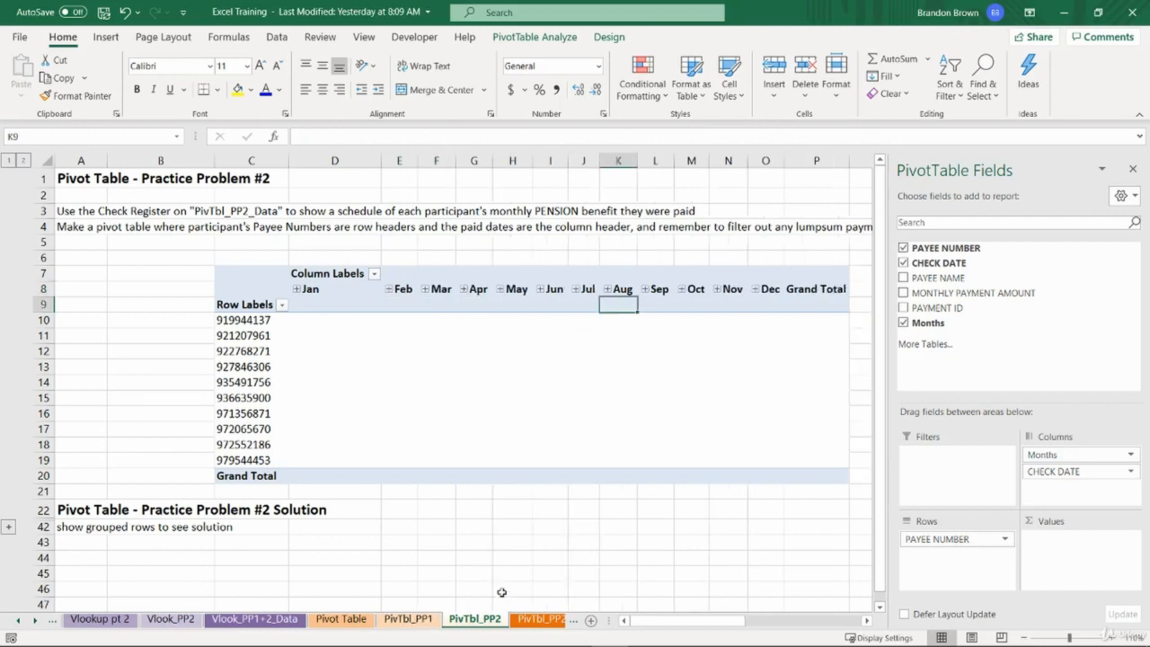
- Go through the check dates on PivTbl_PP2_Data down to row 94 and return to the CHECK DATE header in B4
left_click(528, 620)
left_click(361, 335)
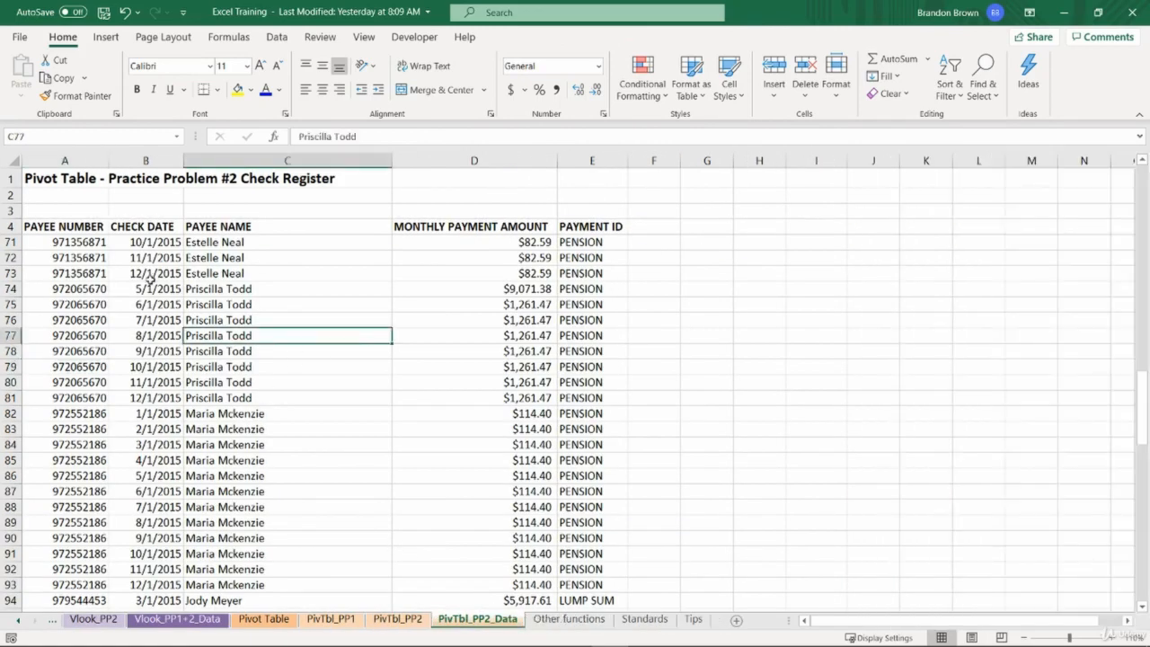
left_click(148, 274)
key("Down")
key("Down")
key("Down")
key("Down")
key("Down")
key("Down")
key("Down")
key("Down")
key("Down")
key("Down")
key("Down")
key("Down")
key("Down")
key("Down")
key("Down")
key("Down")
key("Down")
key("Down")
key("Down")
key("Down")
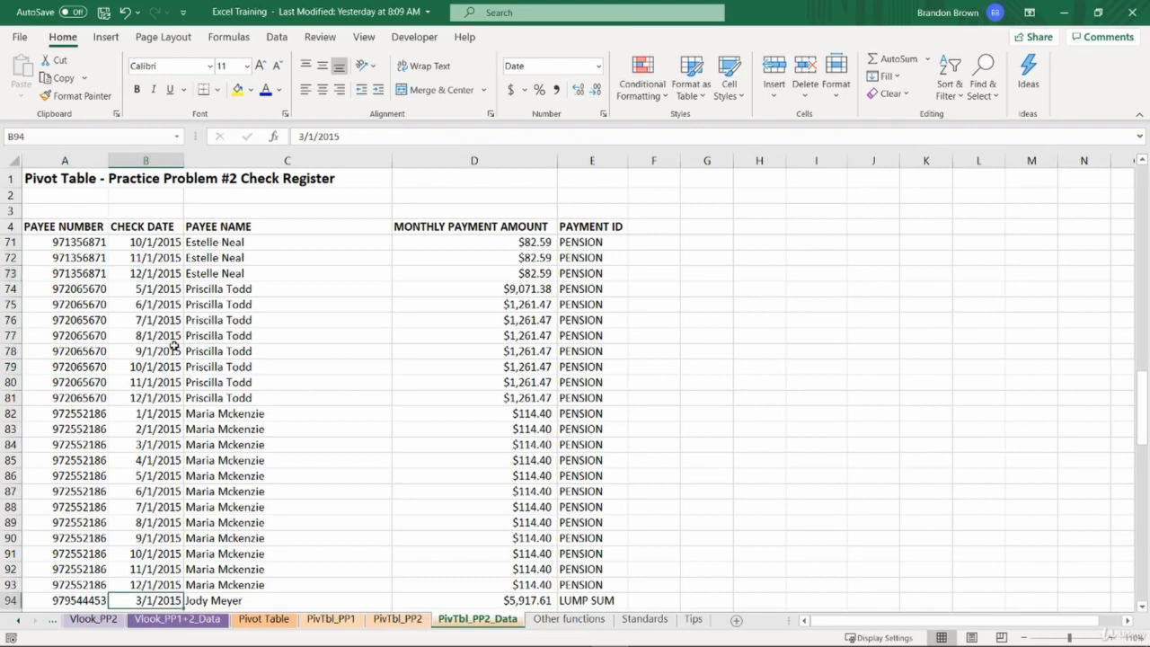
key("Up")
key("Up")
key("Up")
key("Up")
key("Up")
key("Up")
key("Up")
key("Up")
key("Up")
key("Up")
key("Up")
key("Up")
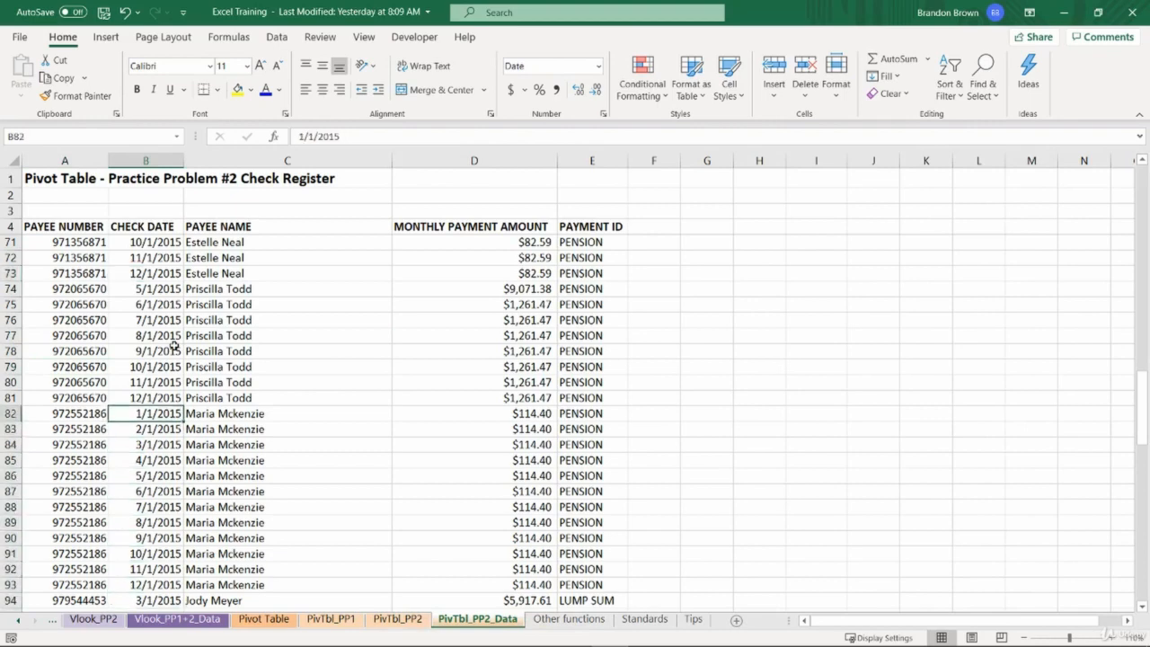
key("ctrl+Up")
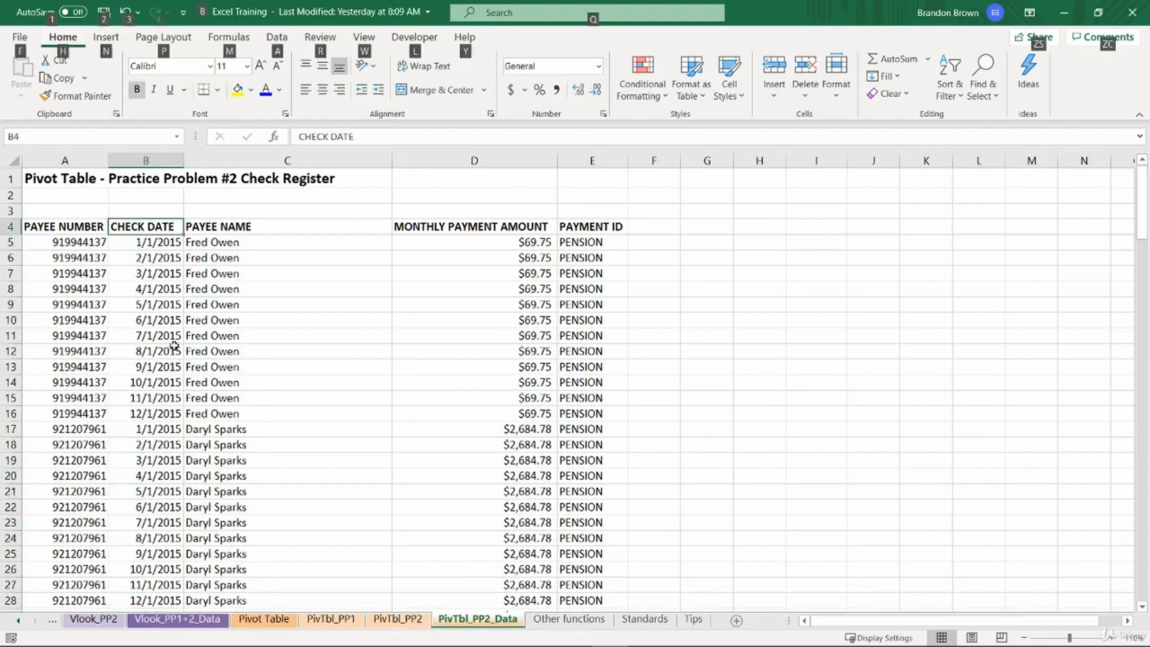
- Turn on filtering for the check register and view the CHECK DATE filter list
key("ctrl+shift+l")
key("Down")
key("Up")
key("alt+Down")
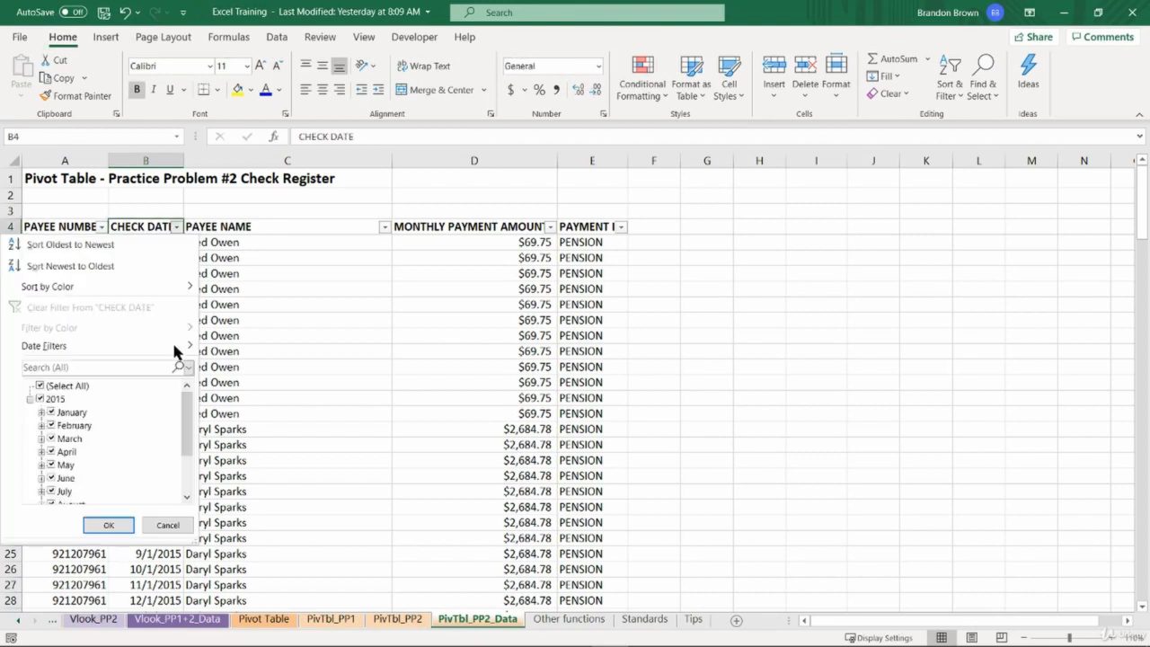
key("Escape")
- Turn off filtering for the check register and select the CHECK DATE header again
key("alt+d")
key("f")
key("f")
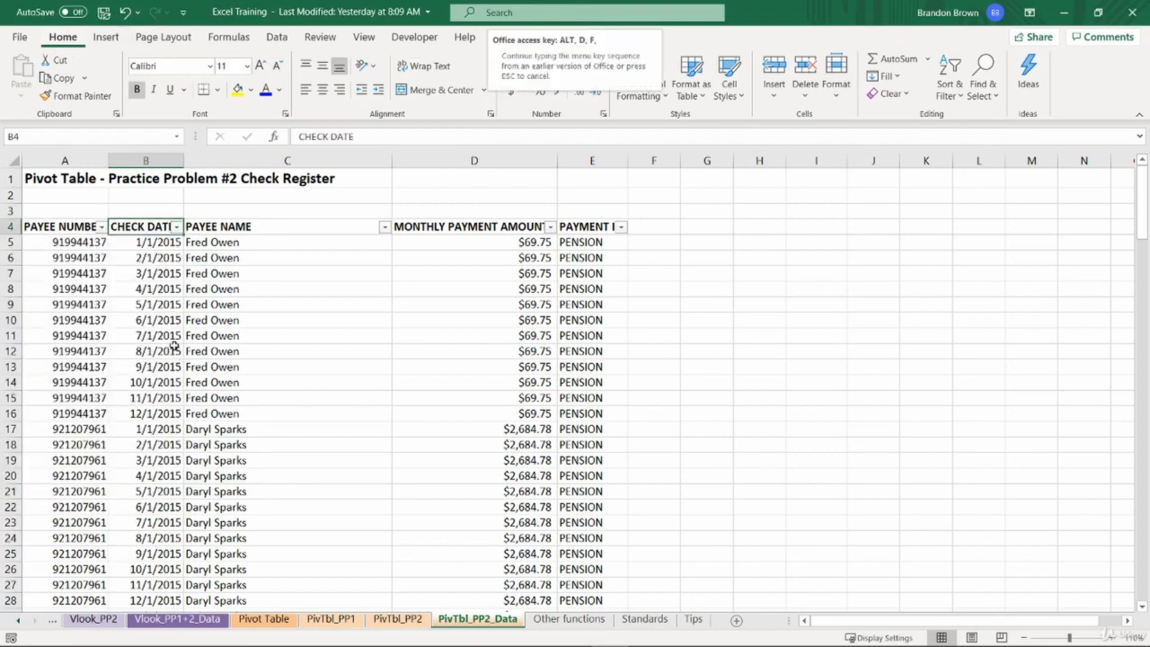
key("Down")
key("Up")
key("Left")
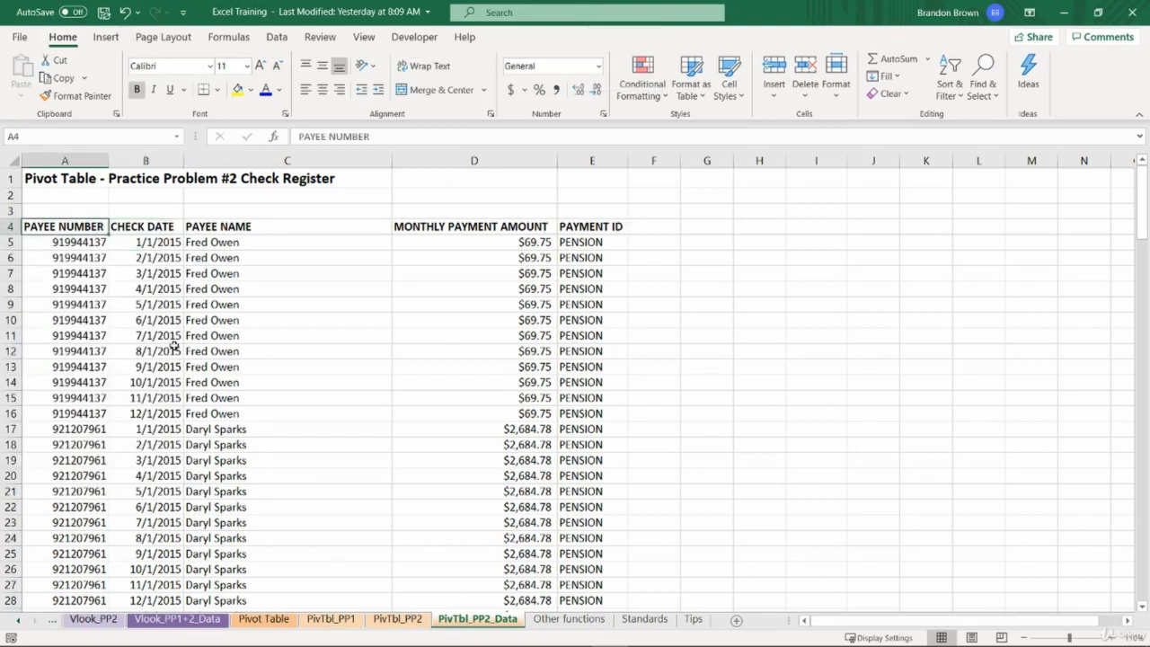
key("Right")
key("Down")
key("Up")
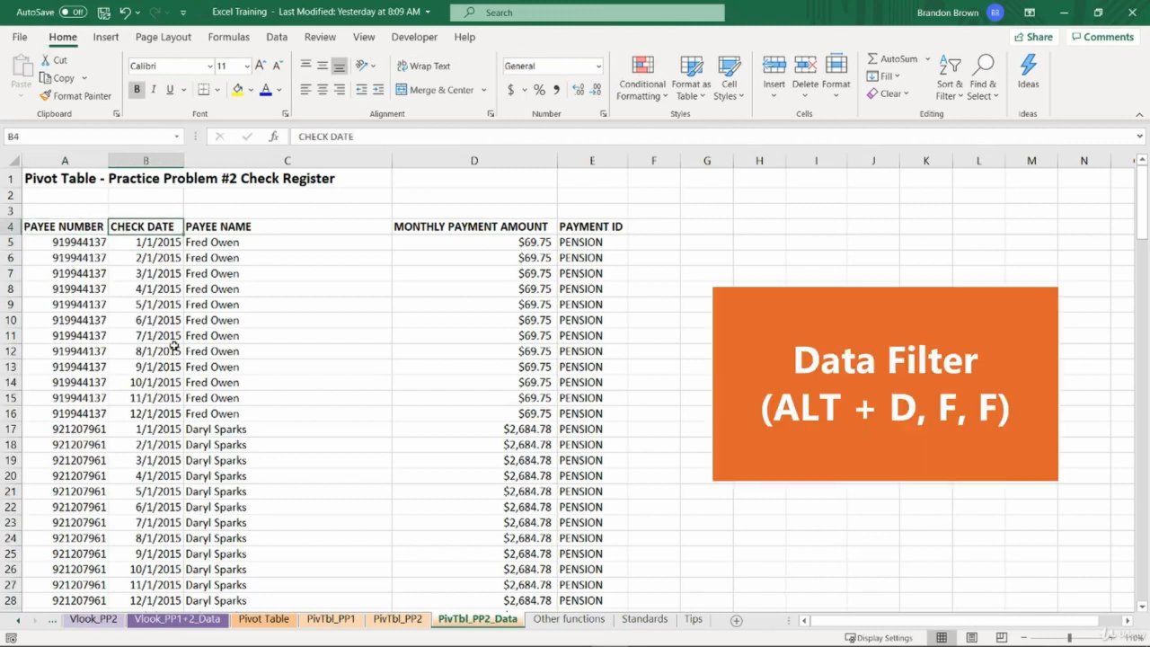
- Toggle the check register's data filter on and back off
key("alt+d")
key("f")
key("f")
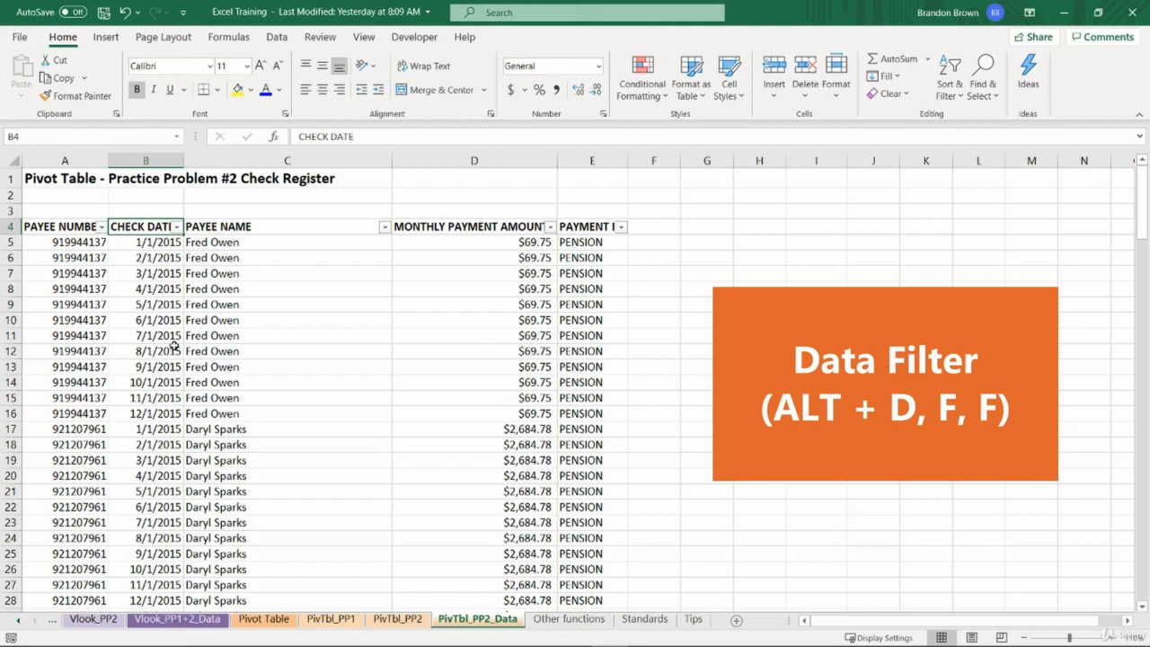
key("alt+d")
key("f")
key("f")
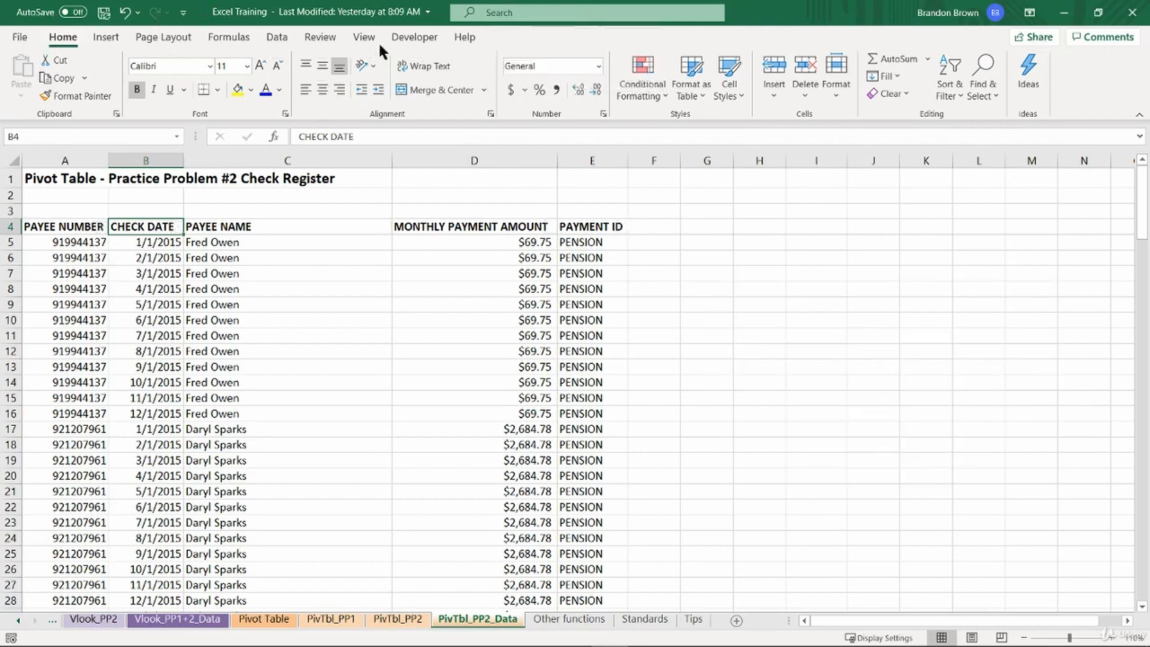
- Apply the data filter to the check register headers and open the CHECK DATE filter list
left_click(275, 37)
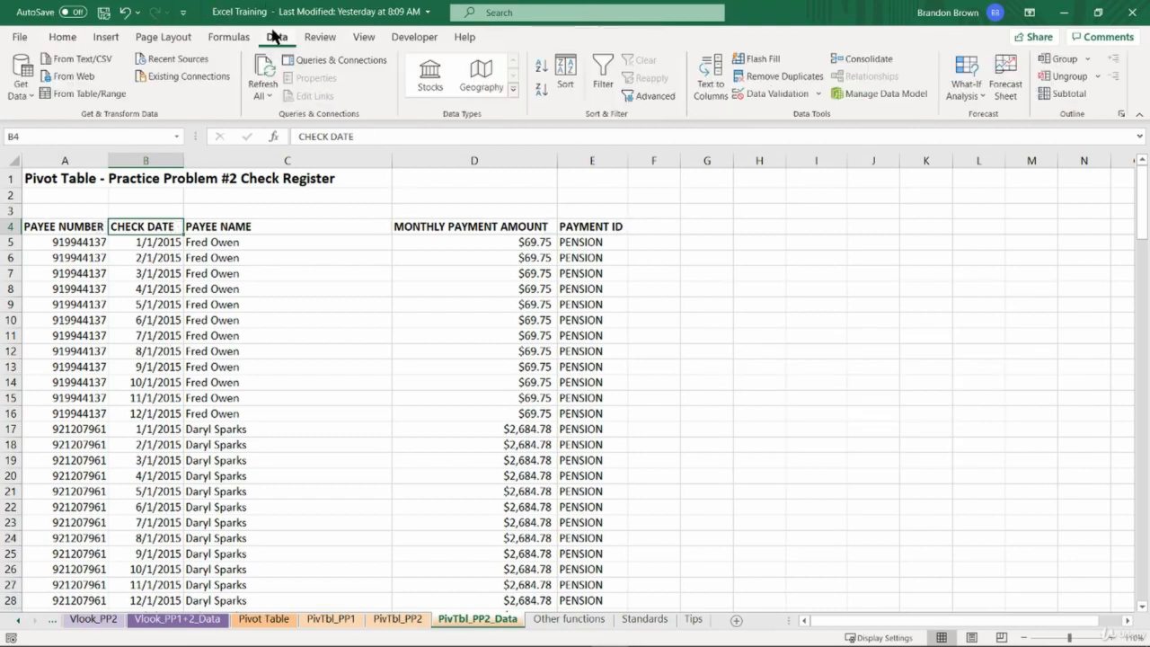
left_click(604, 76)
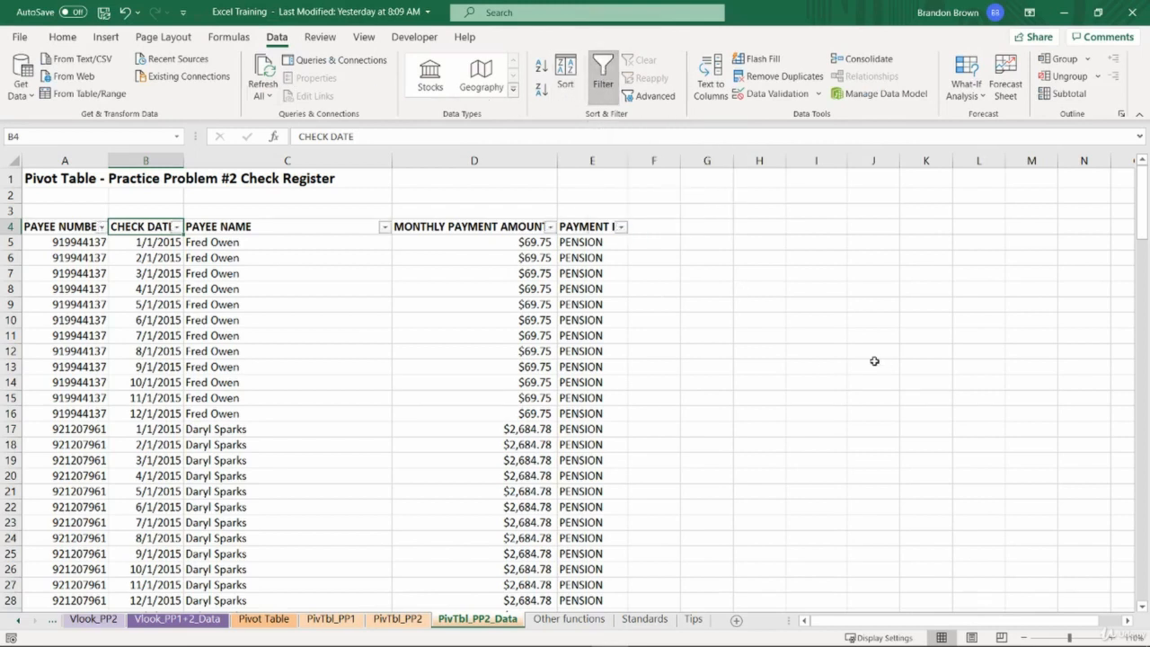
key("alt+Down")
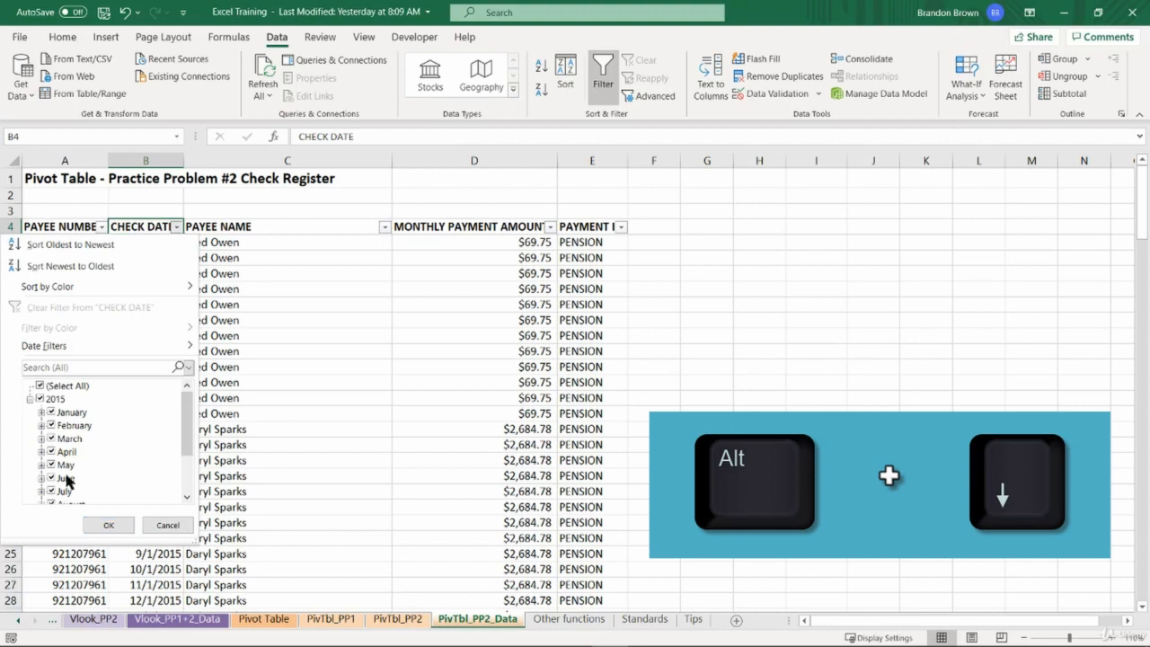
- Collapse and re-expand 2015 in the CHECK DATE filter list, review its months, and close the list without filtering
mouse_move(180, 418)
left_mouse_down()
mouse_move(189, 476)
mouse_move(183, 398)
left_mouse_up()
left_click(30, 399)
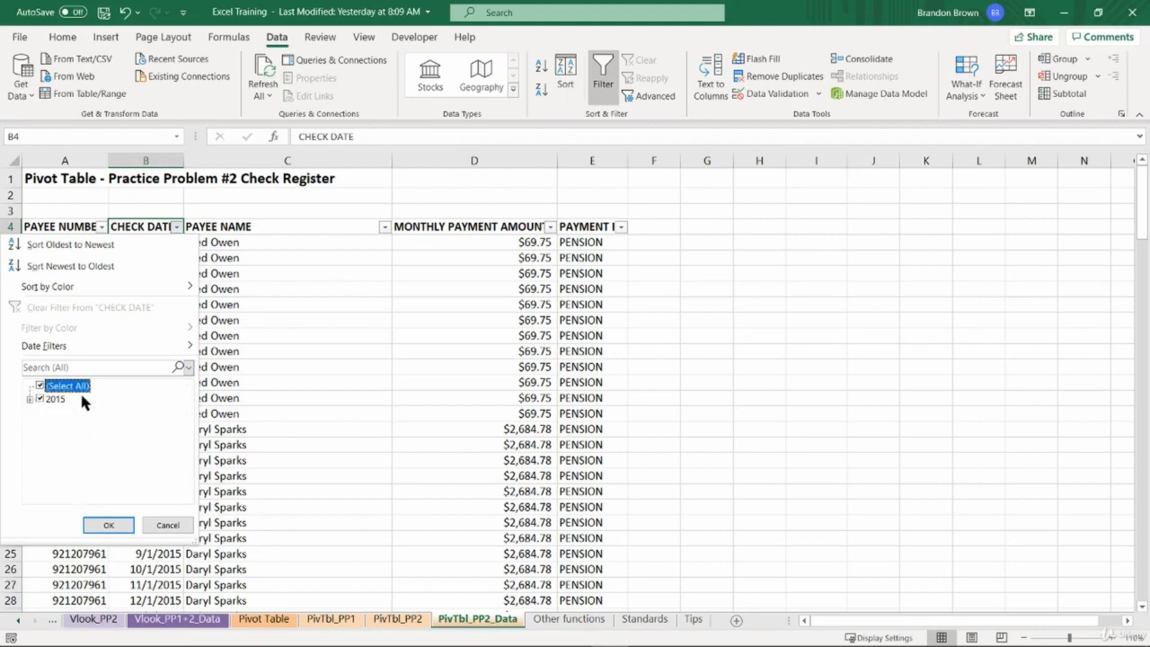
left_click(29, 399)
scroll(50, 413, "down", 2)
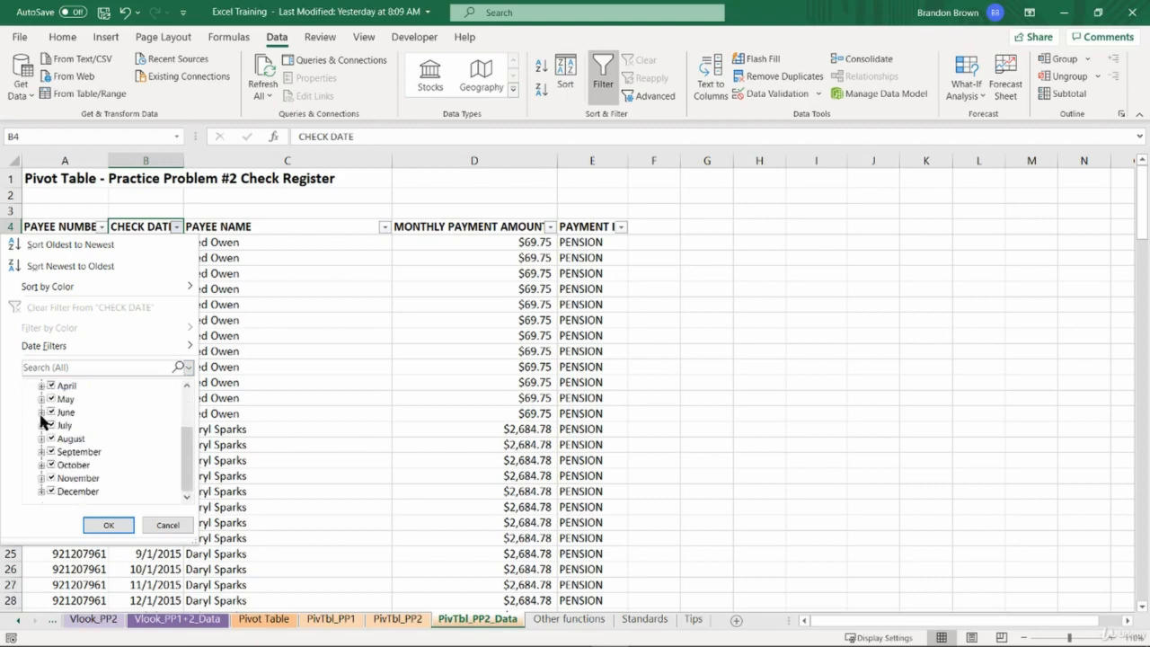
left_click(162, 525)
left_click_drag(160, 352, 168, 522)
left_click(168, 522)
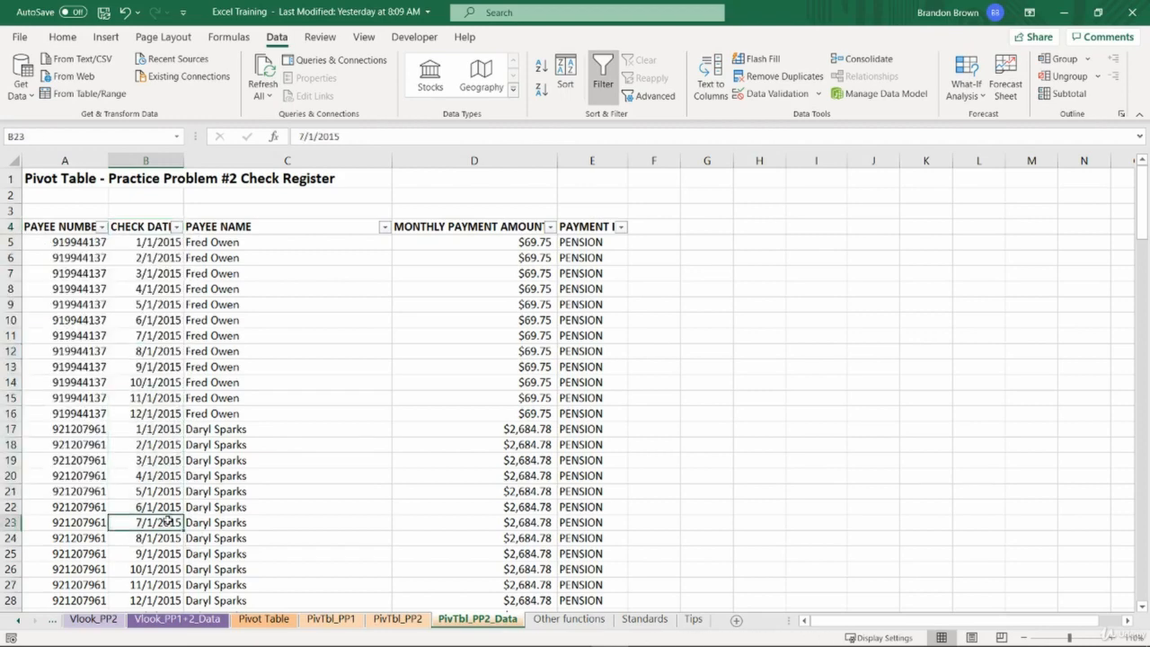
- Look through the check register's CHECK DATE entries and return to the first data row
scroll(167, 523, "down", 7)
scroll(162, 544, "down", 5)
left_click(160, 551)
scroll(160, 551, "down", 8)
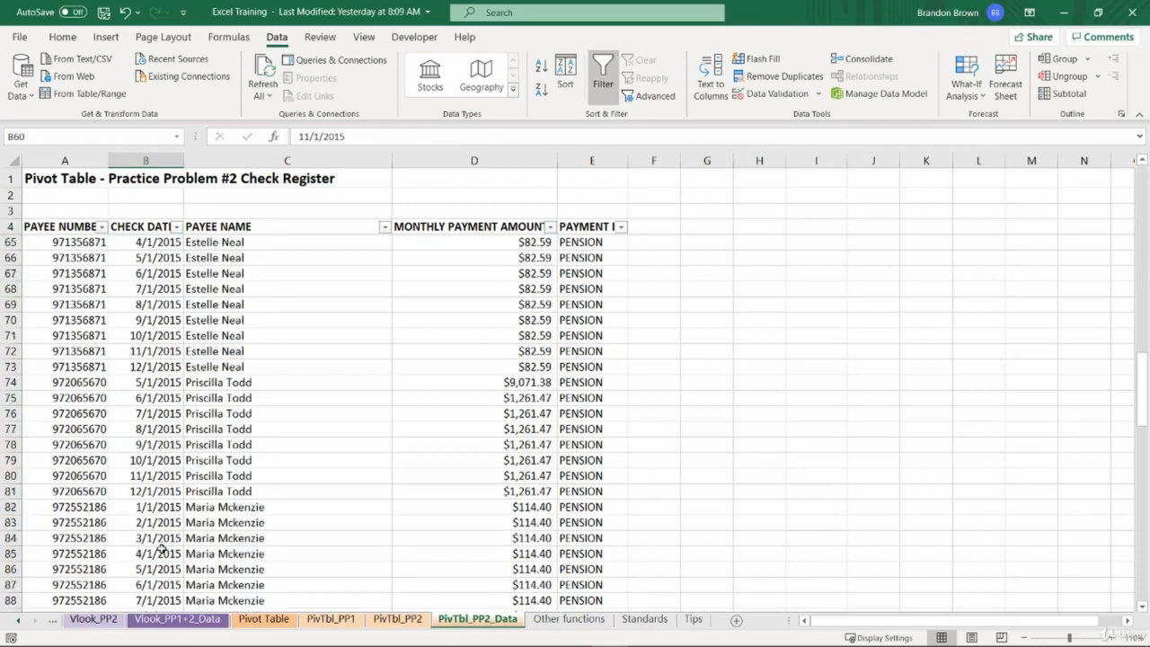
scroll(162, 547, "up", 15)
key("ctrl+Home")
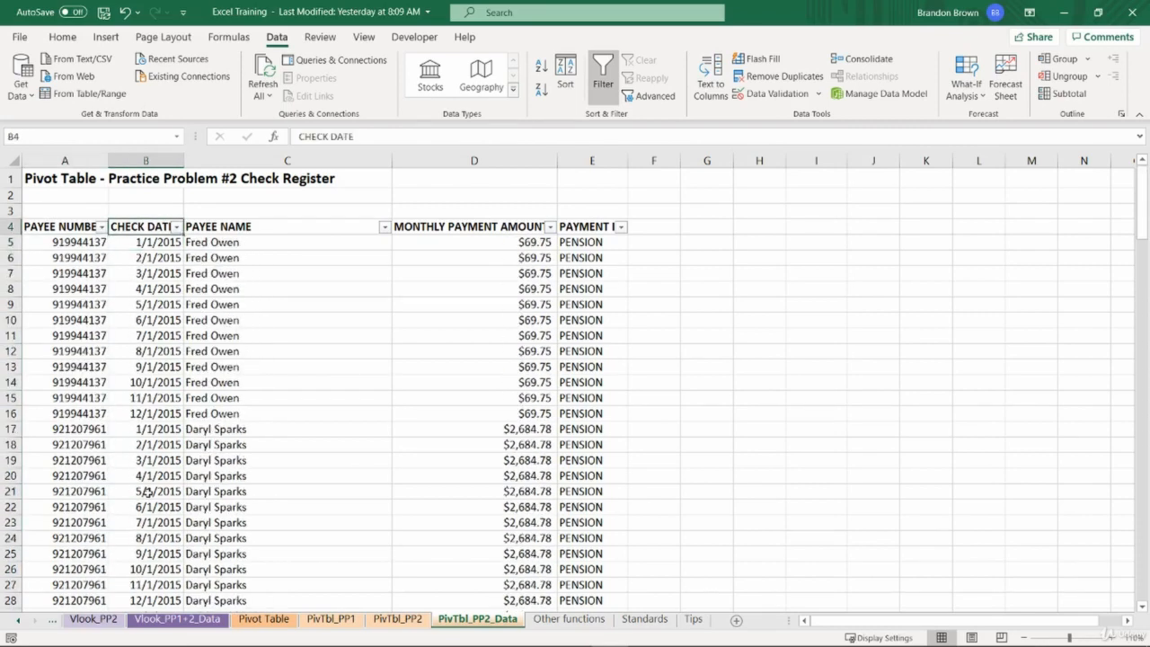
key("Down")
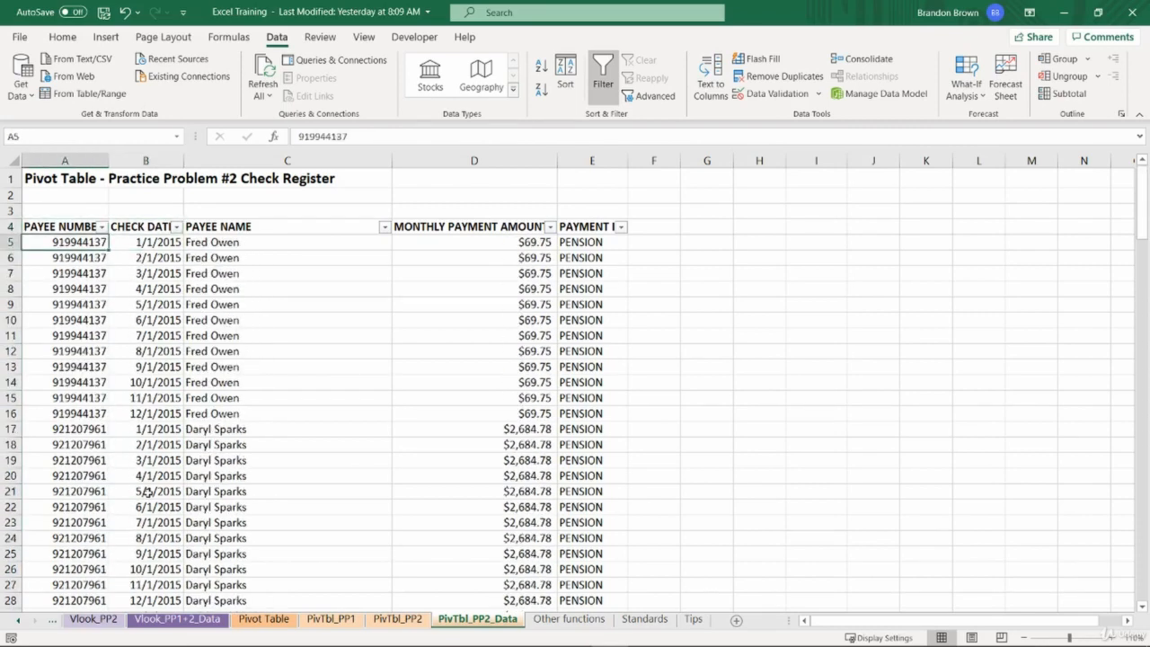
- Return to the PivTbl_PP2 sheet and expand the pivot table's May column to view its dates, collapsing it again
left_click(415, 622)
left_click(613, 291)
left_click(545, 291)
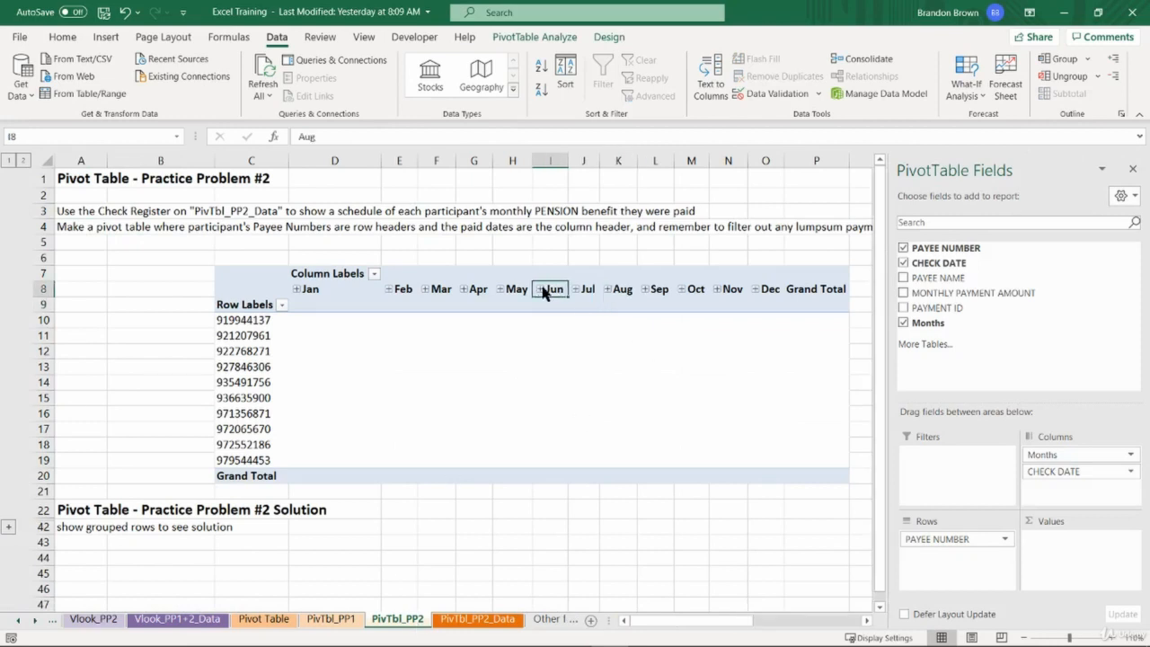
left_click(546, 291)
left_click(500, 290)
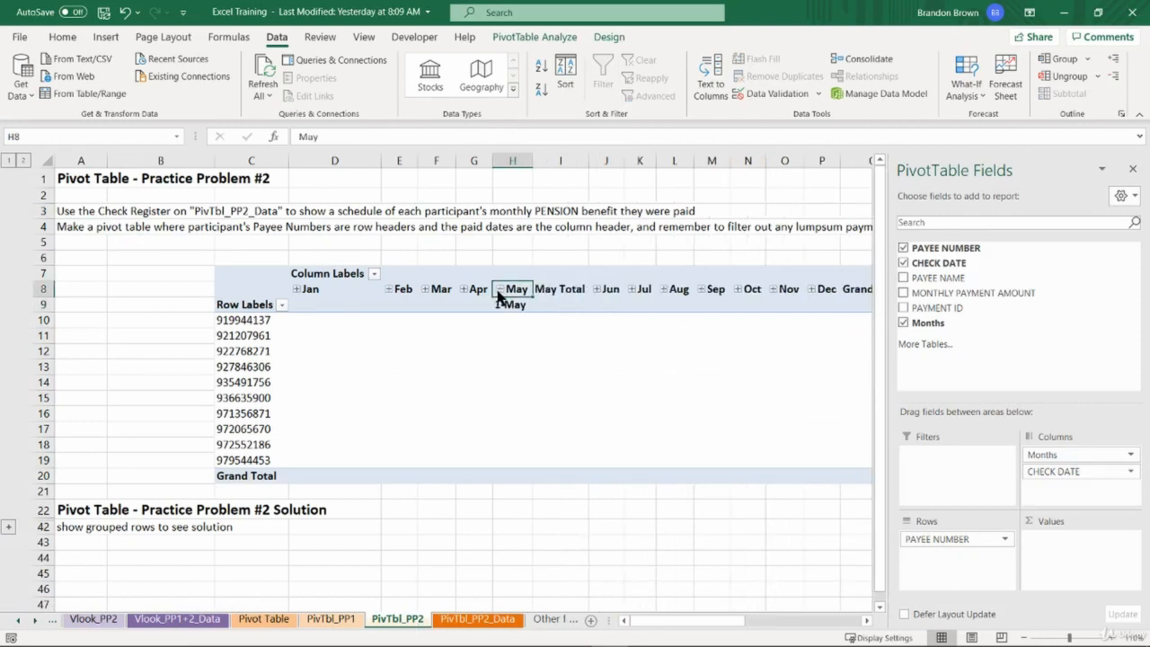
left_click(500, 291)
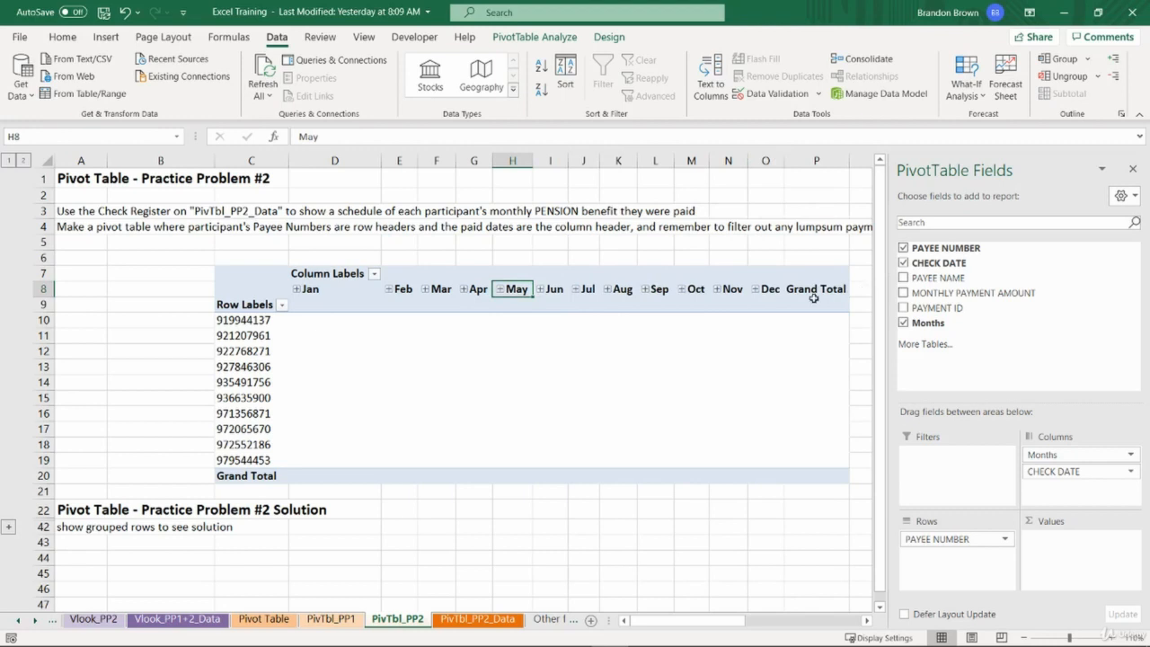
left_click(501, 291)
left_click(501, 290)
- Expand the pivot table's Apr column to view its dates and collapse it again
left_click(463, 290)
left_click(463, 290)
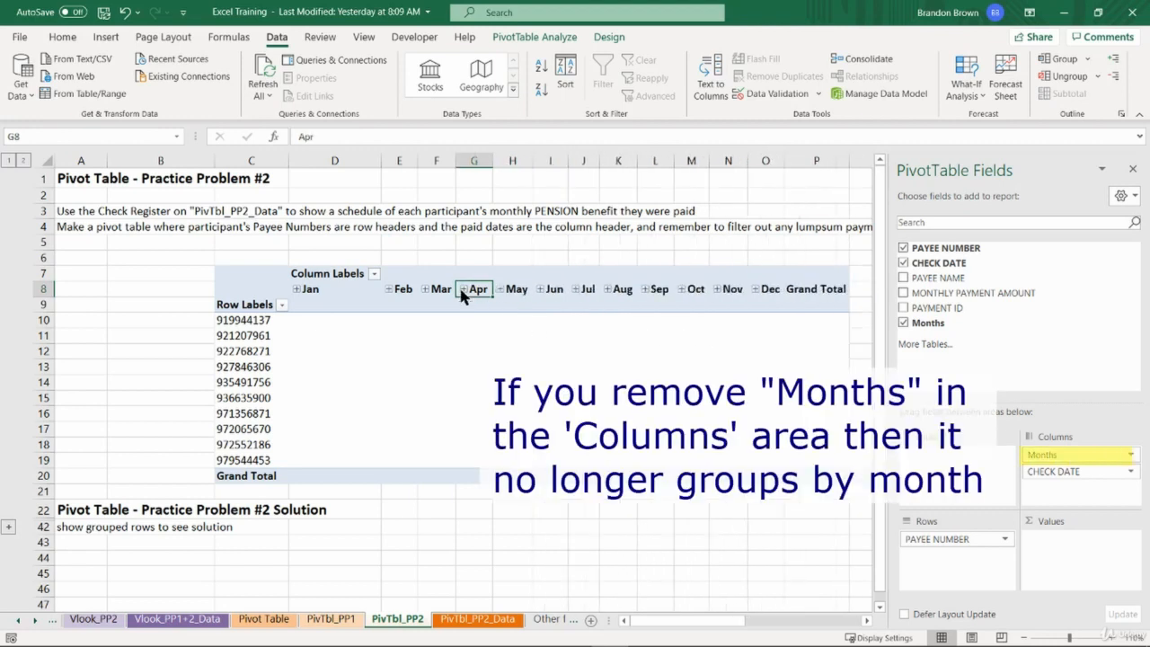
left_click(463, 291)
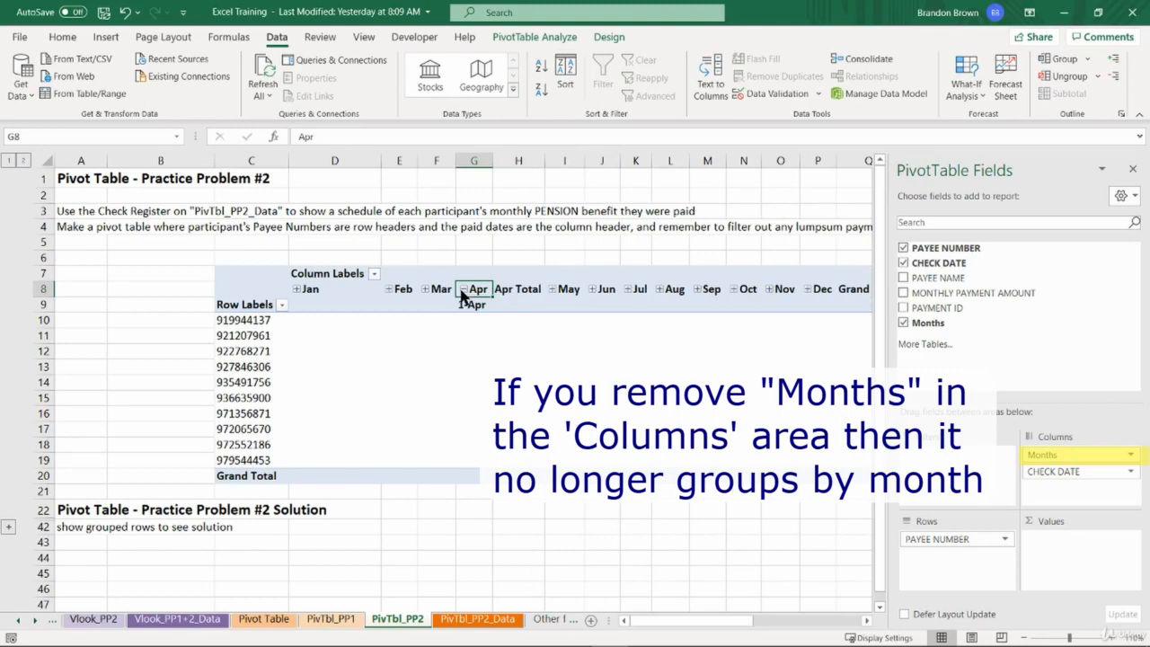
left_click(463, 291)
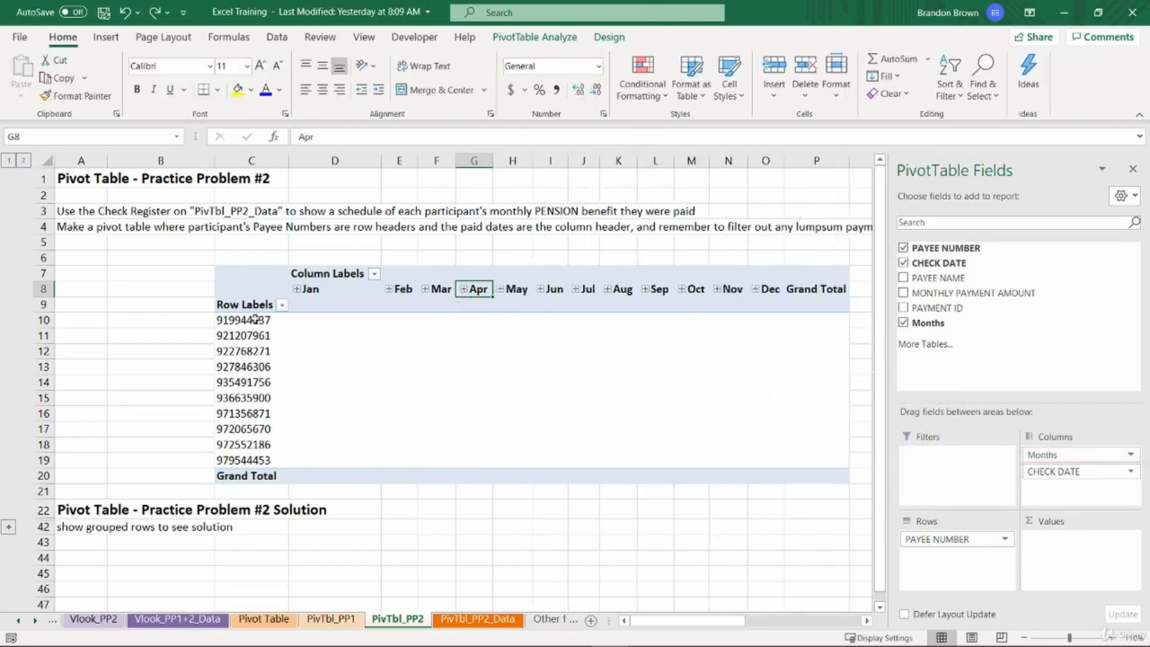
- Add MONTHLY PAYMENT AMOUNT to the pivot table's Values area as a sum for each payee number and month
left_click_drag(256, 320, 278, 463)
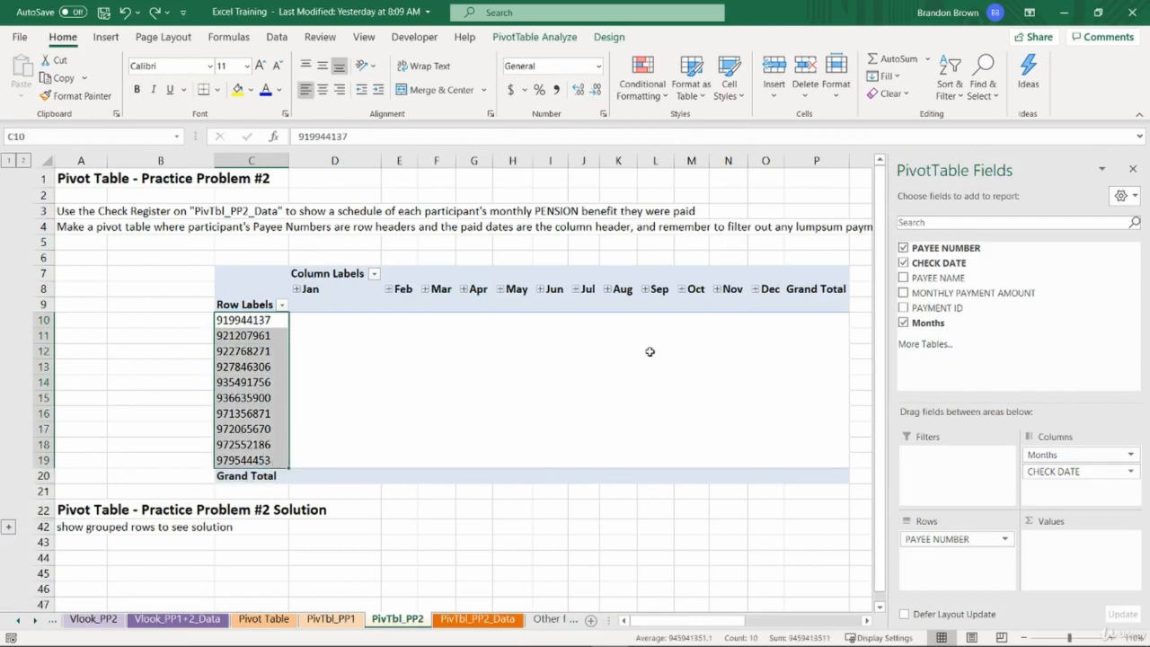
left_click_drag(968, 303, 1069, 562)
left_click(537, 444)
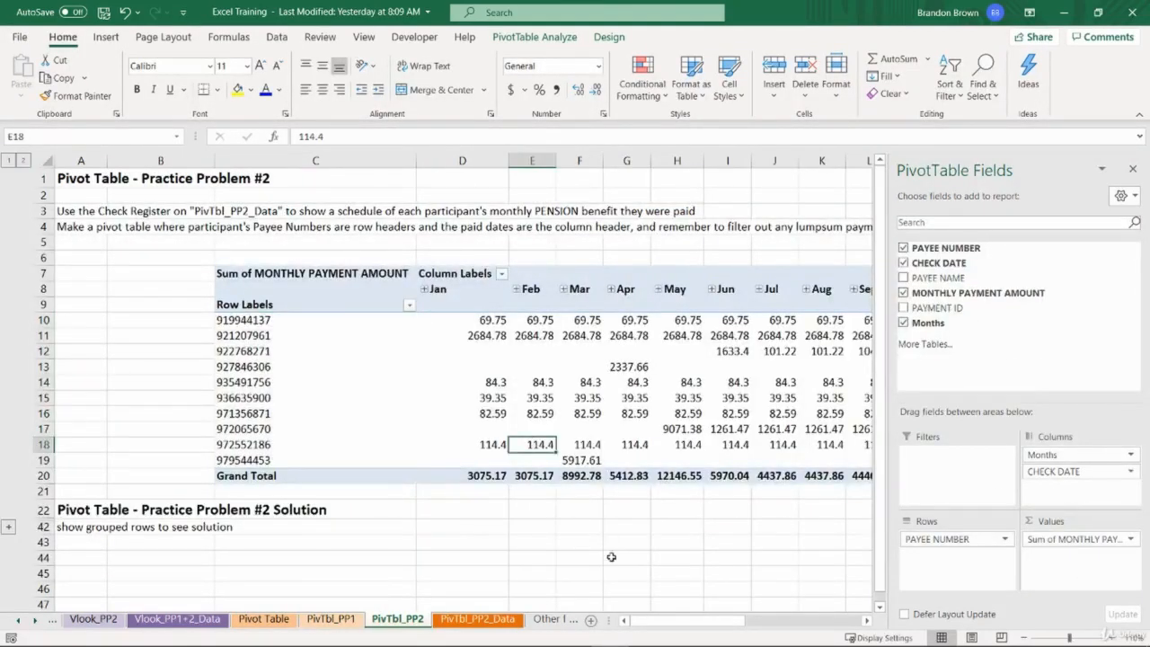
- Examine the June to December payments of the third payee in the pivot table, in row 12
mouse_move(688, 633)
left_mouse_down()
mouse_move(678, 626)
mouse_move(699, 637)
left_mouse_up()
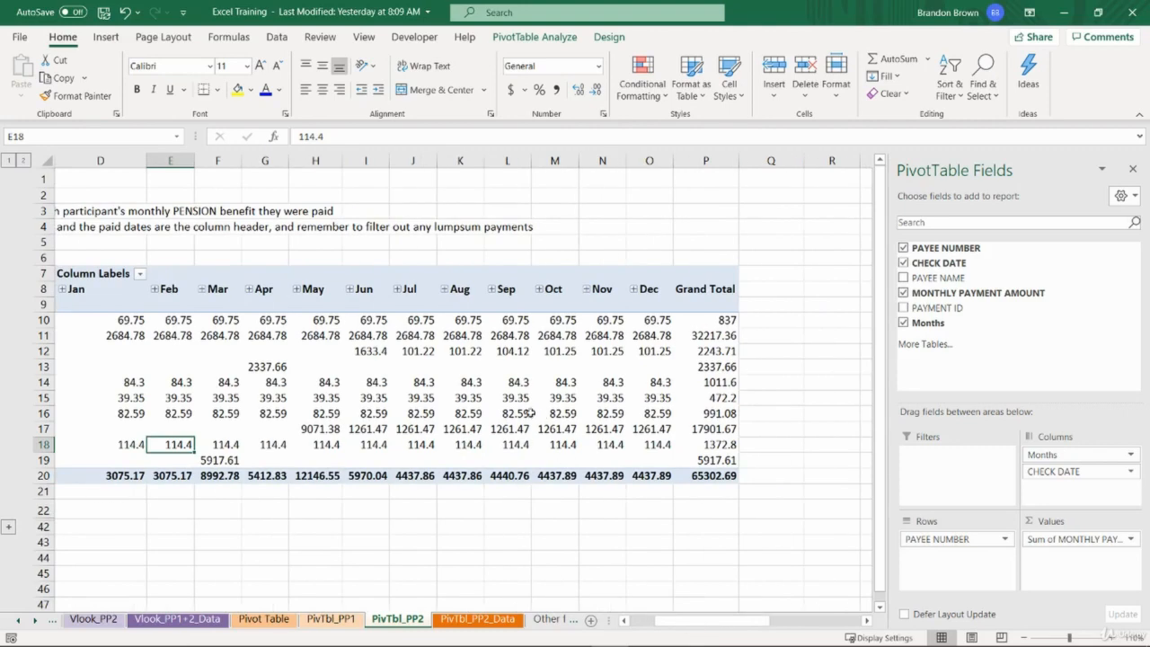
left_click(372, 352)
left_click_drag(376, 353, 655, 353)
left_click(378, 353)
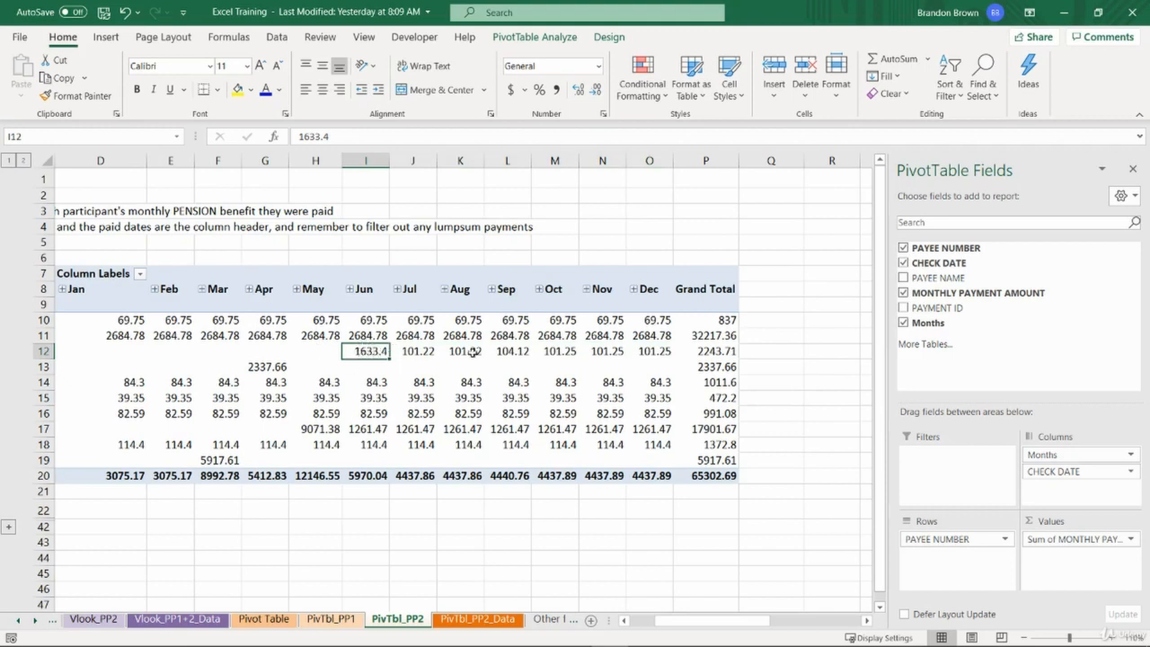
left_click_drag(382, 353, 646, 353)
left_click(387, 354)
scroll(637, 513, "left", 5)
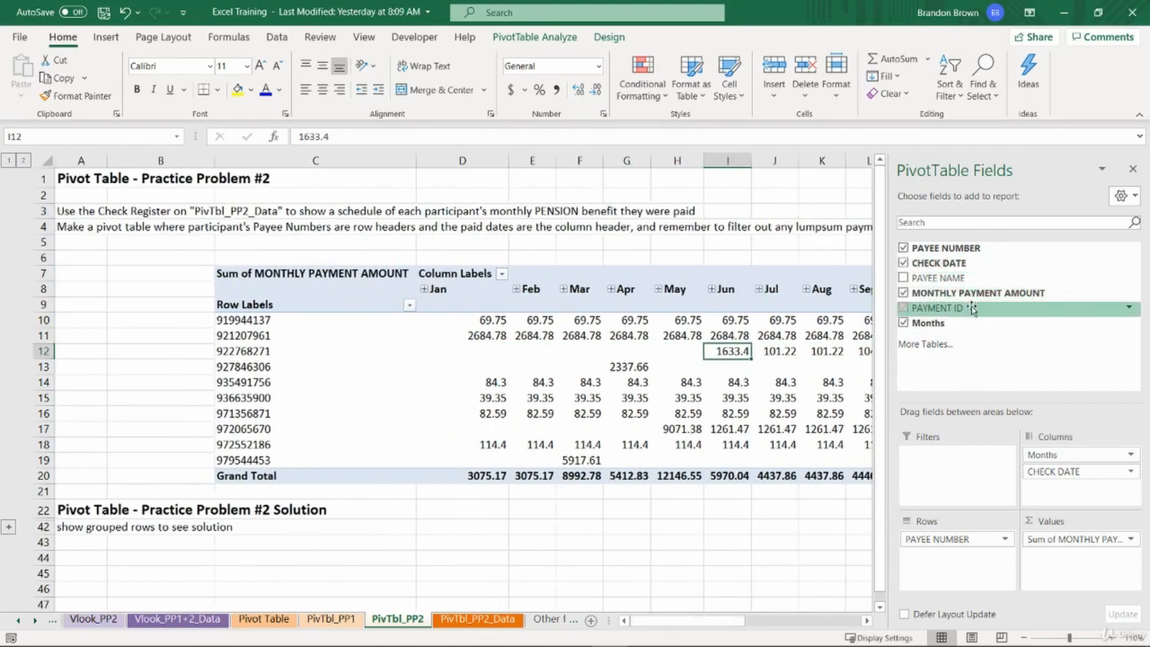
- Add PAYMENT ID as a report filter on the pivot table and restrict it to PENSION, excluding LUMP SUM
left_click_drag(972, 309, 975, 472)
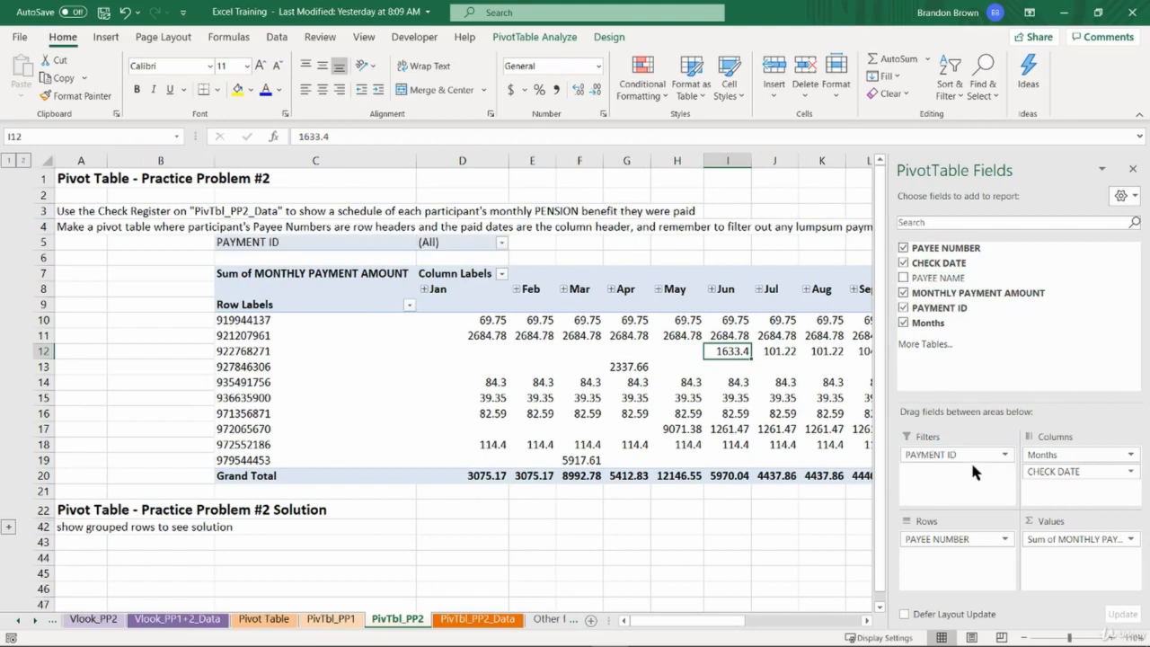
left_click(501, 243)
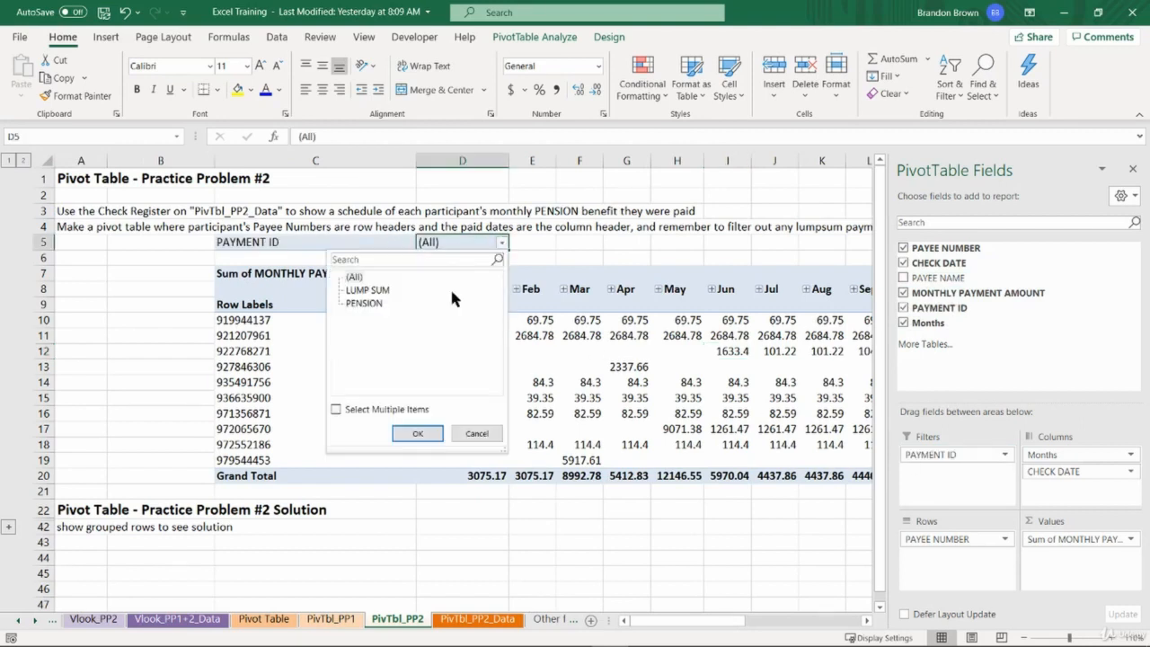
left_click(384, 413)
left_click(349, 290)
left_click(417, 435)
left_click(376, 471)
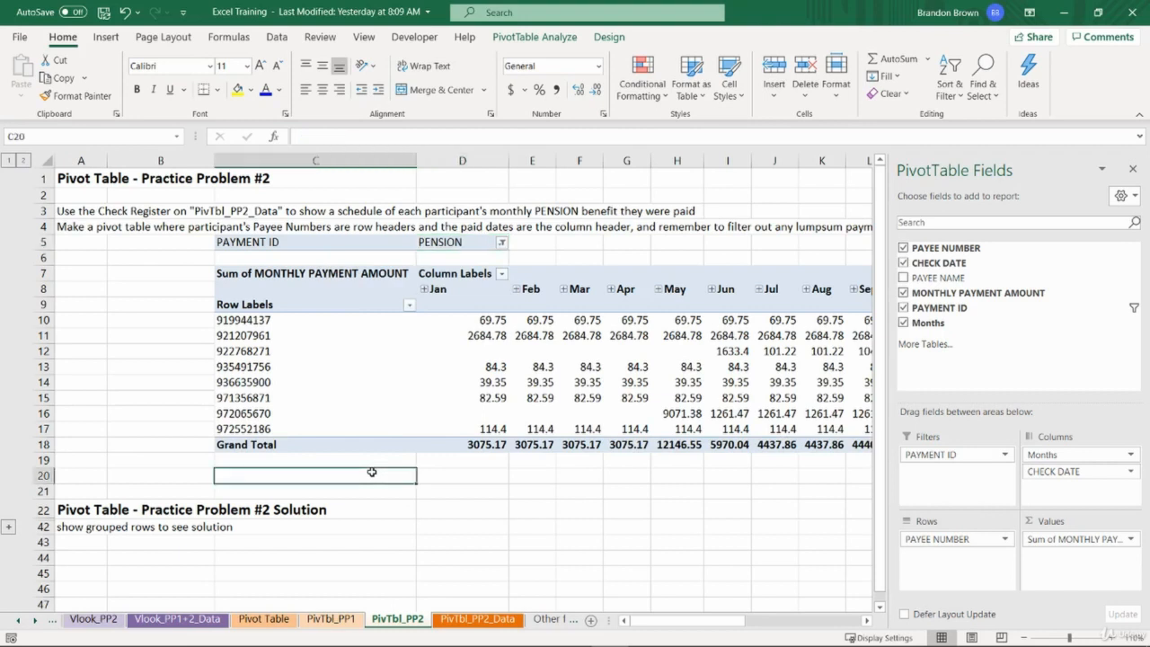
- Review the filtered pivot table's payee numbers and the first payee's January to December payments
left_click_drag(262, 321, 283, 431)
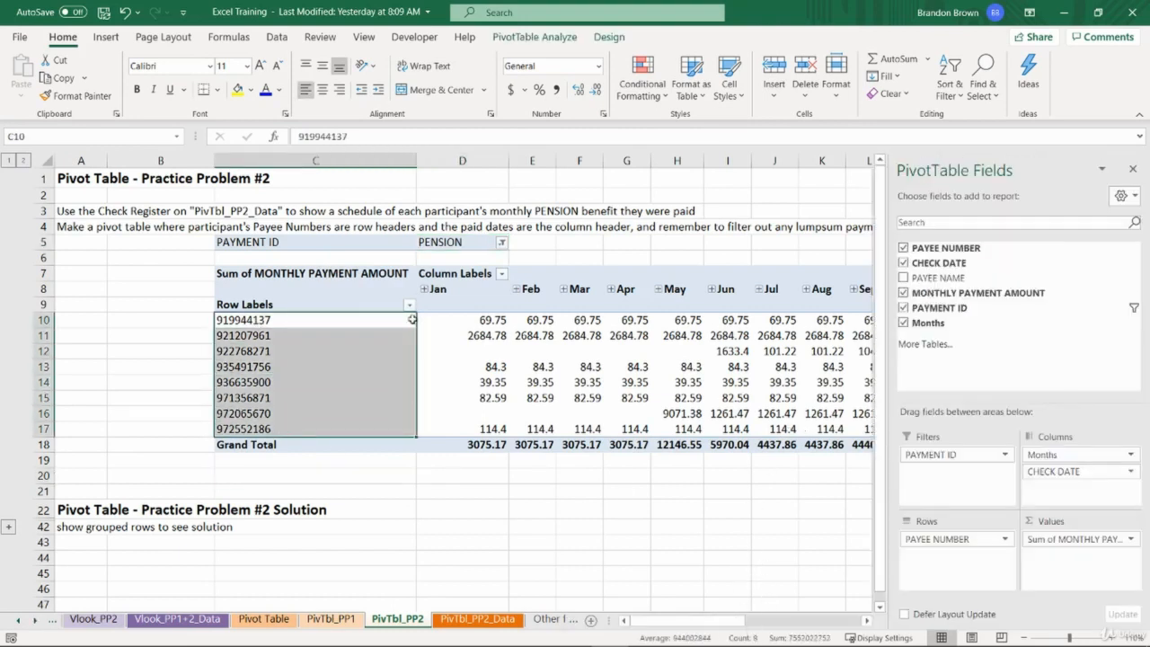
left_click(357, 324)
left_click(197, 310)
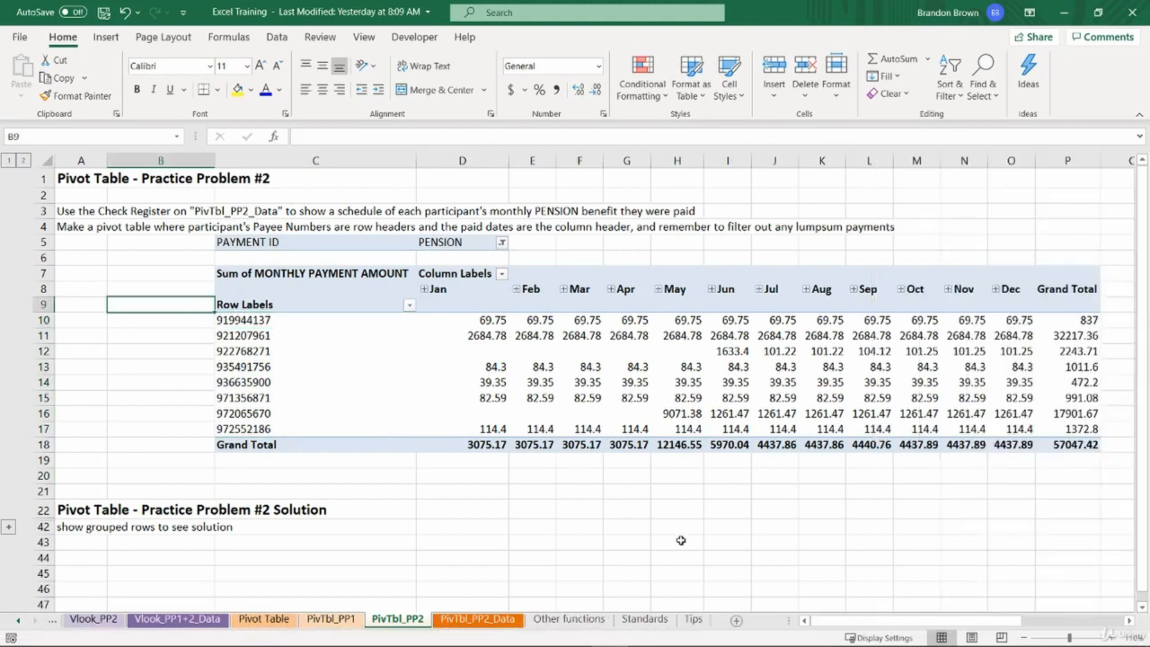
left_click(498, 323)
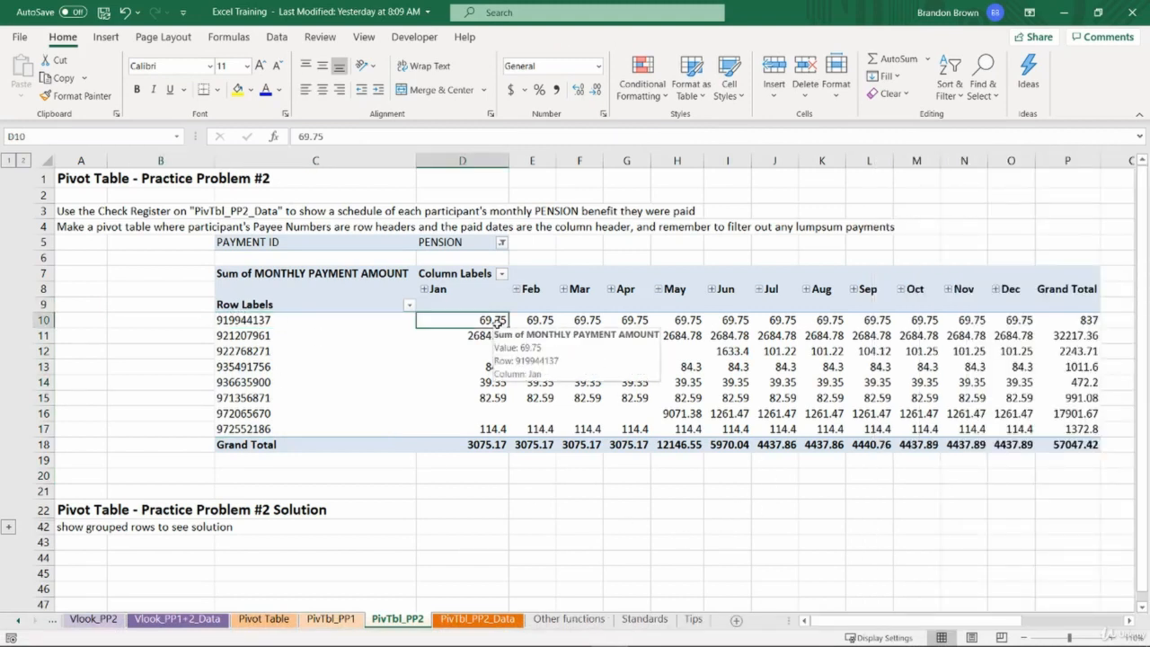
left_click_drag(497, 322, 1016, 319)
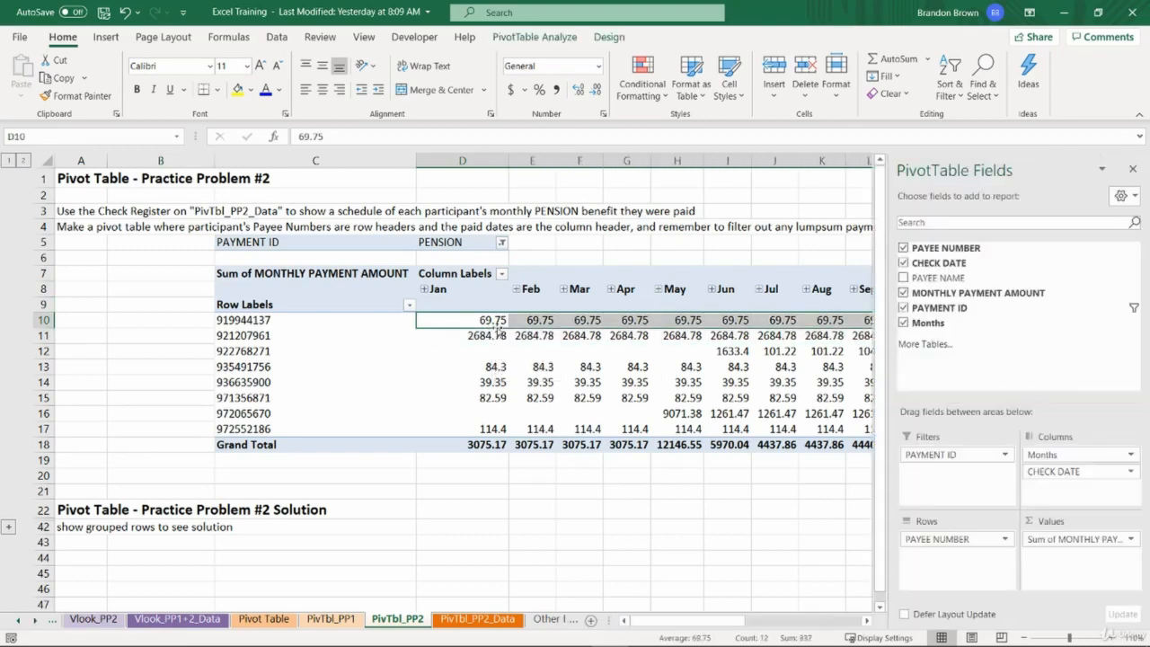
left_click(652, 488)
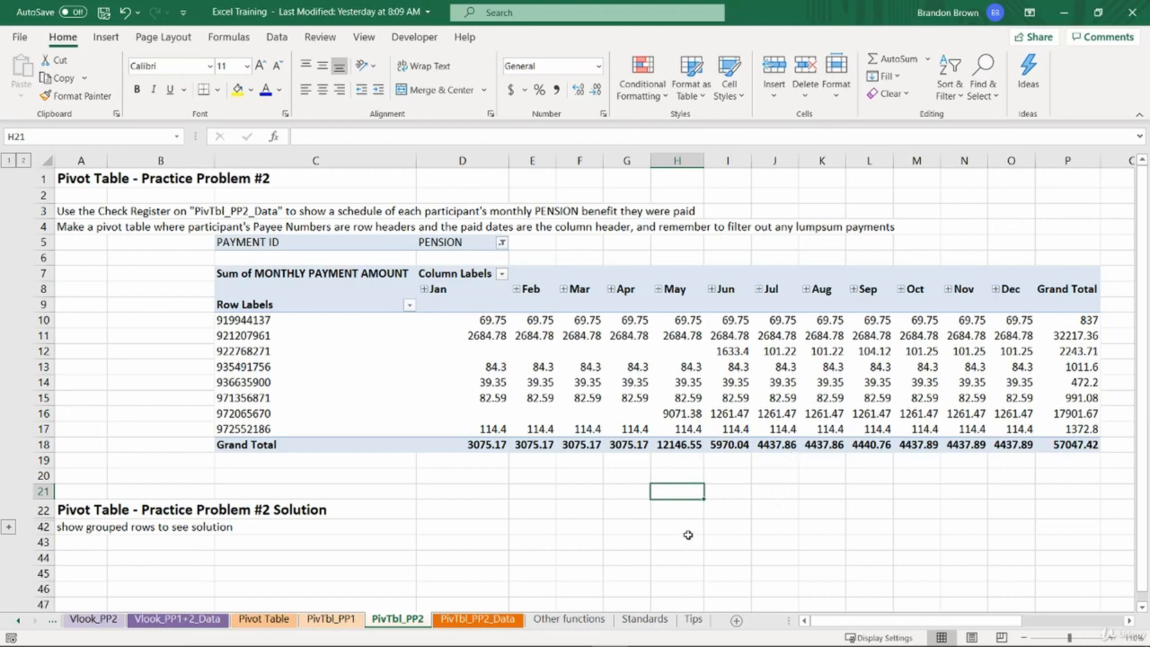
- Review the average contribution pivot table on PivTbl_PP1, and return to cell A1 of PivTbl_PP2
left_click(341, 619)
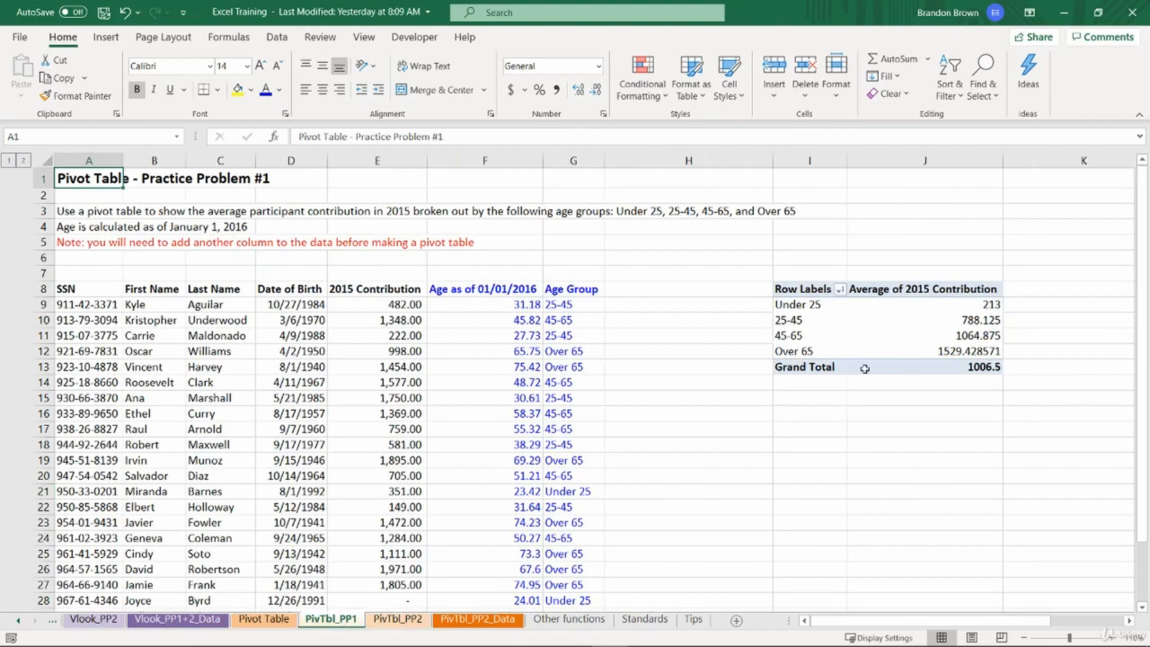
left_click(943, 338)
left_click(832, 340)
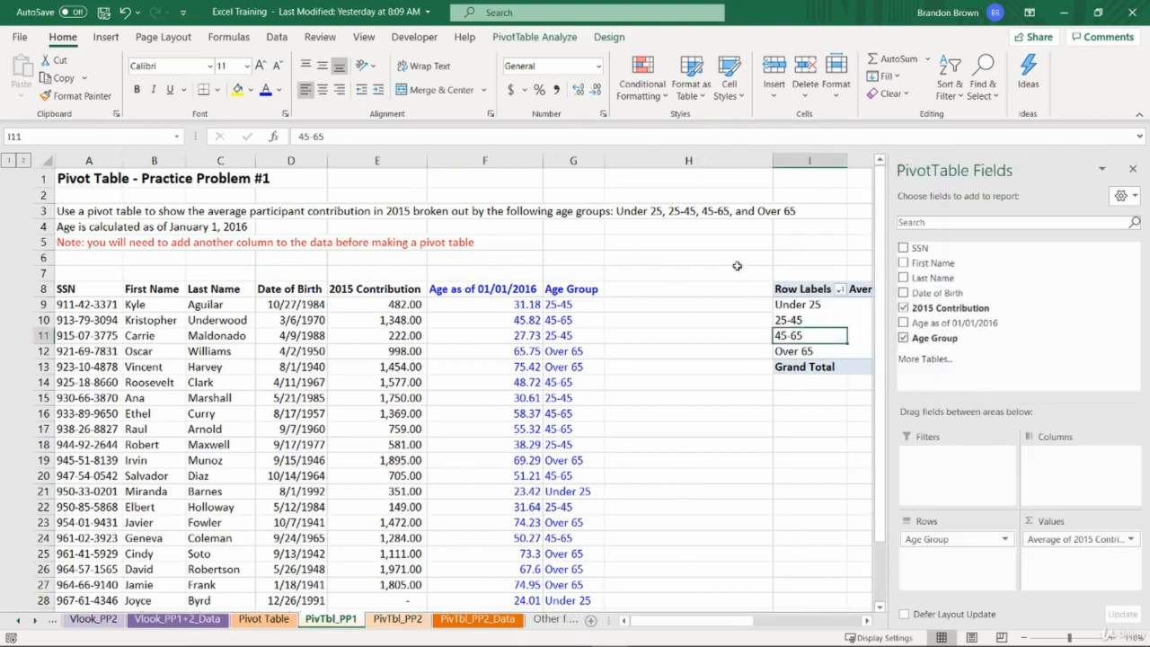
left_click(700, 332)
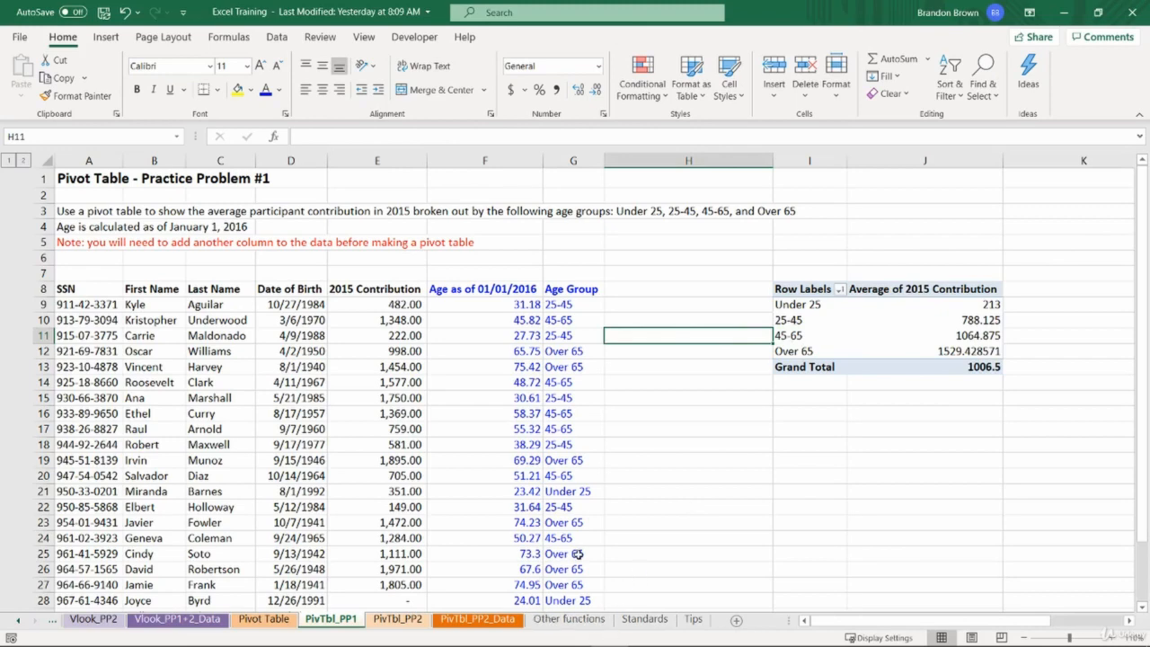
left_click(383, 620)
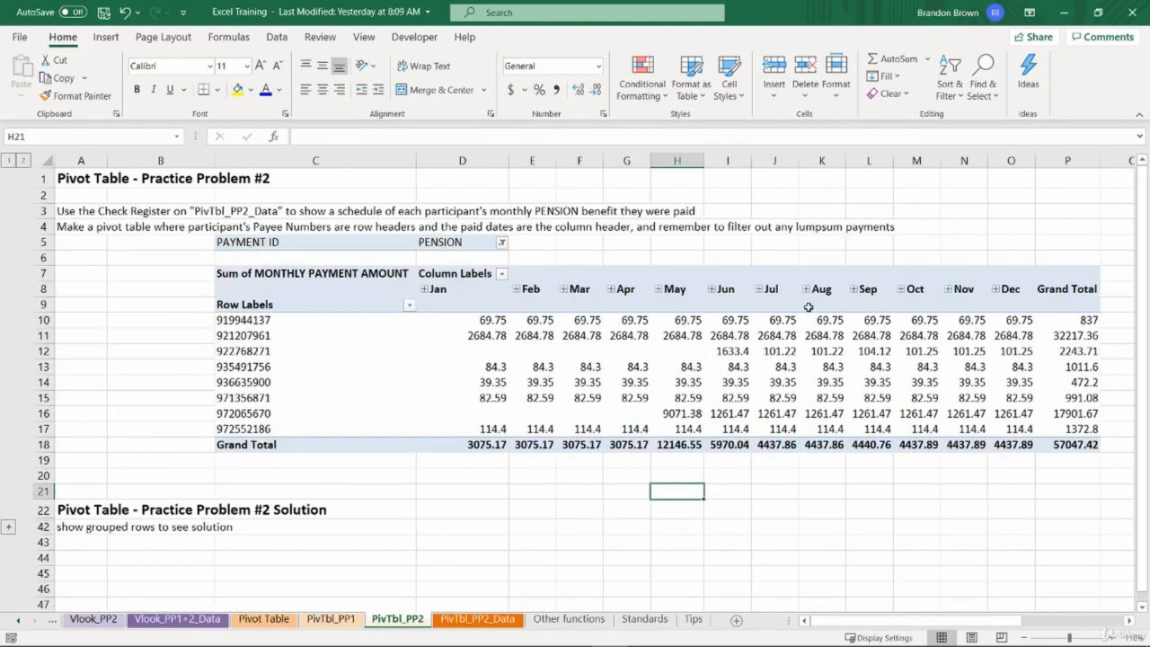
left_click(73, 174)
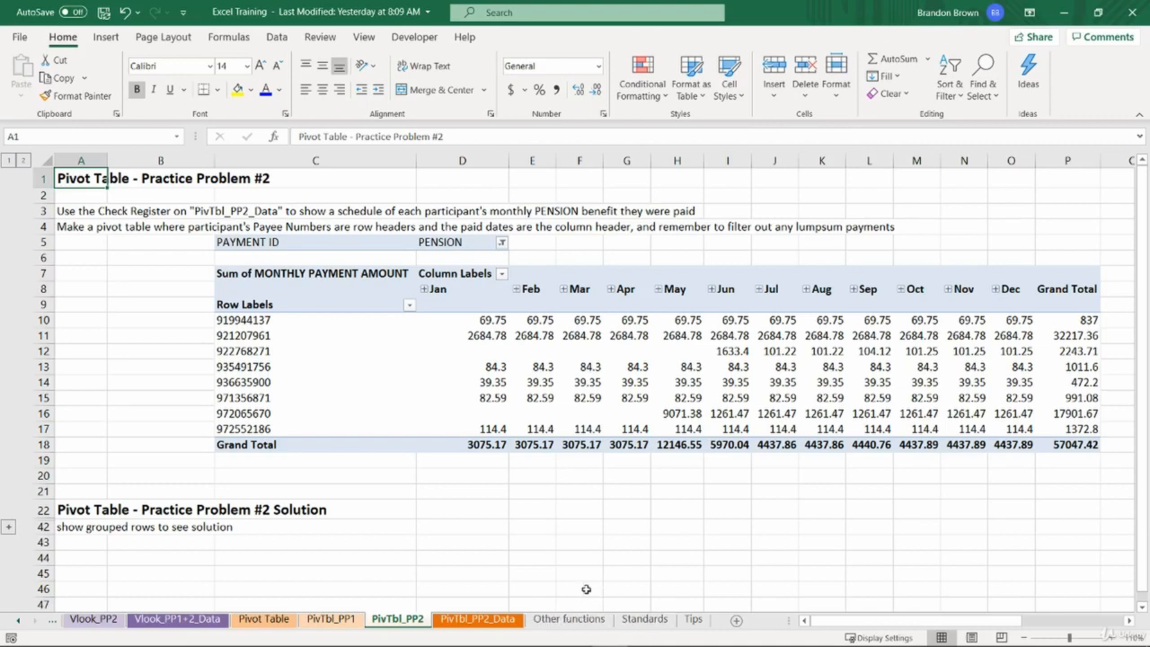
- Look over the Other functions, Standards and Tips sheets, ending on the title cell of Other functions
left_click(569, 620)
left_click_drag(149, 211, 124, 522)
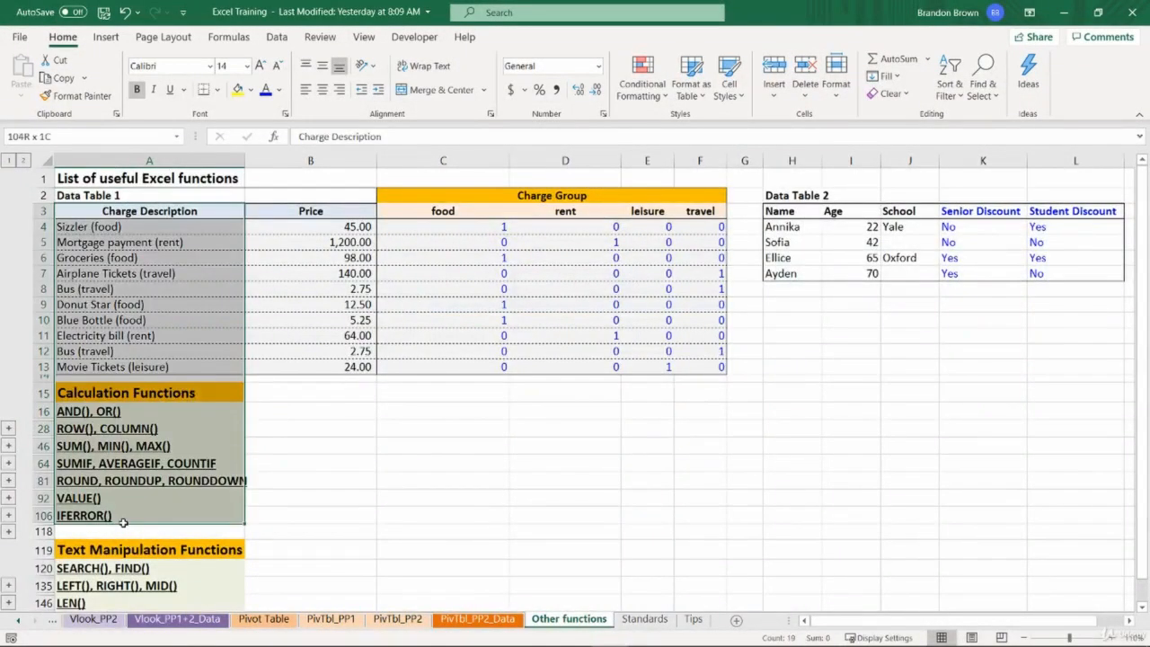
left_click(123, 520)
left_click(644, 620)
left_click(694, 619)
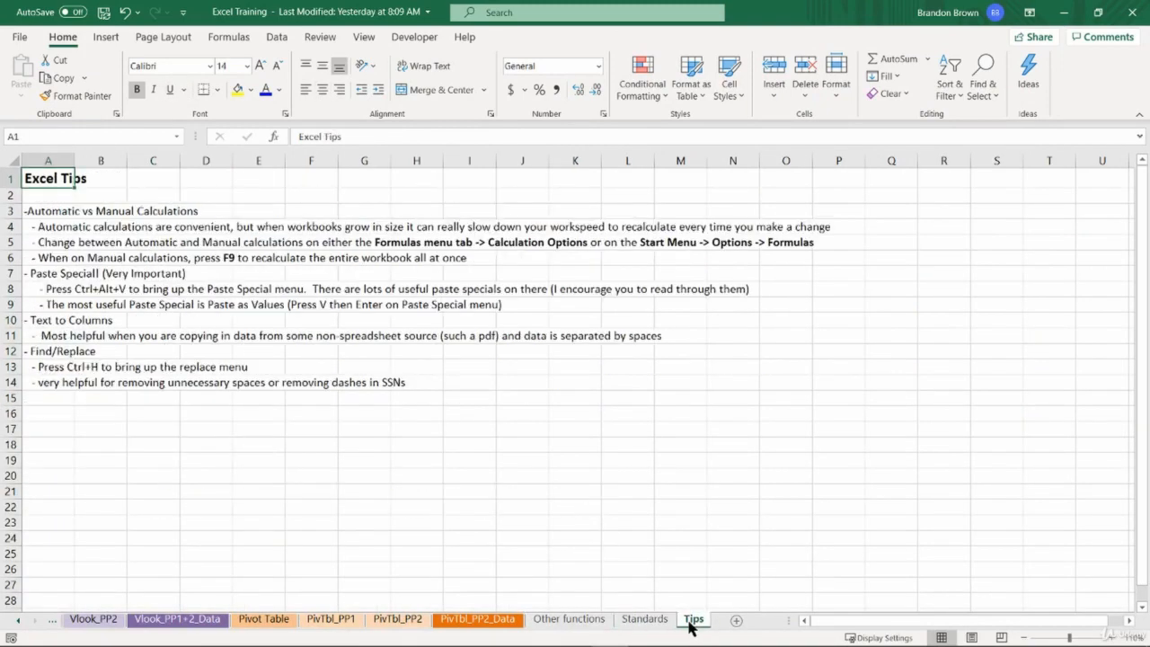
left_click(580, 620)
left_click(99, 176)
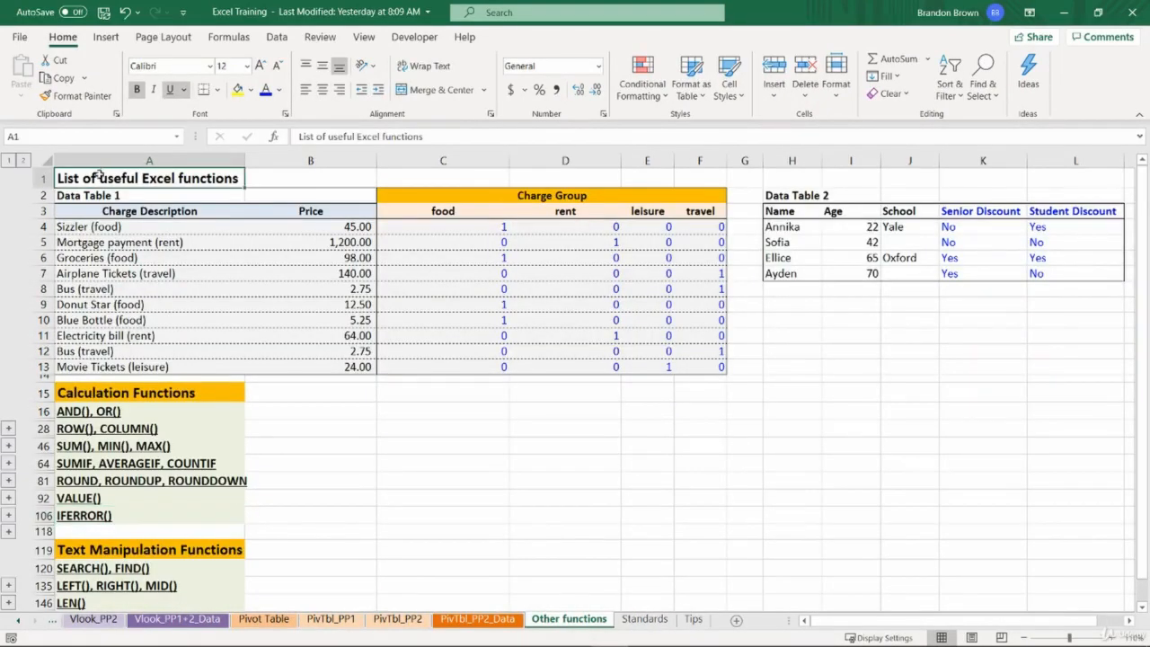